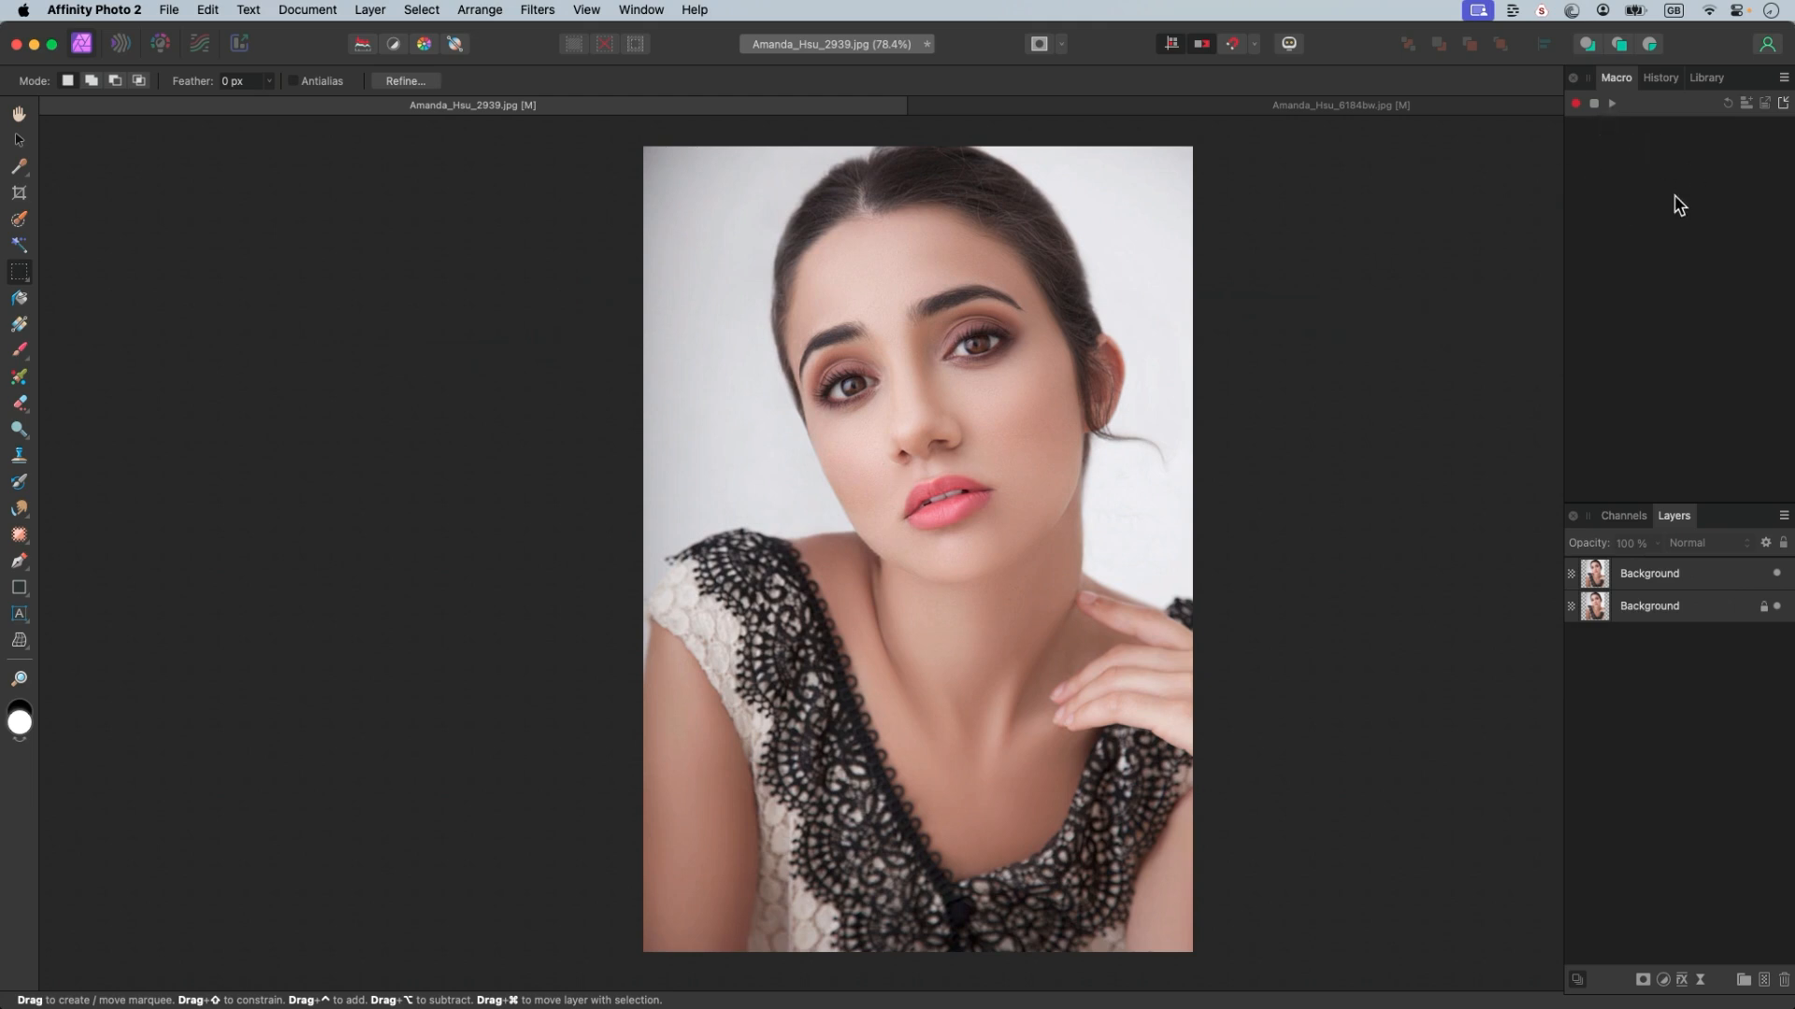
- Try an HSL adjustment with a hue shift of 82.3° and a saturation shift of -21%, and undo it
click(641, 11)
click(1671, 331)
click(1663, 981)
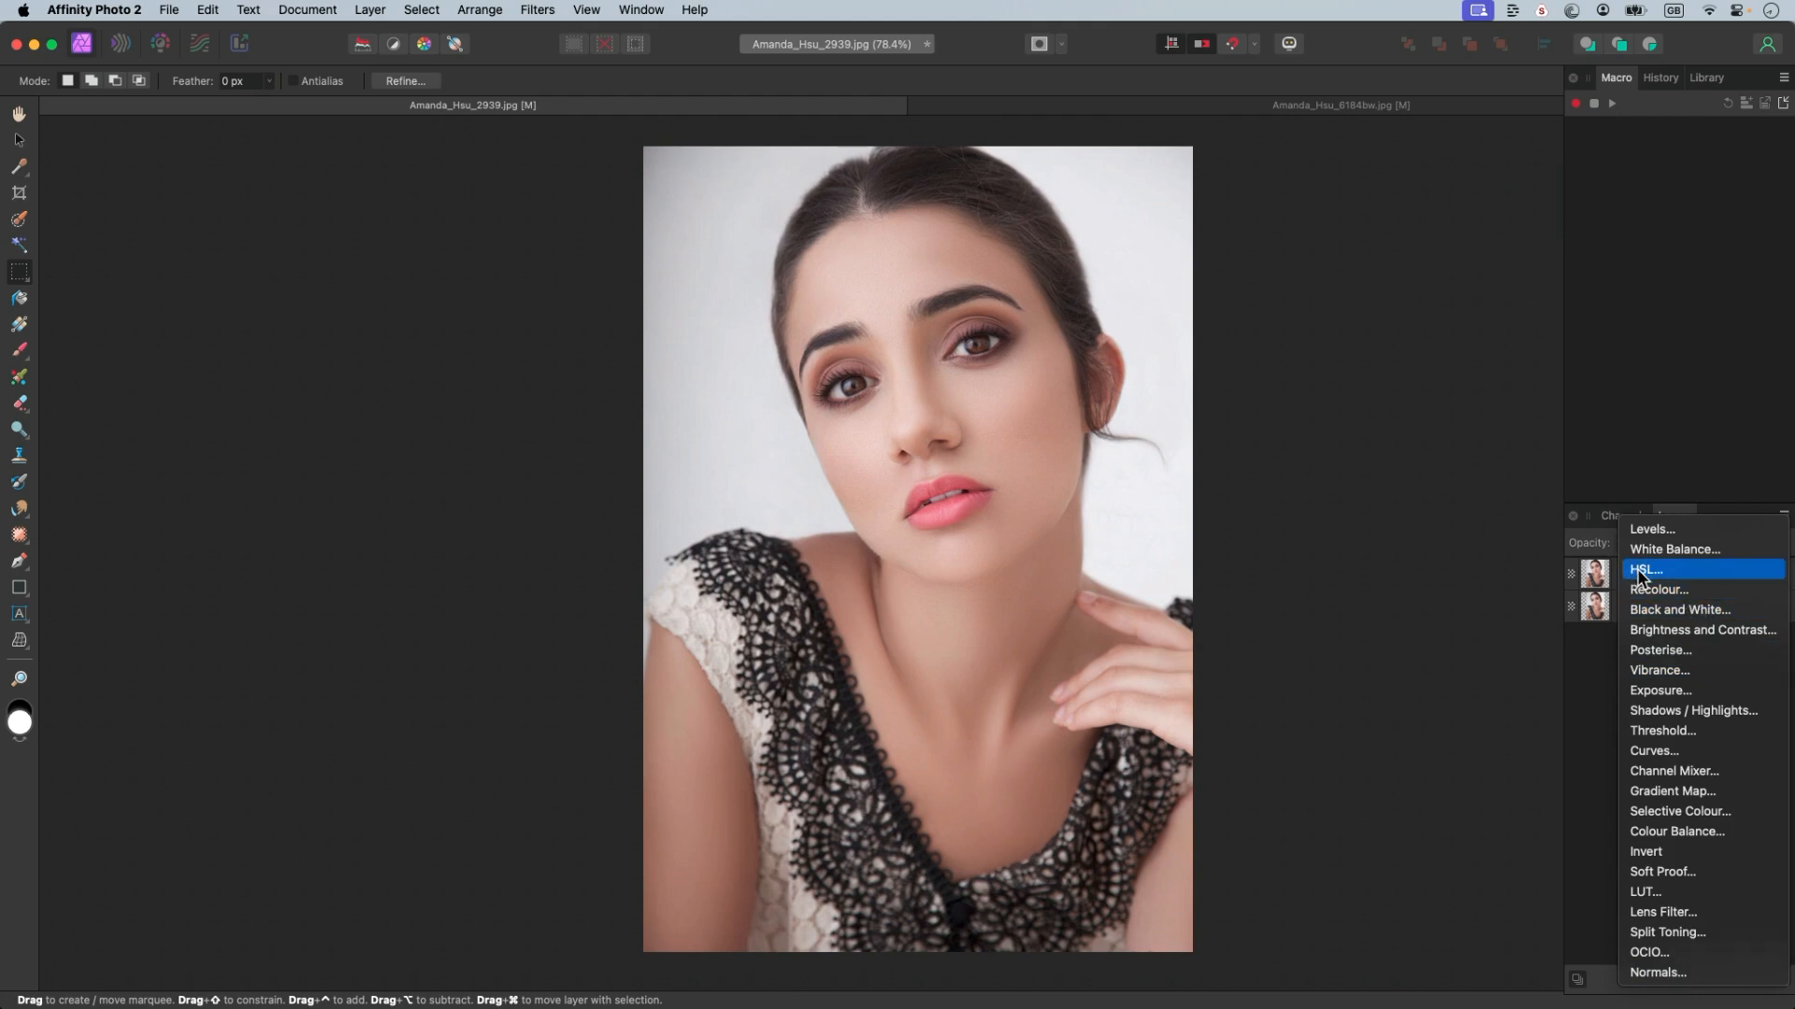
click(1678, 578)
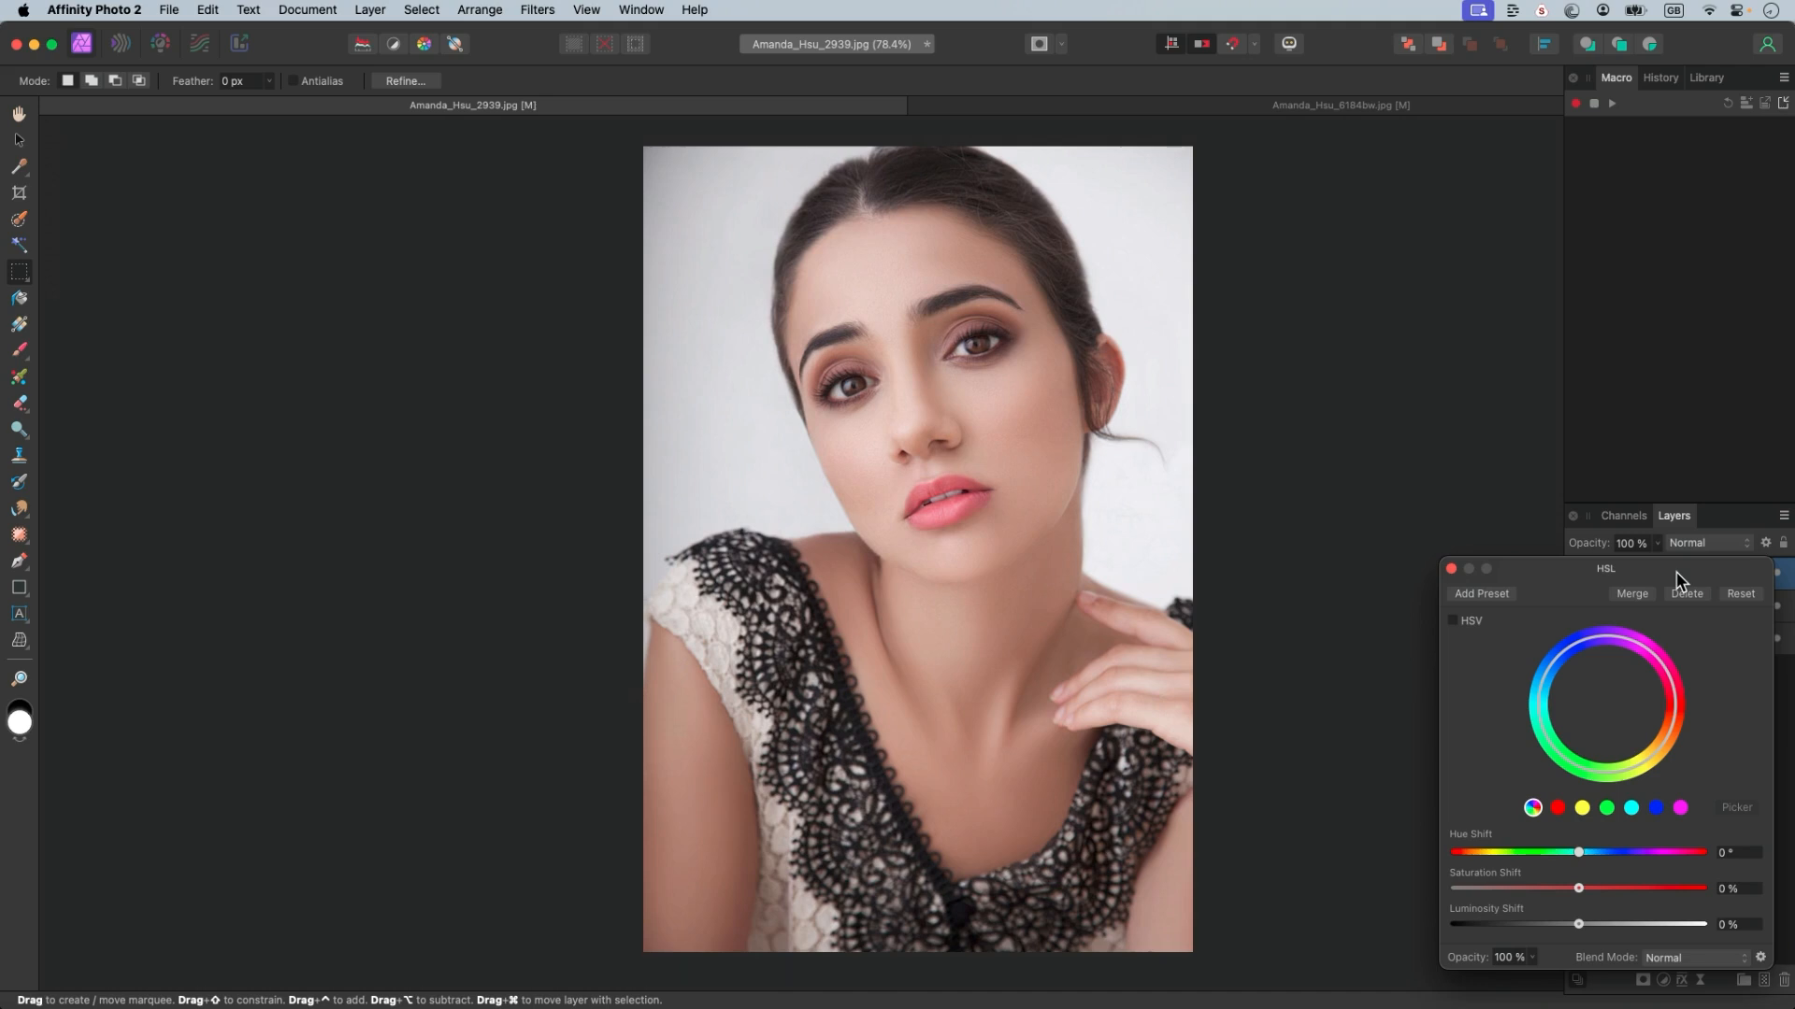
drag(1578, 888, 1639, 853)
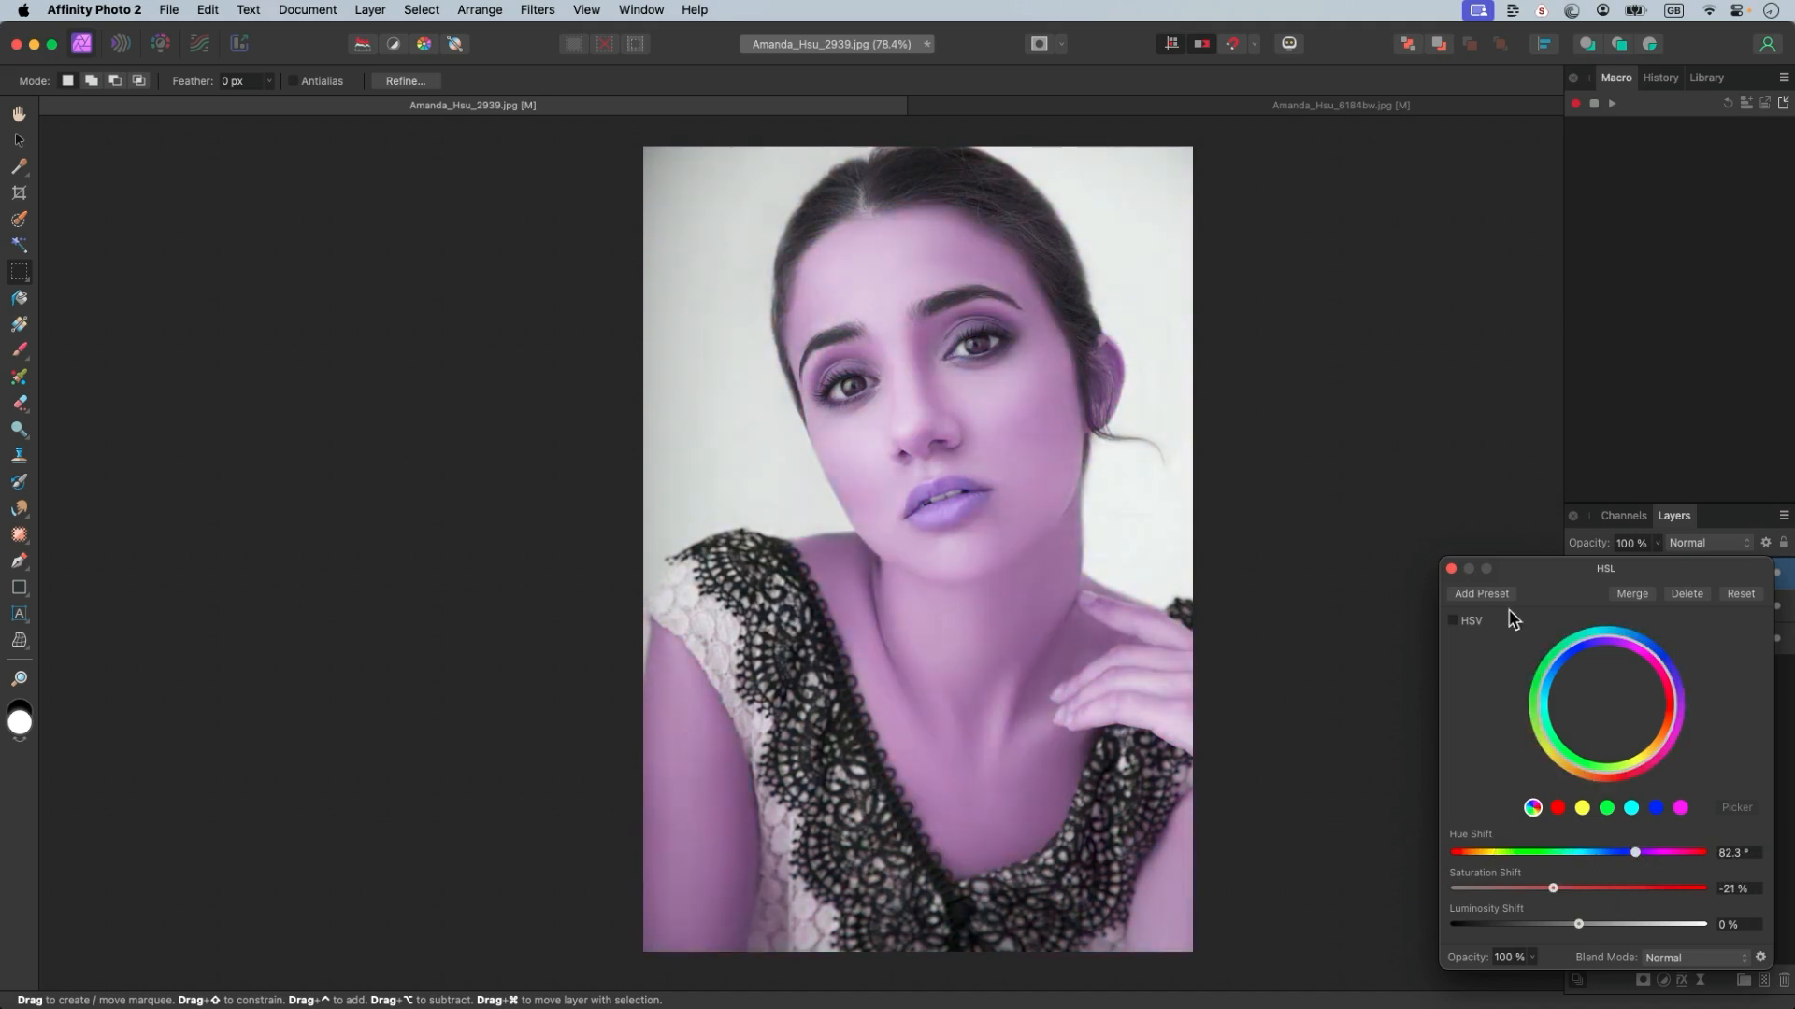
click(1450, 568)
key(super+z)
key(super+z)
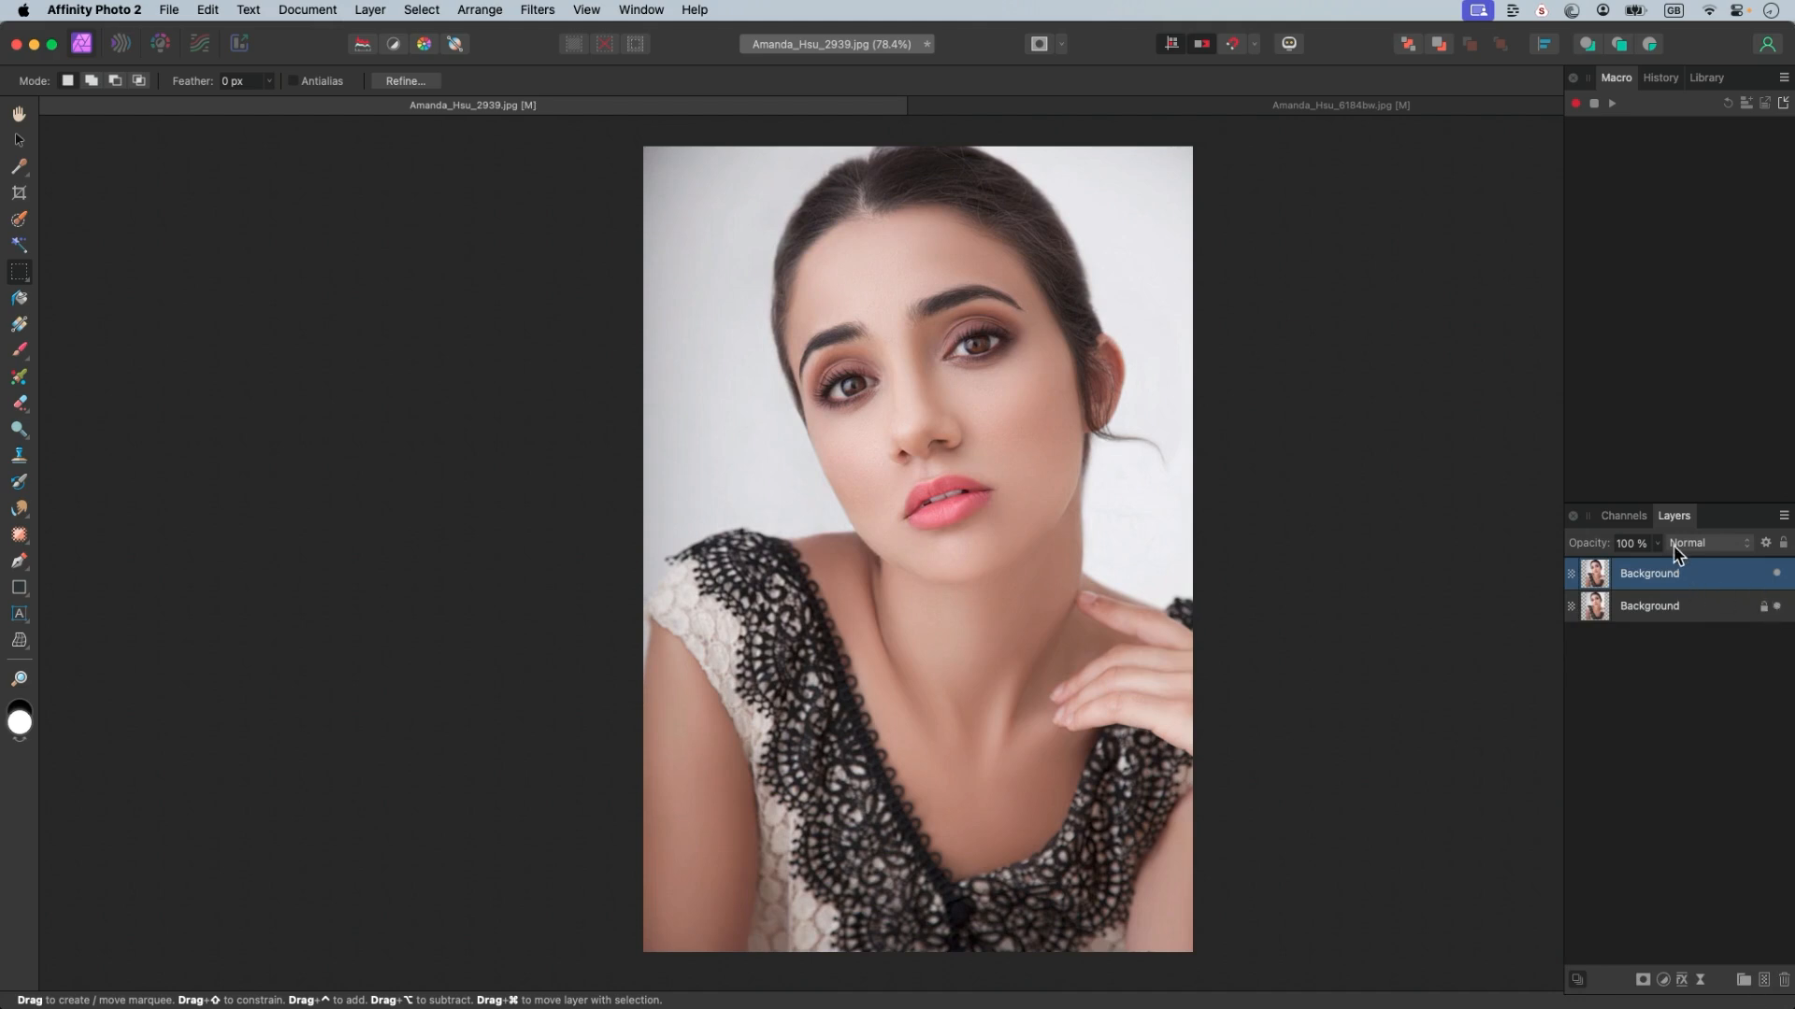
- Add a new pixel layer above the Background layers and paint a black brush stroke across the lower face
drag(1680, 506, 1680, 581)
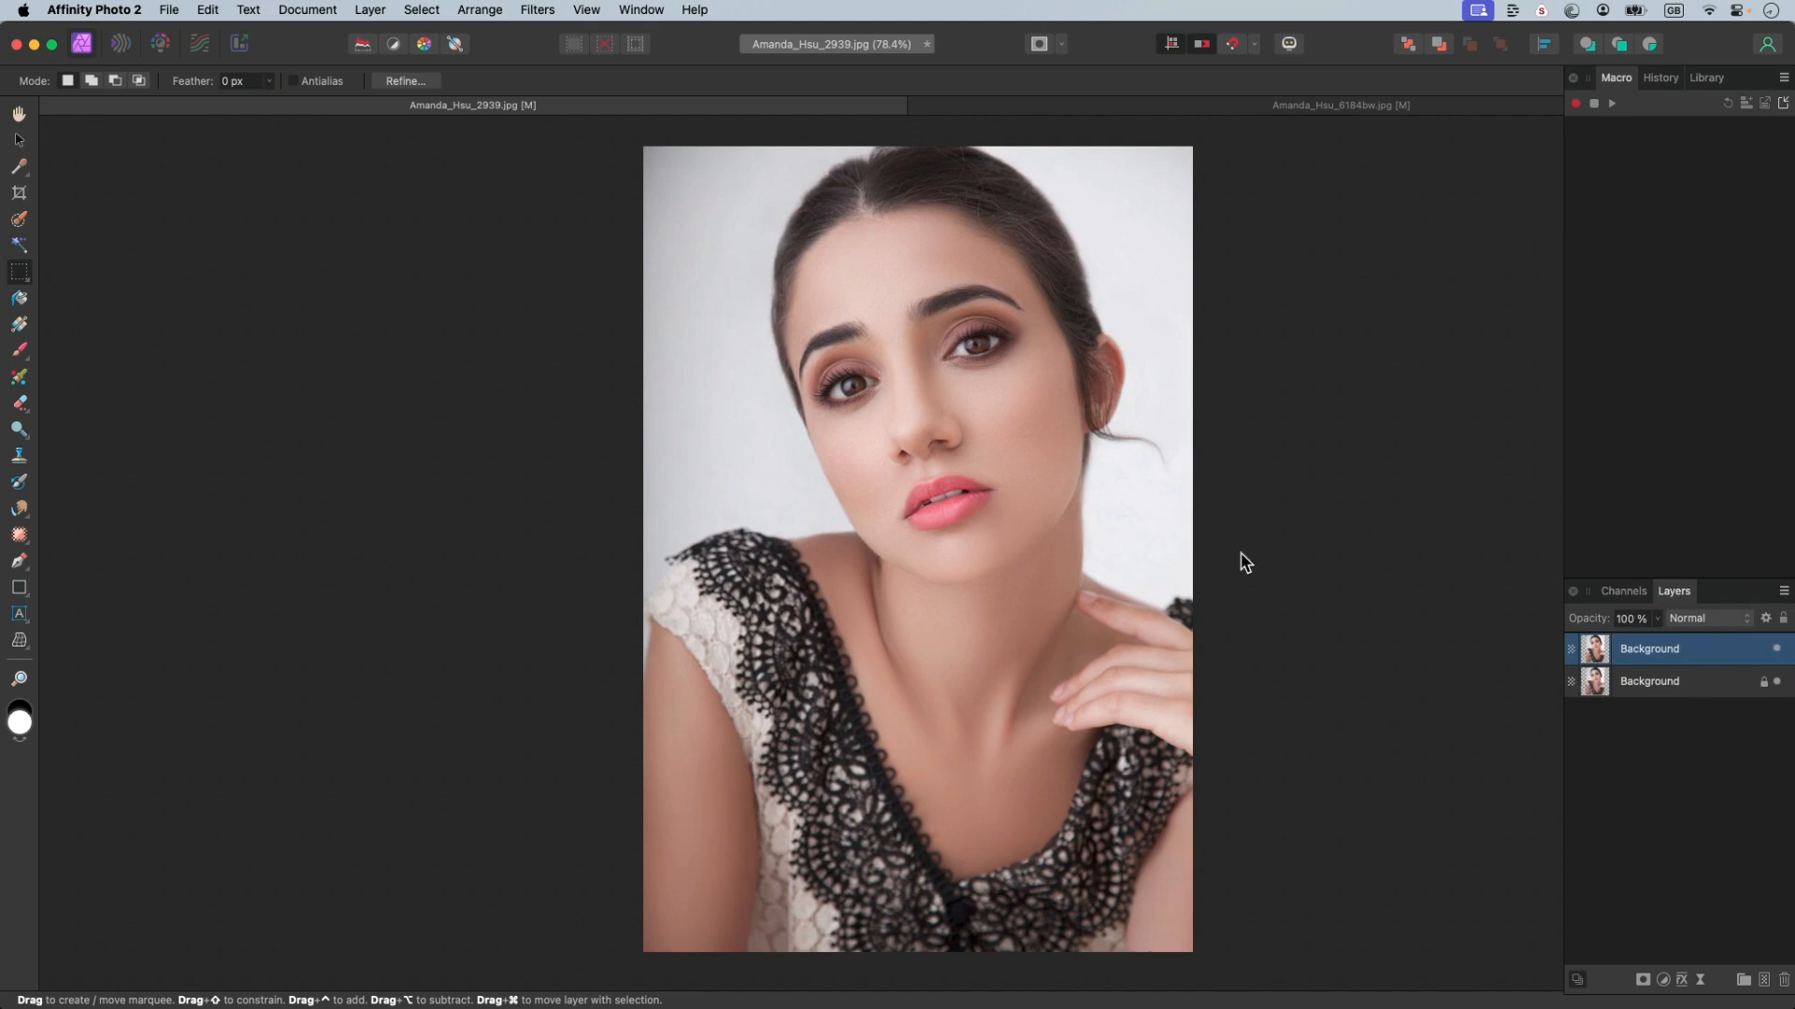
click(1763, 982)
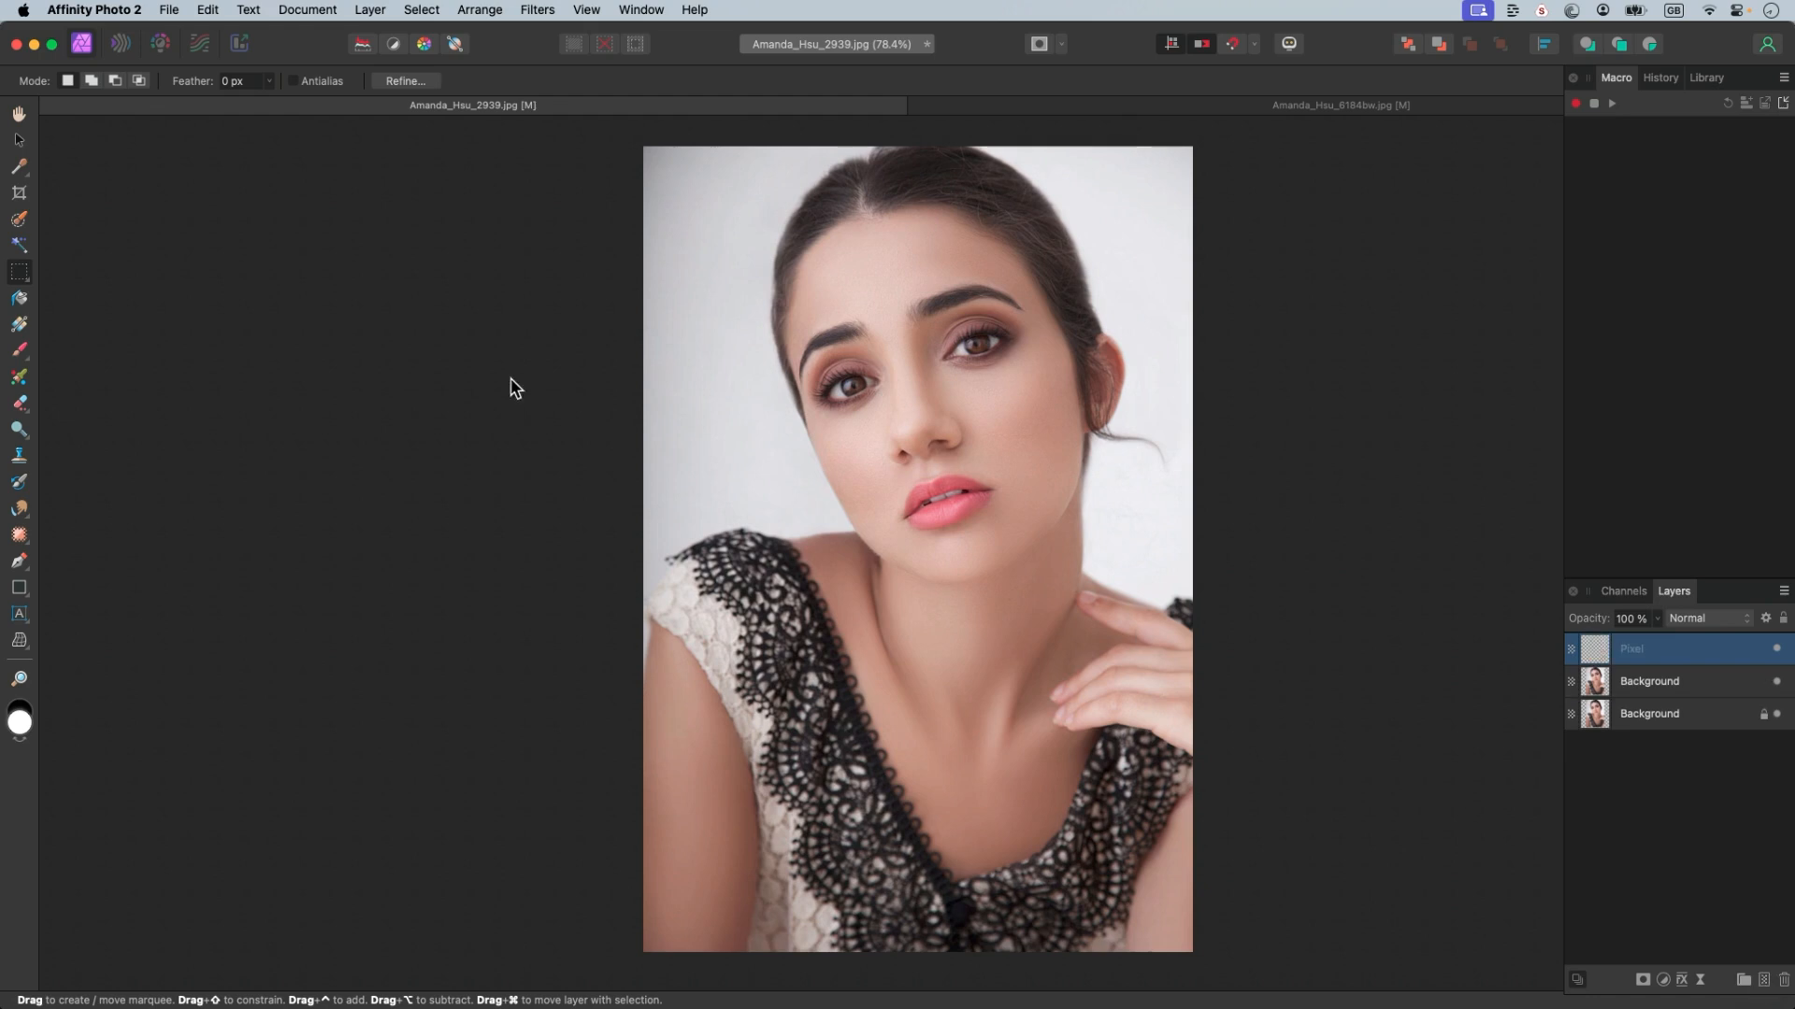
key(b)
mouse_move(715, 432)
mouse_down()
mouse_move(811, 511)
mouse_move(1026, 516)
mouse_up()
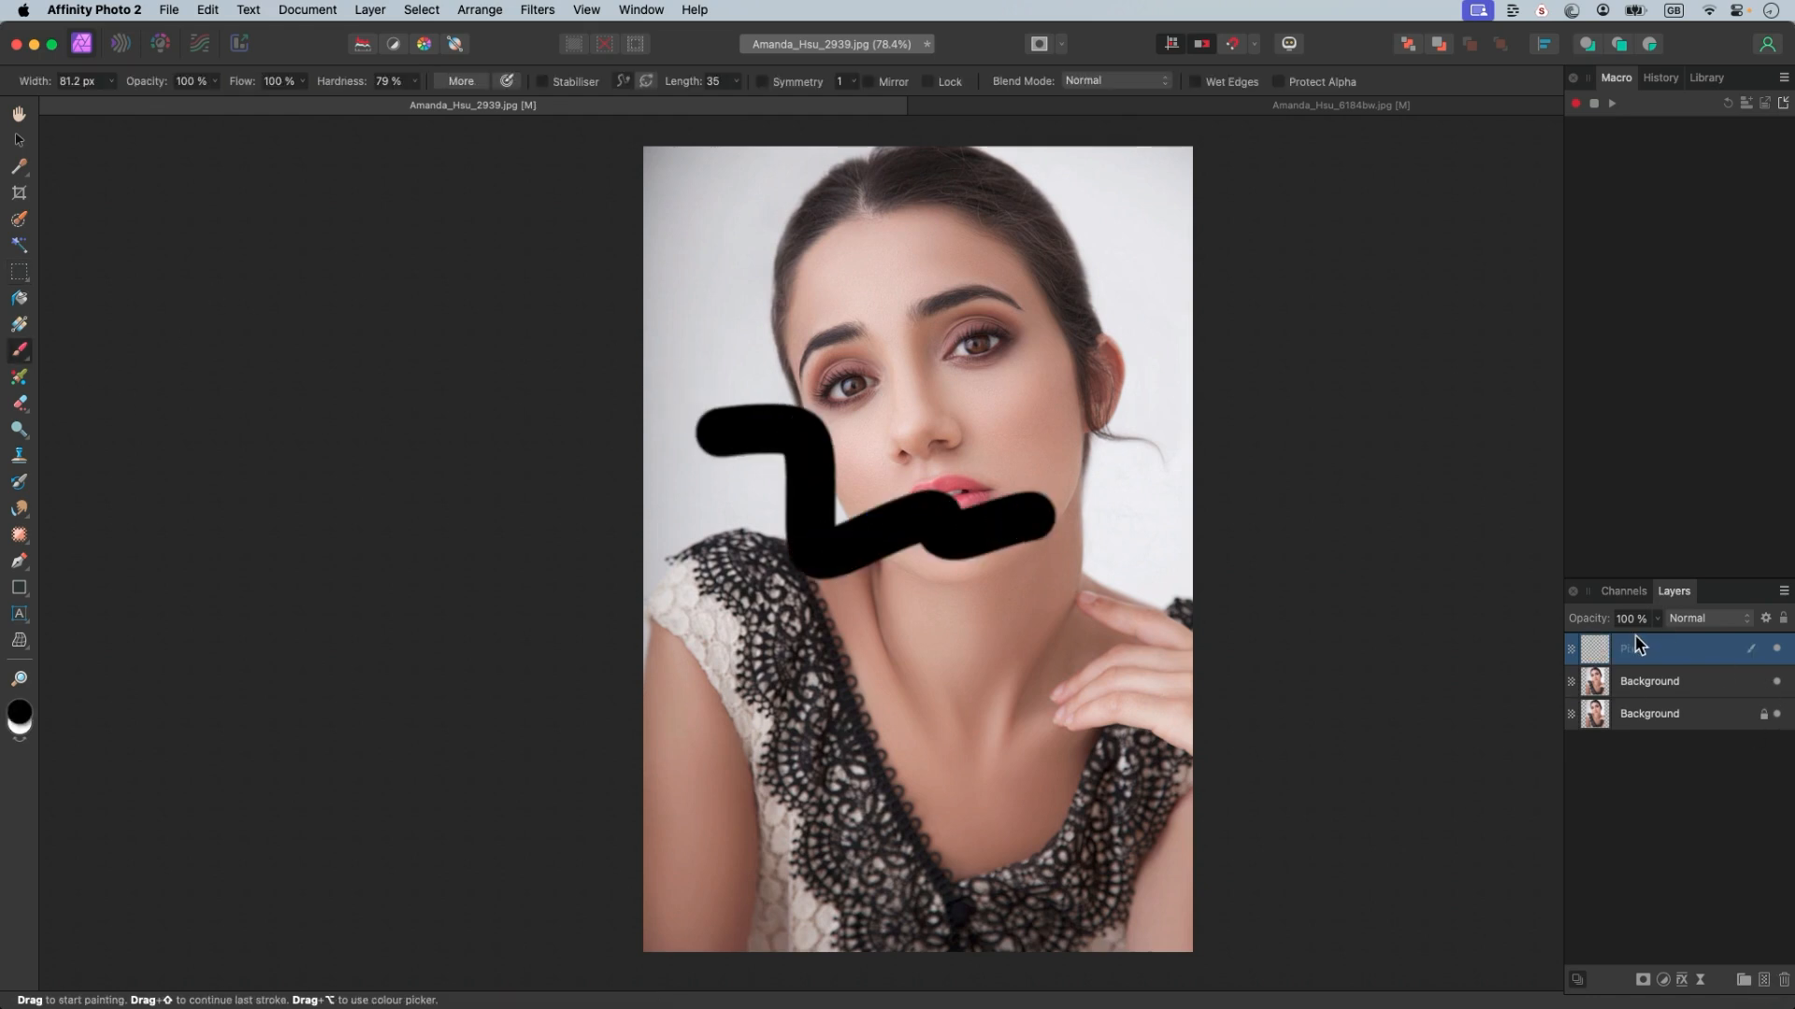
- Toggle the visibility of the painted pixel layer to compare the photo, and delete that layer
click(1779, 657)
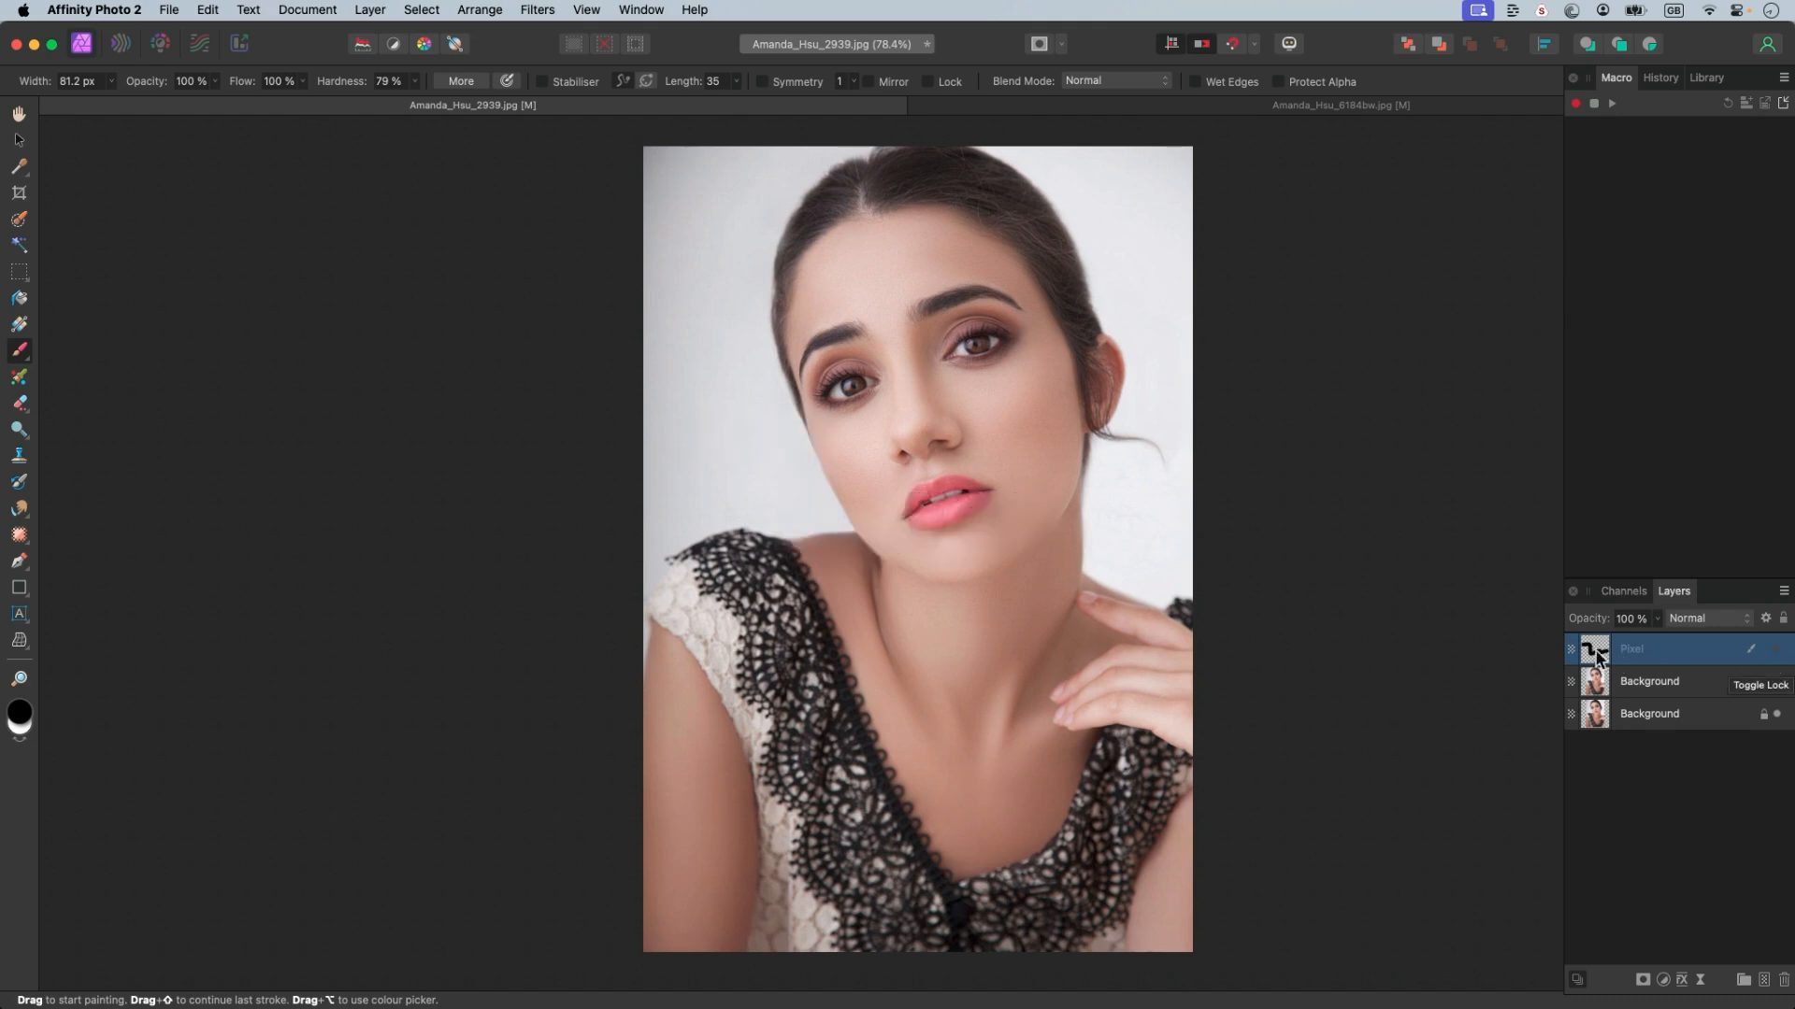
click(1778, 657)
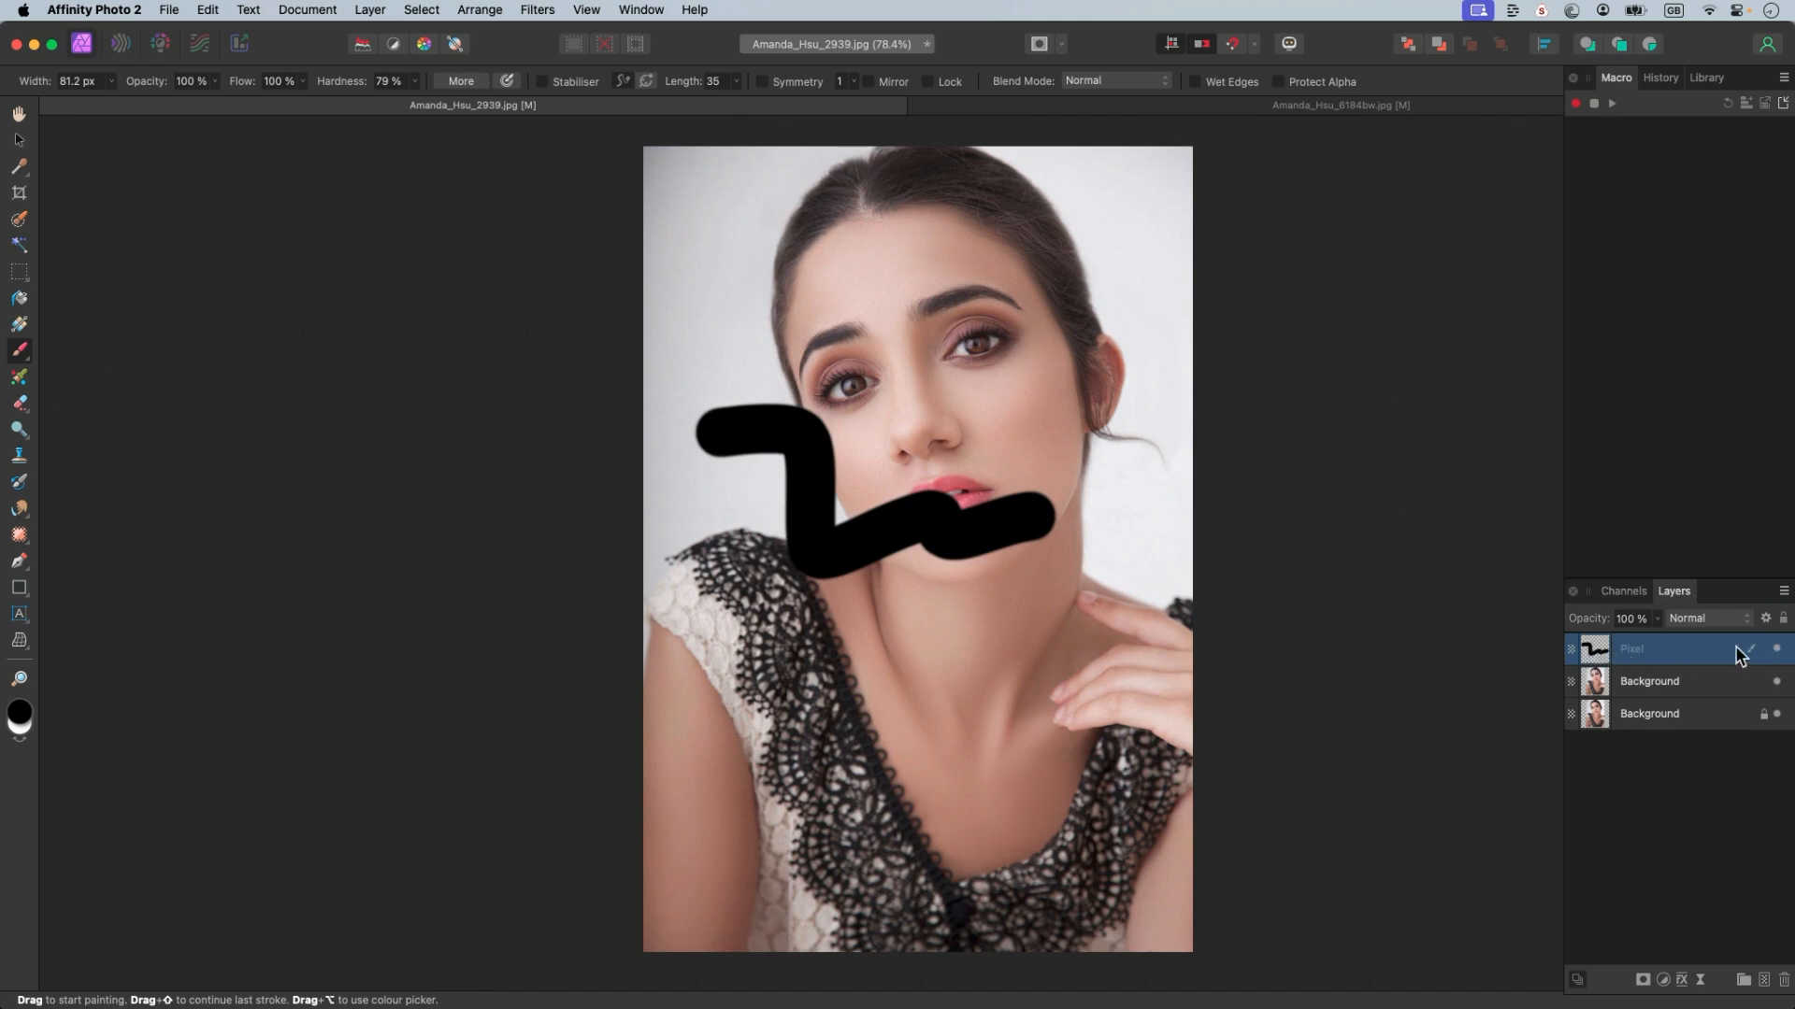
click(1777, 652)
click(1777, 651)
click(1776, 652)
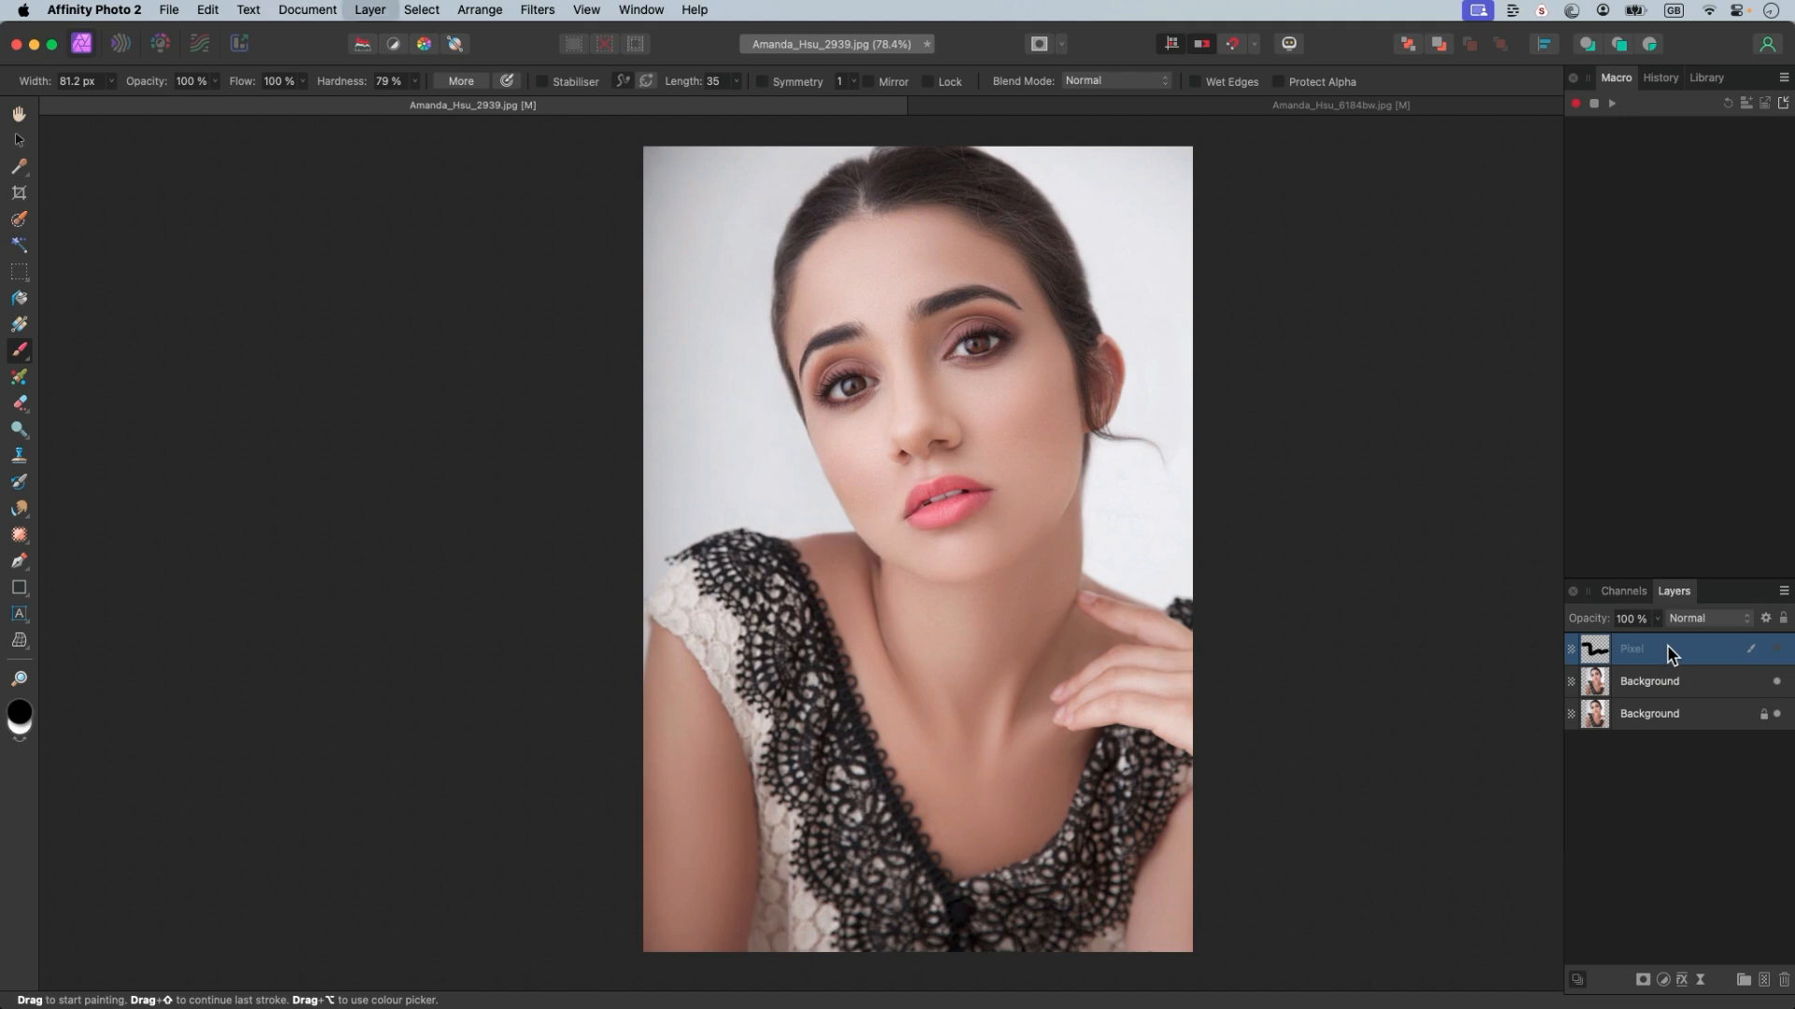
key(Delete)
scroll(1553, 643, up, 1)
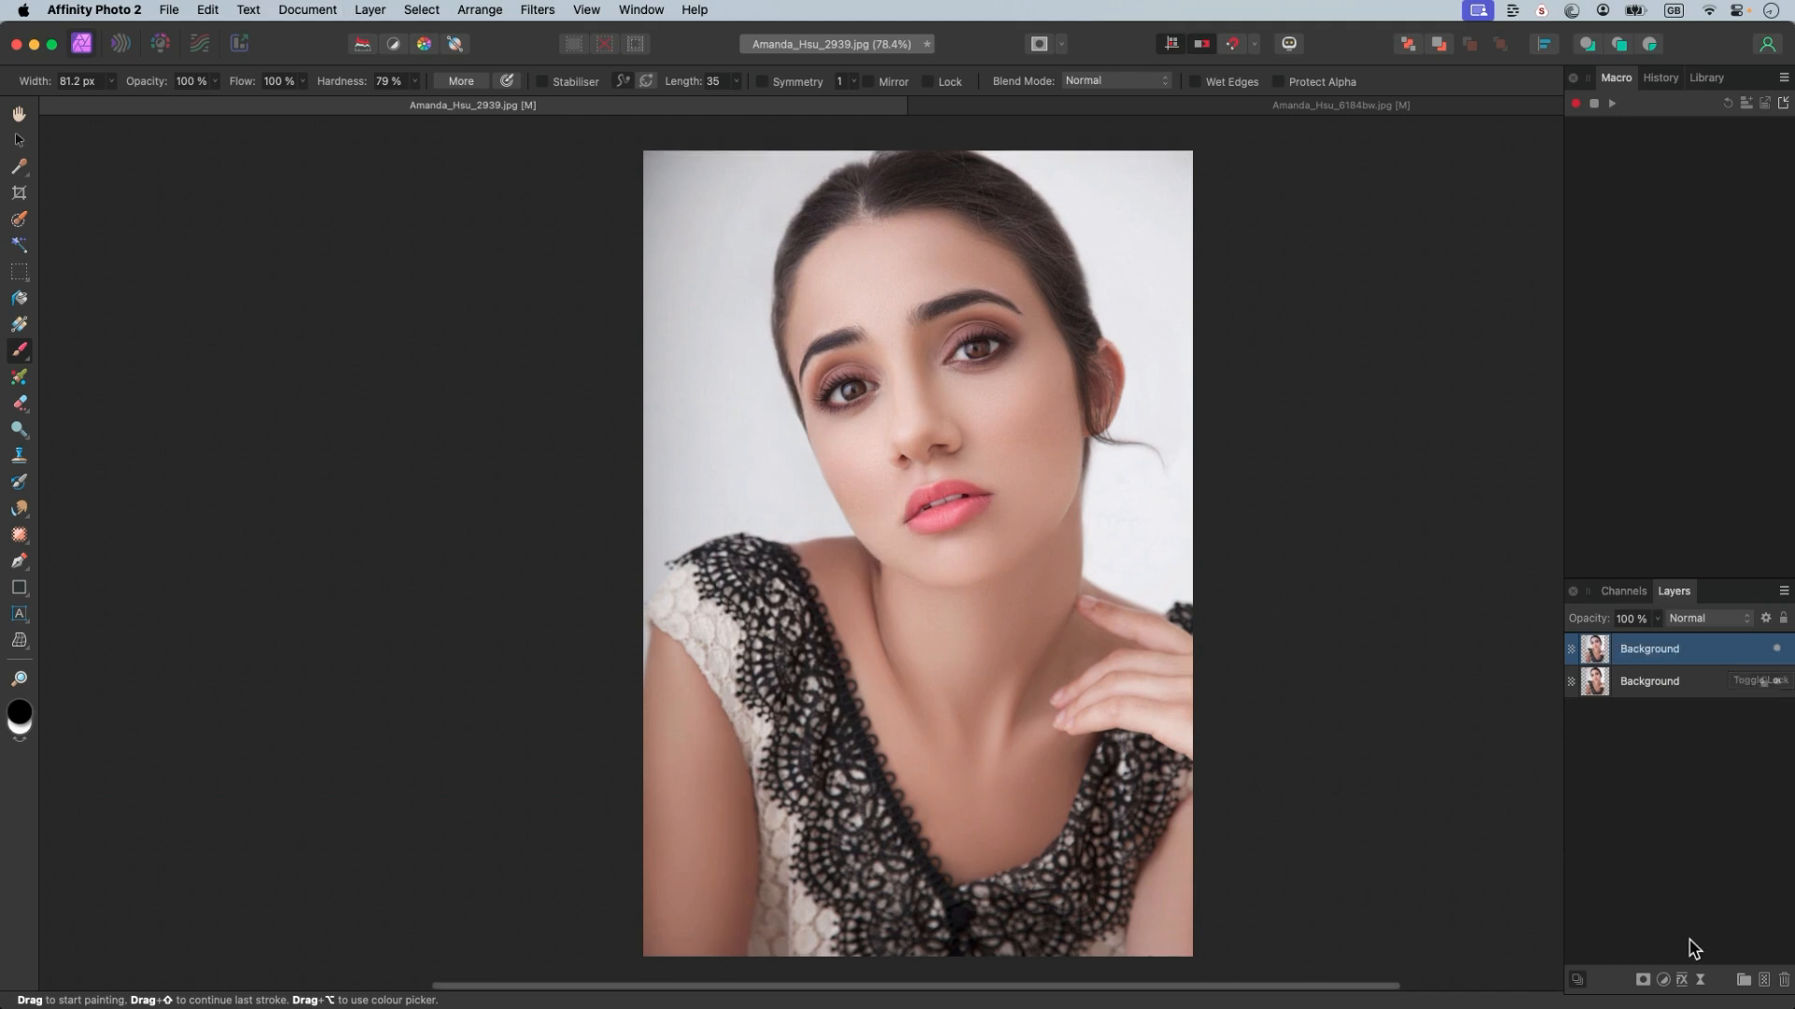
- Add a Levels adjustment, move its dialog off the layer stack and try its gamma, input and output level controls
click(1664, 982)
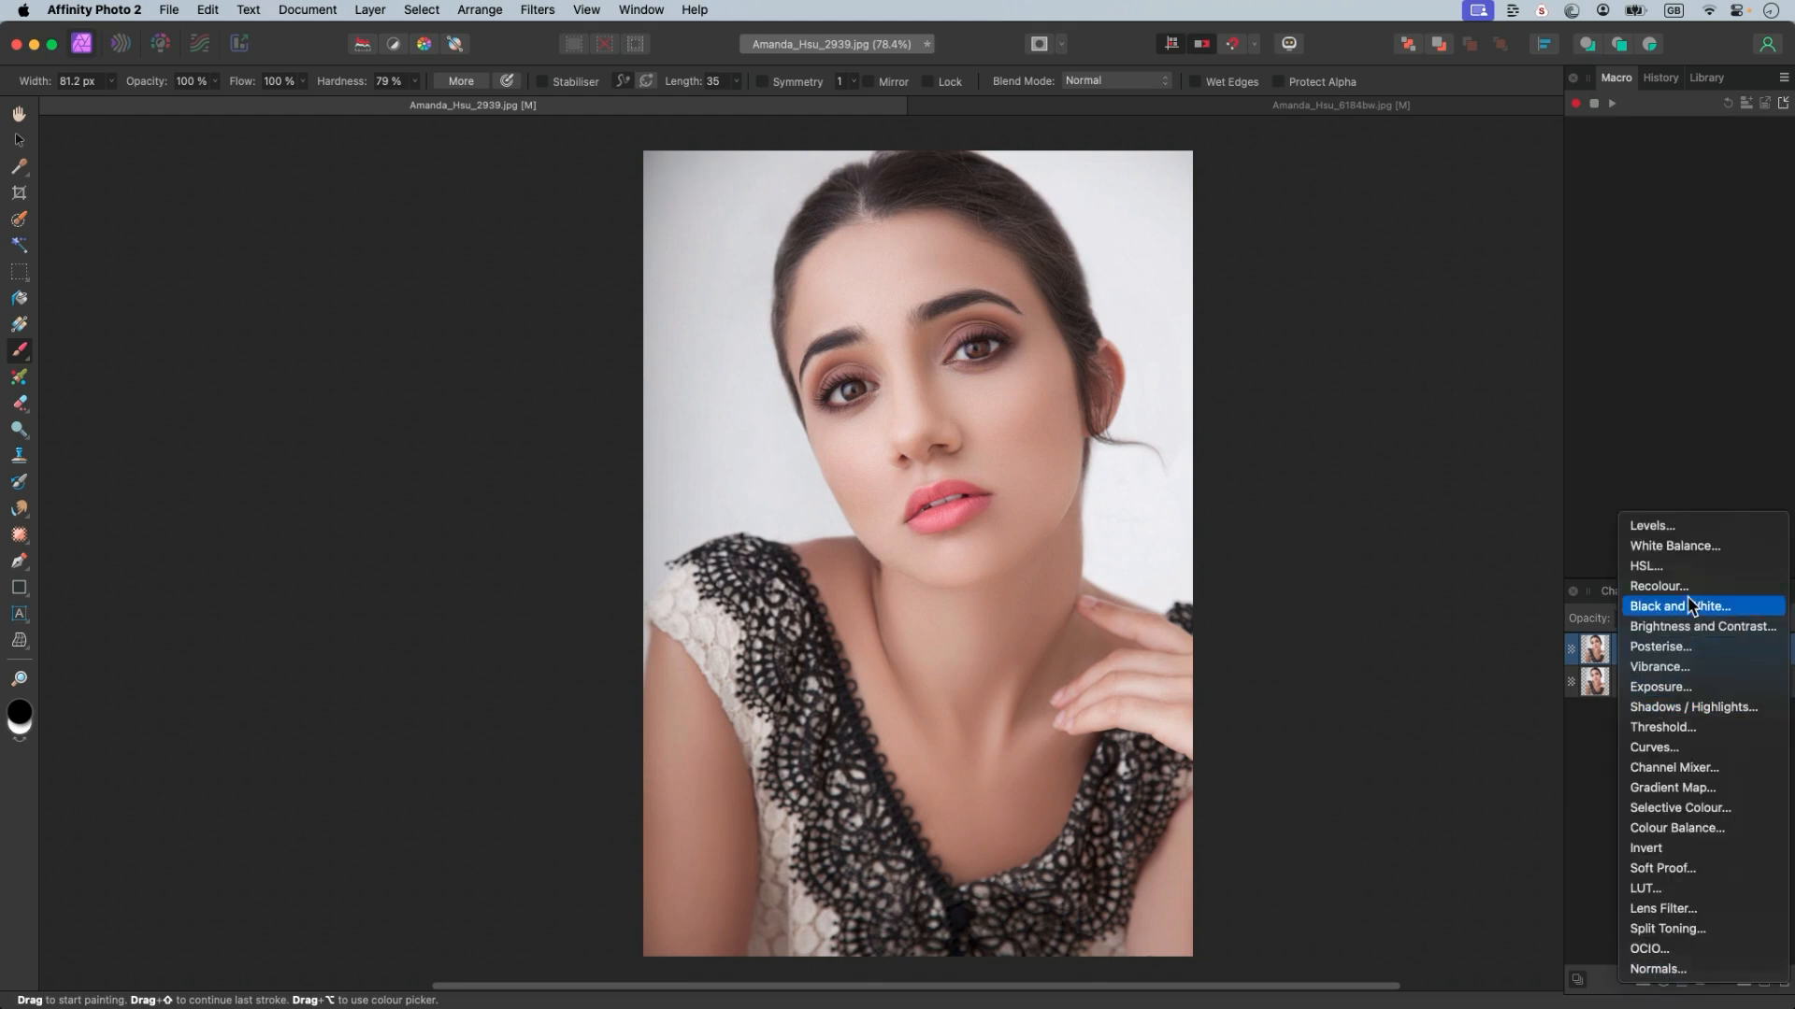
click(1673, 525)
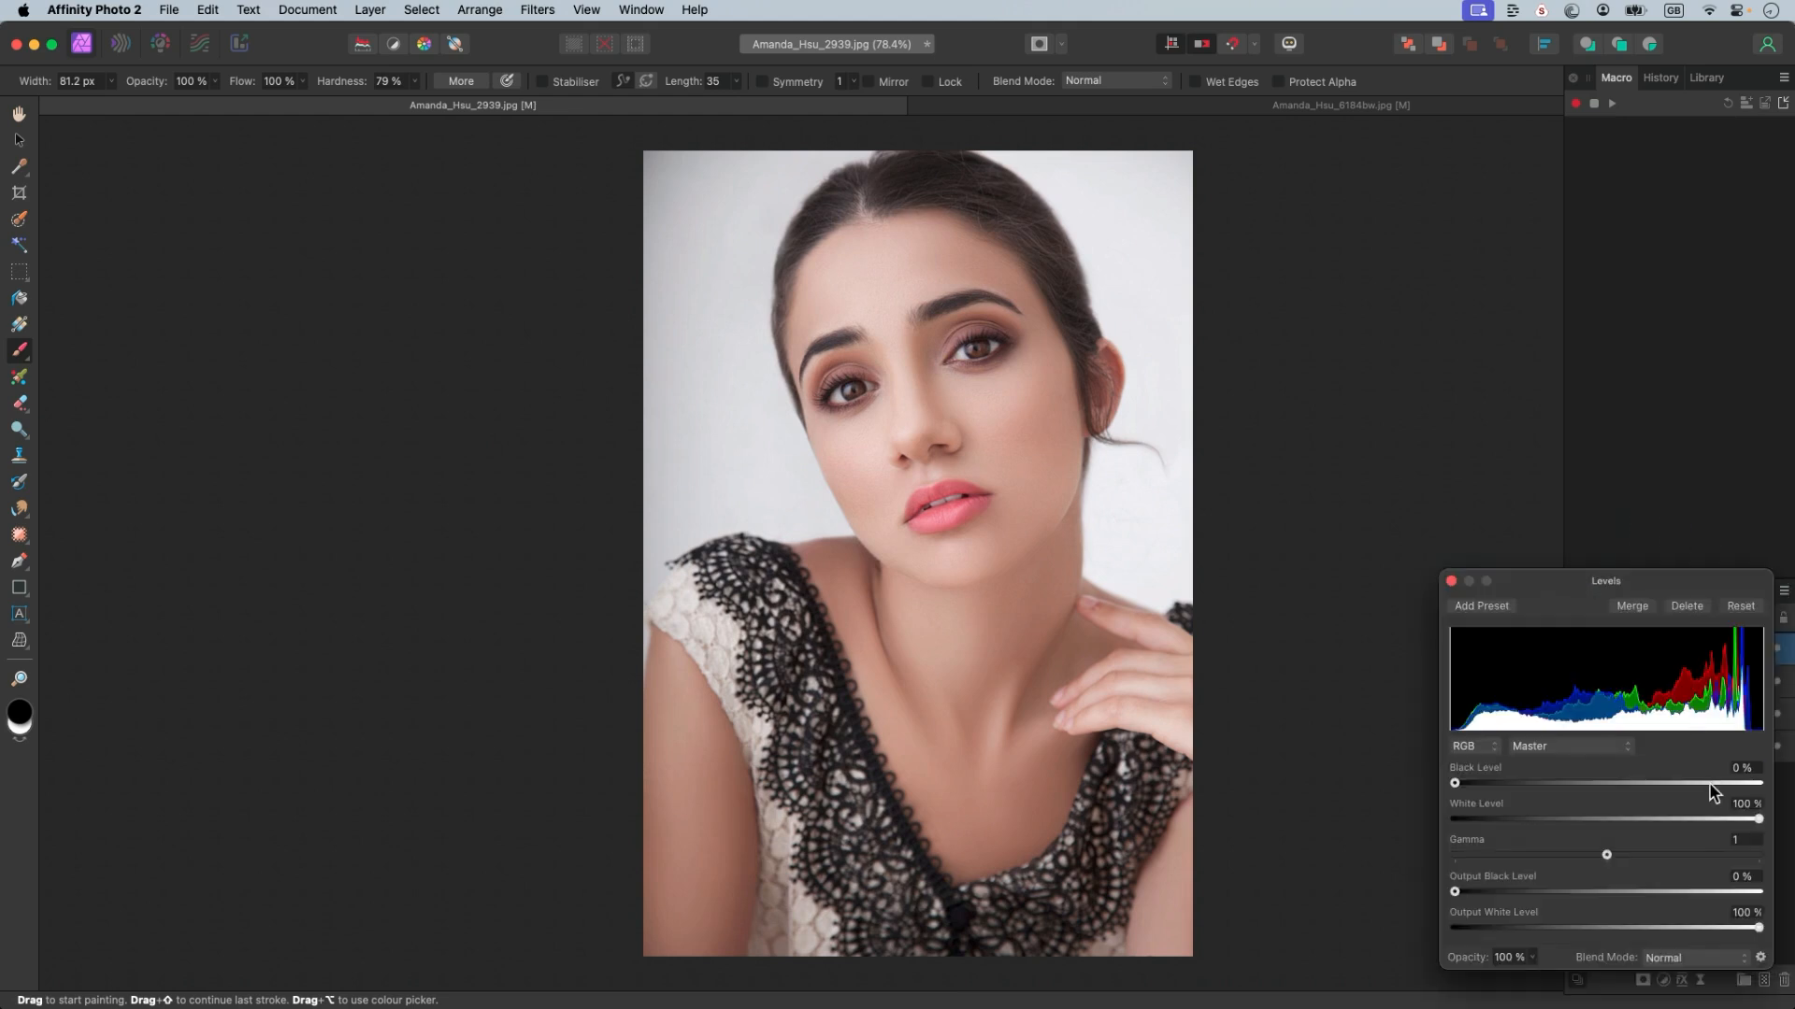
drag(1550, 618, 1527, 191)
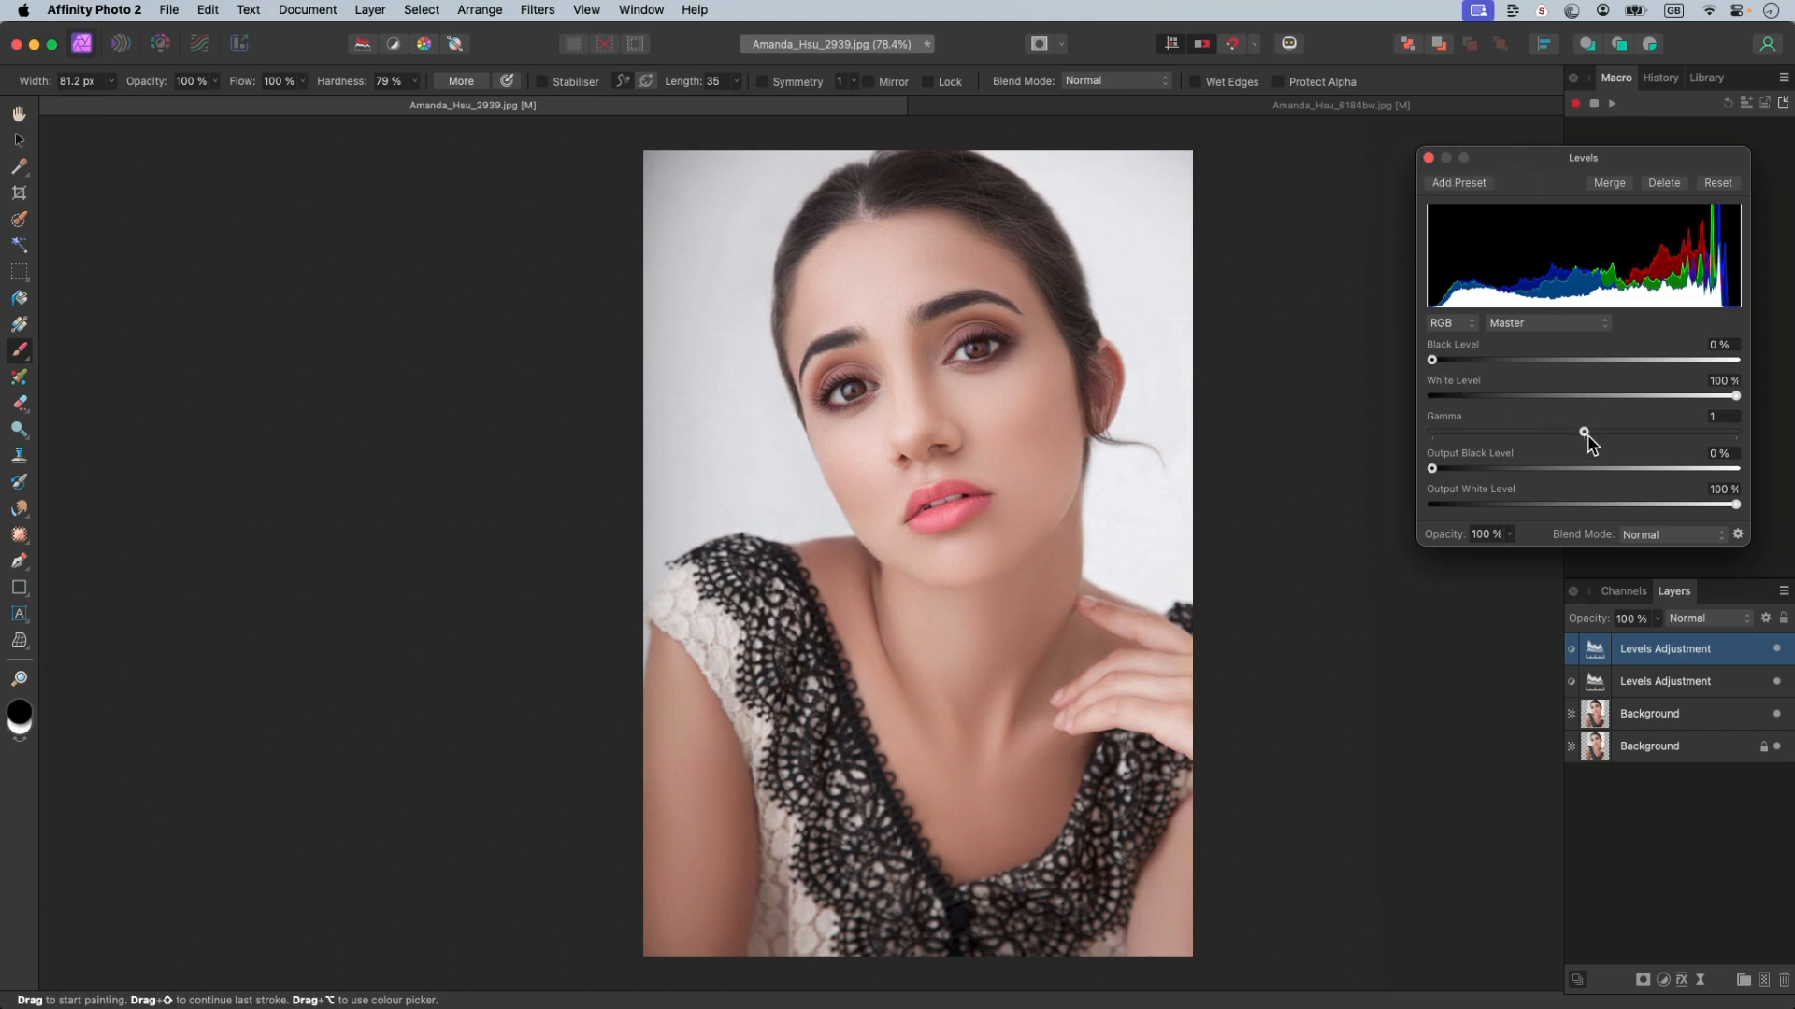
mouse_move(1583, 432)
mouse_down()
mouse_move(1525, 436)
mouse_move(1638, 437)
mouse_move(1569, 438)
mouse_move(1585, 437)
mouse_up()
mouse_move(1431, 360)
mouse_down()
mouse_move(1602, 363)
mouse_move(1411, 369)
mouse_up()
drag(1736, 397, 1781, 407)
mouse_move(1431, 469)
mouse_down()
mouse_move(1526, 470)
mouse_move(1431, 470)
mouse_up()
mouse_move(1736, 505)
mouse_down()
mouse_move(1617, 505)
mouse_move(1748, 509)
mouse_up()
- Delete both Levels adjustment layers above the Background layers
click(1724, 653)
key(Delete)
key(Delete)
- Try an unmodified Levels adjustment in Soft Light blend mode over the portrait, and delete it
click(1663, 981)
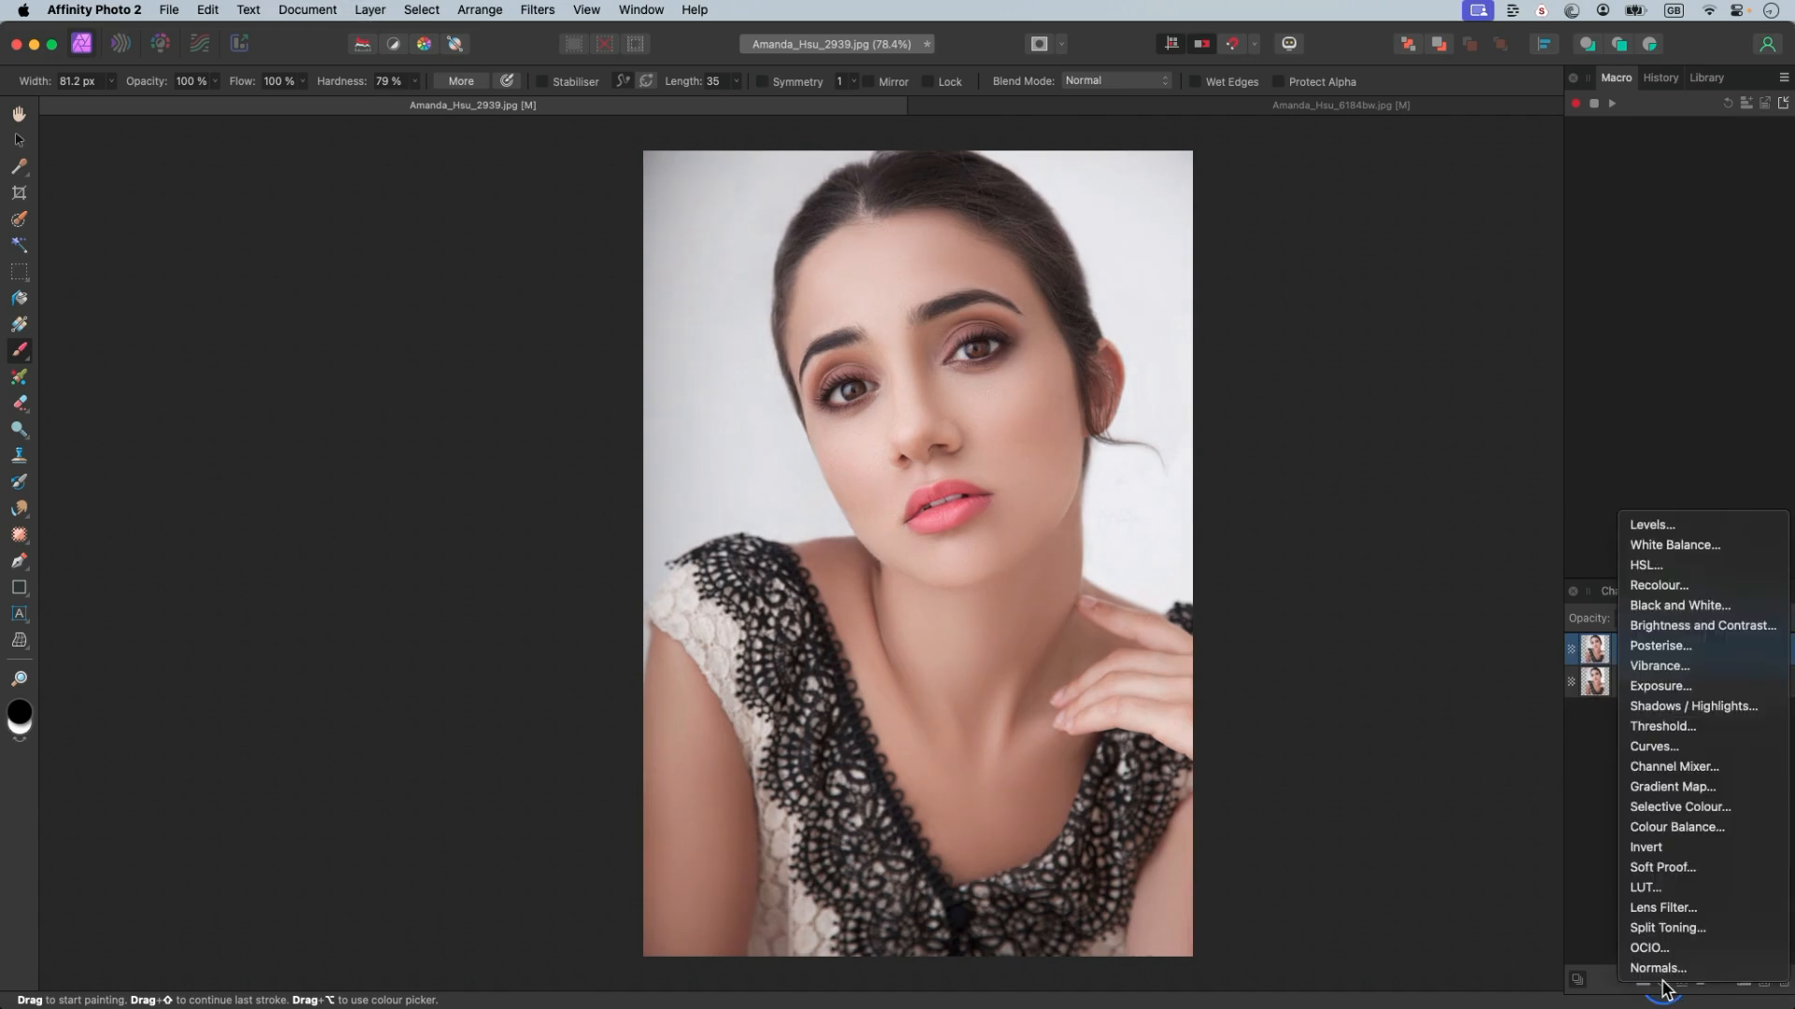
click(1662, 525)
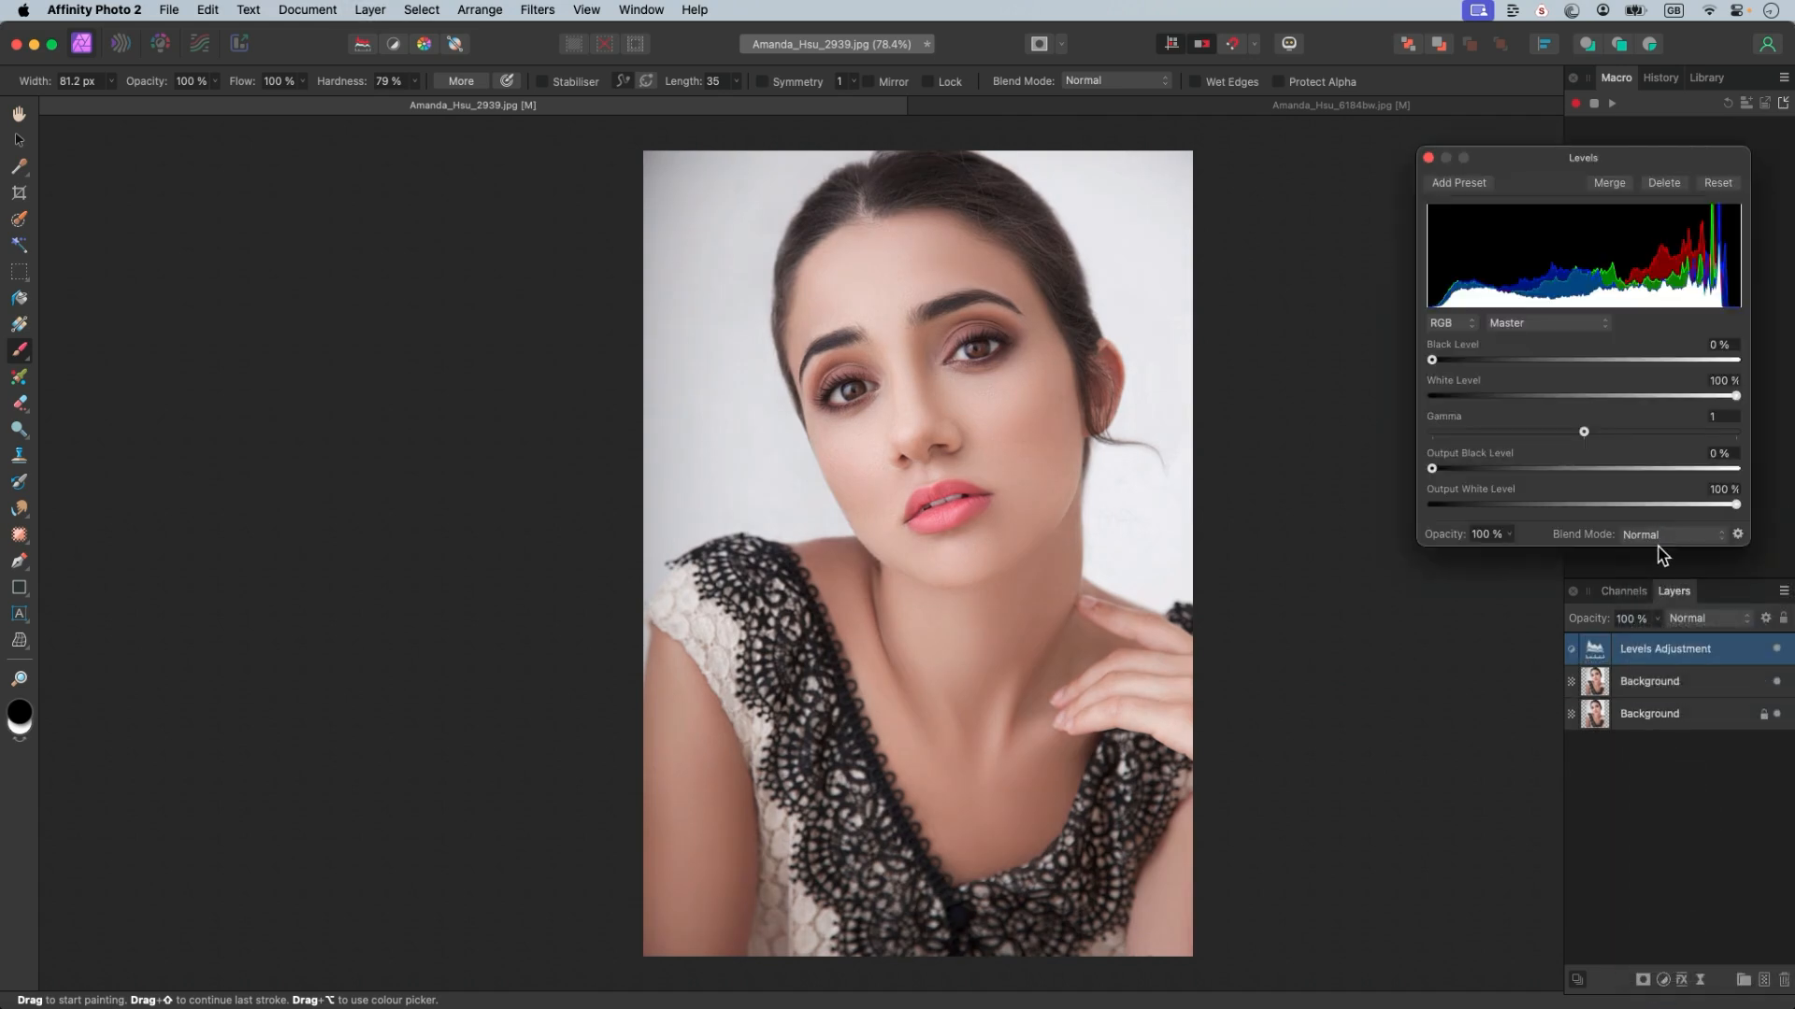
click(1428, 158)
click(1700, 621)
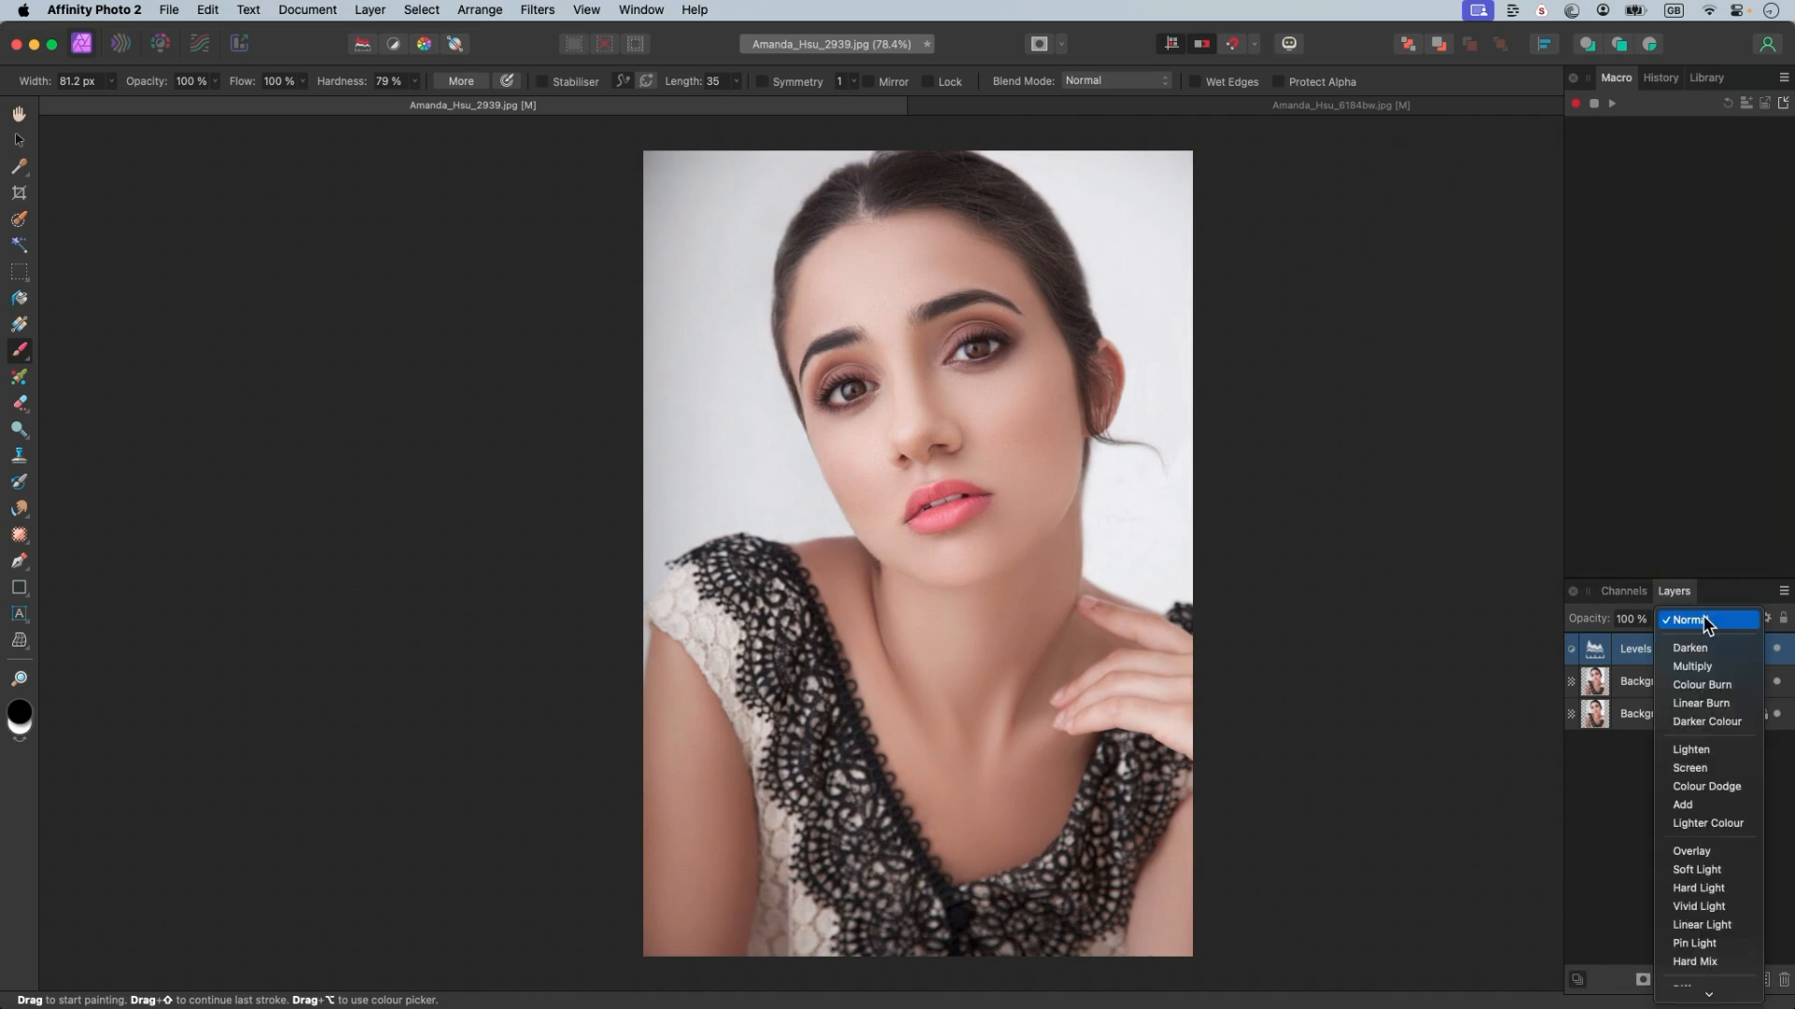
click(1724, 871)
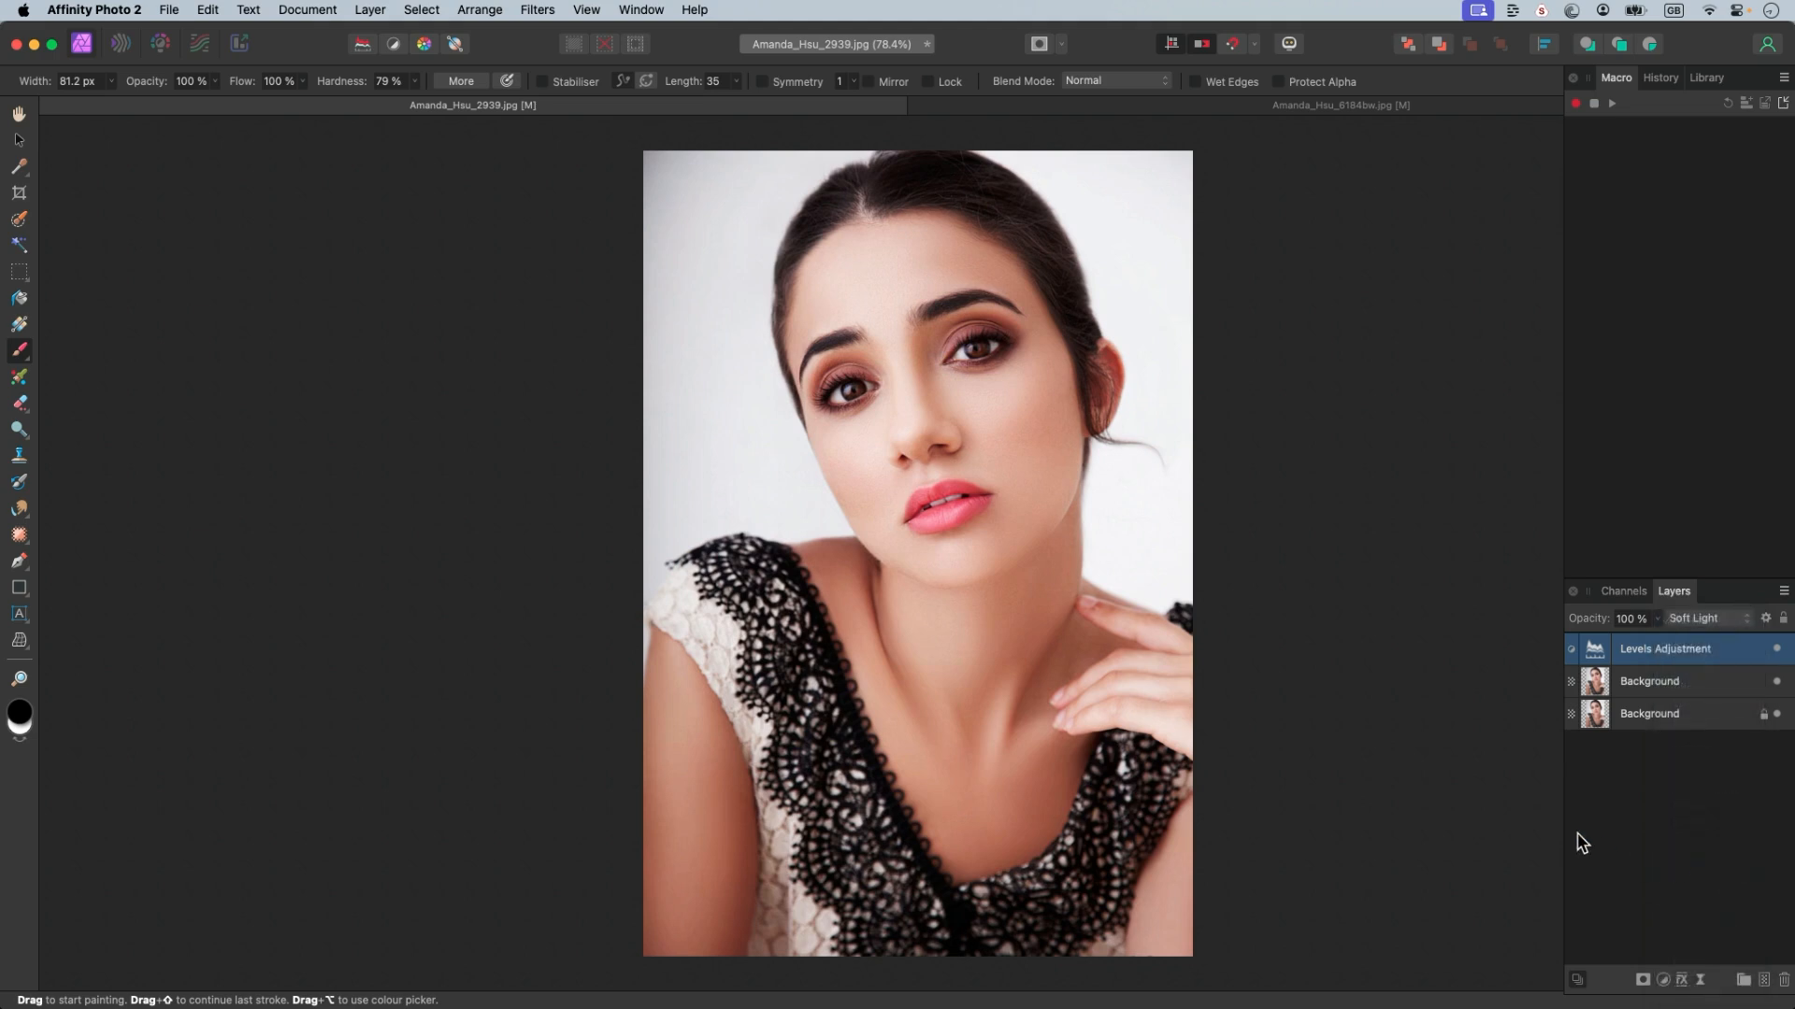
key(Delete)
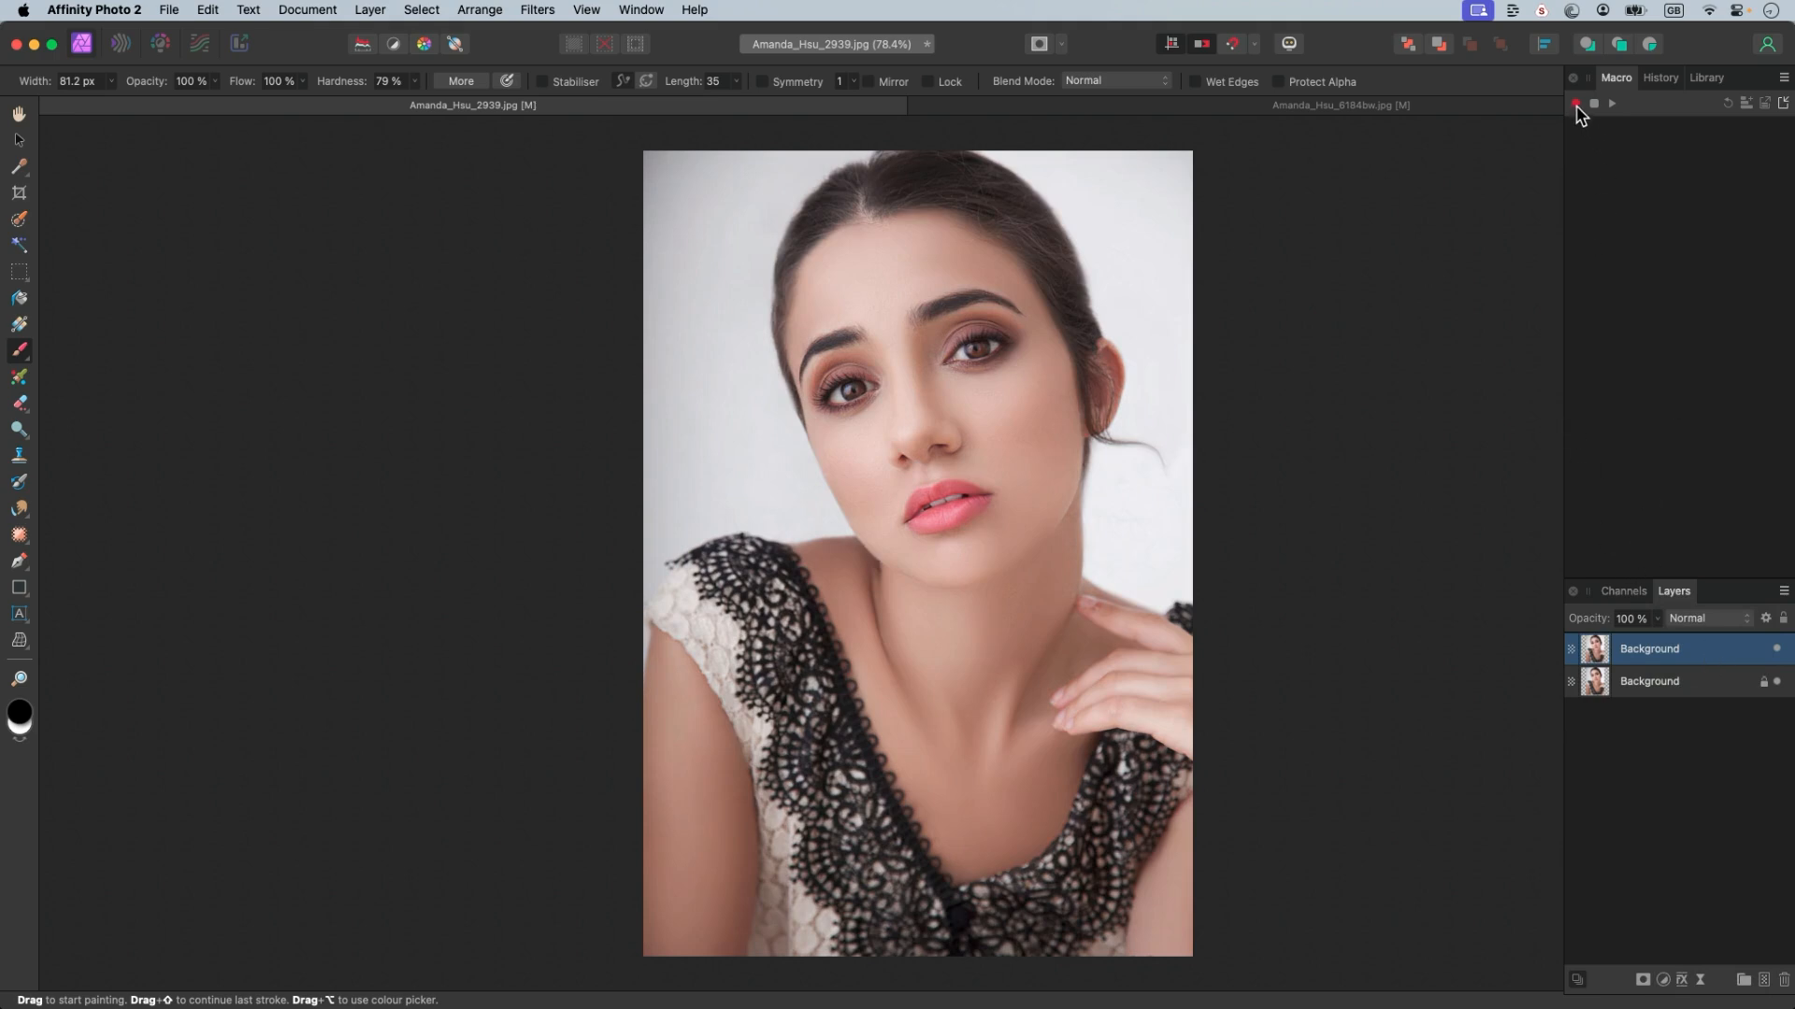
- Record a macro that adds a default Levels adjustment and sets its blend mode to Soft Light
click(1577, 105)
click(1663, 979)
click(1670, 525)
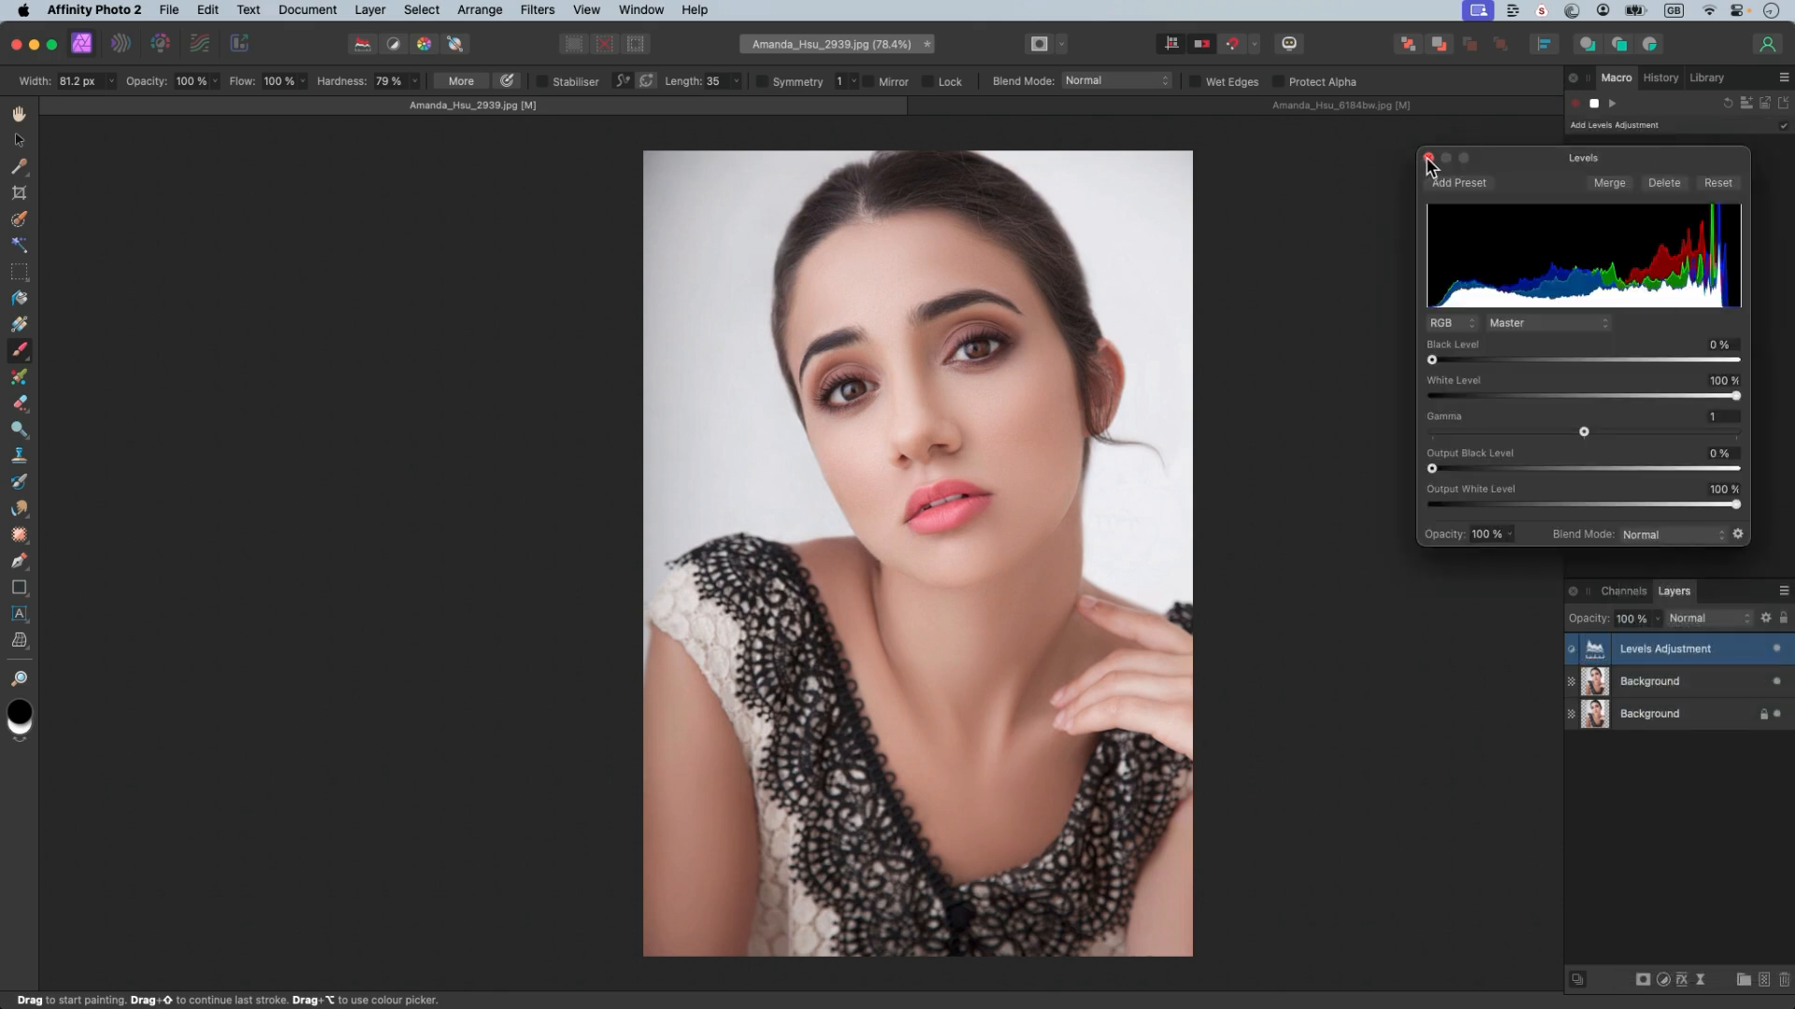
click(1427, 157)
click(1701, 618)
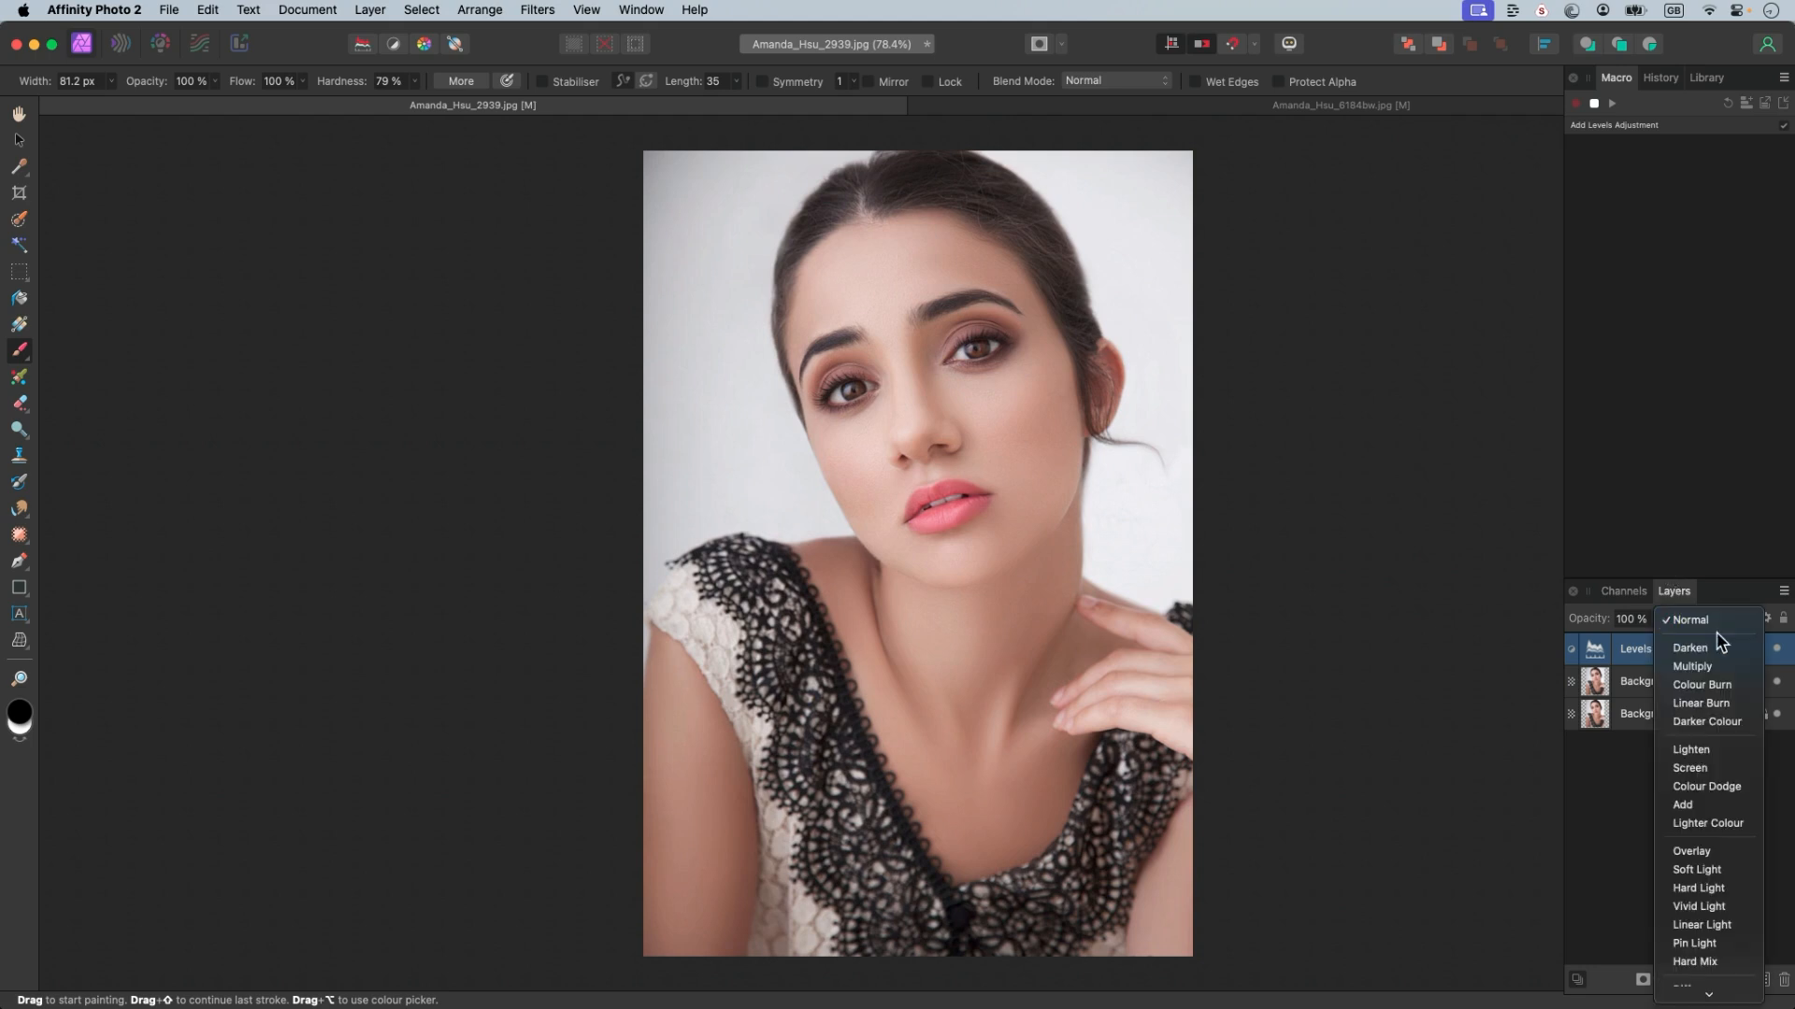
click(1698, 869)
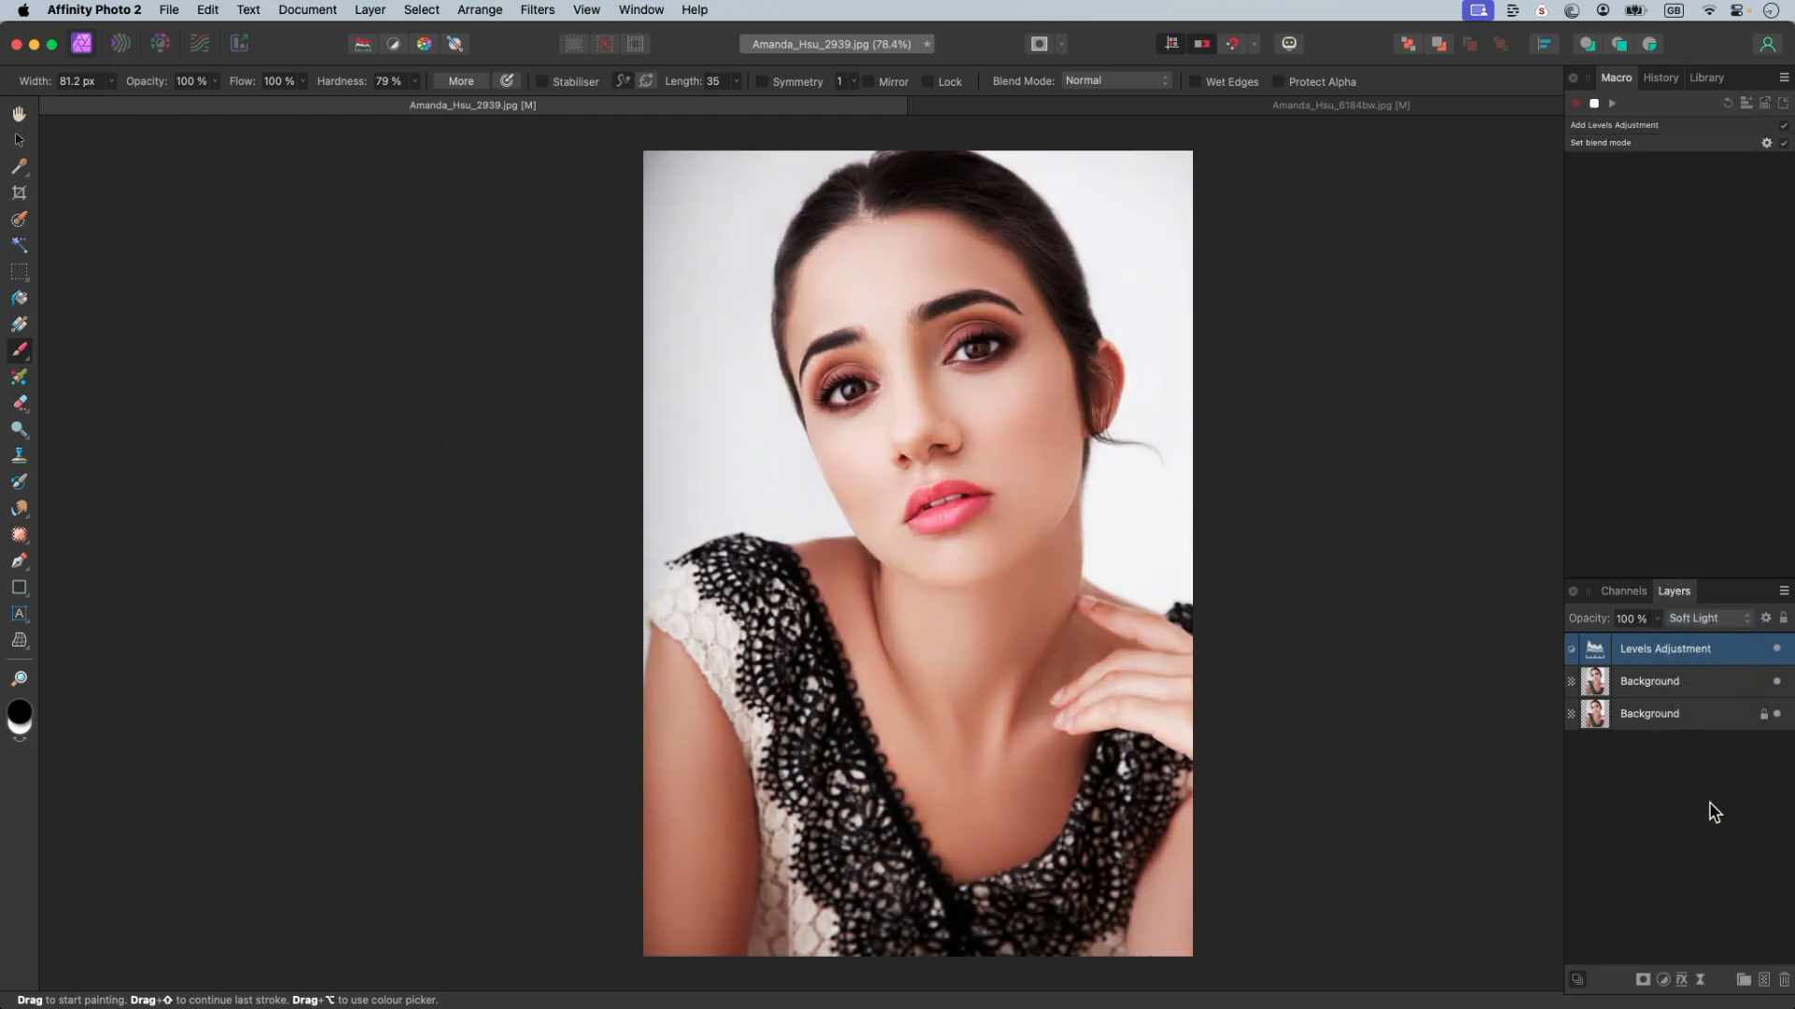
click(1594, 103)
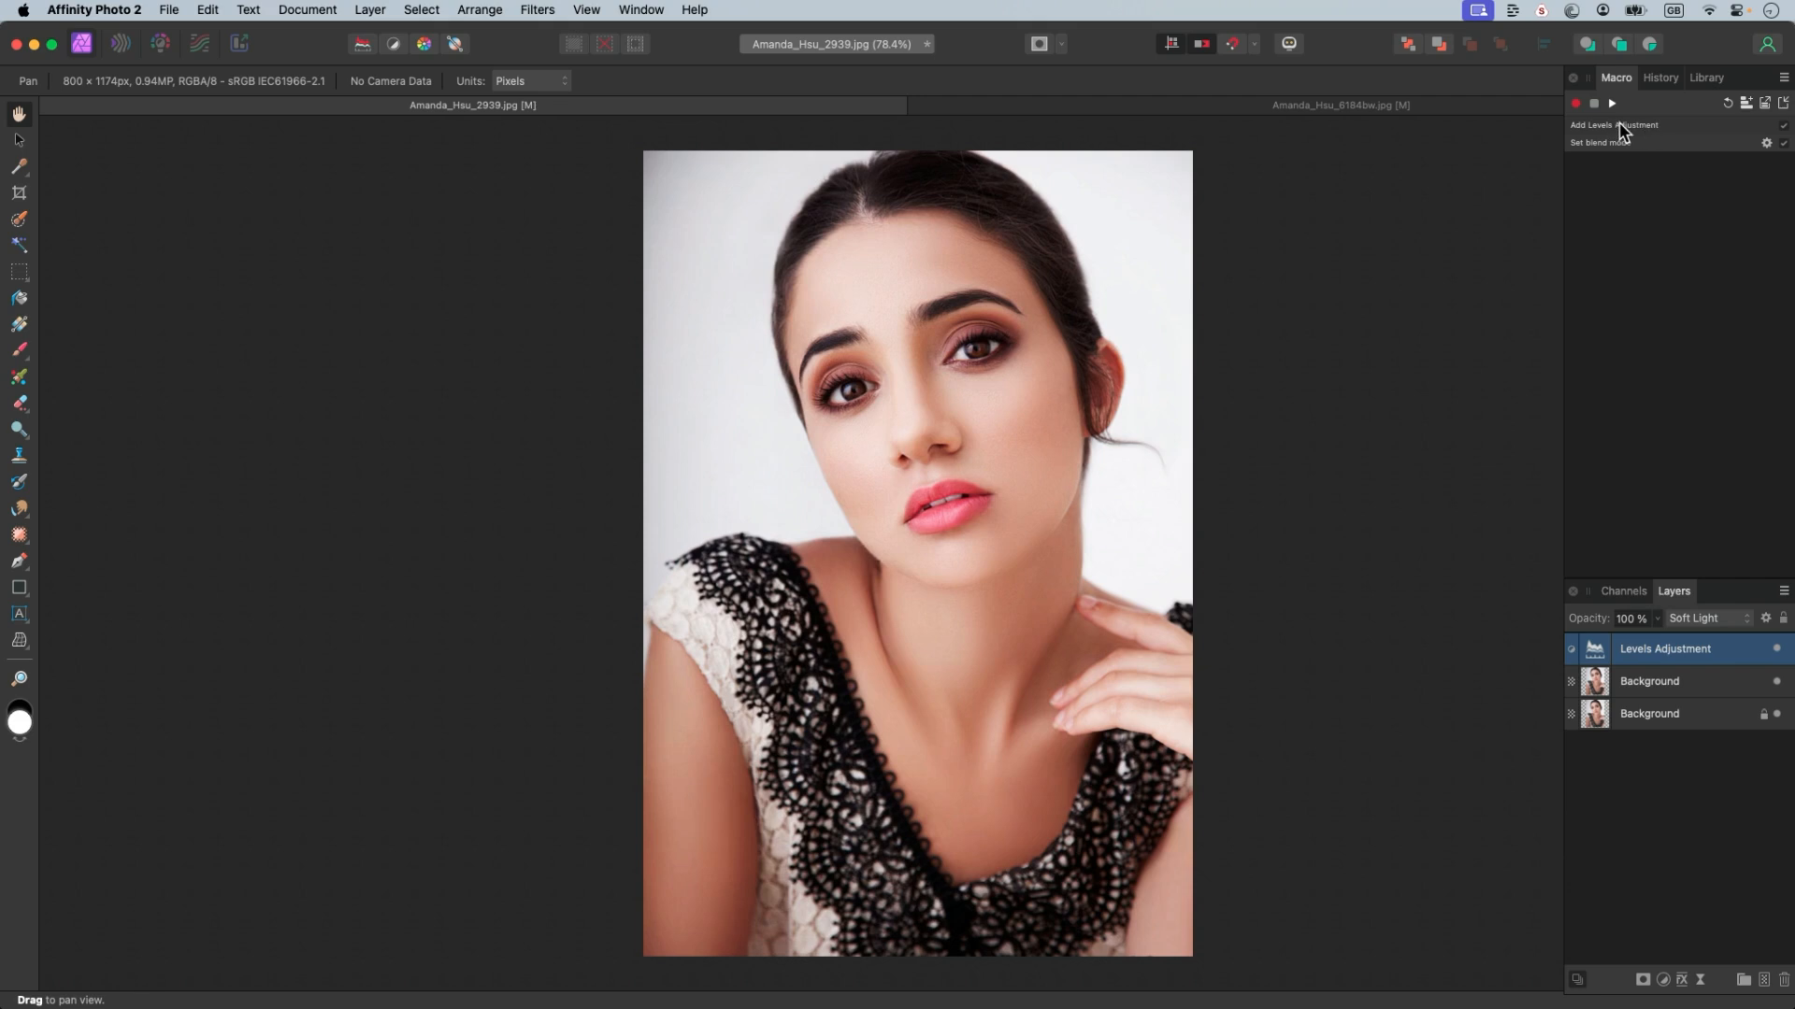
- Save the recorded macro to the Default library category as "Softlight Contrast"
click(1746, 104)
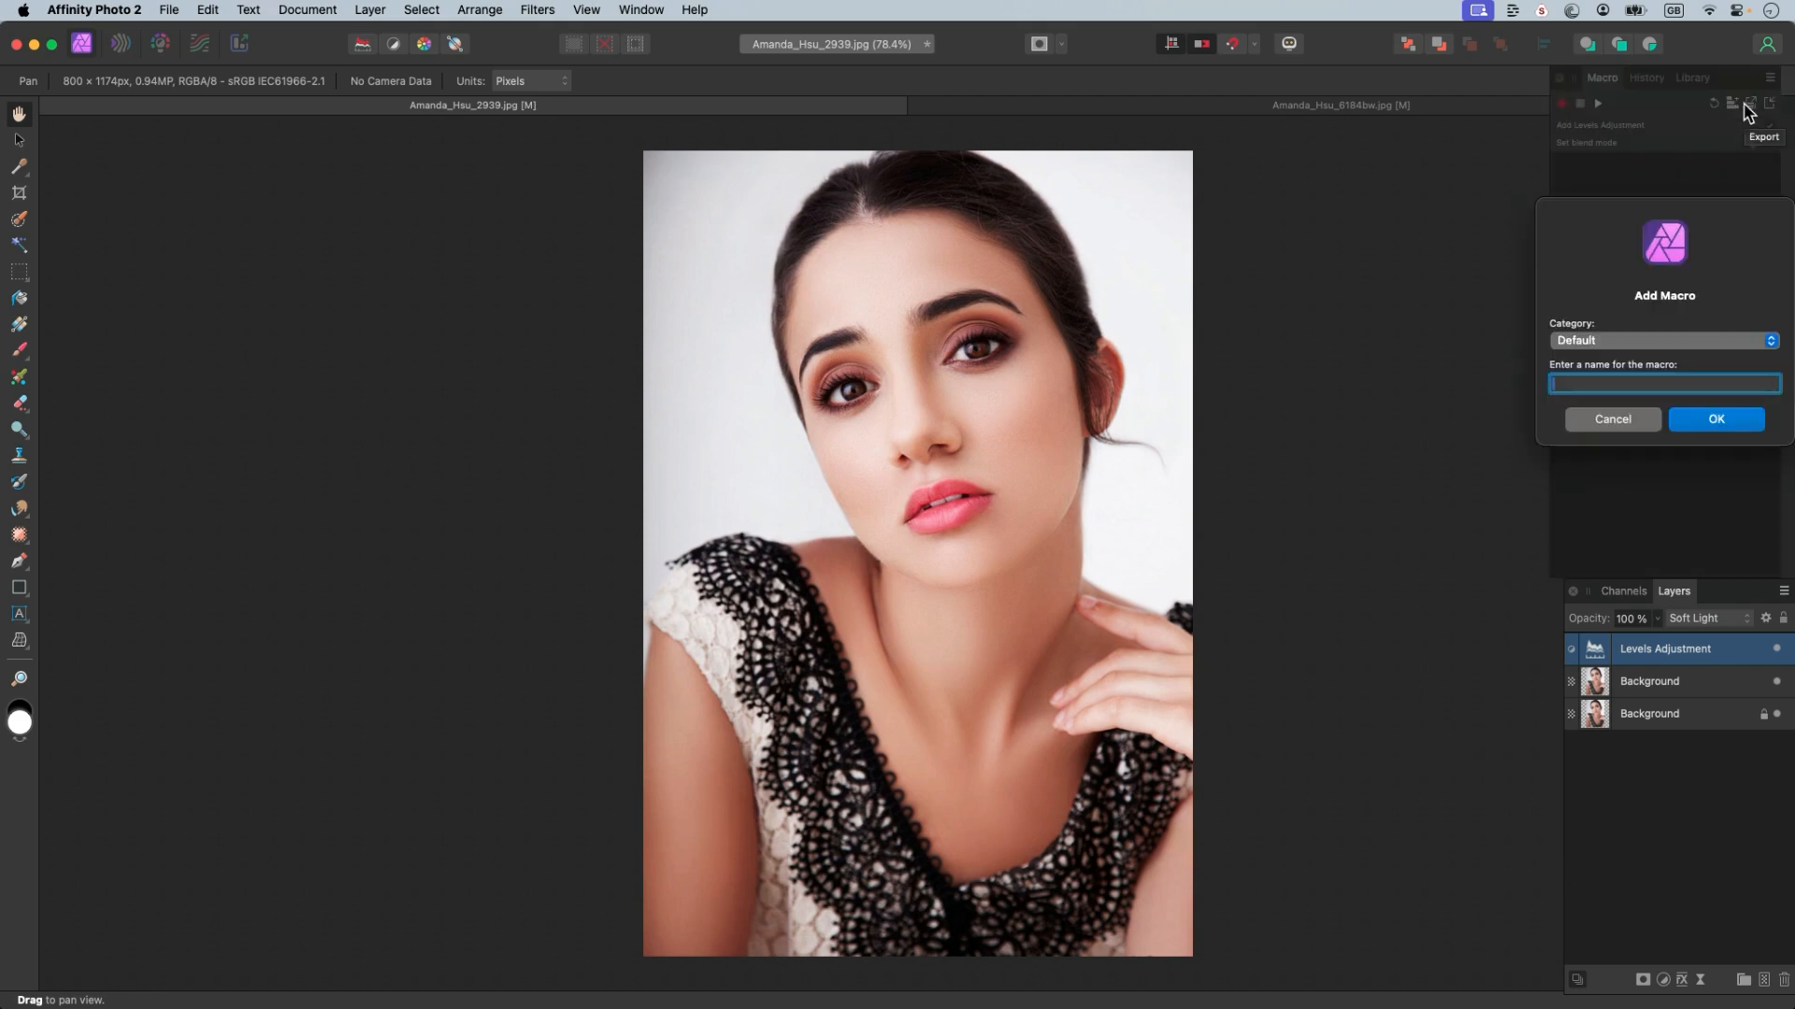
text(Softlight Contrast)
click(1703, 417)
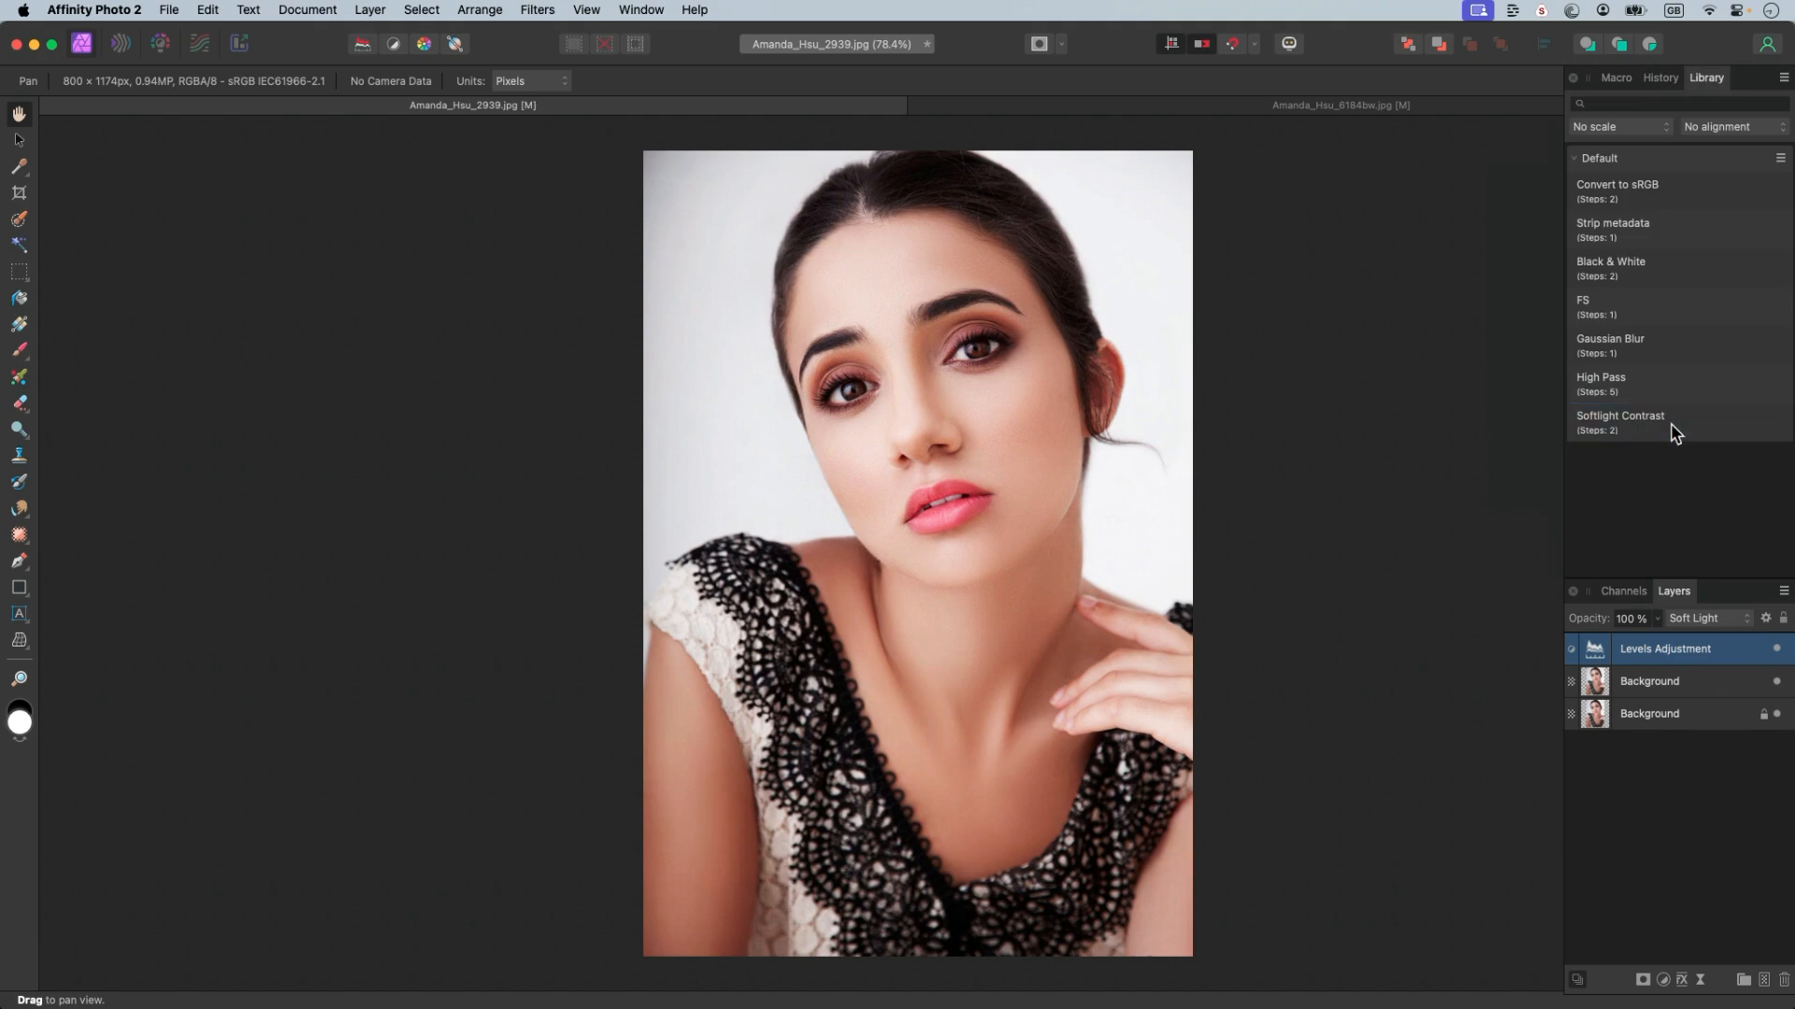
- Run the Softlight Contrast macro on the portrait as a test, and delete both Levels adjustment layers
click(1628, 425)
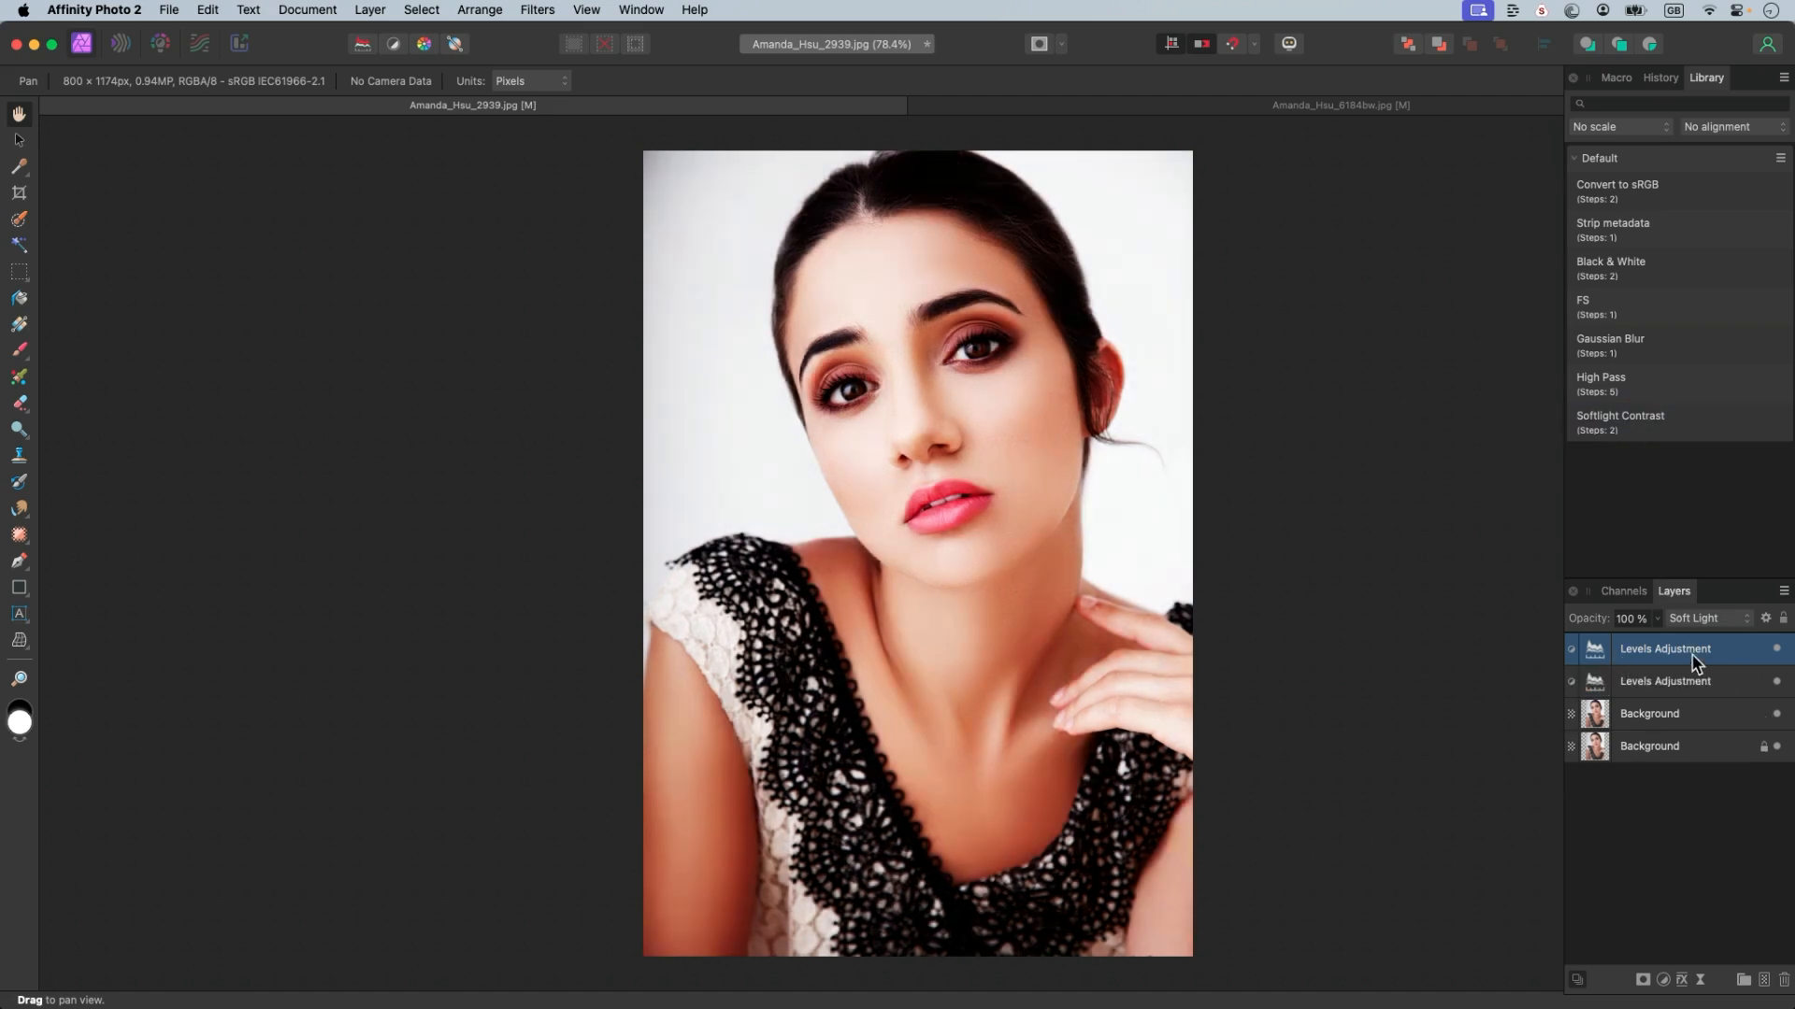
key(Delete)
key(Delete)
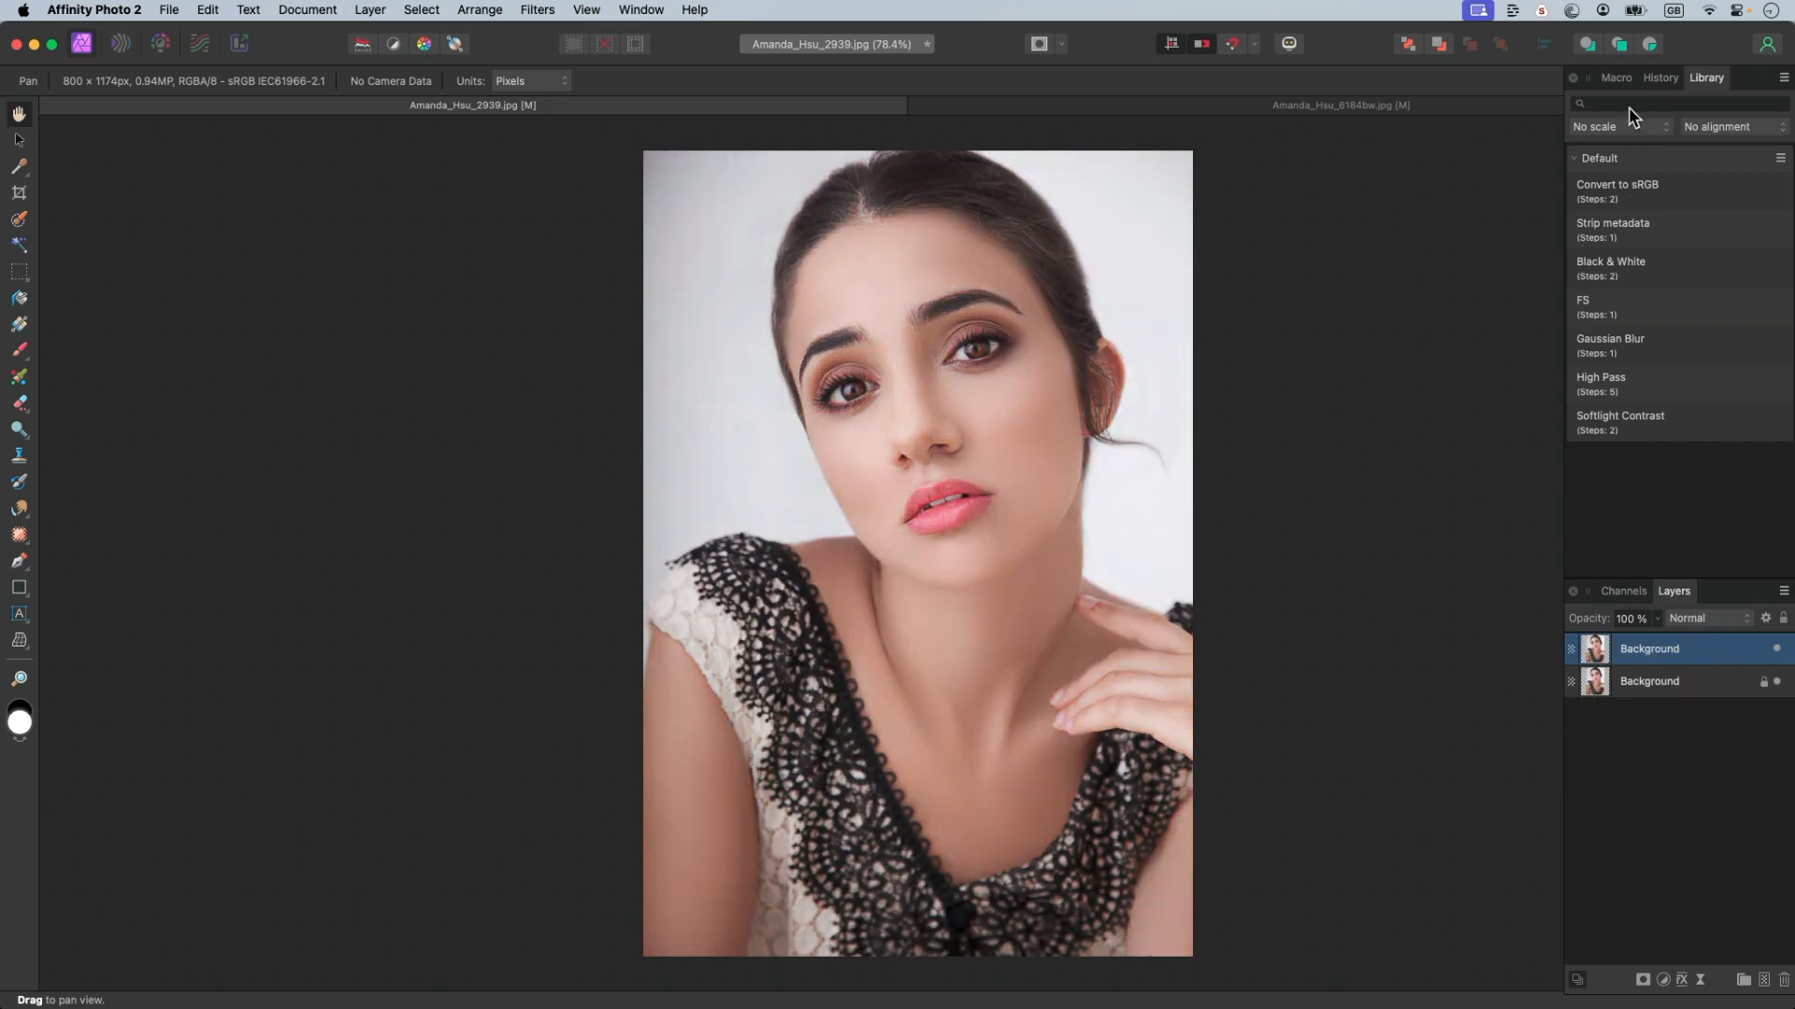
- Clear the recorded Levels and blend mode steps from the current macro
click(1614, 79)
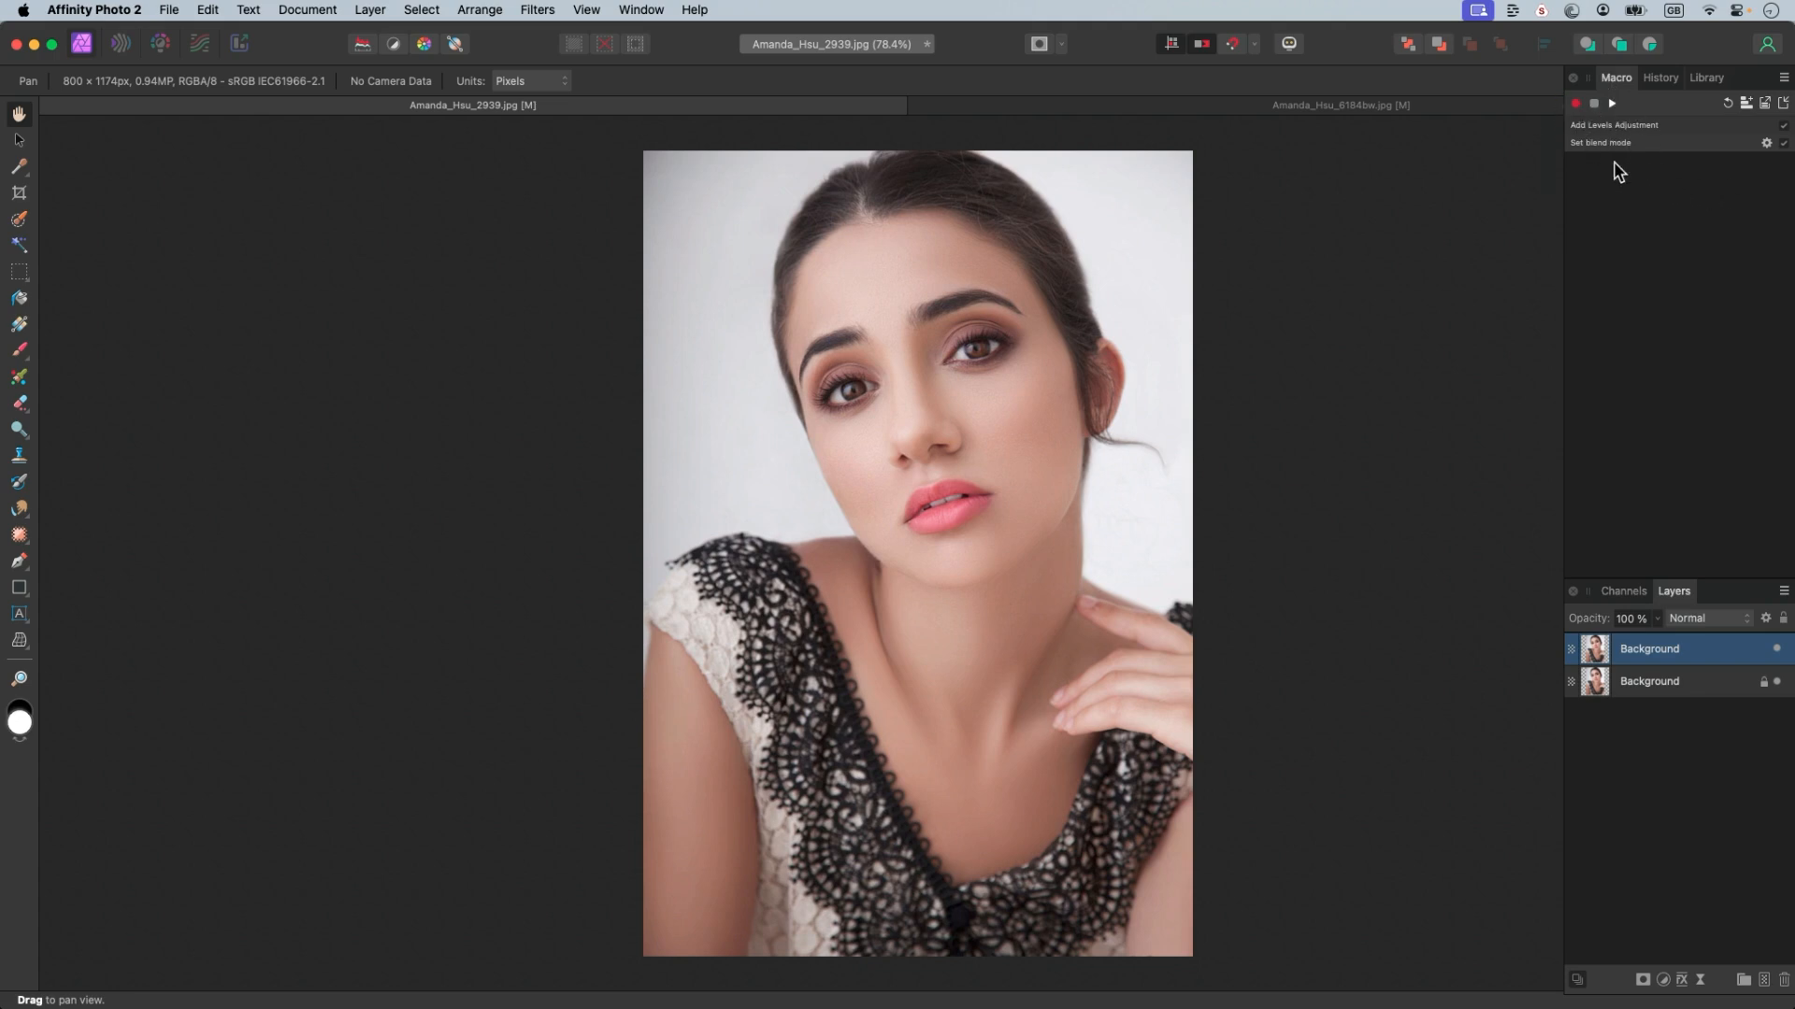
click(1707, 77)
click(1617, 77)
click(1728, 103)
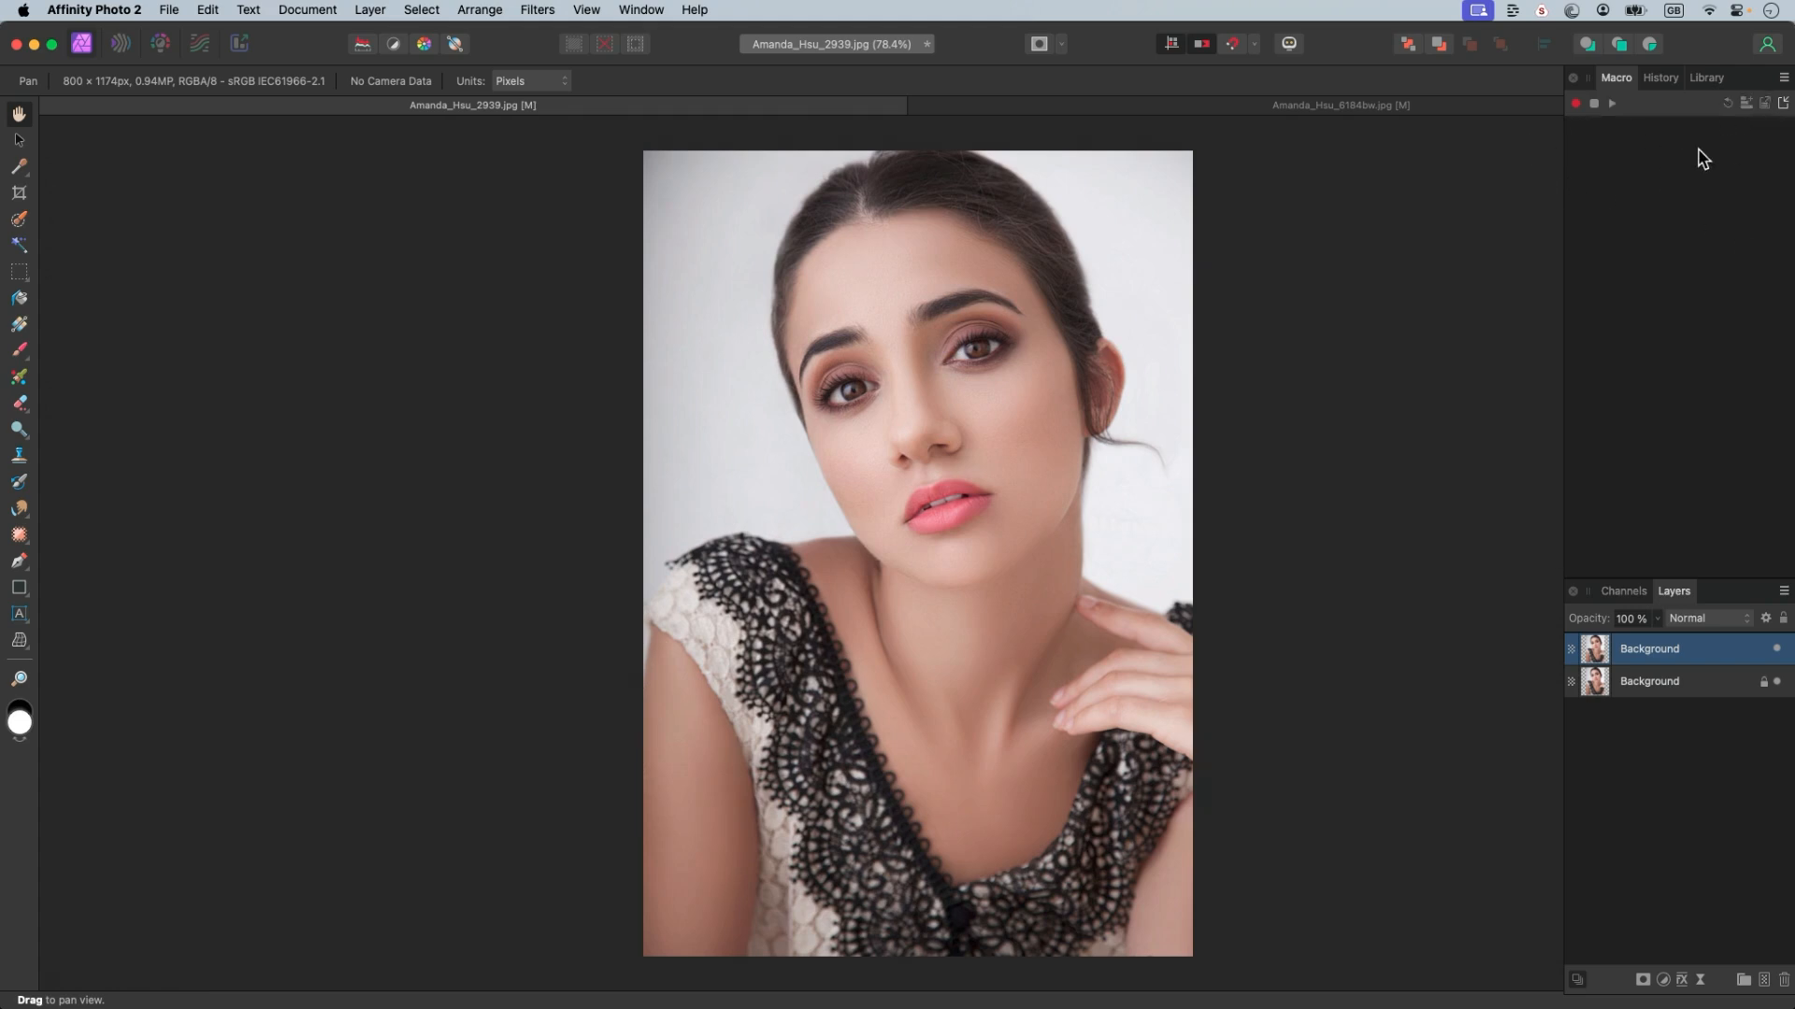
- Add a Levels adjustment above the top Background layer and shift its gamma to darken the portrait
click(1664, 980)
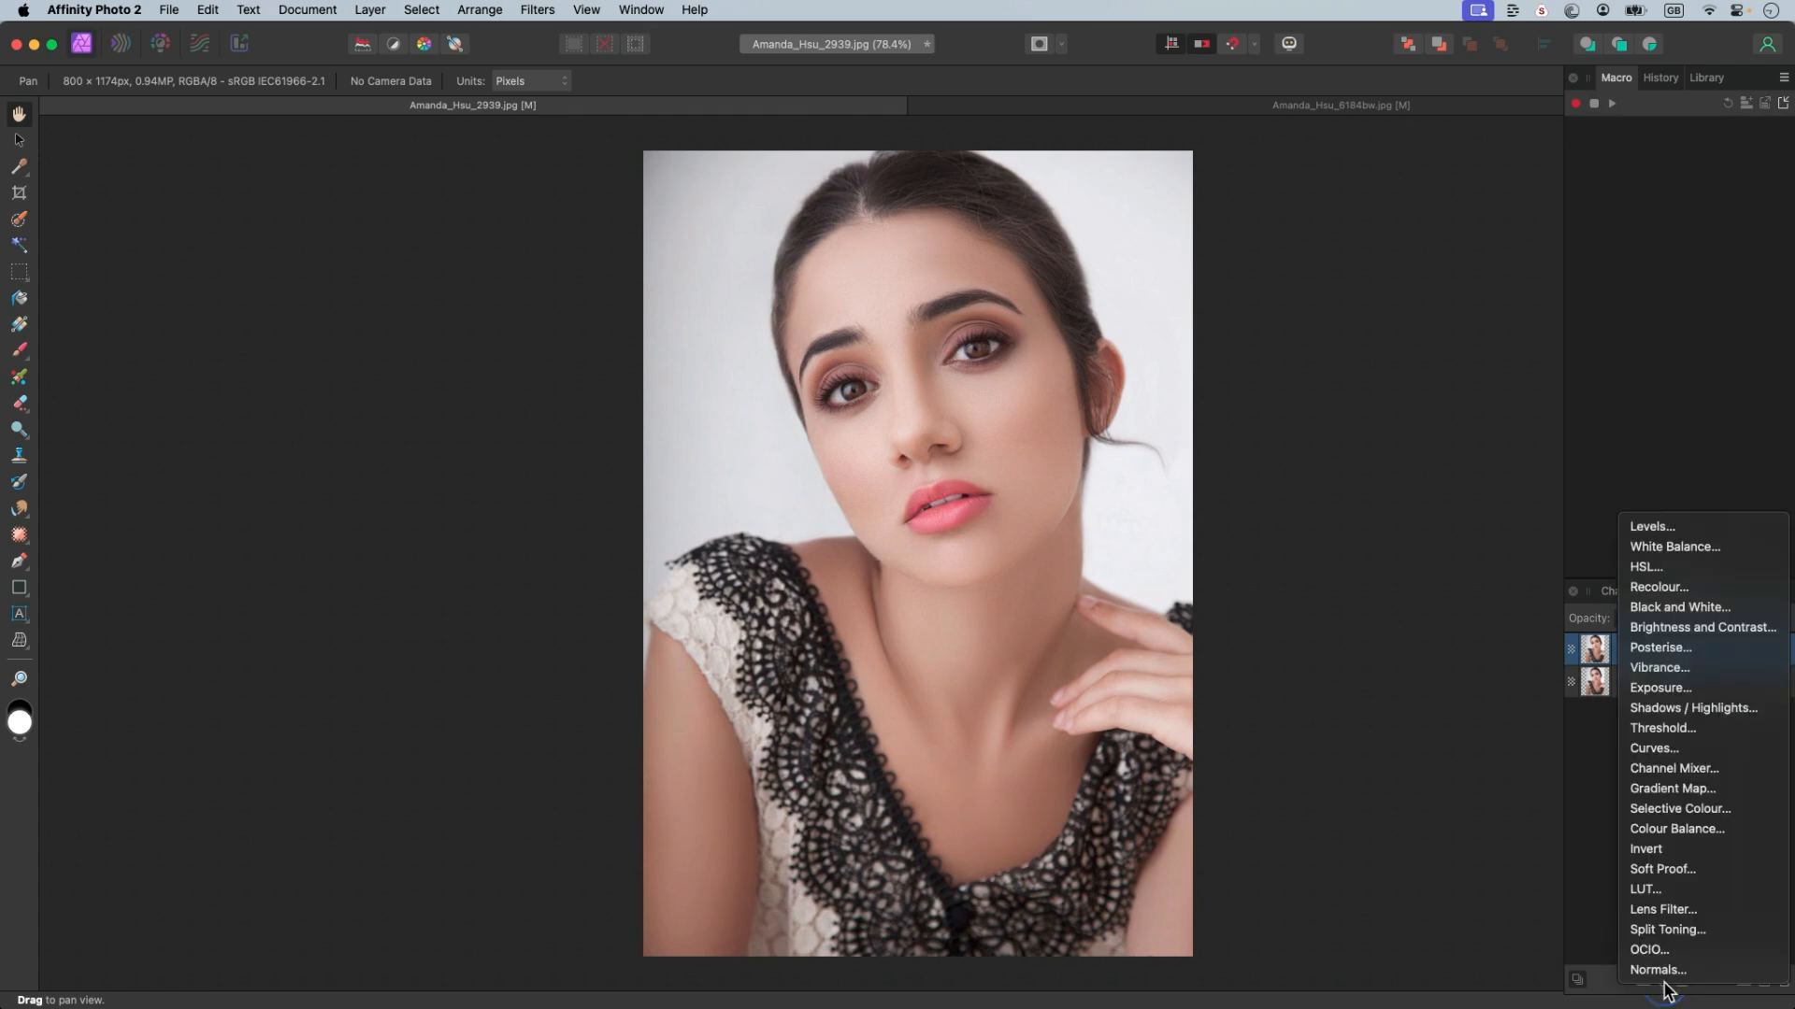
click(1654, 526)
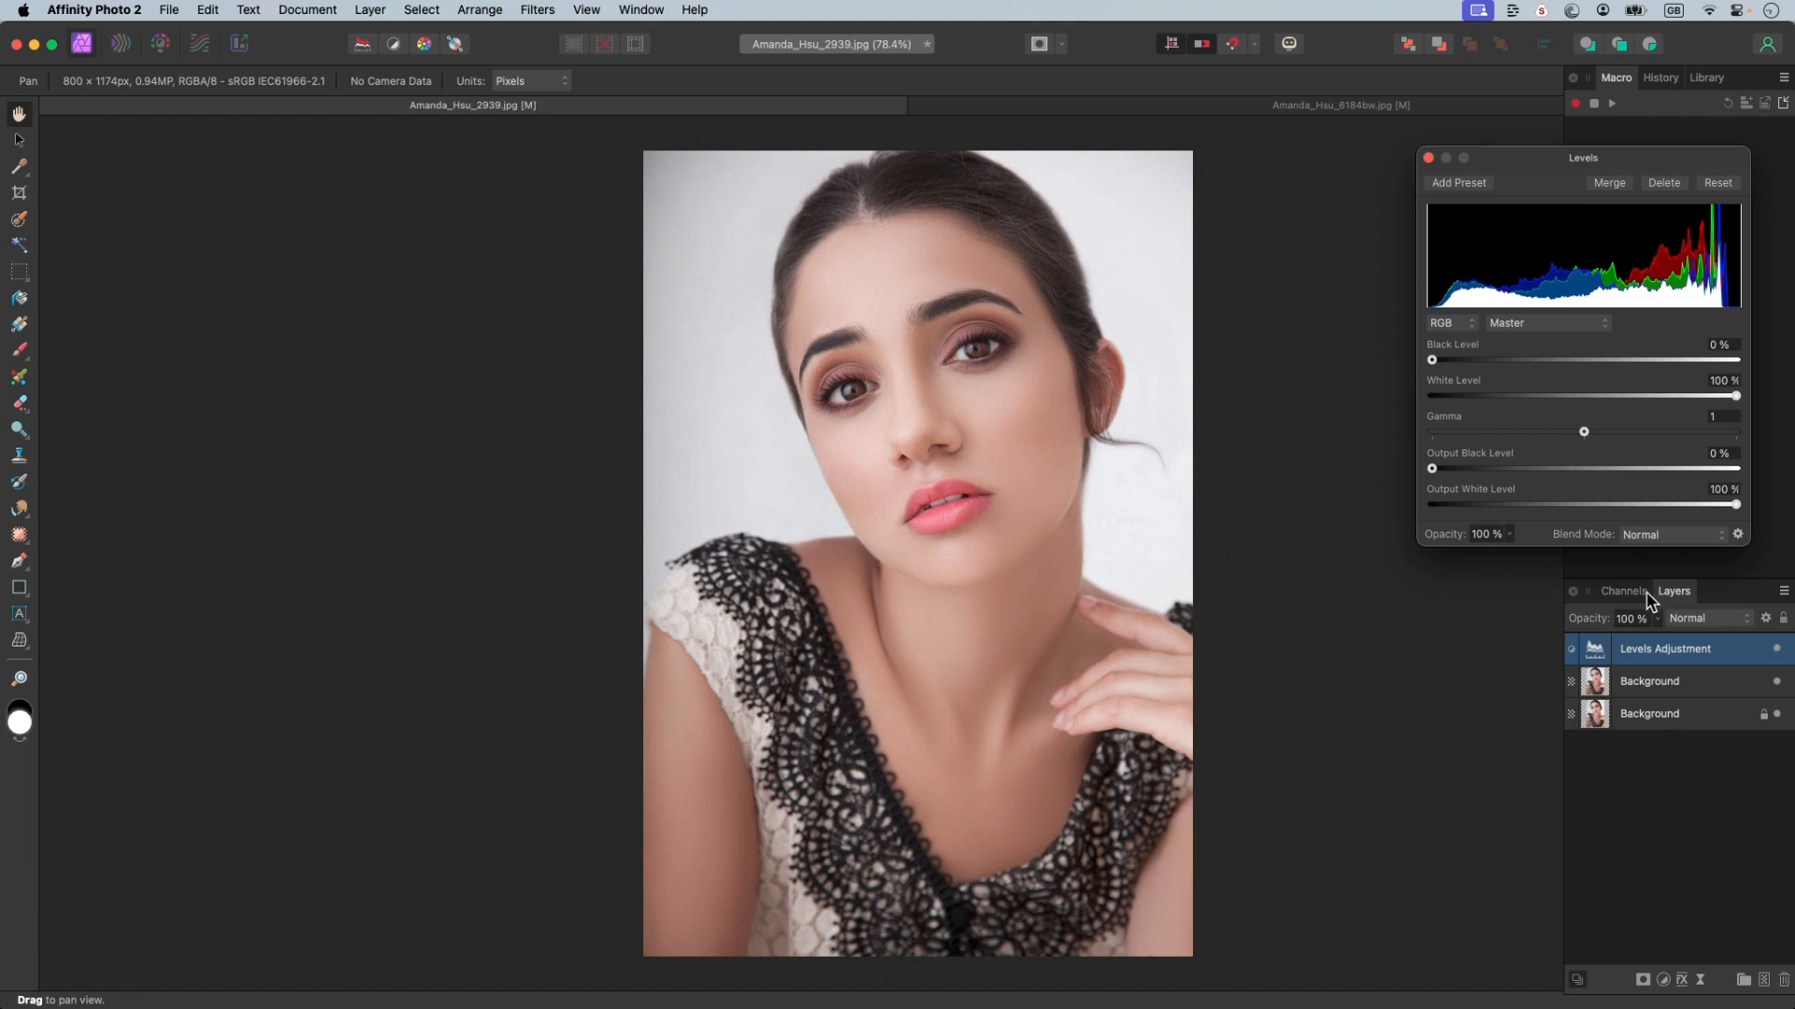
drag(1584, 431, 1629, 432)
click(1427, 158)
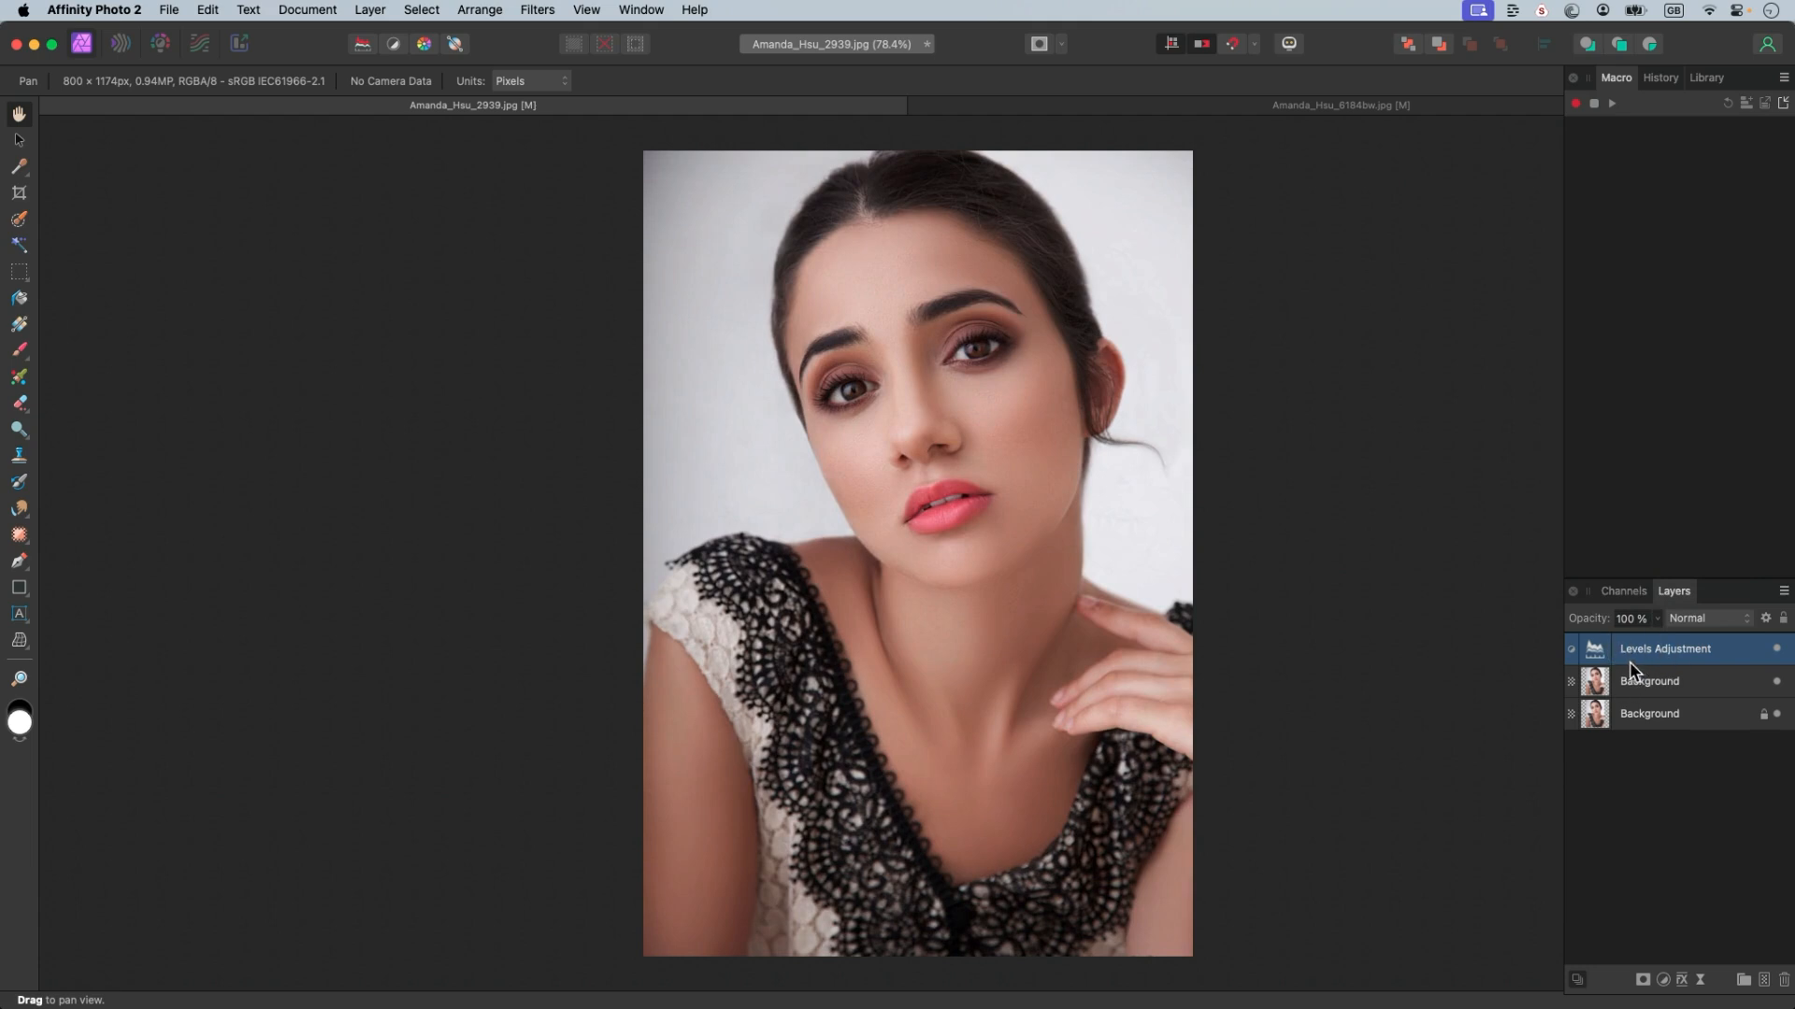
- Add a mask to the Levels adjustment, make it black by inverting, and activate the Paint Brush
alt+click(1642, 980)
key(super+i)
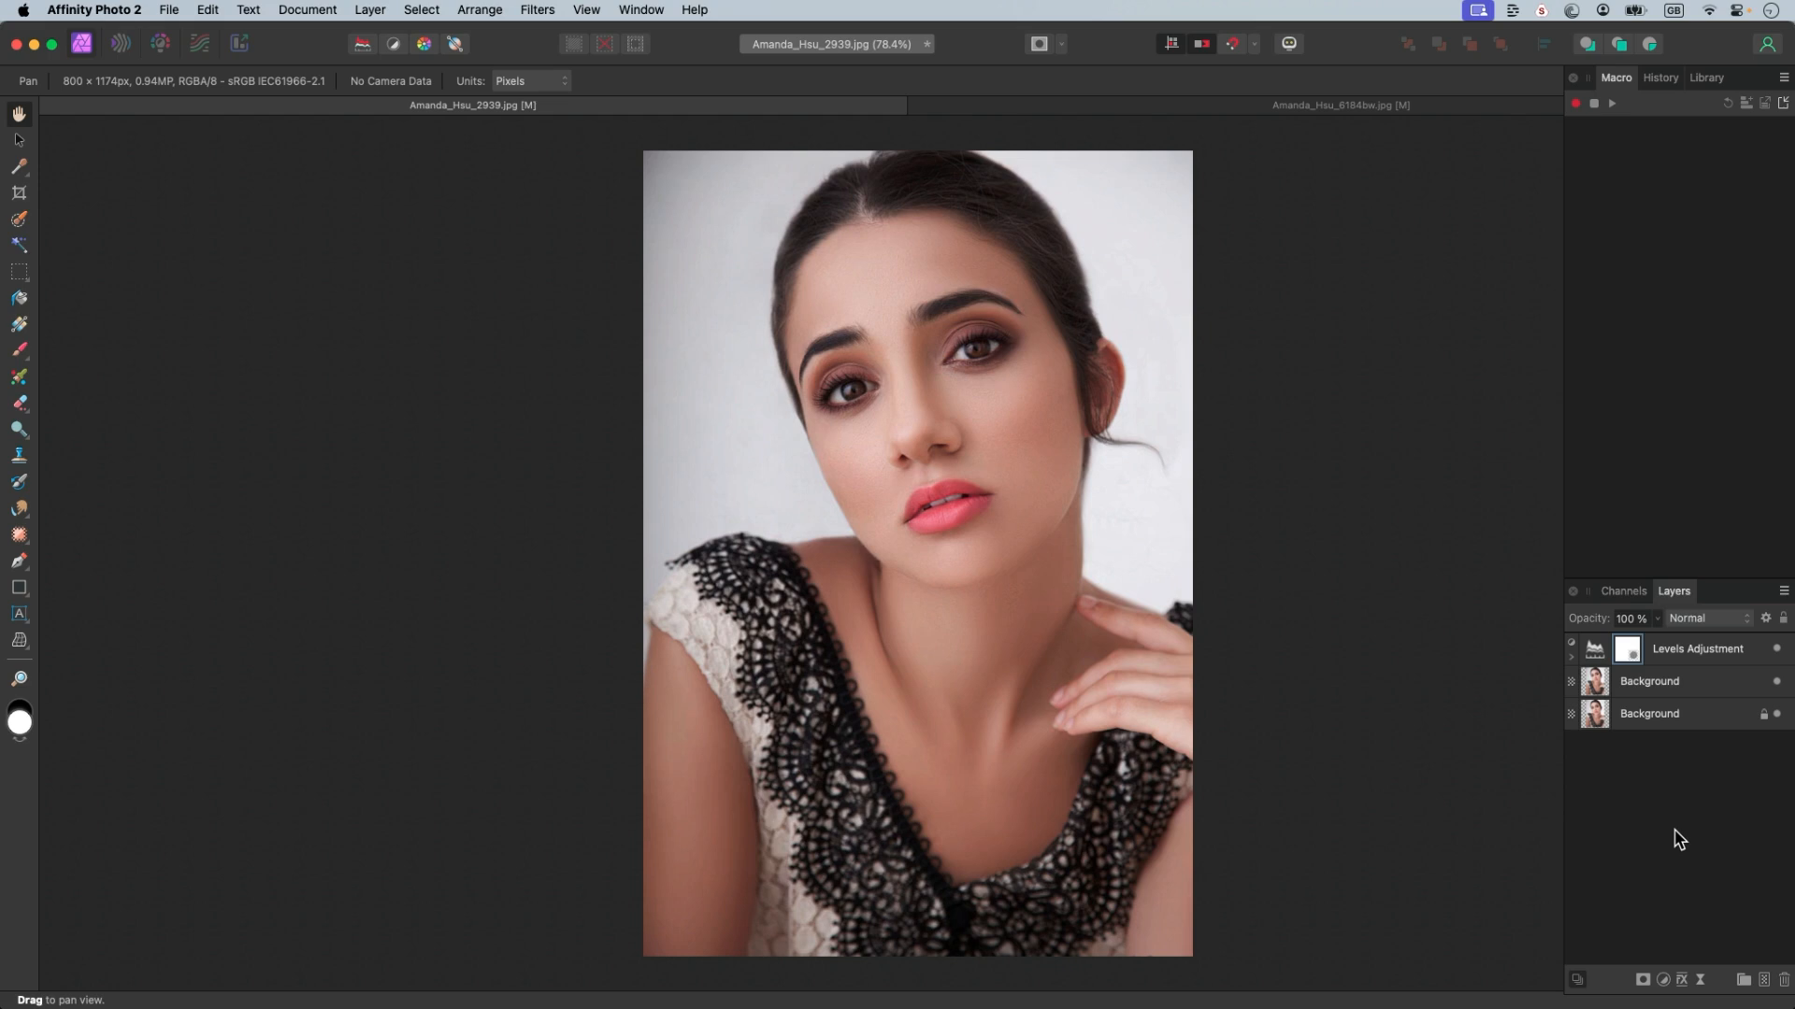
key(super+i)
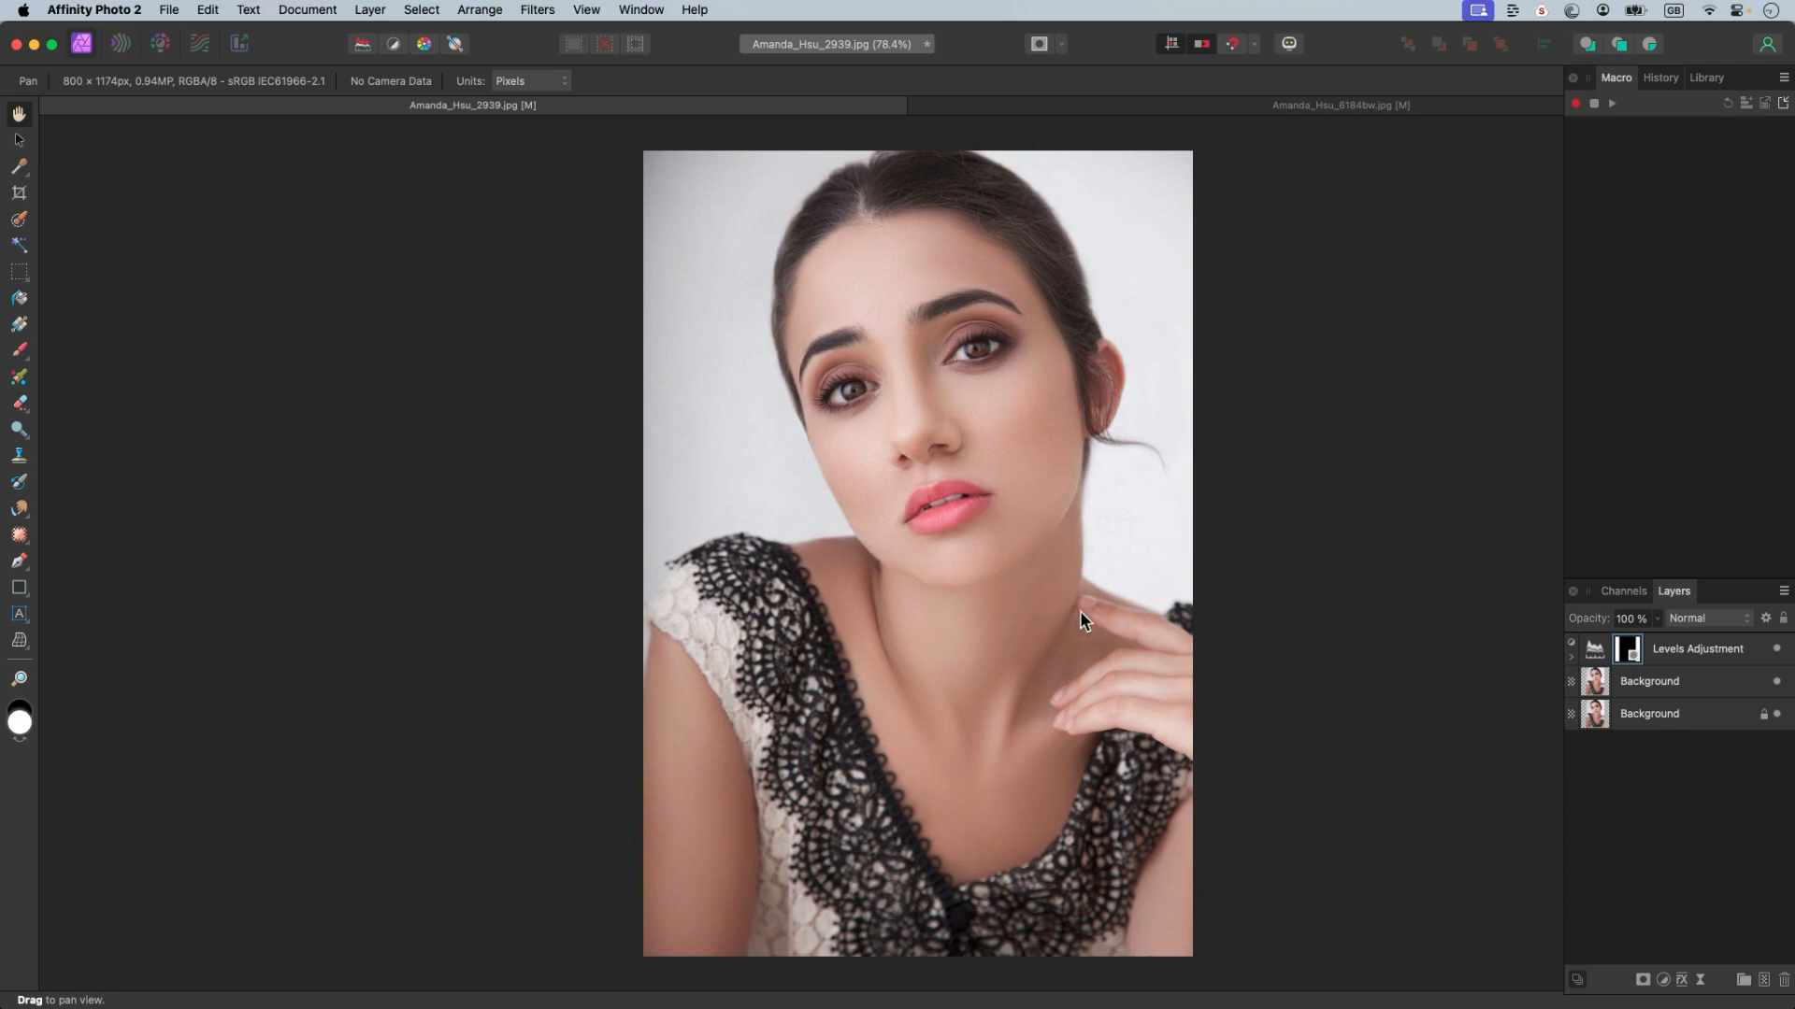
key(b)
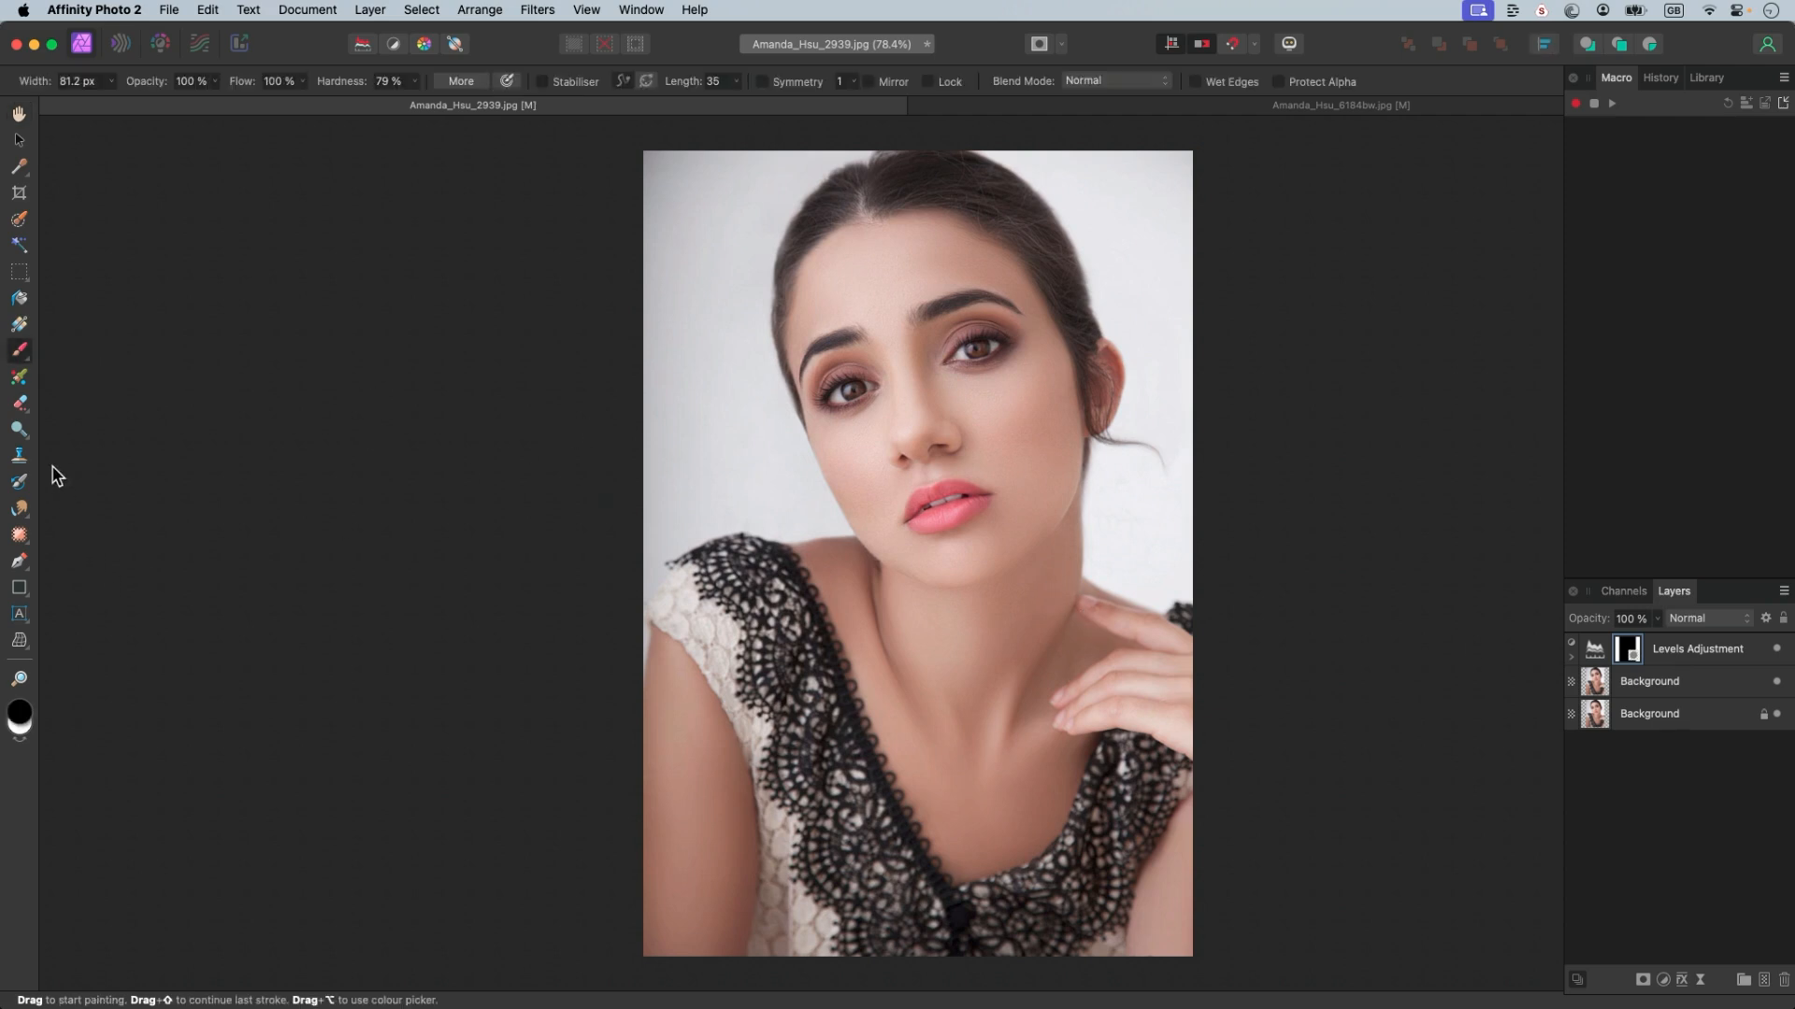
- Enlarge the Paint Brush to 163.3 px, show the edit history, and undo the last brush stroke on the Levels mask
key(bracketright)
scroll(814, 462, down, 2)
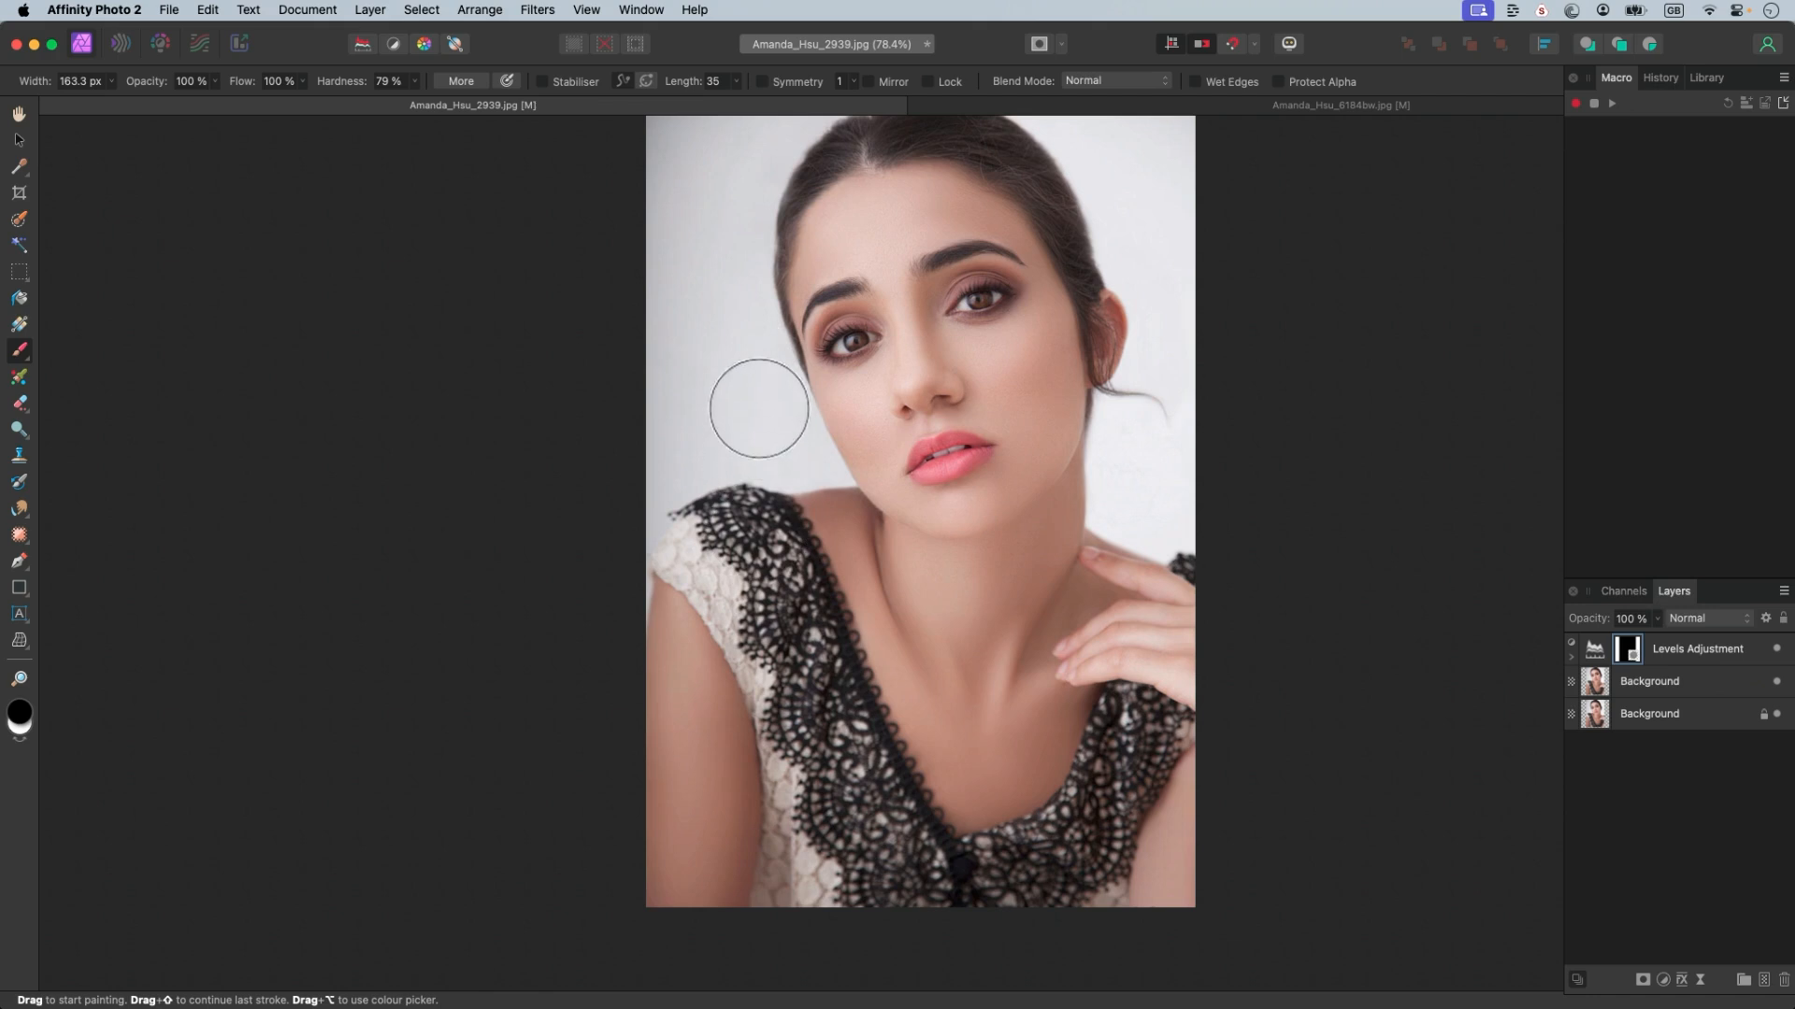
click(1661, 78)
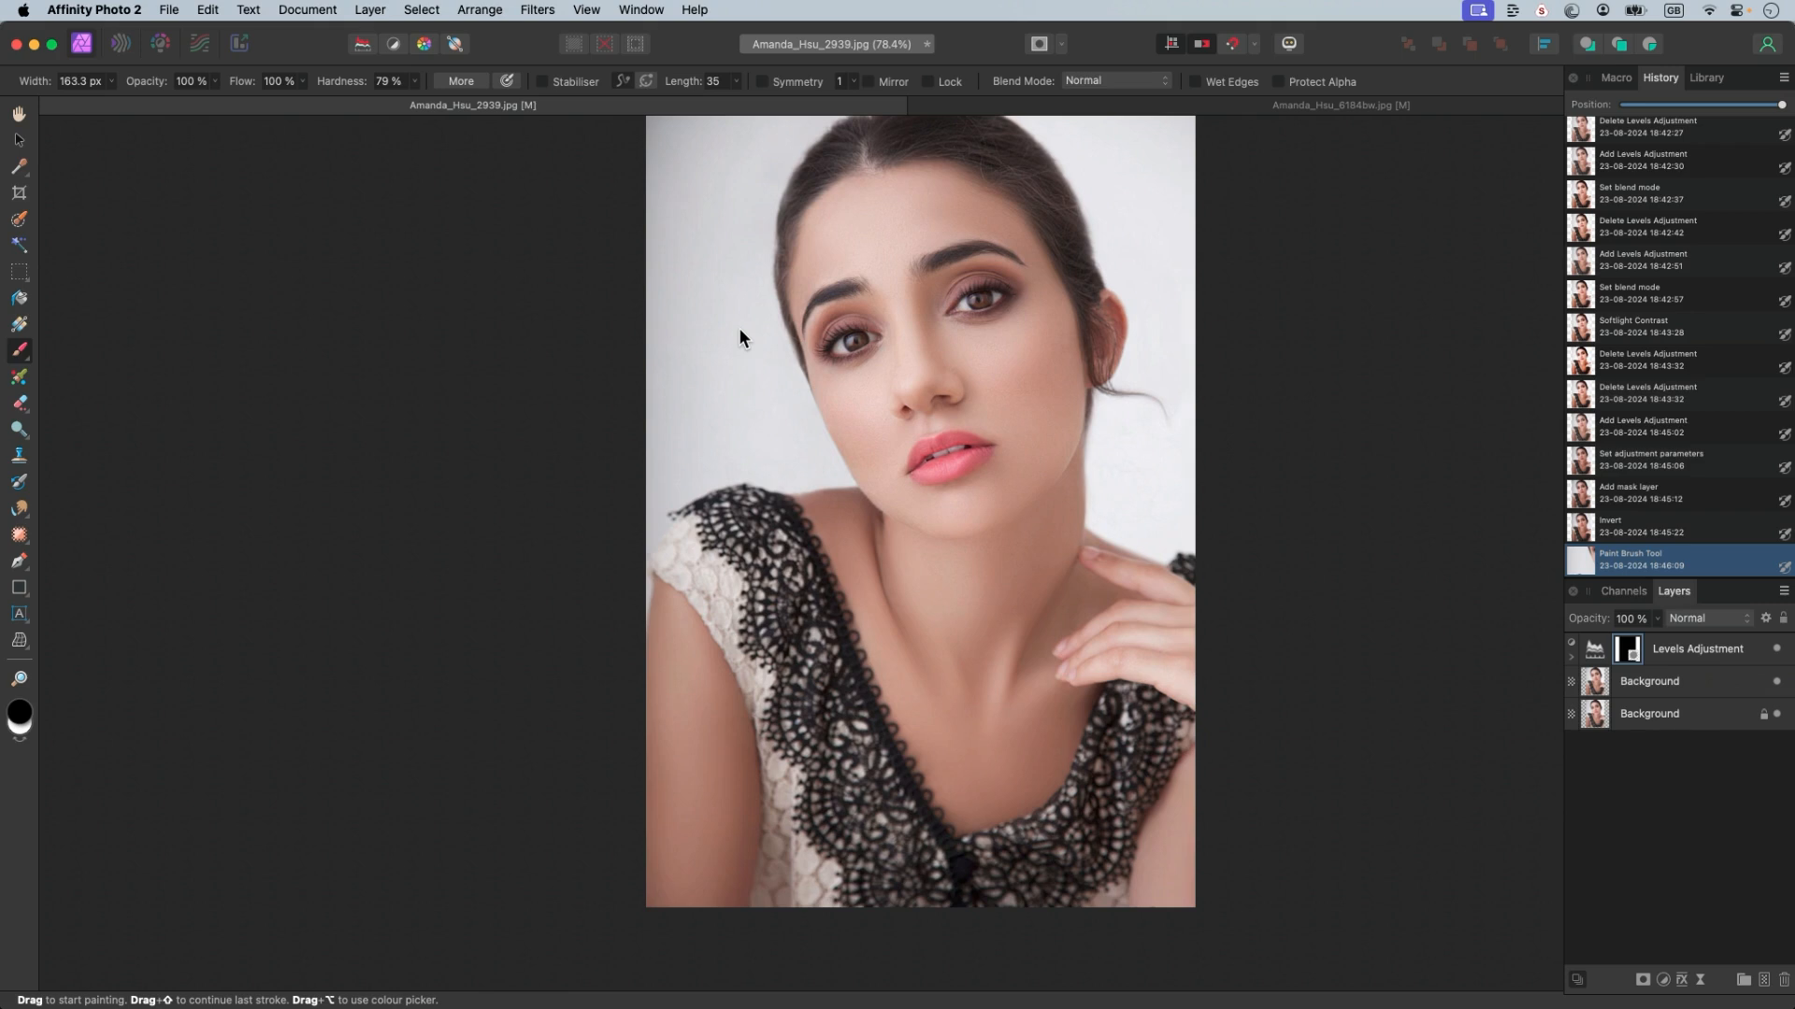
key(super+z)
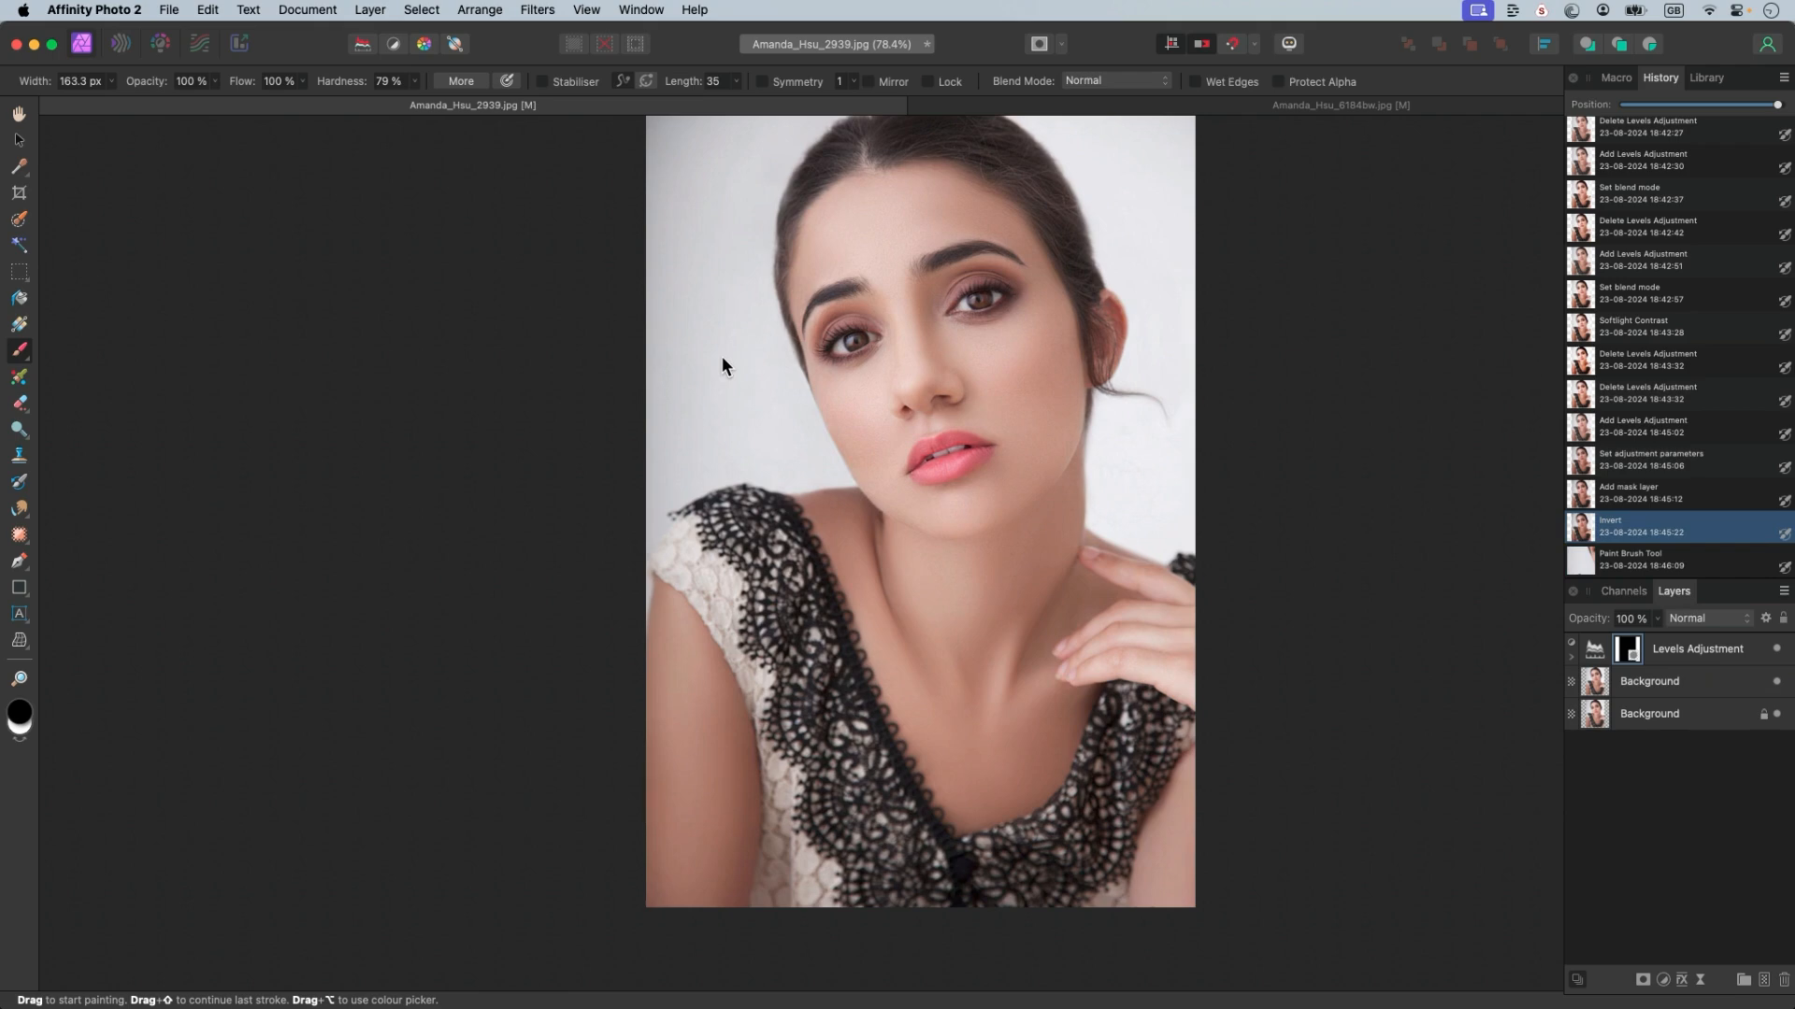
- Paint black test strokes on the Levels mask over the background, neck and chin
click(774, 421)
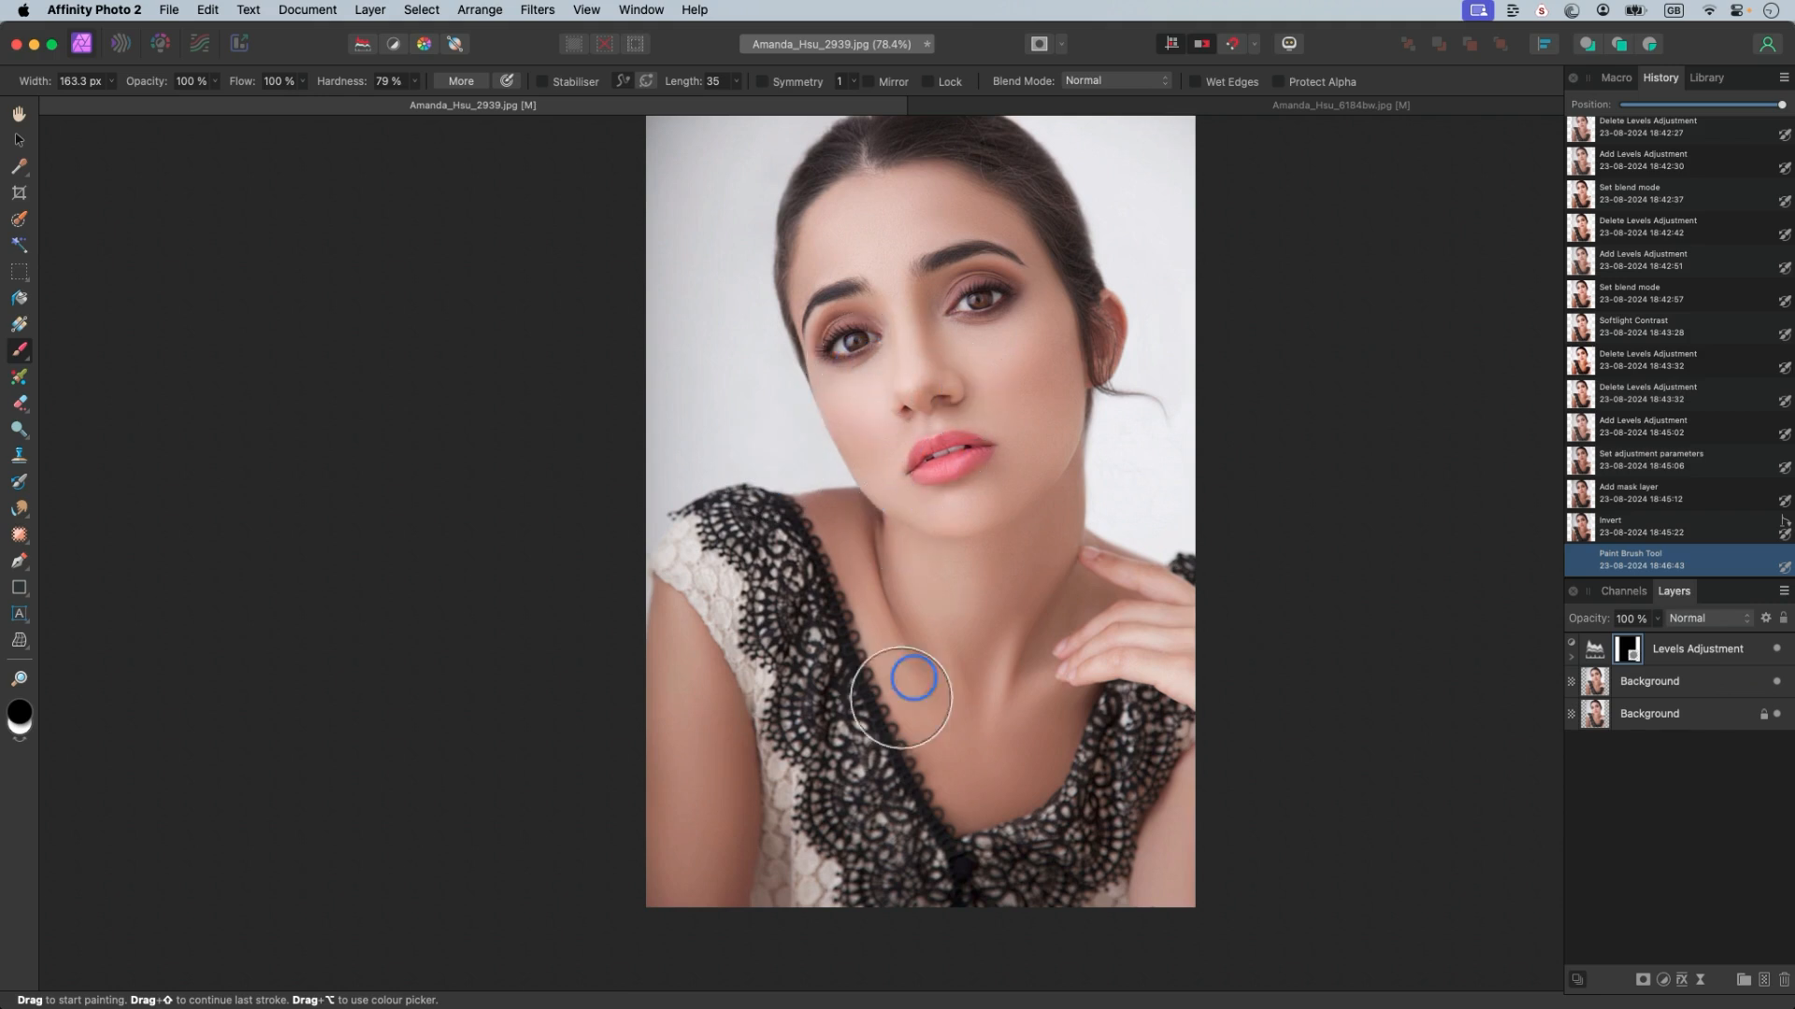
mouse_move(856, 620)
mouse_down()
mouse_move(1102, 852)
mouse_move(914, 880)
mouse_move(756, 607)
mouse_move(827, 576)
mouse_up()
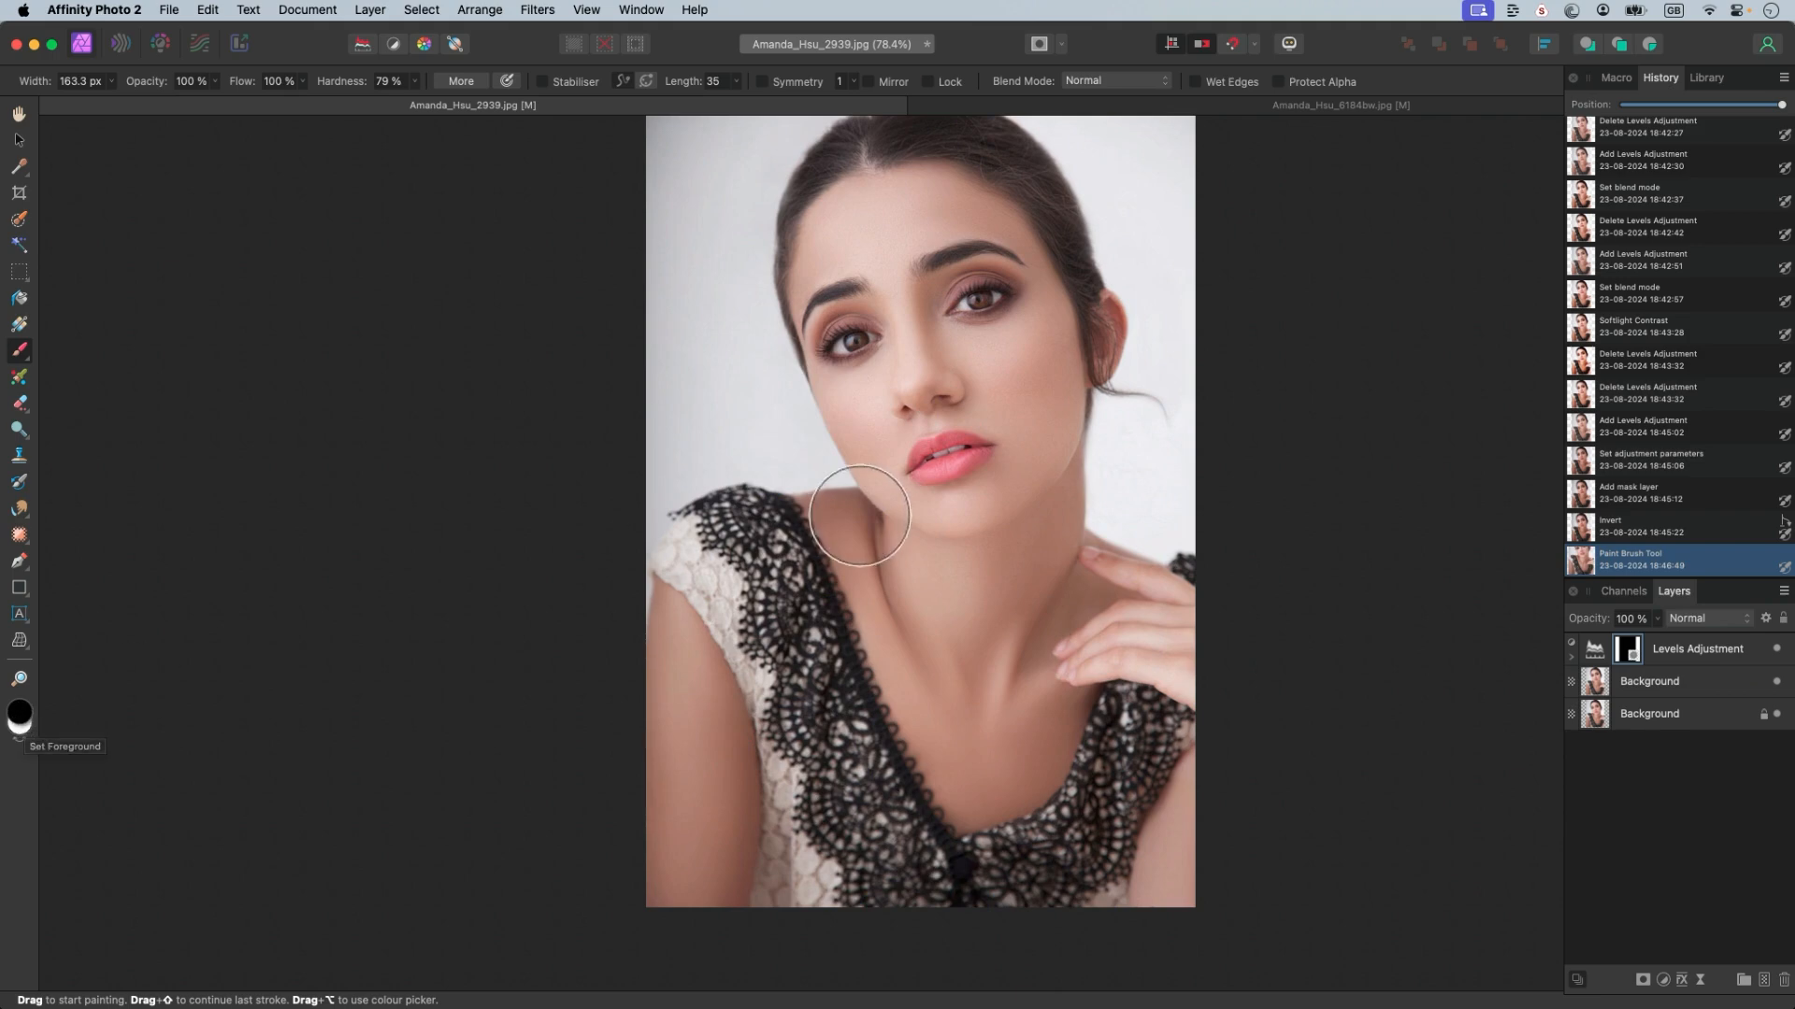
mouse_move(921, 501)
mouse_down()
mouse_move(839, 559)
mouse_move(907, 658)
mouse_move(864, 465)
mouse_up()
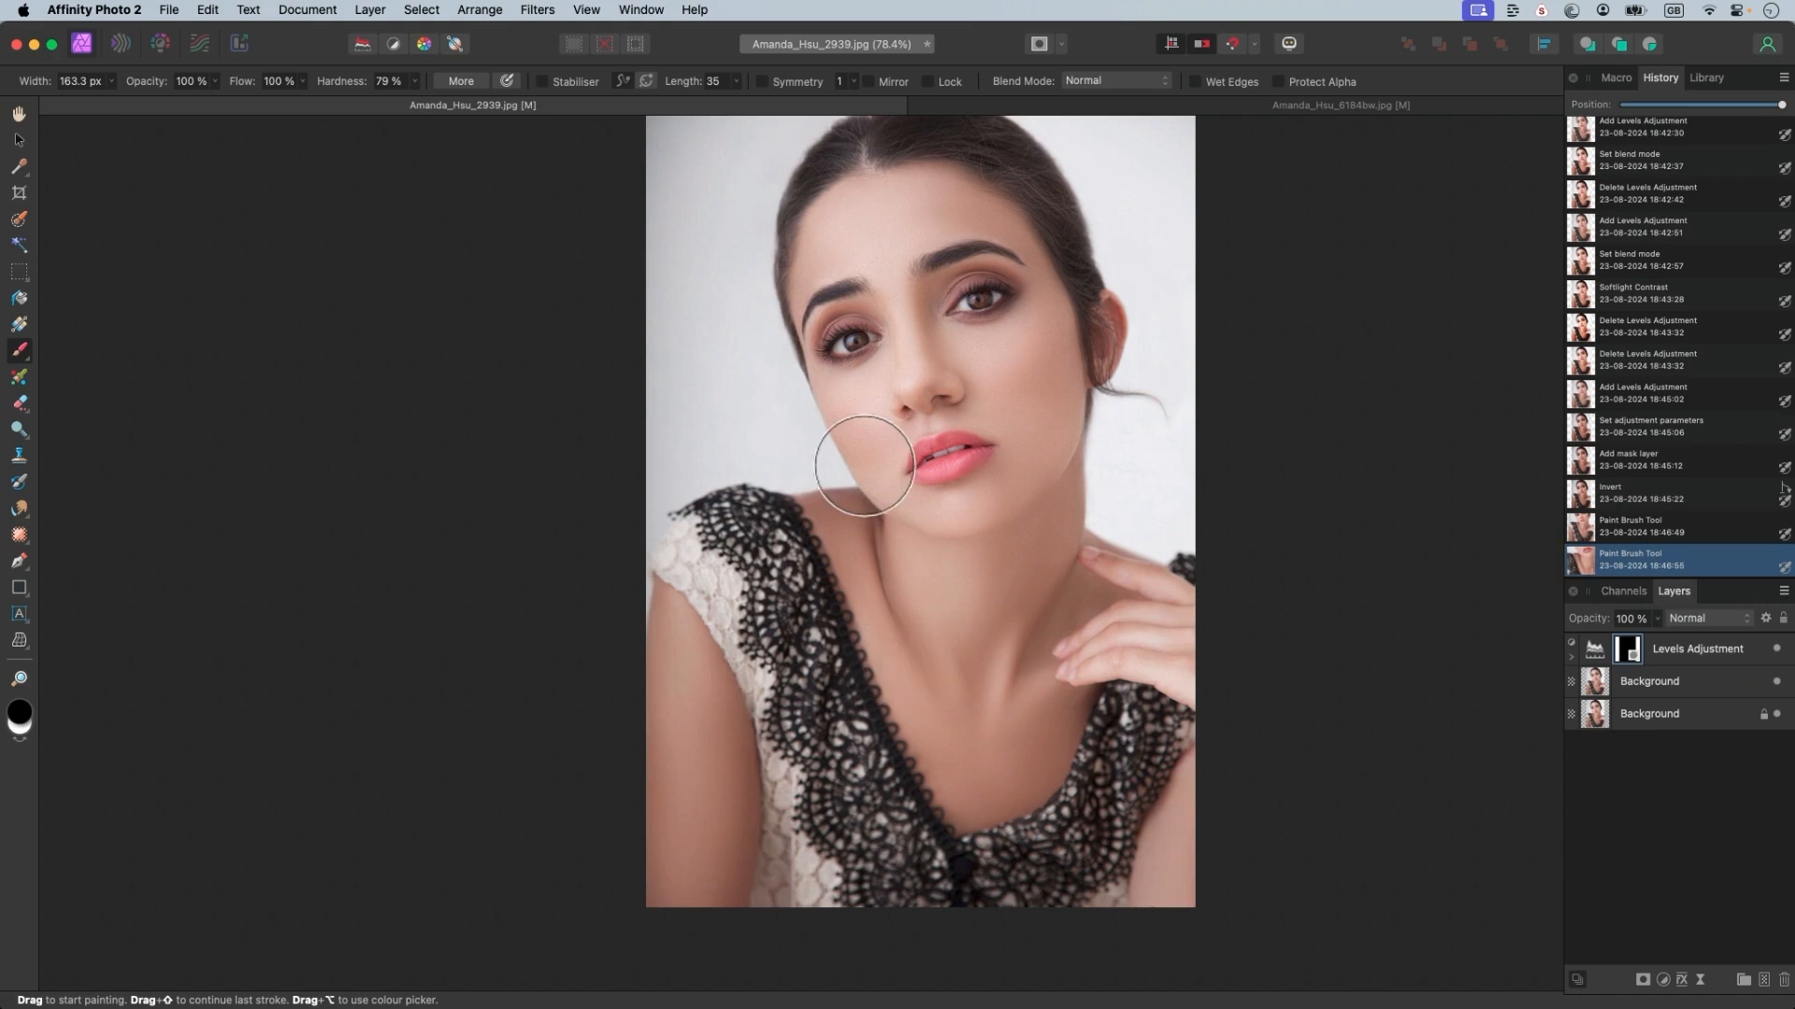
- Swap the foreground colour to white, try painting the Levels darkening over the face and neck, and undo both strokes
key(x)
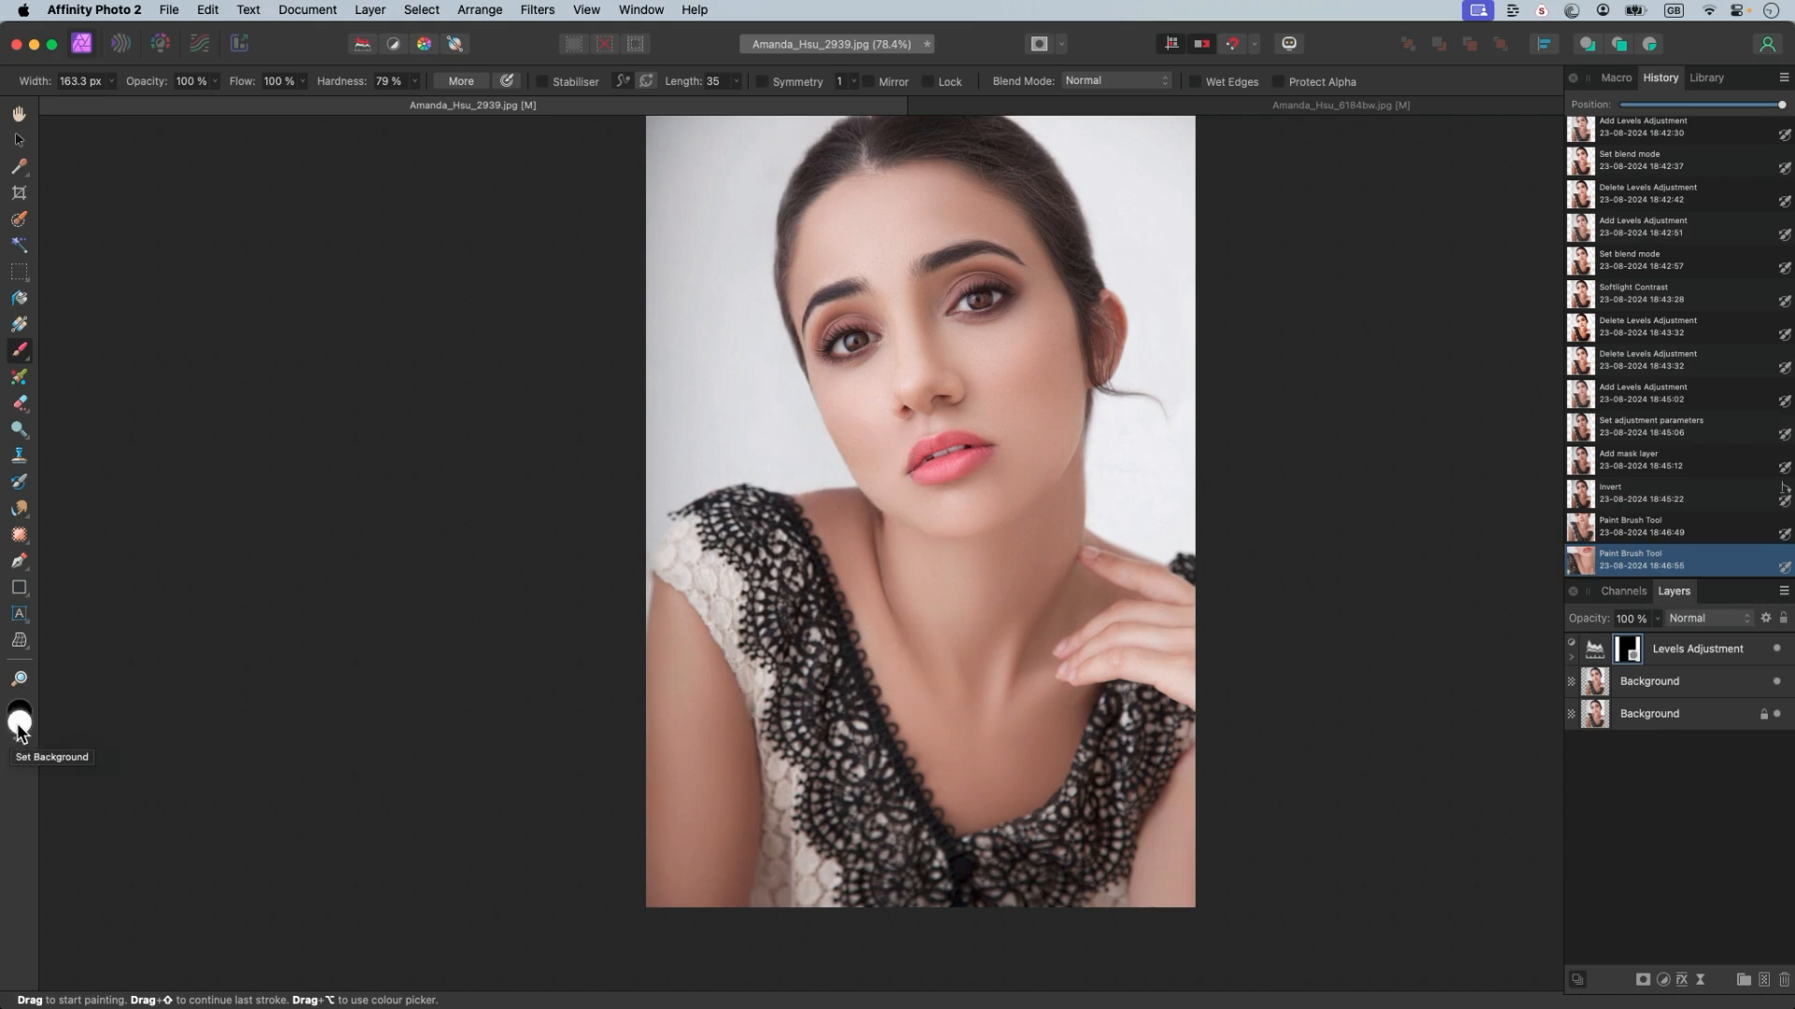
scroll(84, 462, down, 1)
mouse_move(929, 458)
mouse_down()
mouse_move(959, 427)
mouse_move(943, 427)
mouse_move(961, 541)
mouse_move(1049, 584)
mouse_move(984, 671)
mouse_move(969, 552)
mouse_move(891, 596)
mouse_move(976, 718)
mouse_move(960, 481)
mouse_move(867, 433)
mouse_move(849, 485)
mouse_move(875, 514)
mouse_move(855, 518)
mouse_move(853, 408)
mouse_move(773, 385)
mouse_up()
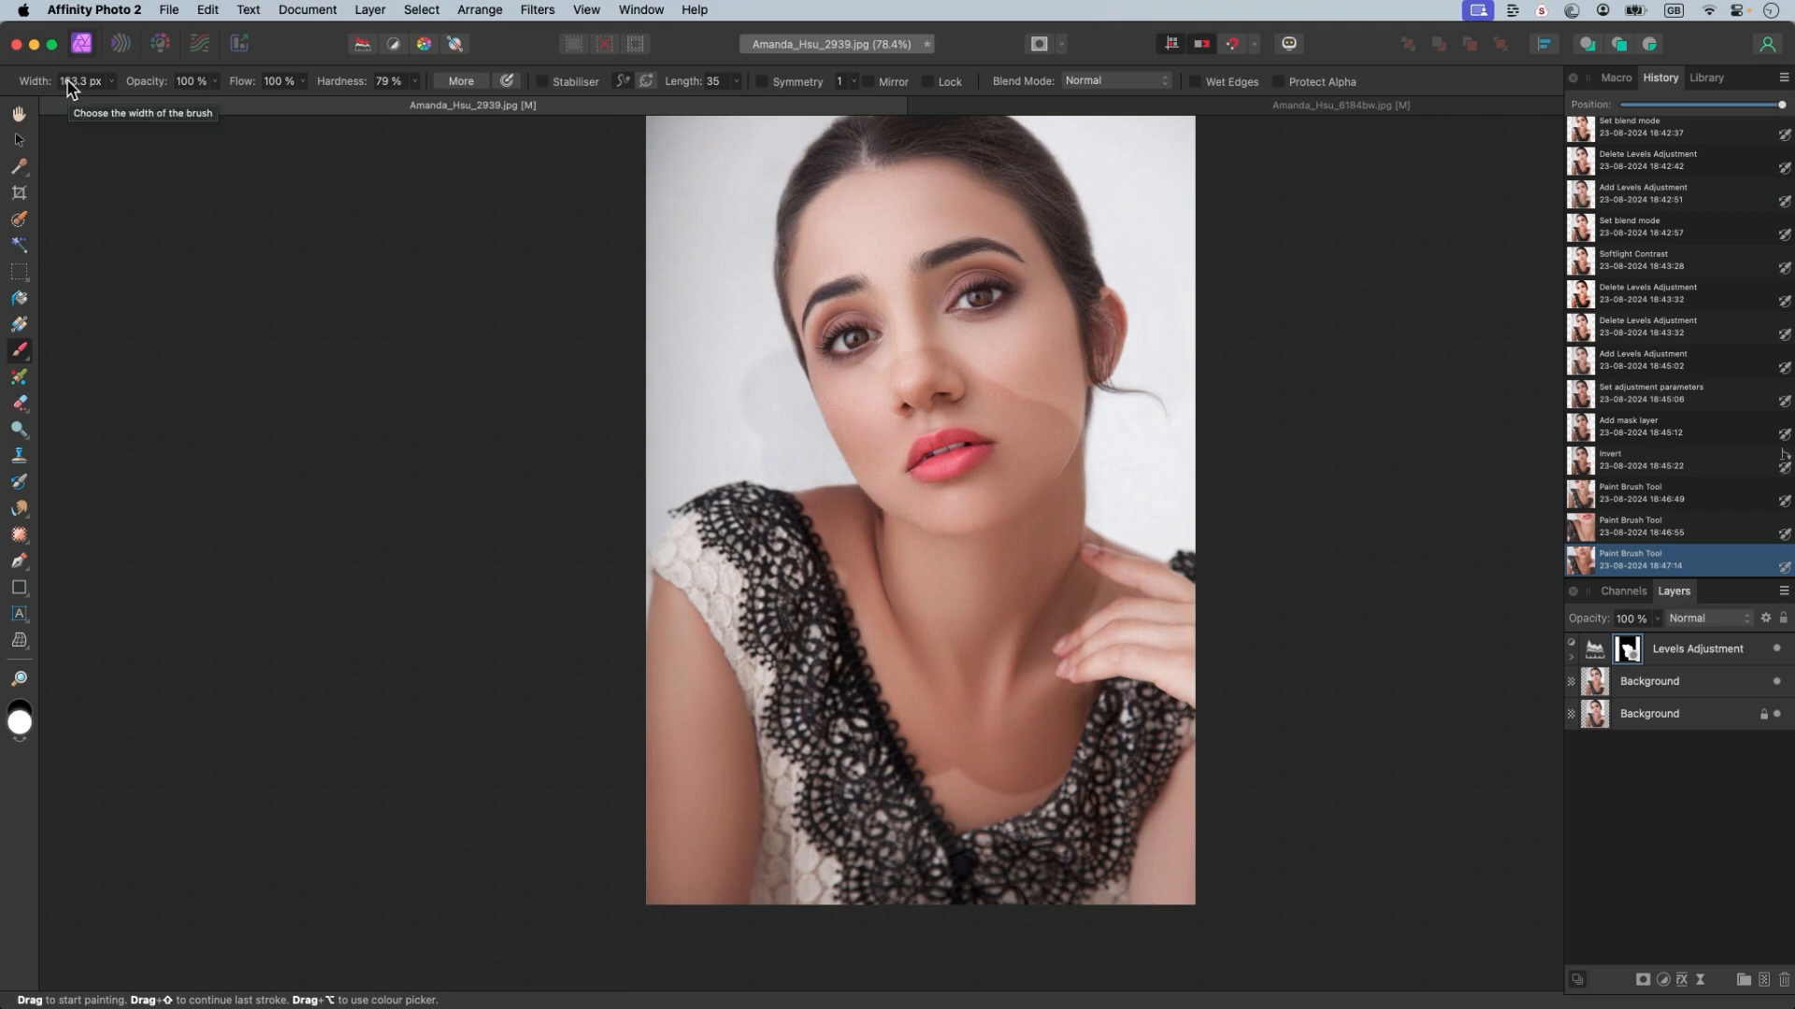
key(super+z)
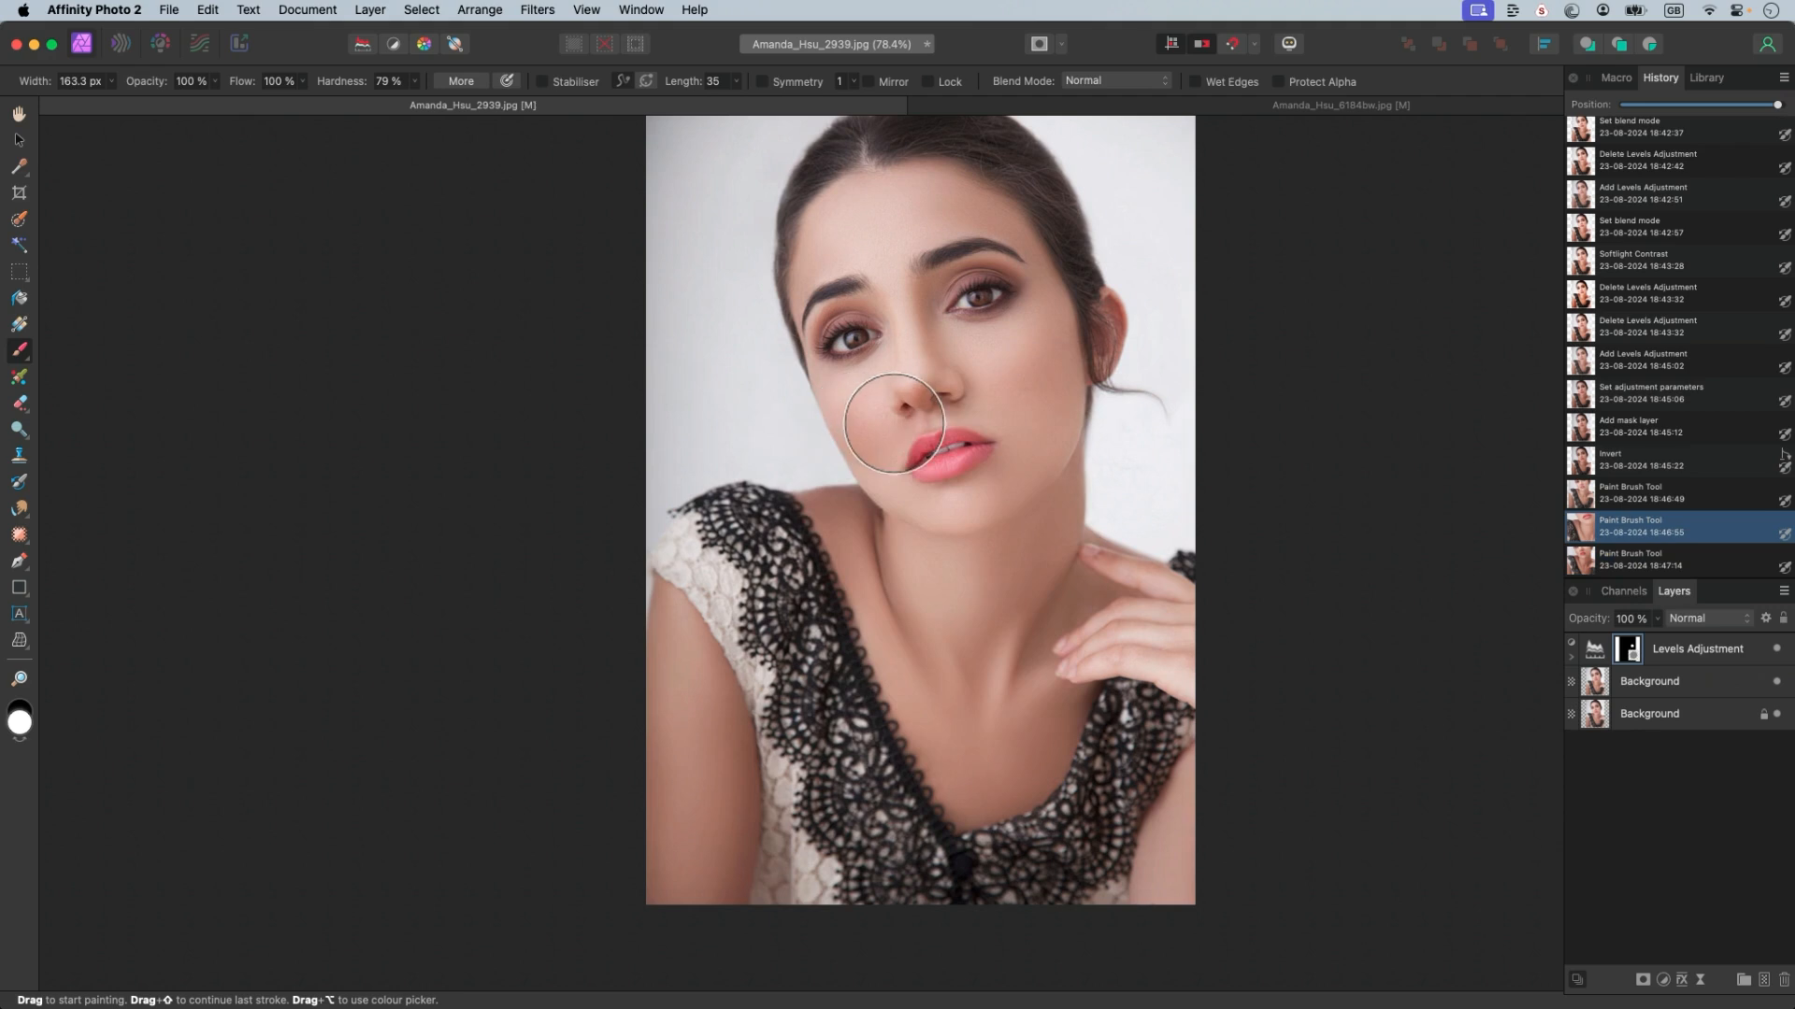
drag(889, 400, 741, 452)
key(super+z)
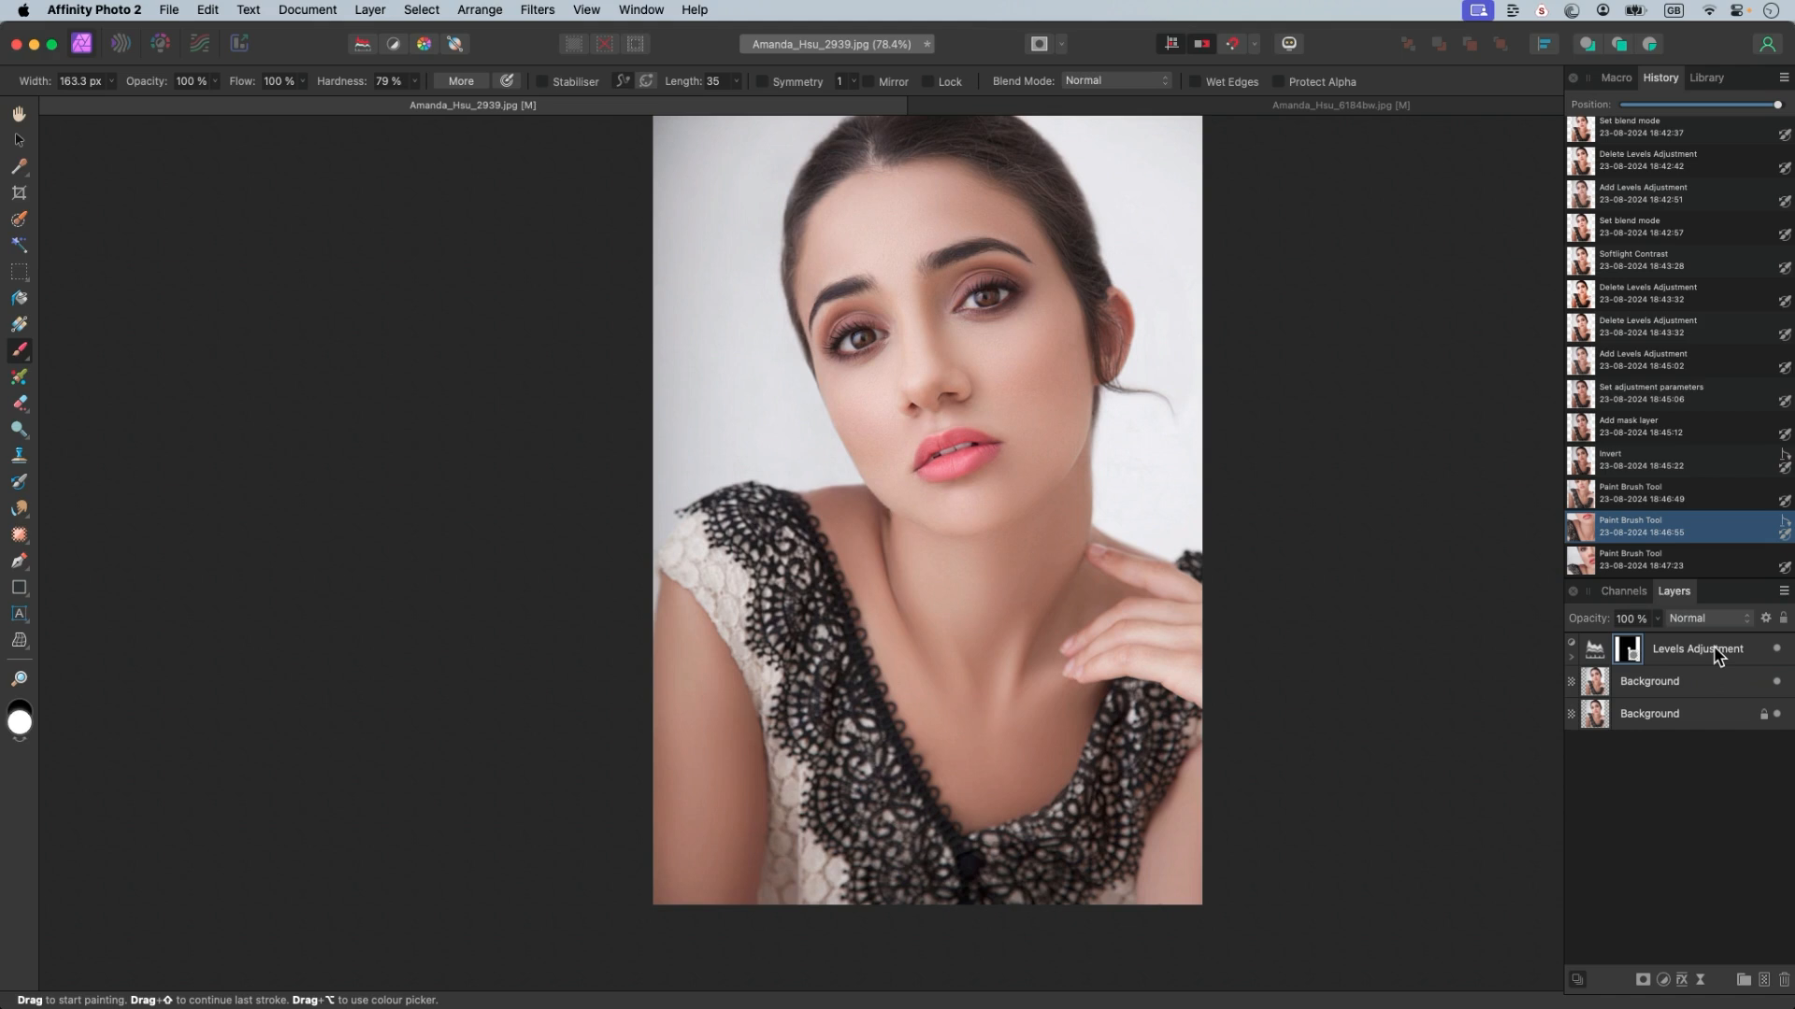
- Delete the masked Levels adjustment layer above the two Background layers
click(1714, 649)
key(Delete)
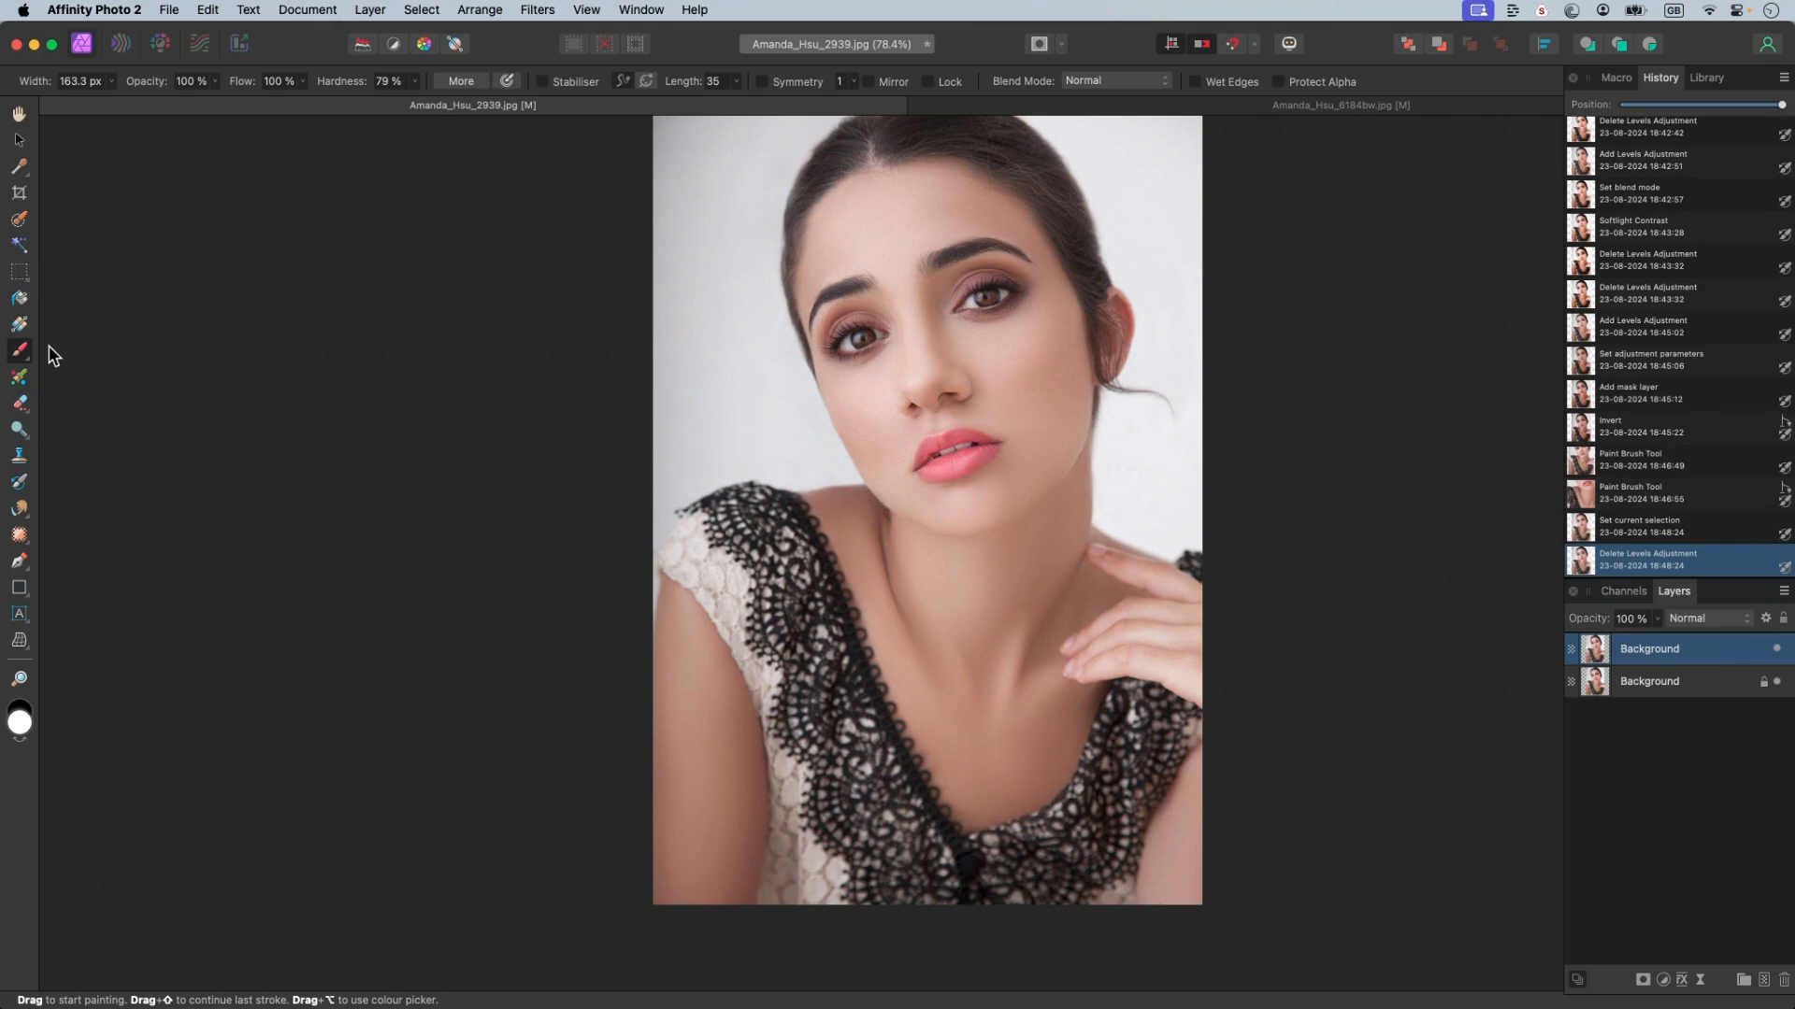
- Draw a freehand selection around both eyes and extend it to include the nose and mouth
click(19, 273)
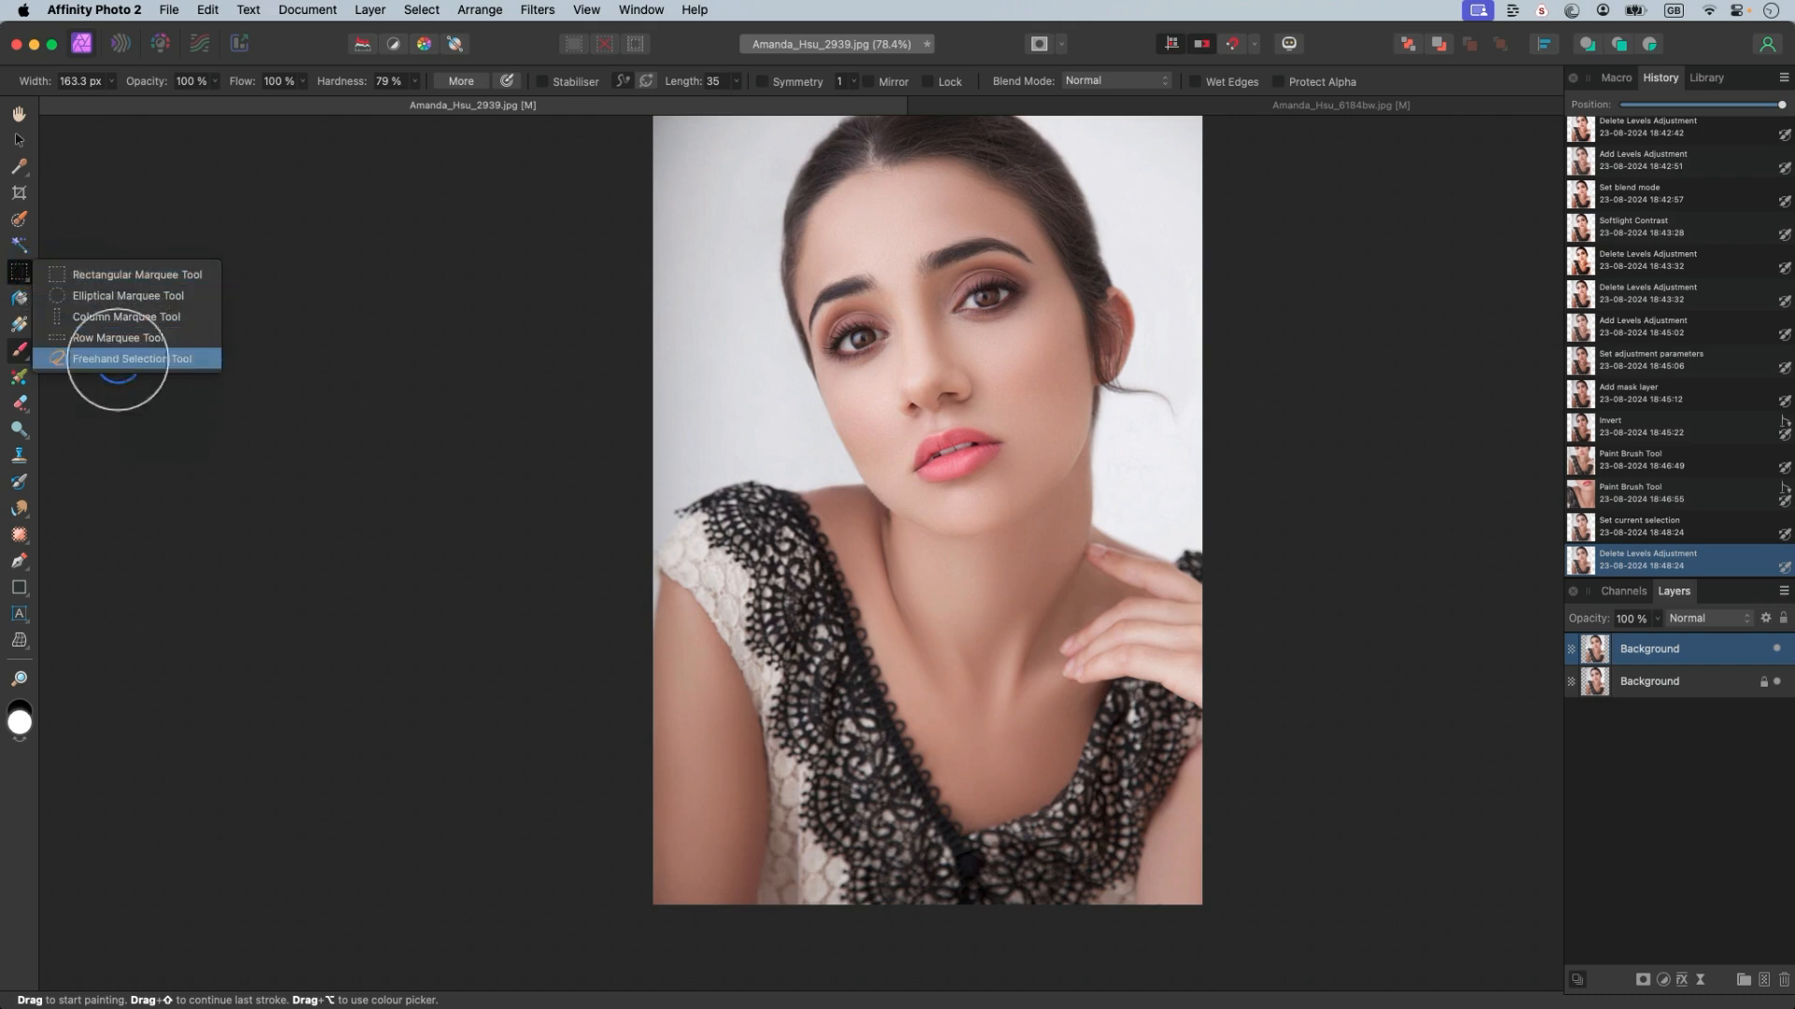
click(119, 360)
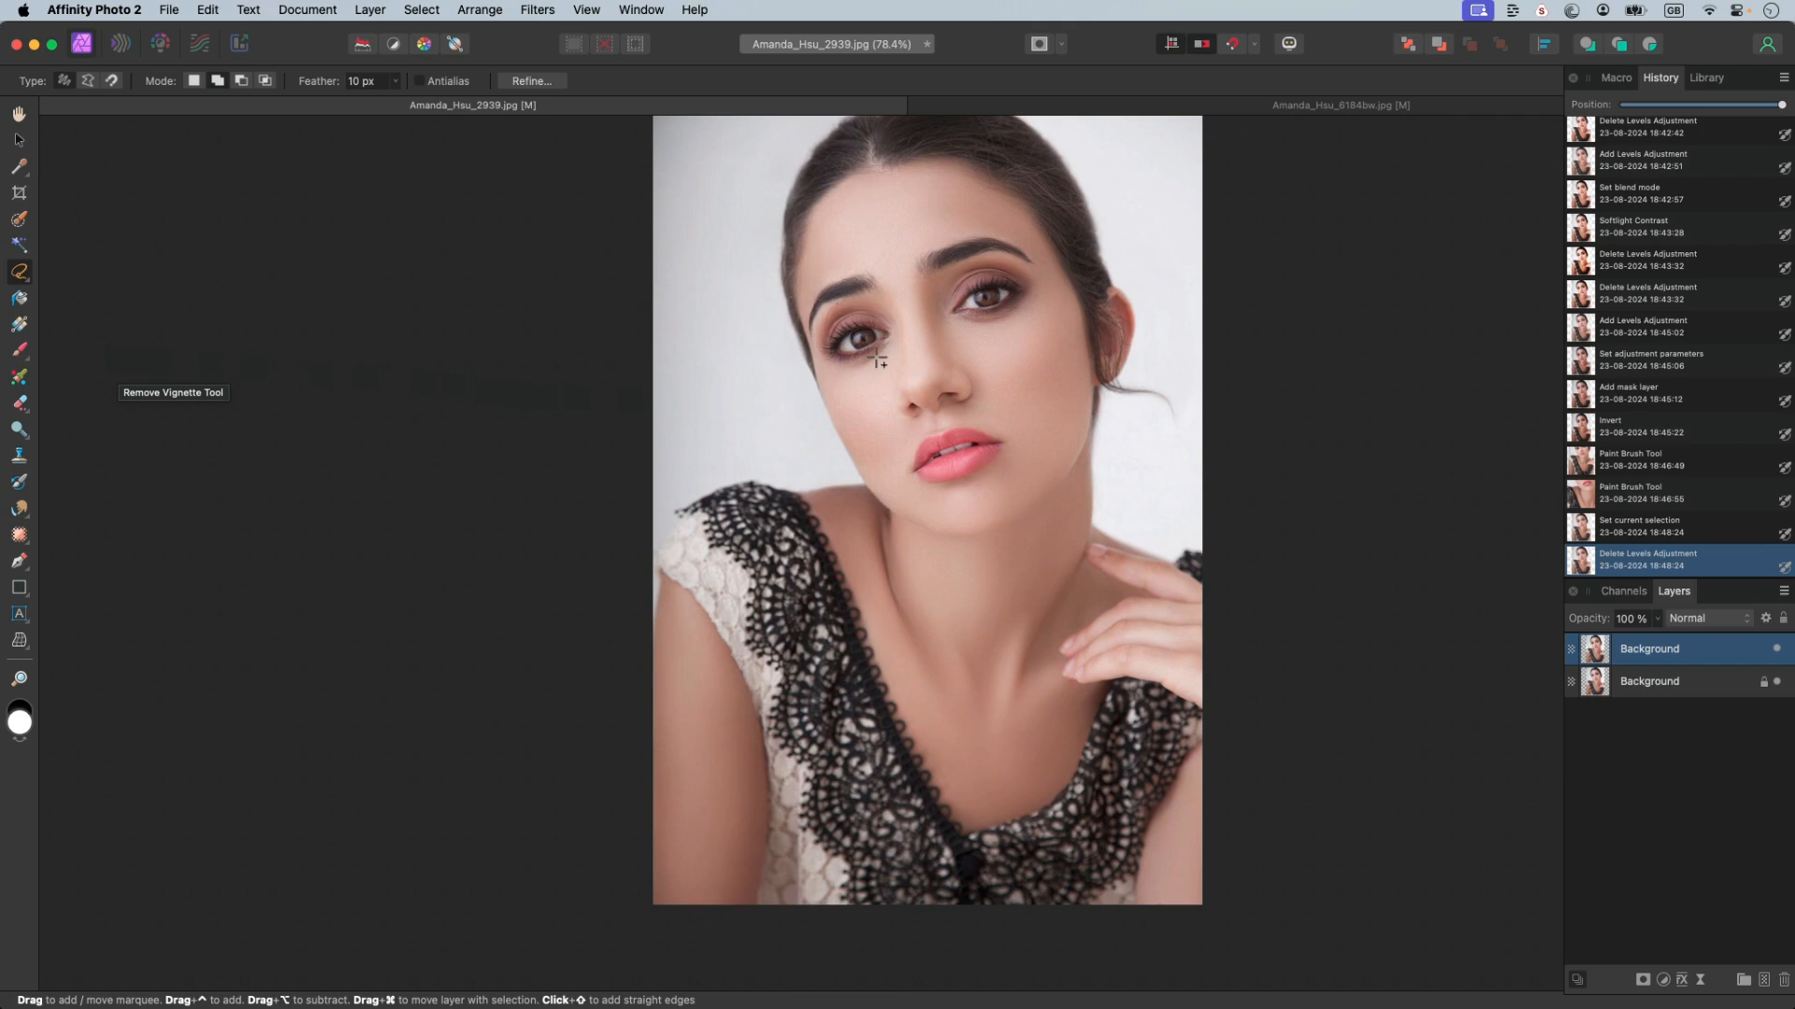
mouse_move(874, 383)
mouse_down()
mouse_move(812, 362)
mouse_move(807, 335)
mouse_move(808, 292)
mouse_move(851, 250)
mouse_move(932, 231)
mouse_move(1056, 254)
mouse_move(1058, 329)
mouse_move(1035, 356)
mouse_move(869, 385)
mouse_up()
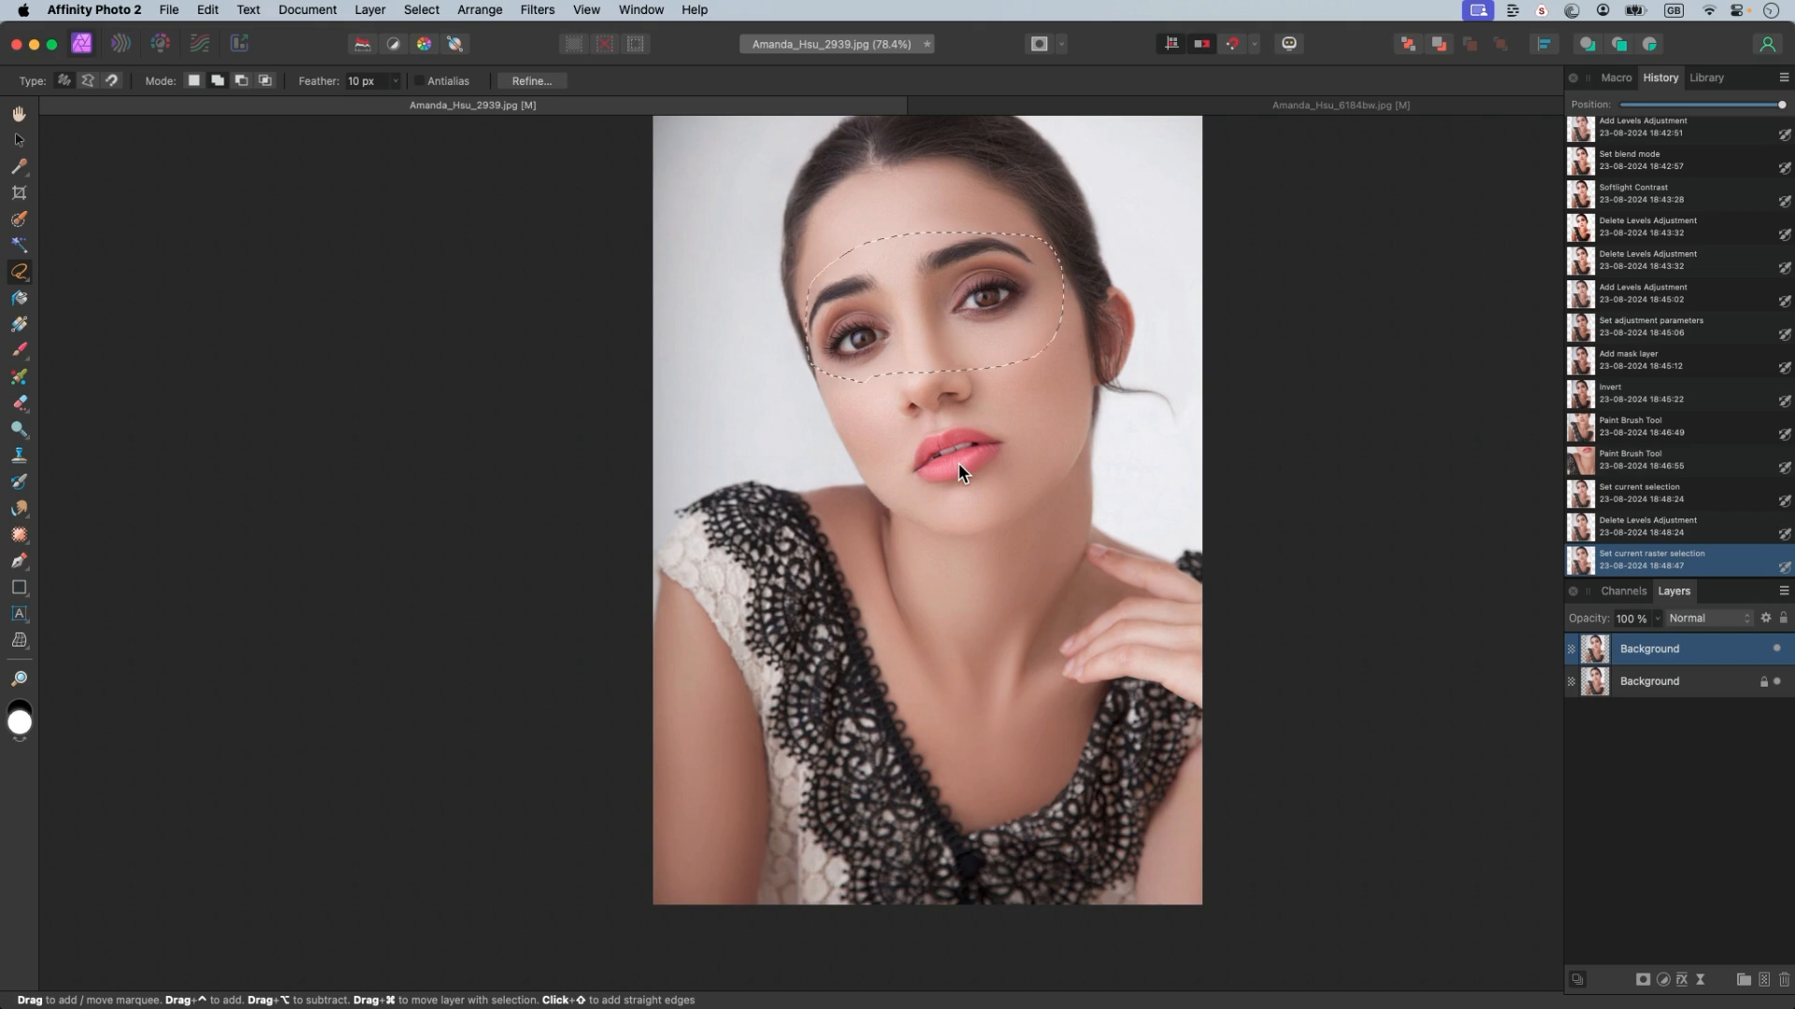
mouse_move(999, 357)
mouse_down()
mouse_move(1039, 386)
mouse_move(1043, 445)
mouse_move(1010, 498)
mouse_move(889, 475)
mouse_move(874, 398)
mouse_move(896, 346)
mouse_move(999, 357)
mouse_up()
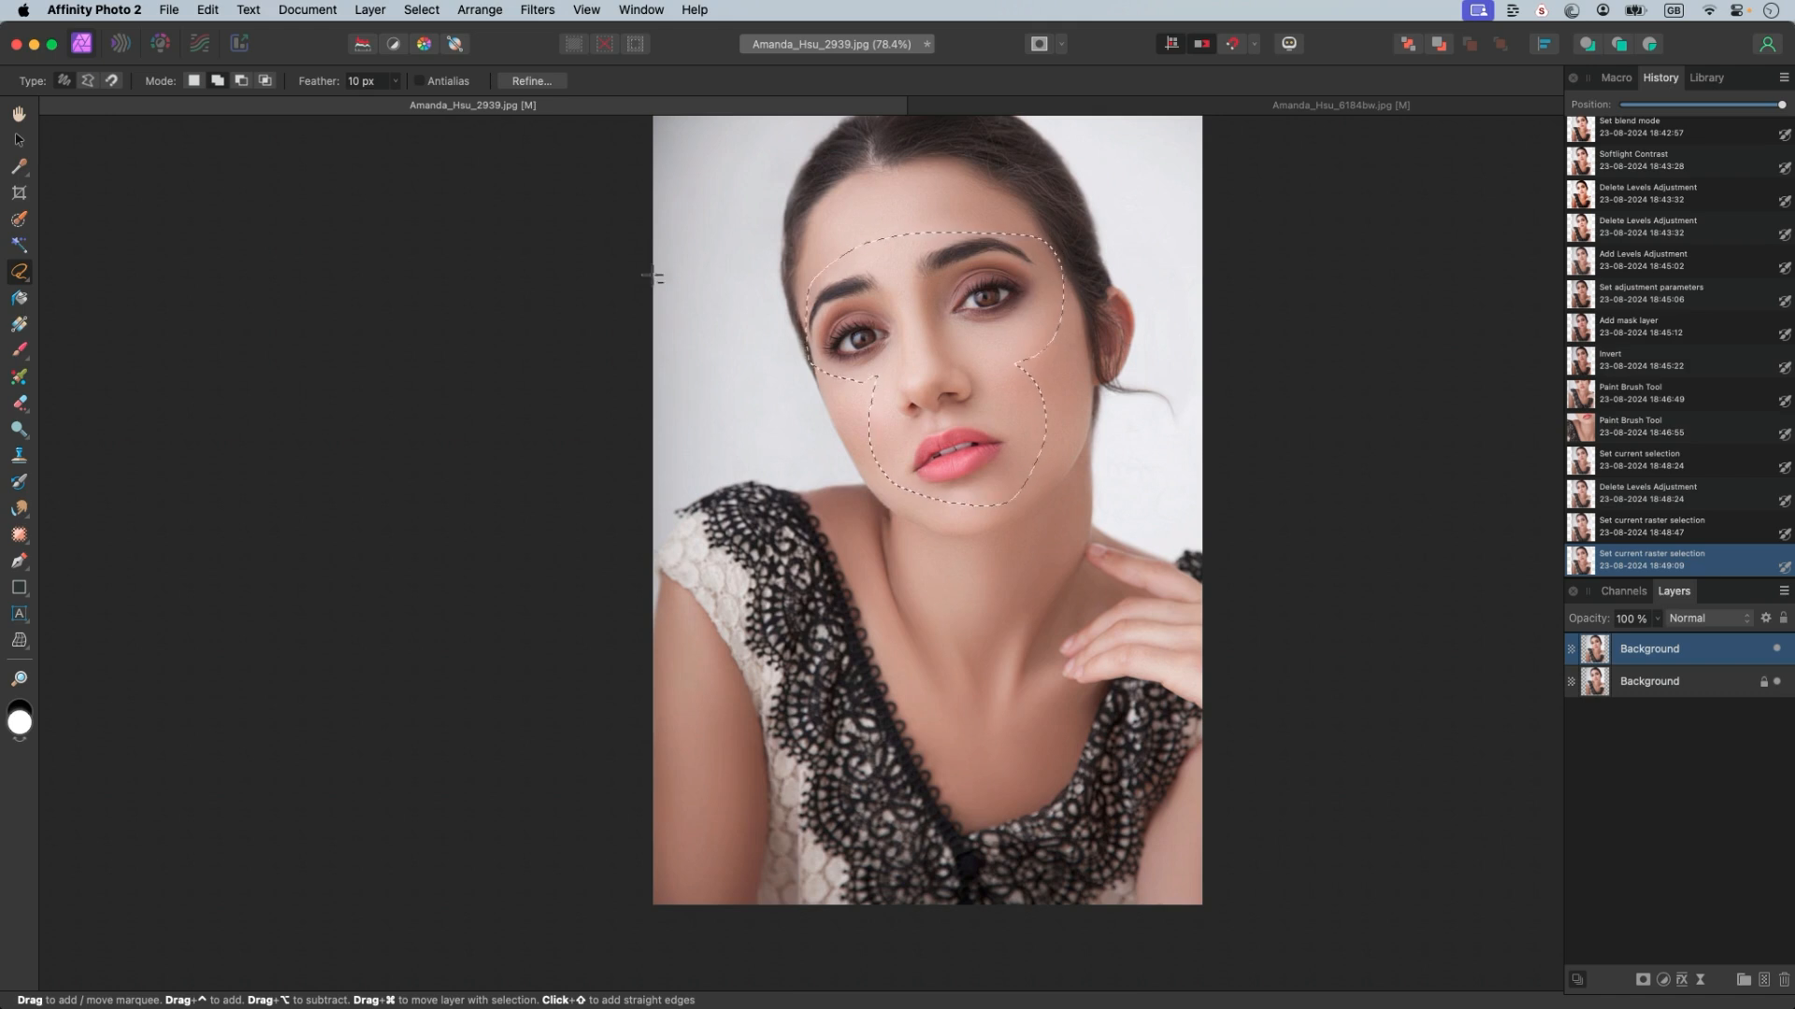
- Subtract the mouth and chin area from the freehand selection, and deselect everything
drag(1072, 421, 992, 414)
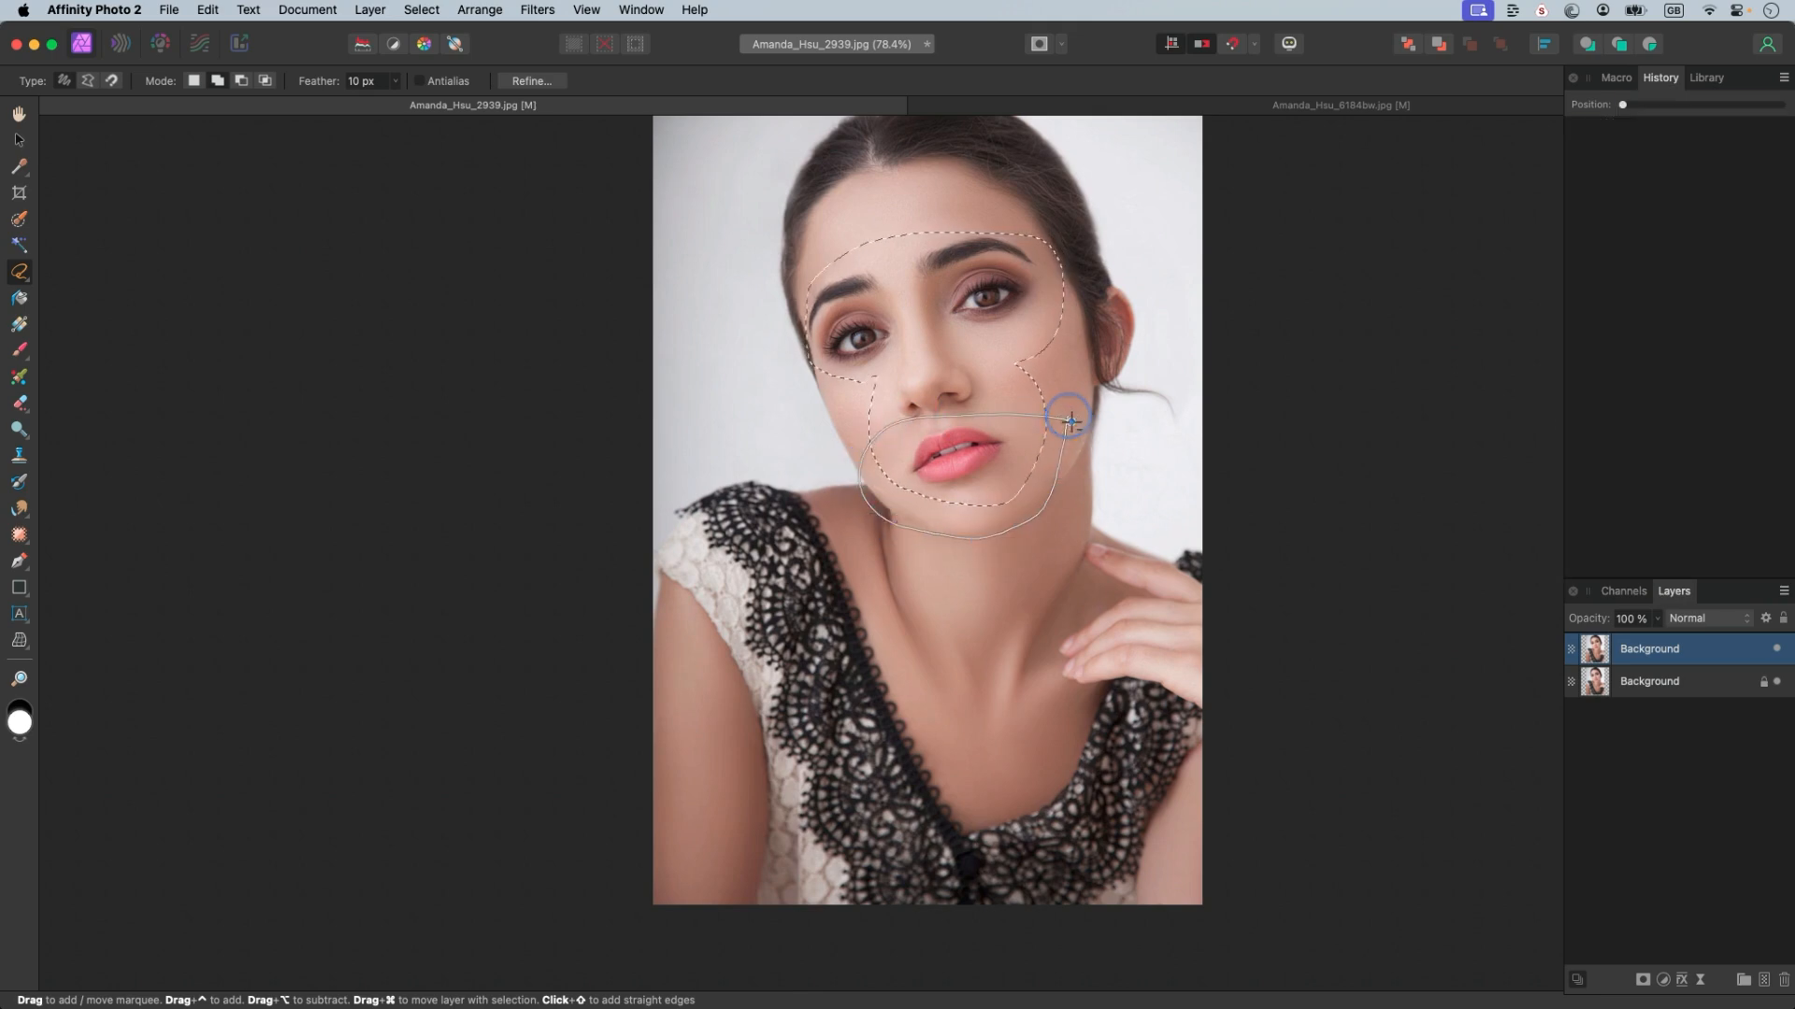
drag(1071, 421, 1072, 422)
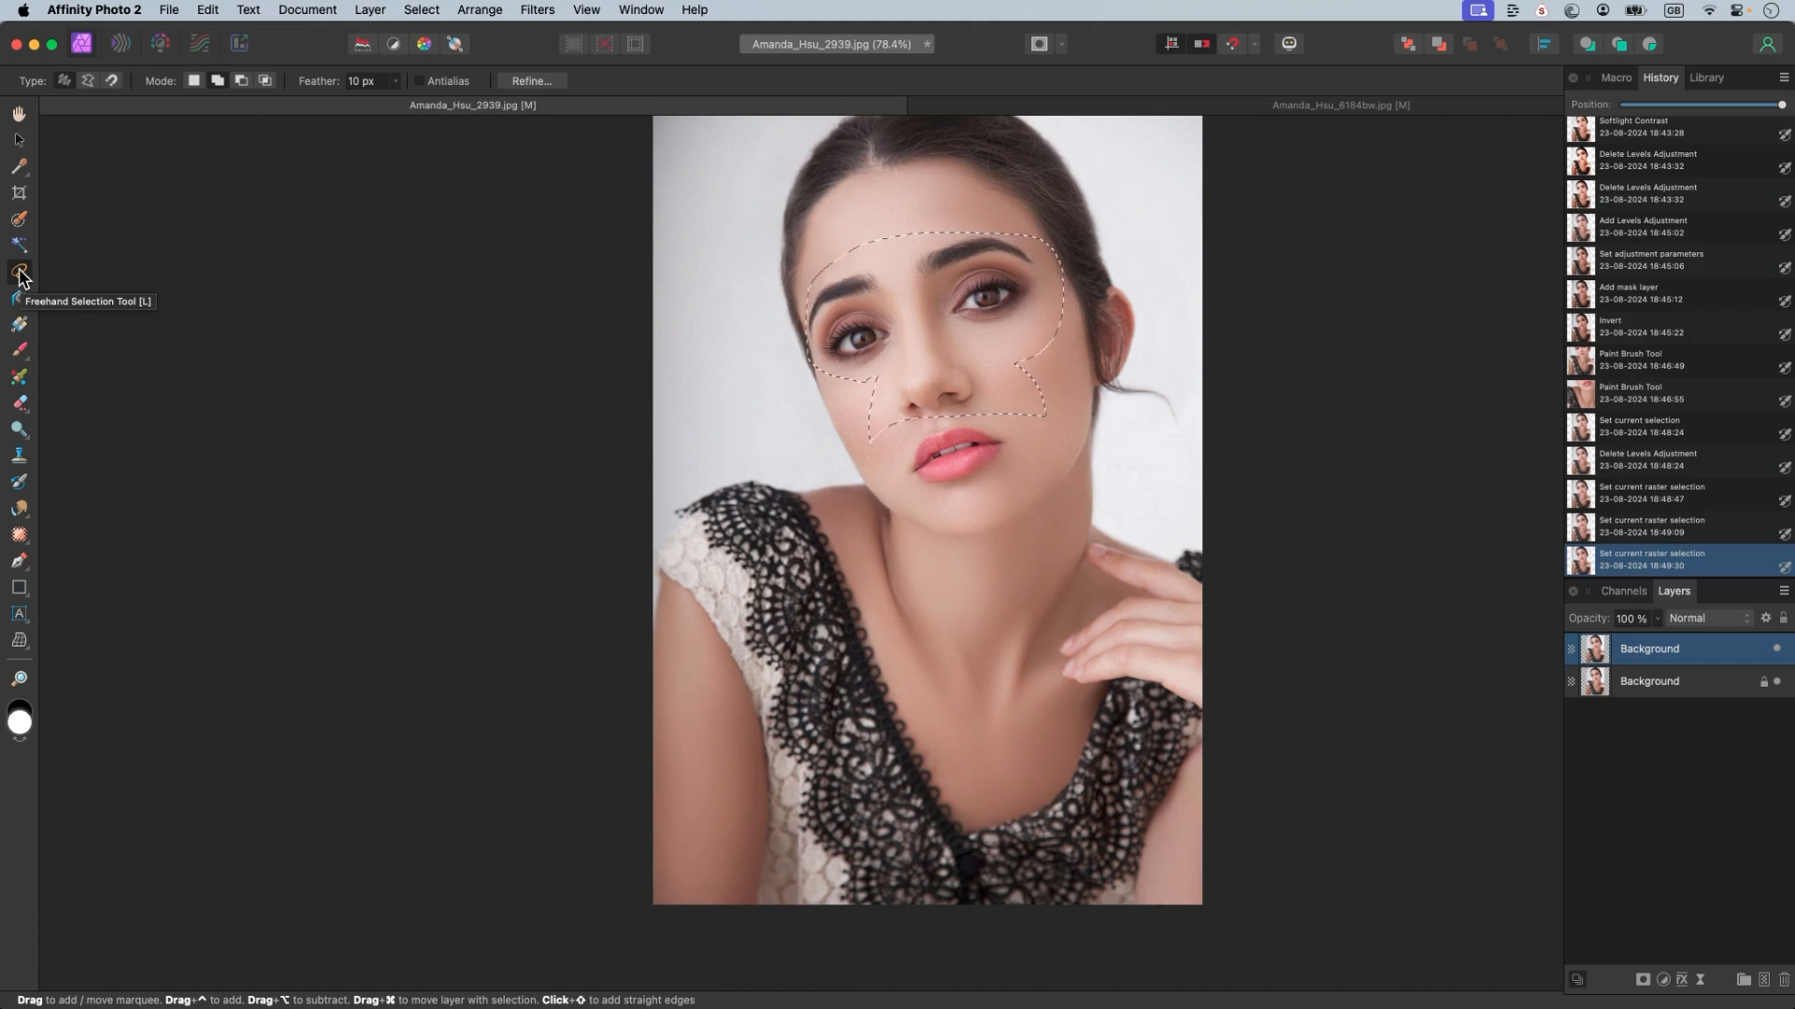
click(172, 280)
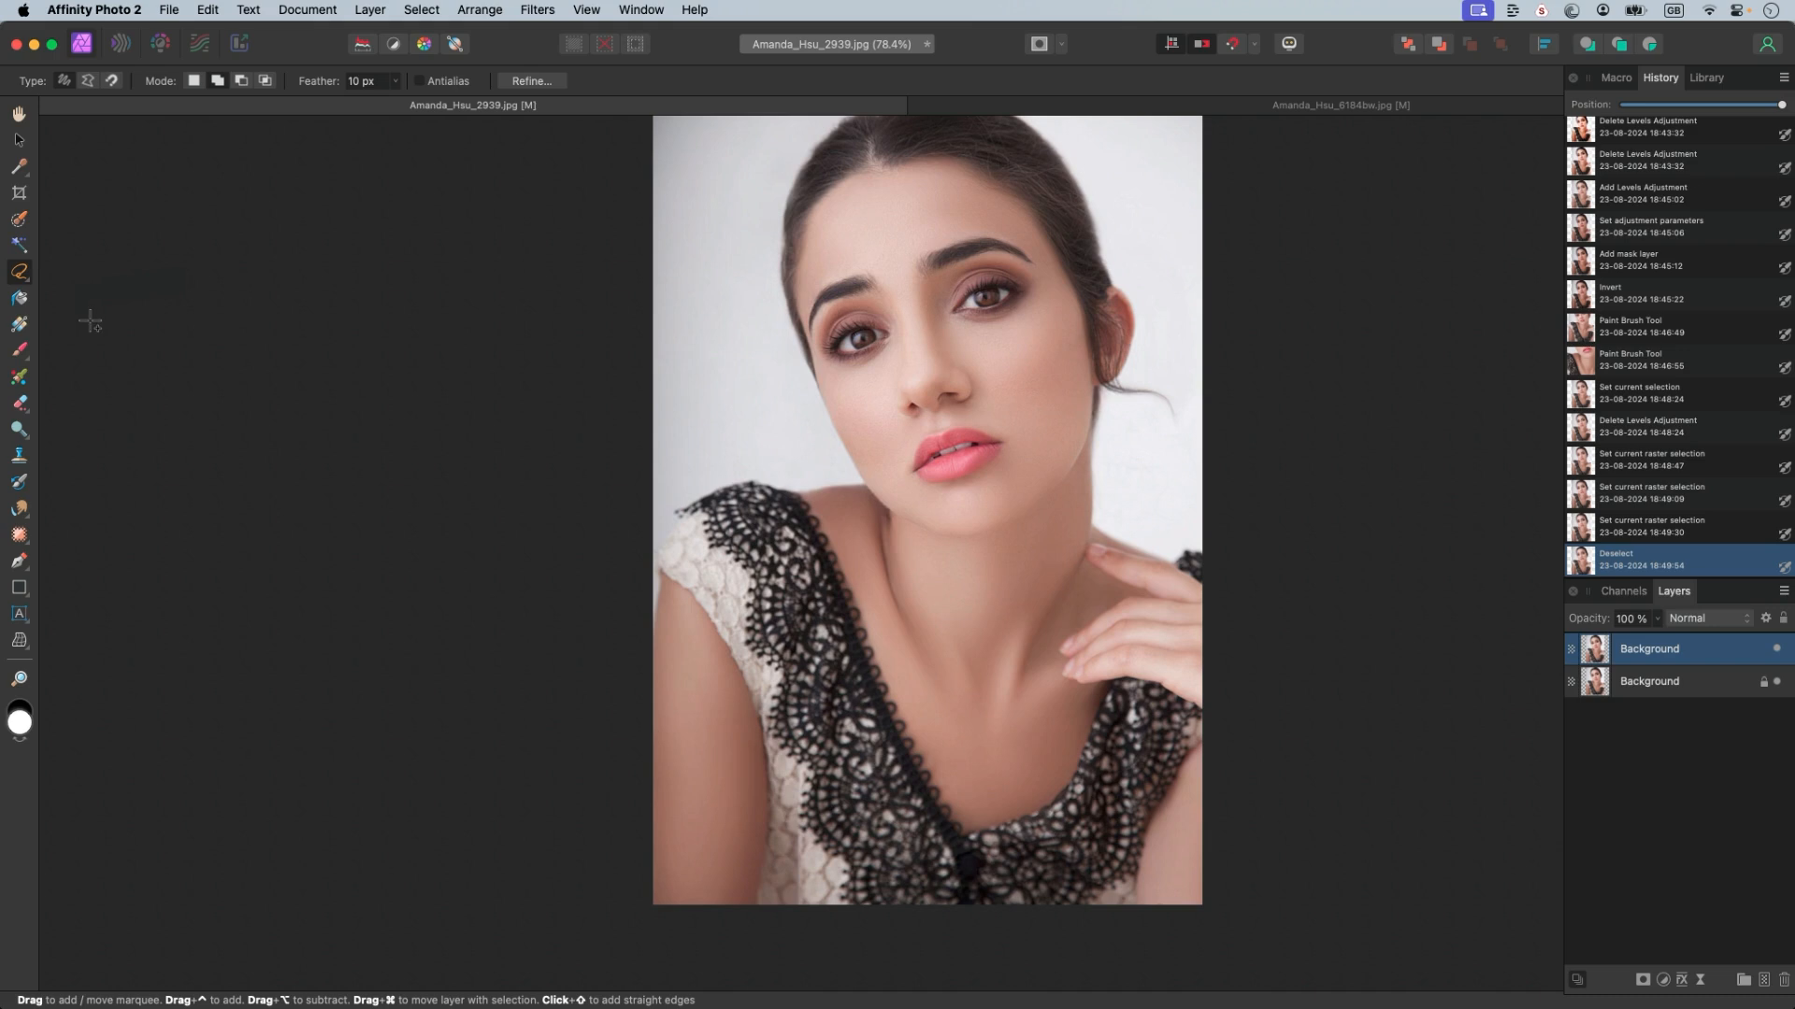
- Patch out the end of the stray hair wisp beside the ear, using the plain background below it as source
click(20, 536)
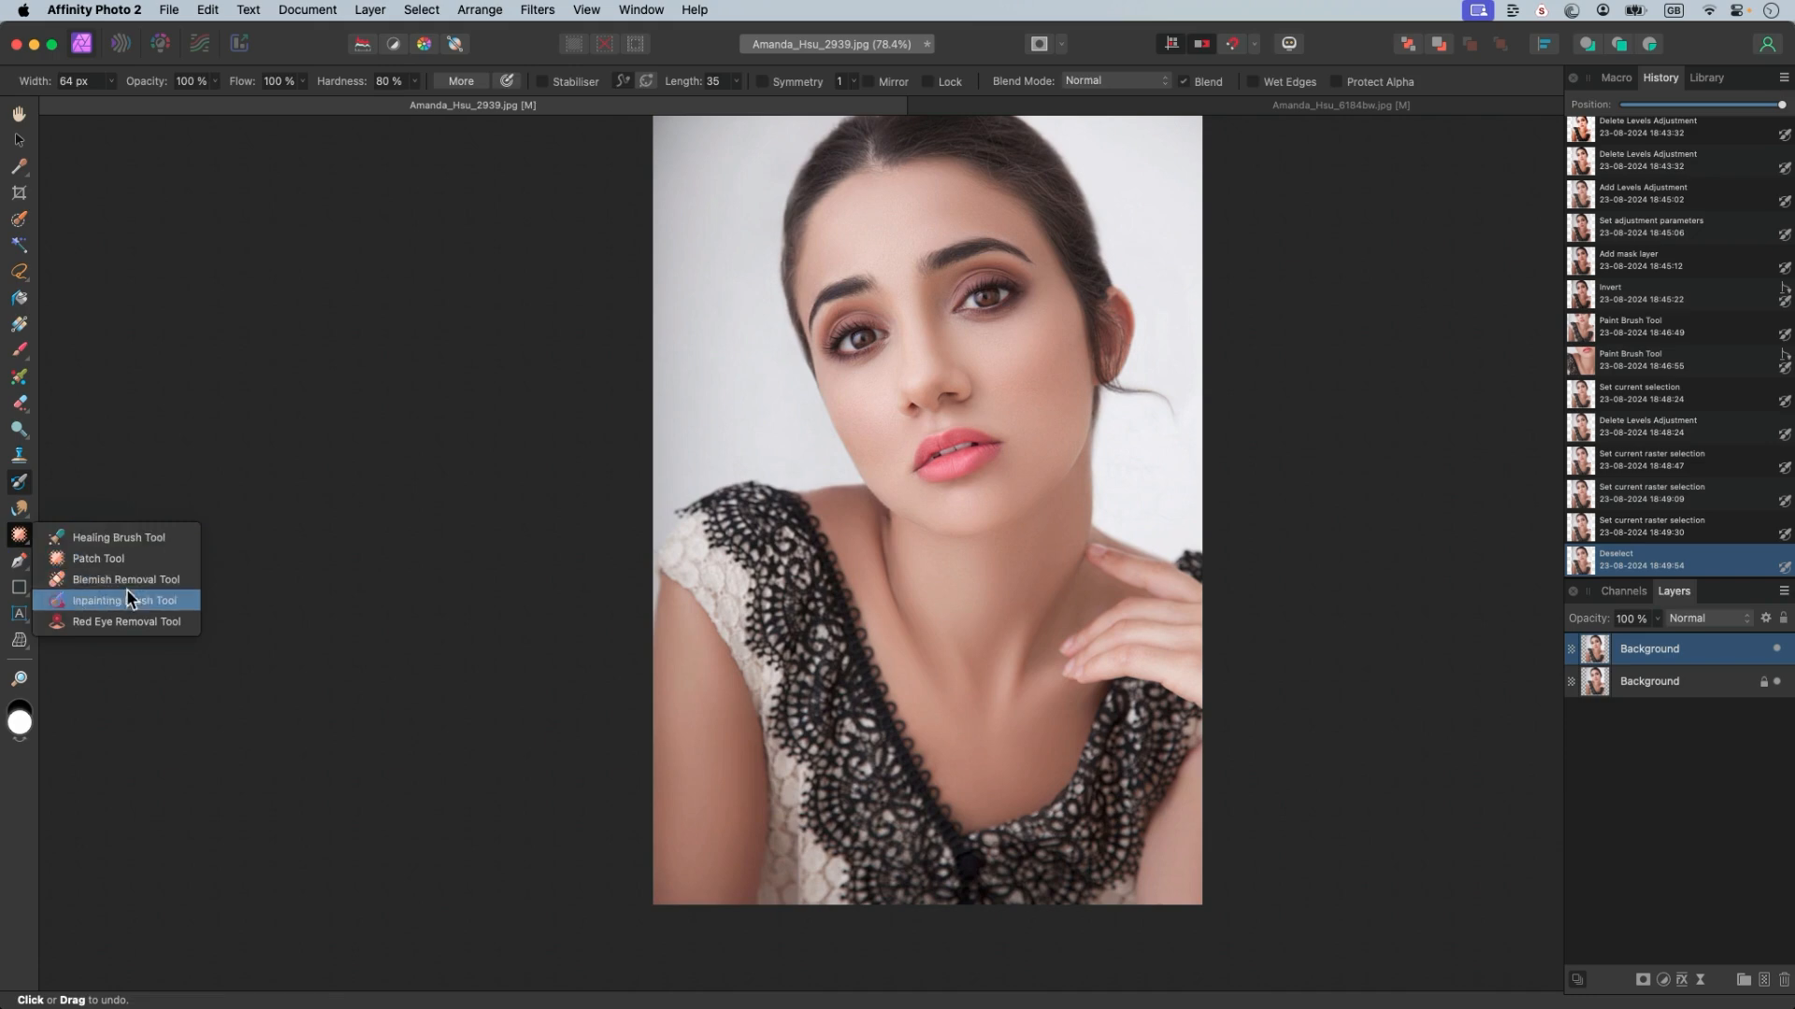
click(137, 561)
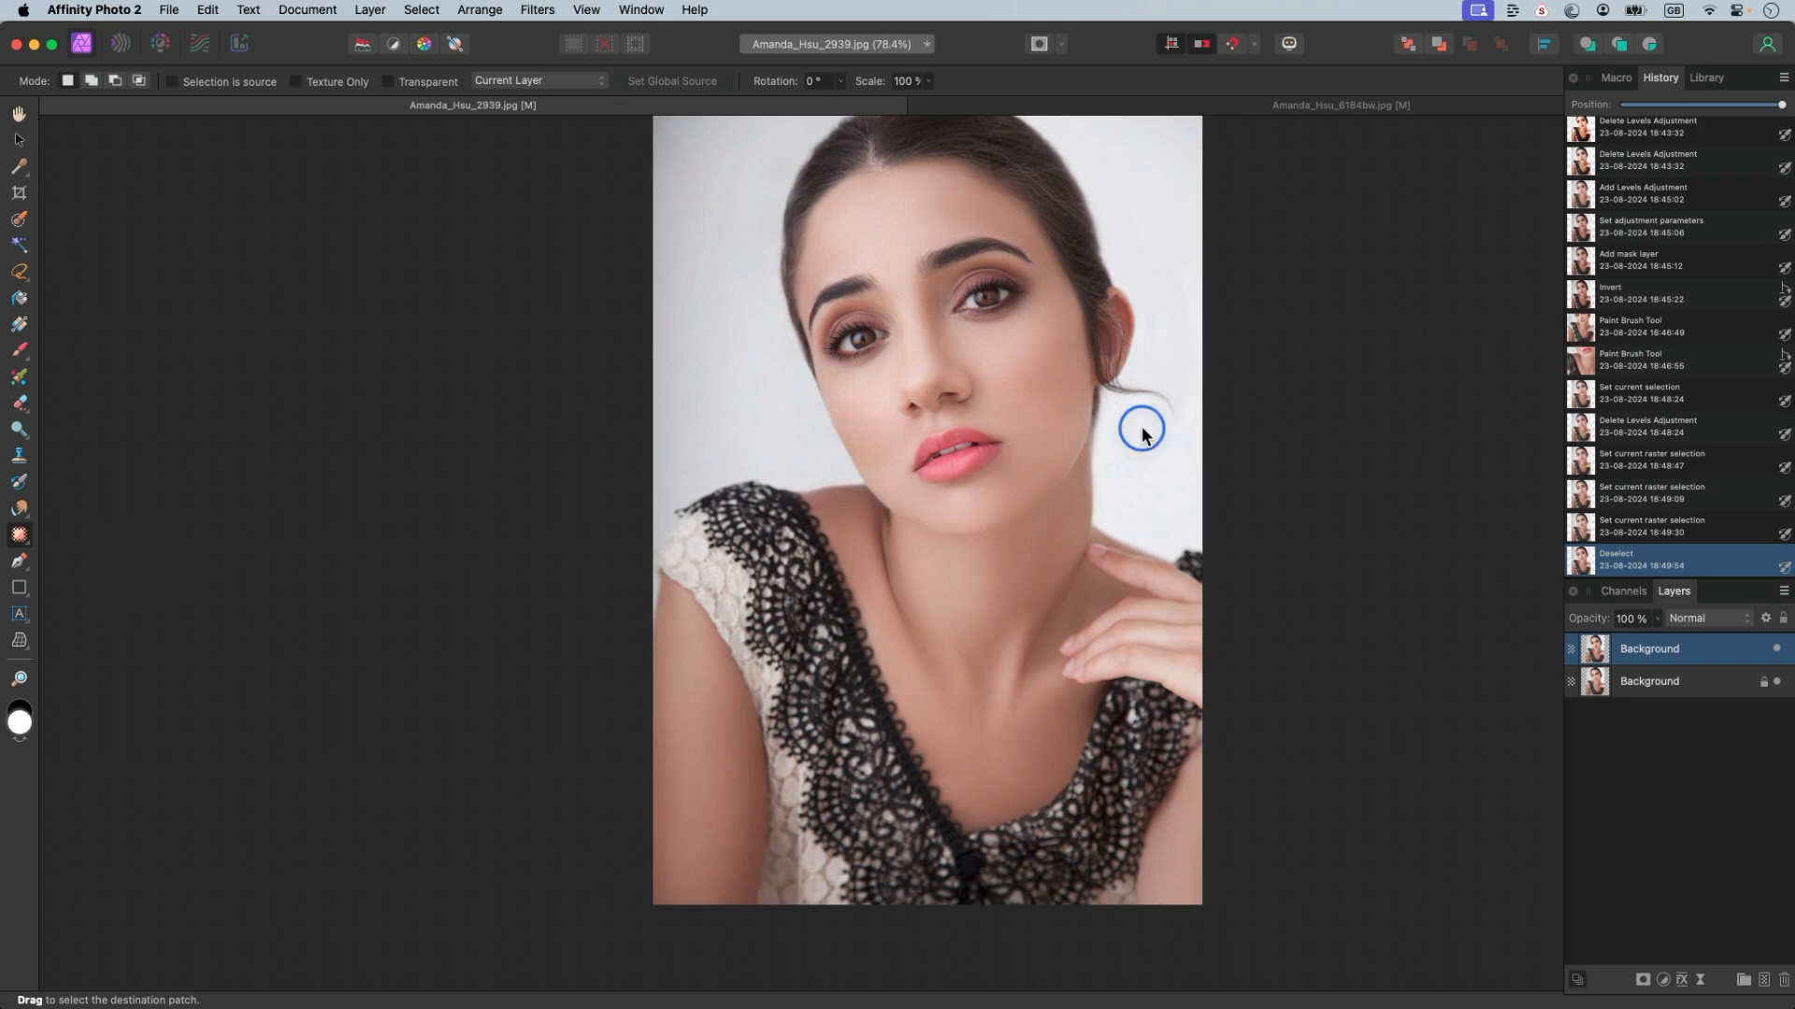
mouse_move(1143, 435)
mouse_down()
mouse_move(1148, 375)
mouse_move(1190, 386)
mouse_move(1195, 436)
mouse_move(1158, 484)
mouse_move(1122, 487)
mouse_move(1164, 487)
mouse_move(1056, 485)
mouse_up()
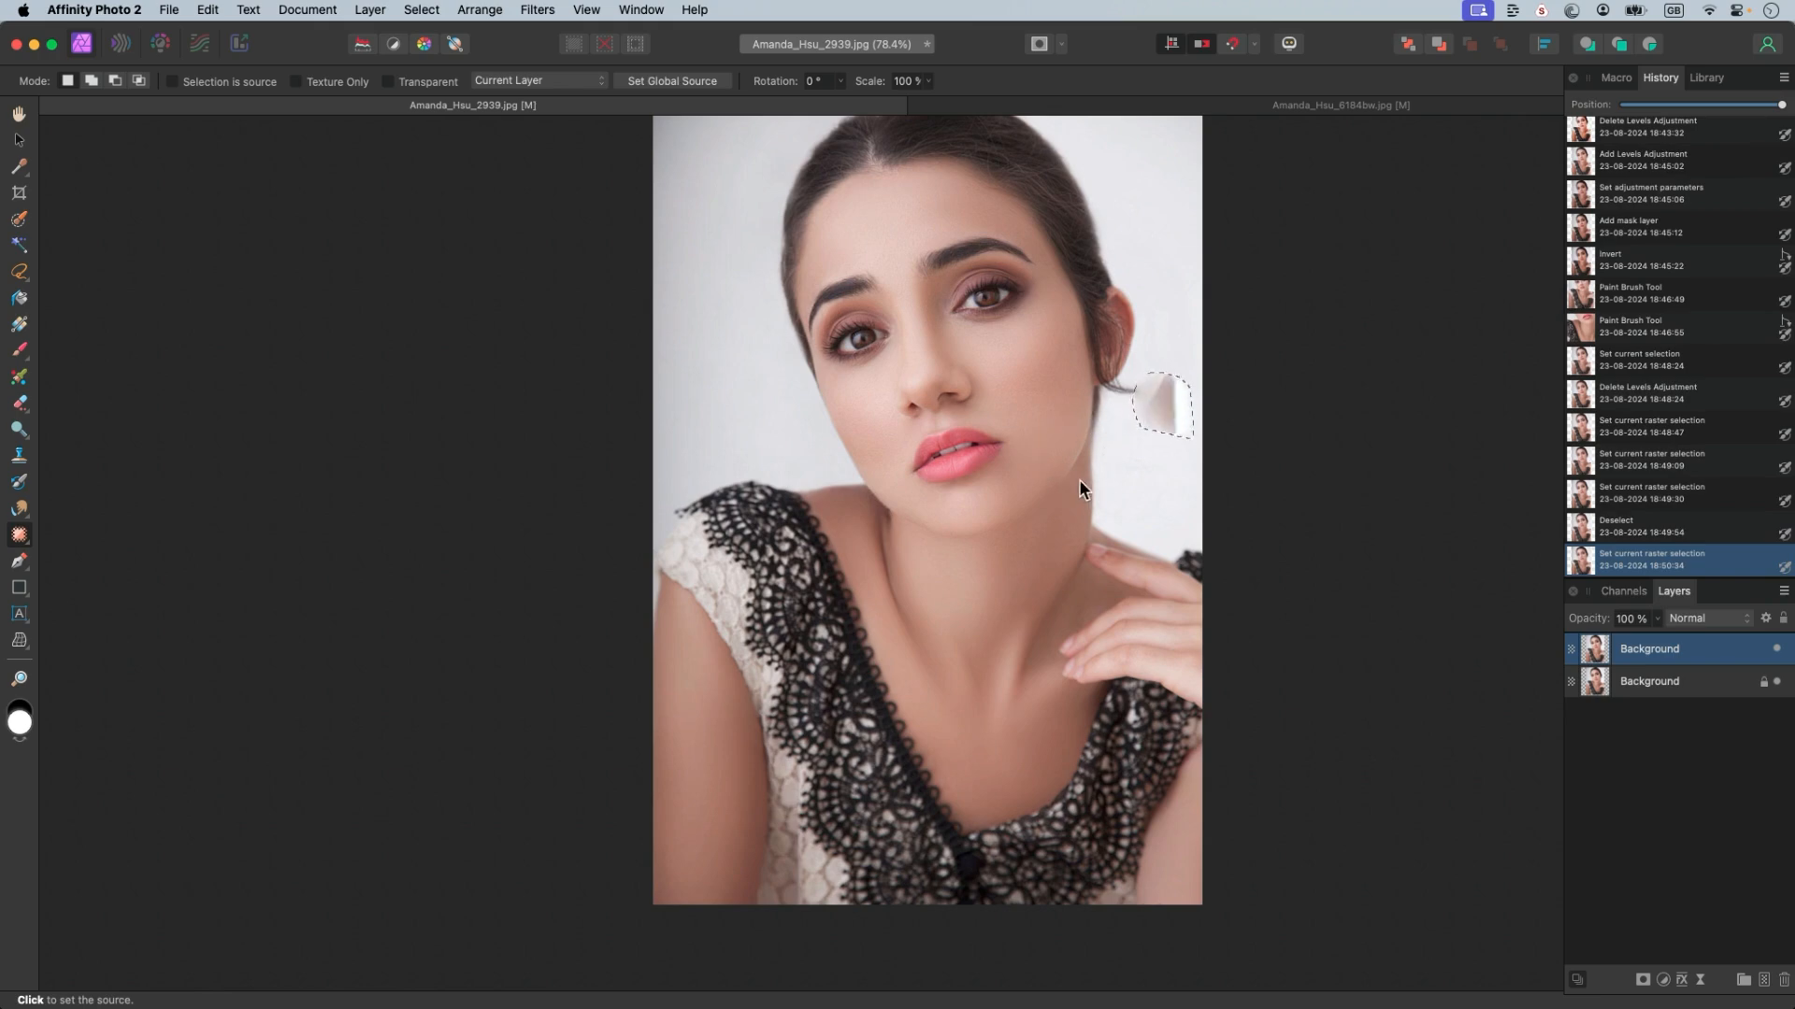
click(1158, 485)
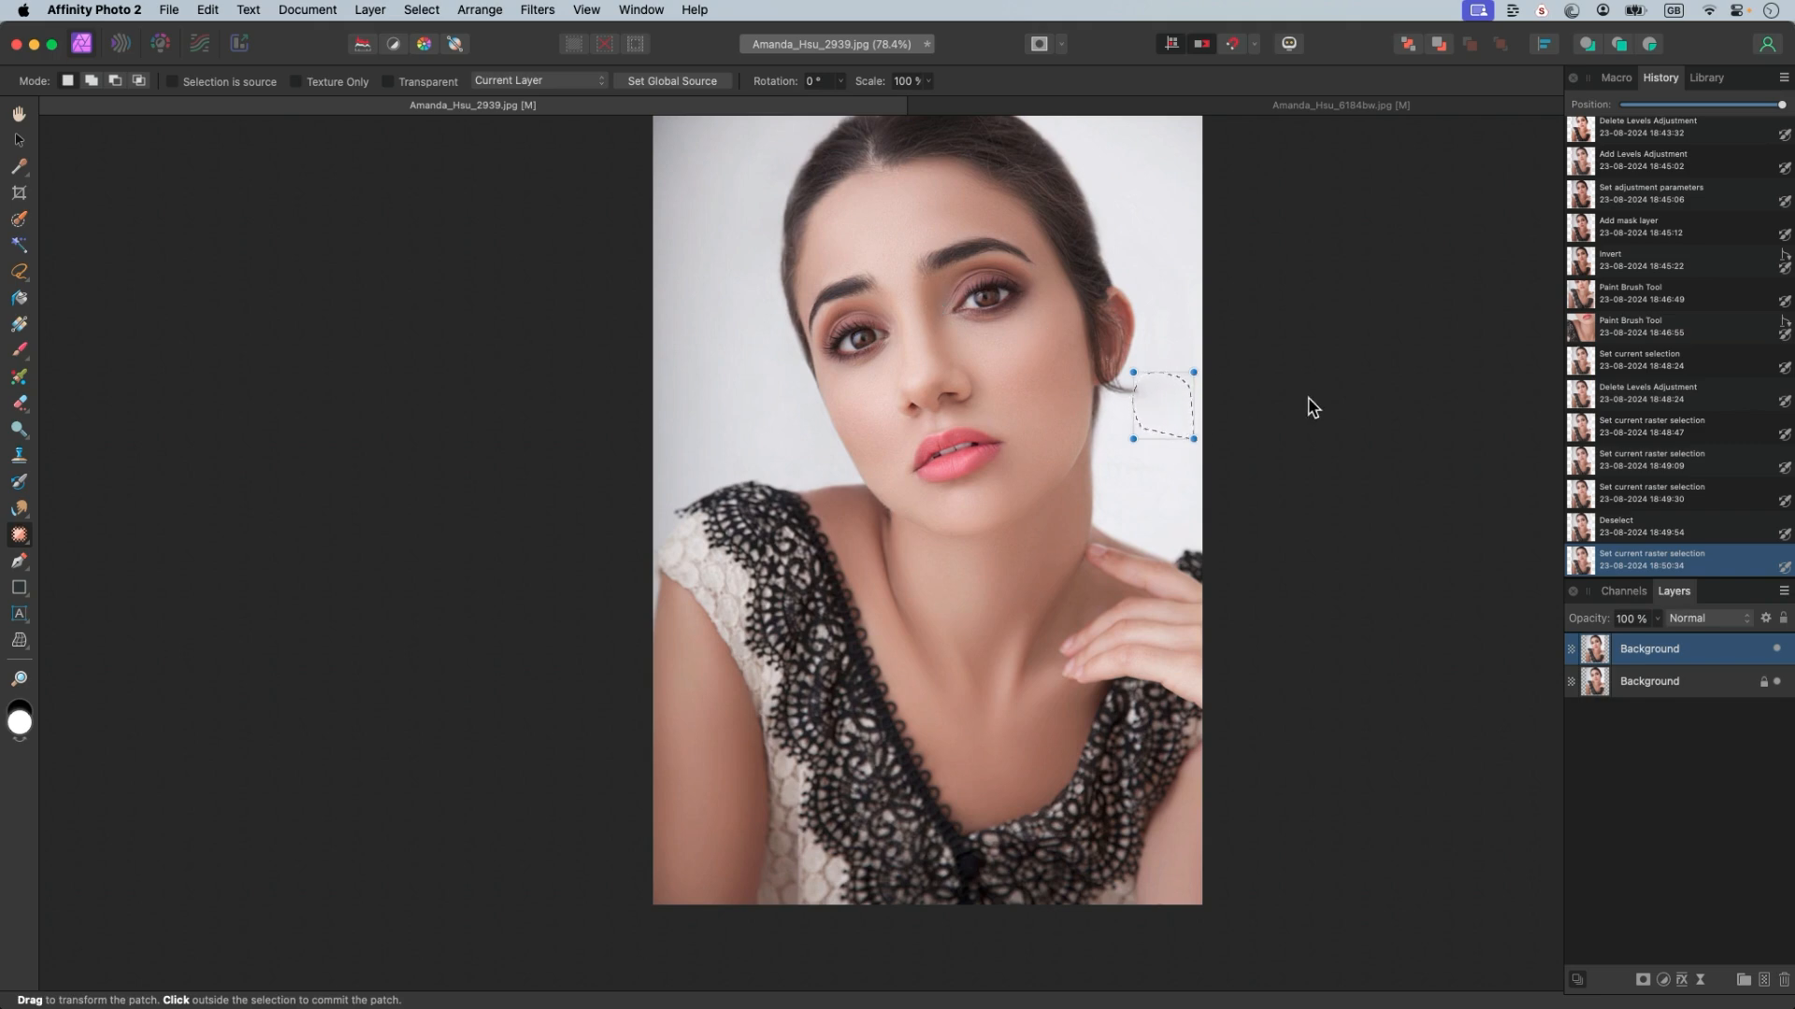
click(1161, 299)
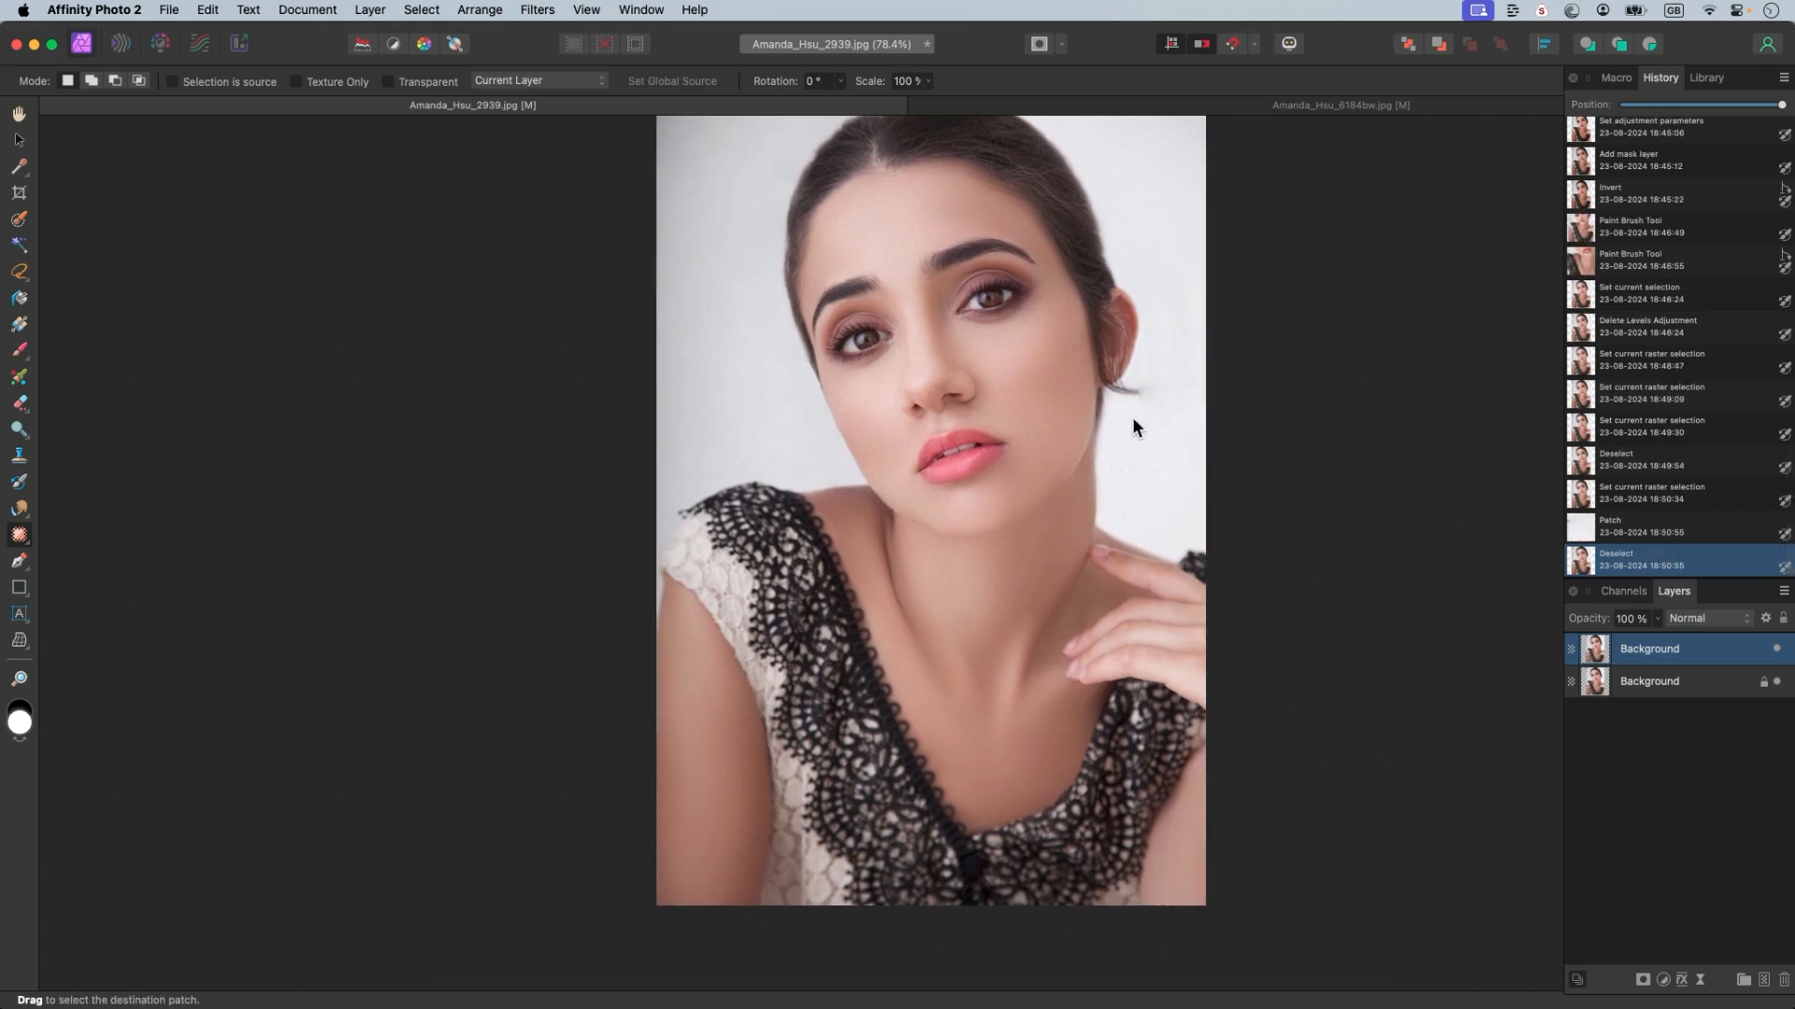
- Patch more of the remaining hair wisp near the earlobe, using the clean background above the ear as source
mouse_move(1129, 411)
mouse_down()
mouse_move(1134, 373)
mouse_move(1177, 397)
mouse_move(1134, 429)
mouse_up()
drag(1126, 421, 1131, 411)
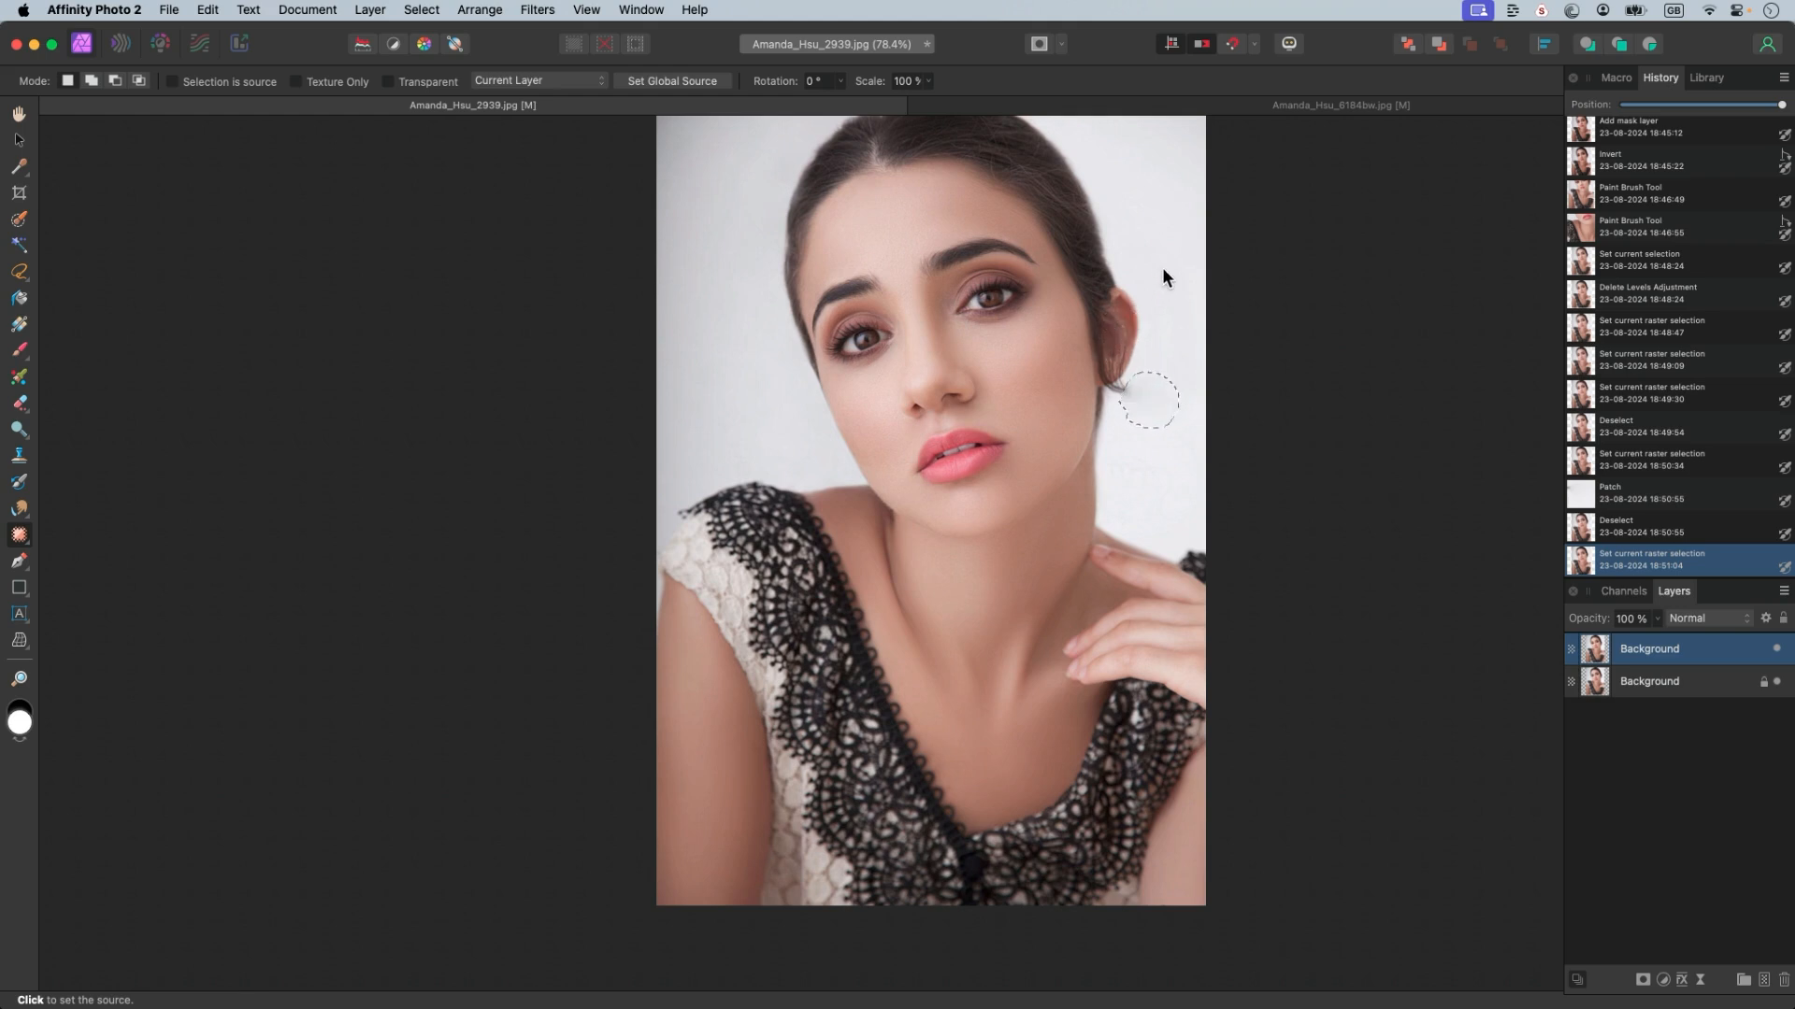
click(1162, 229)
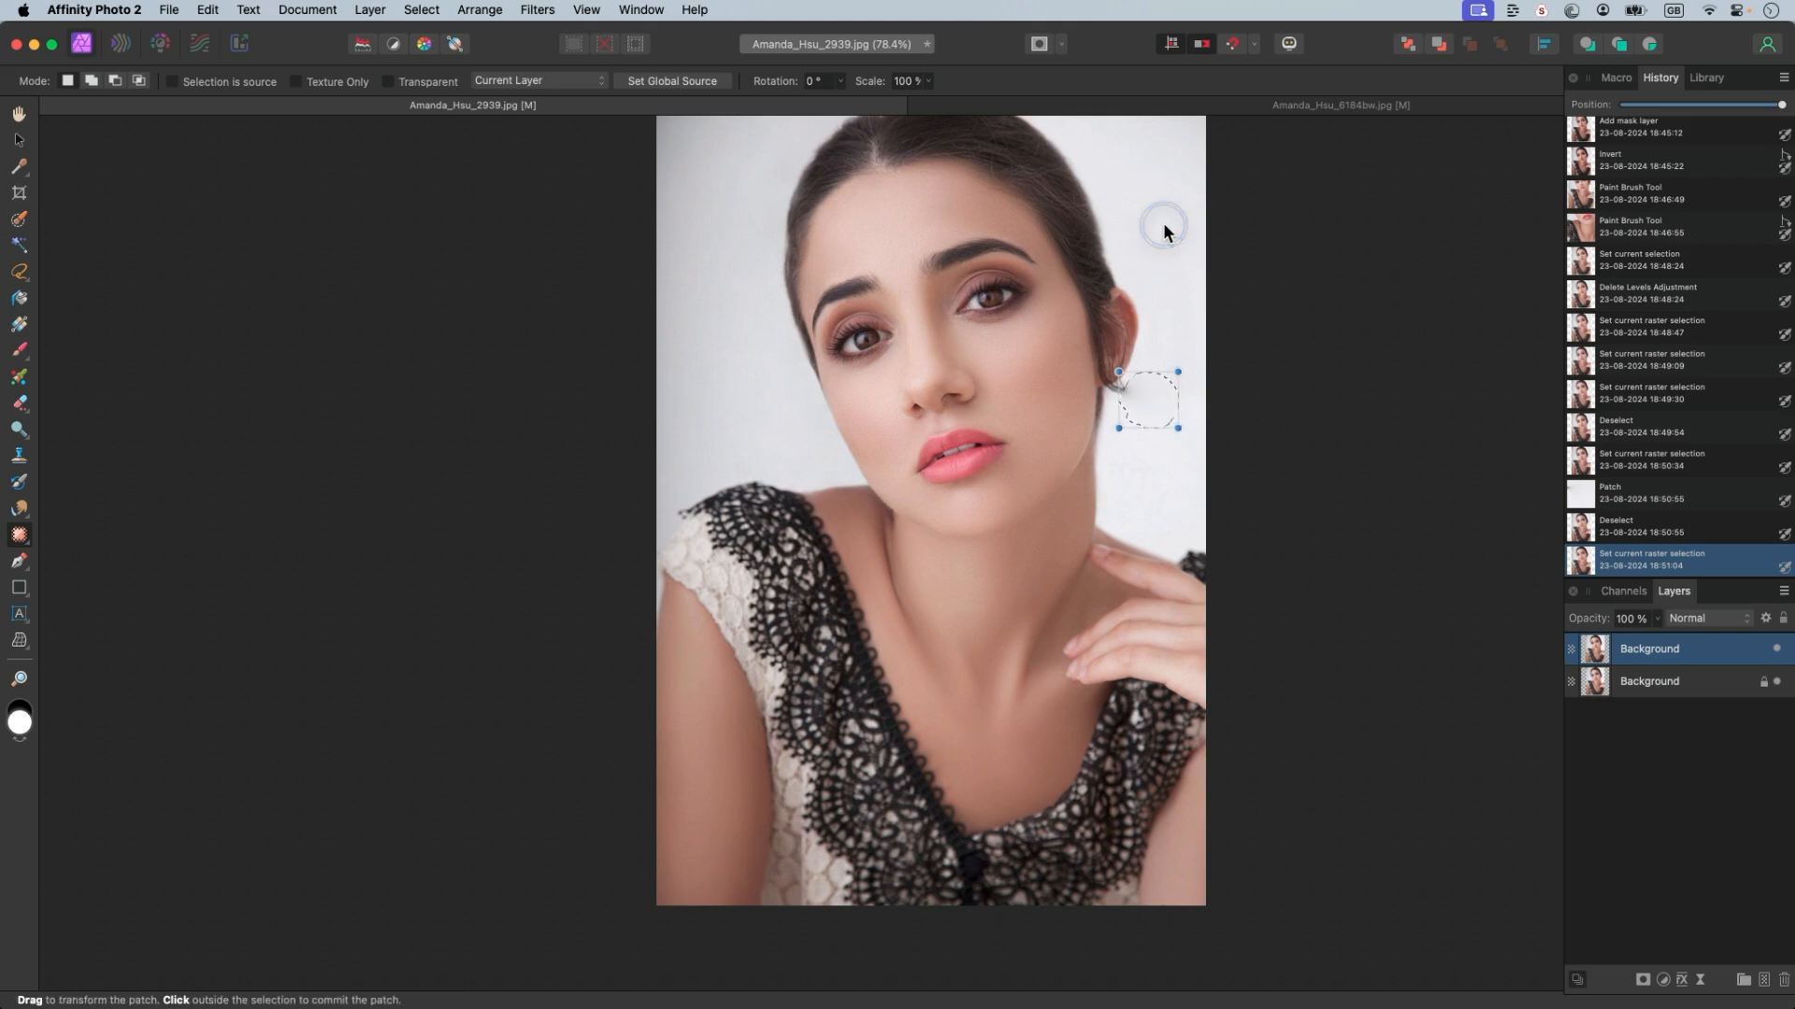
click(1142, 459)
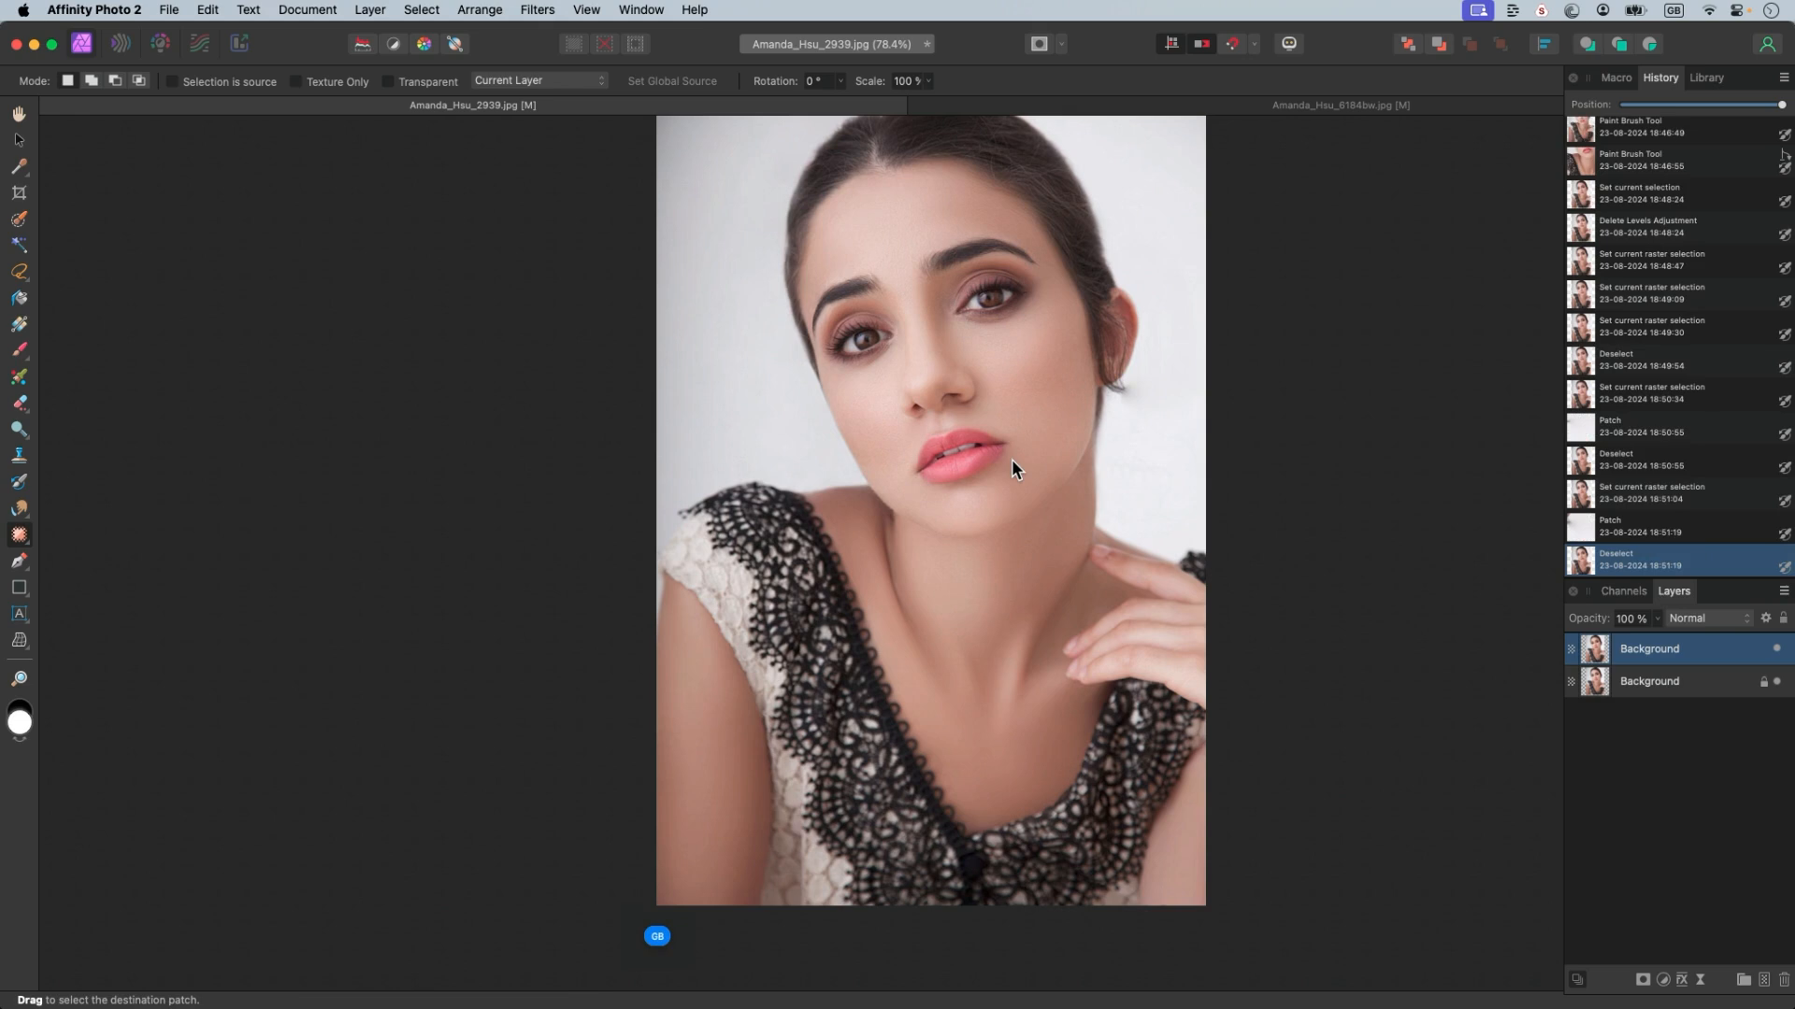
- Outline a small patch area on the cheek beside the mouth, and clear that selection without patching
mouse_move(1029, 438)
mouse_down()
mouse_move(1025, 419)
mouse_move(1043, 436)
mouse_up()
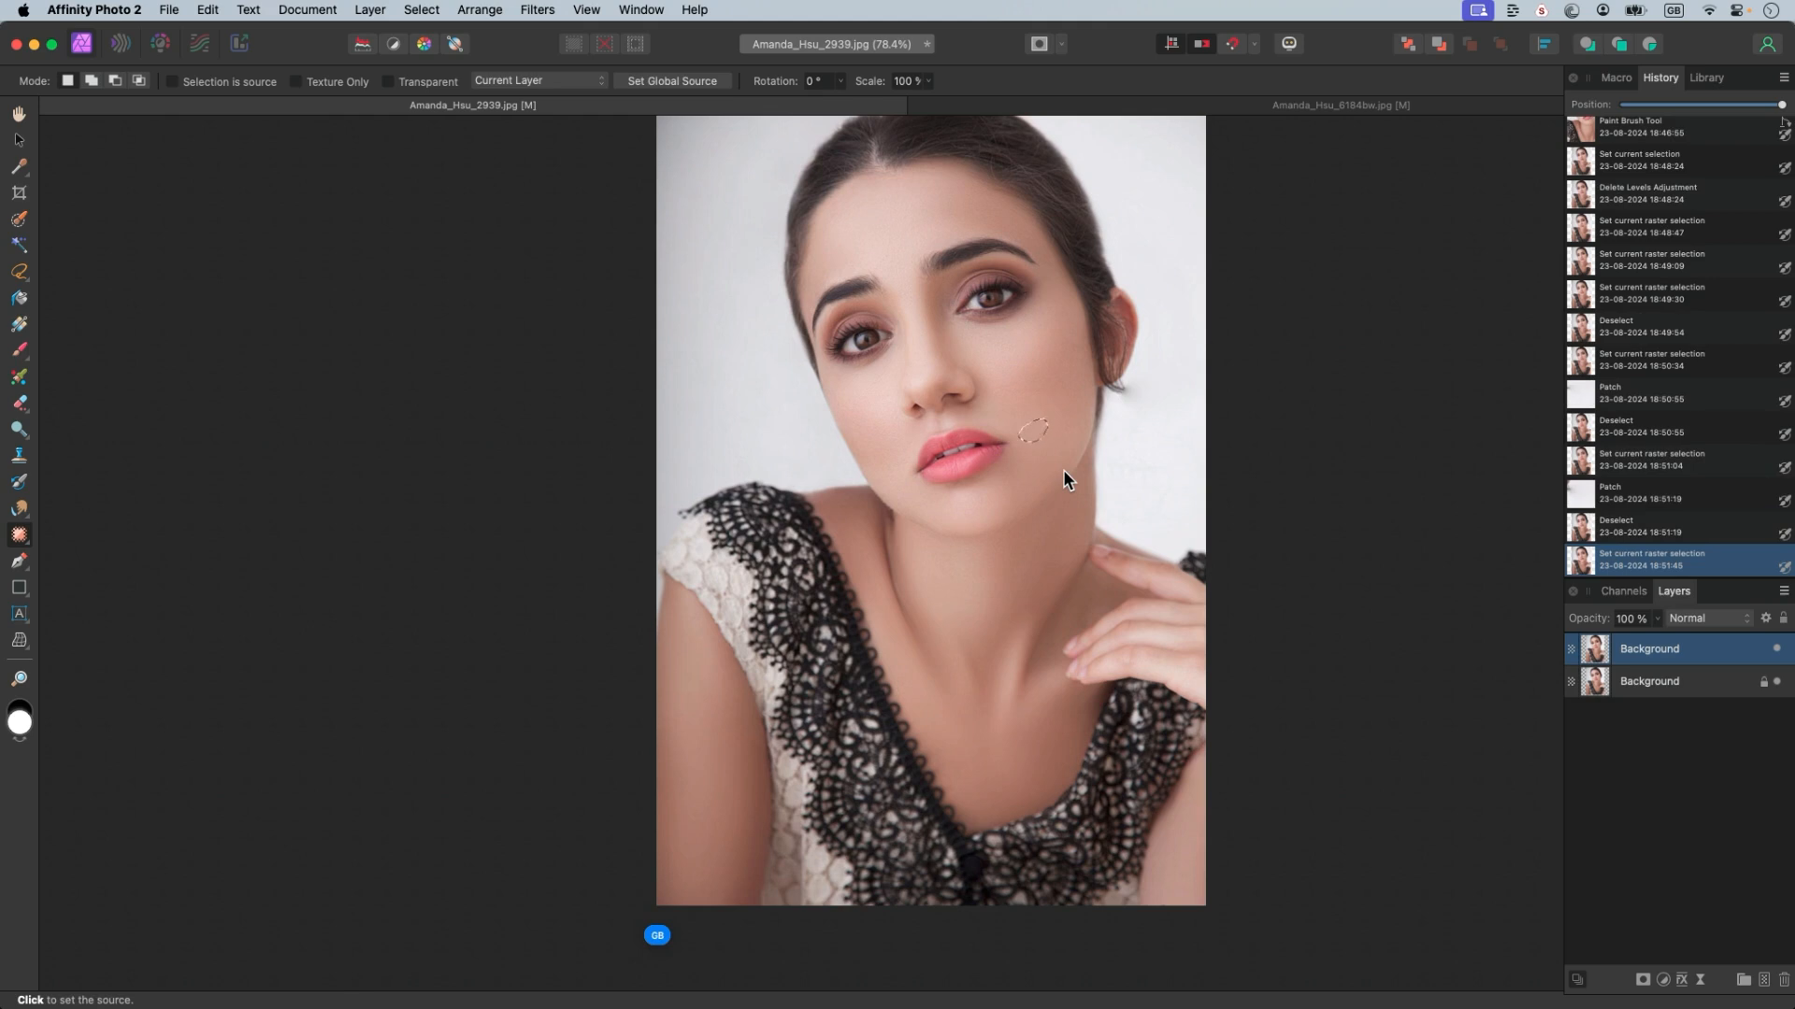
key(super+d)
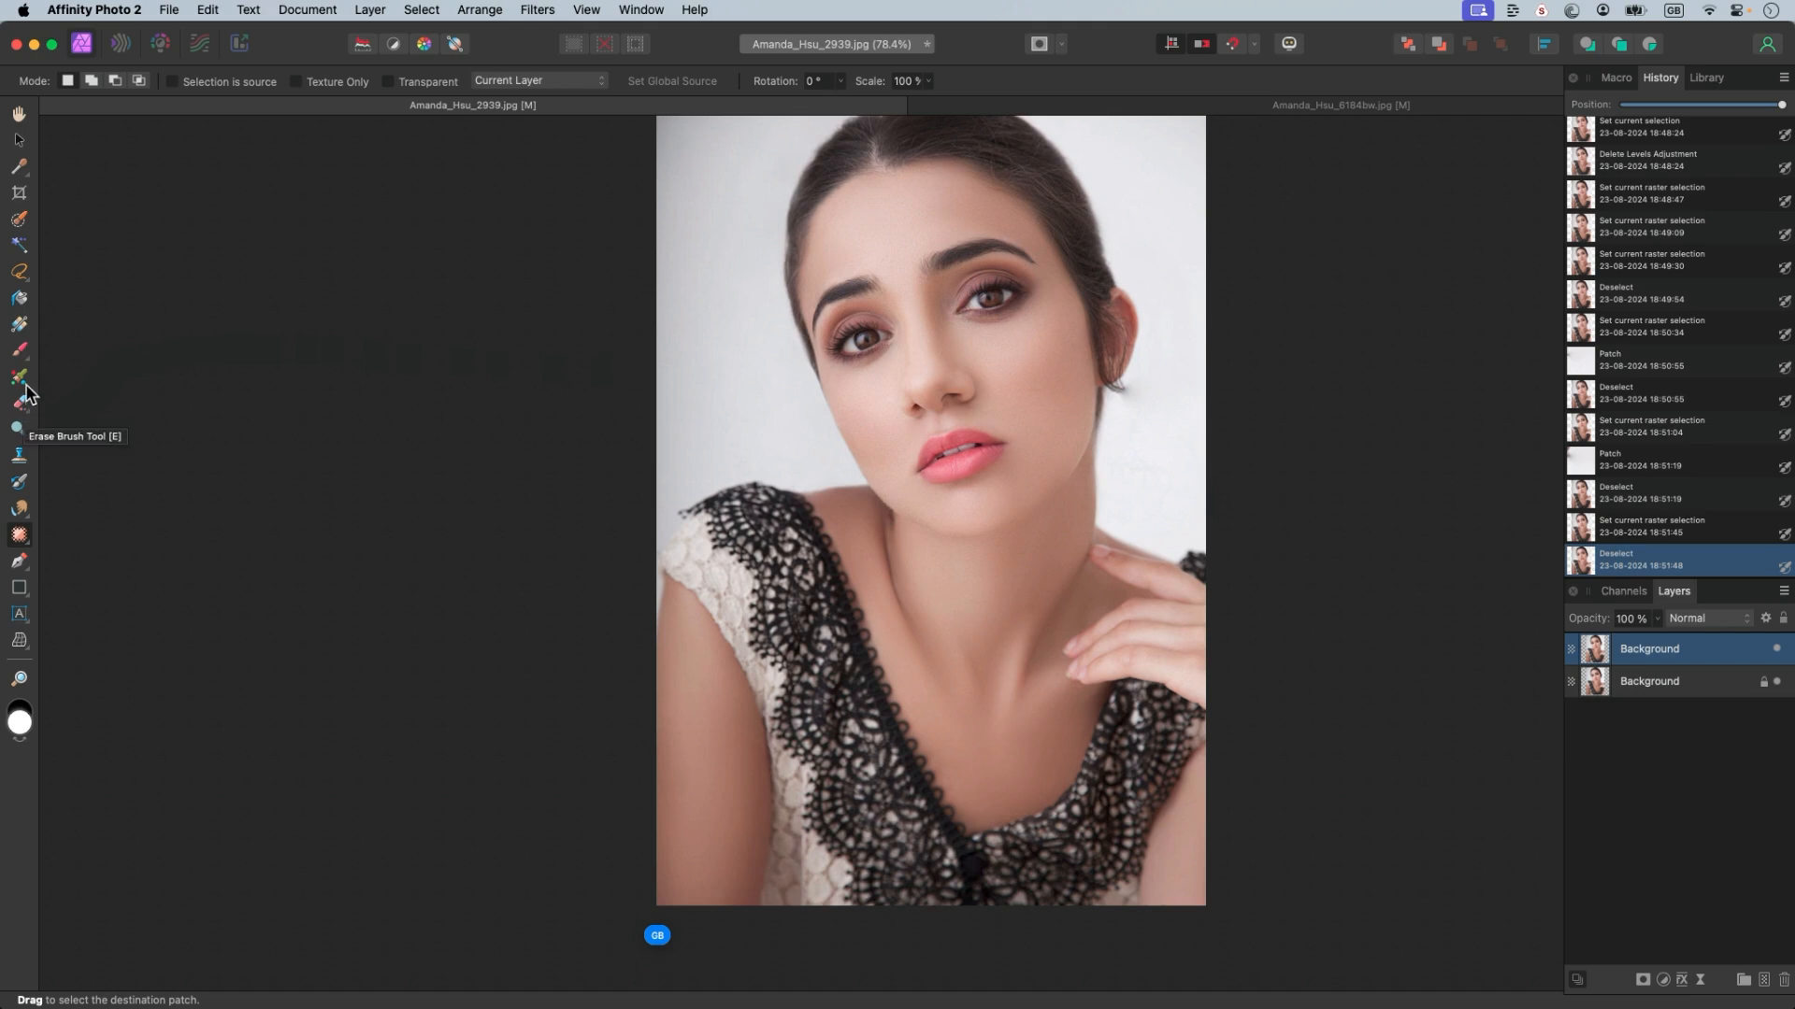
- Switch back and forth between the Clone Brush and Paint Brush tools
click(18, 455)
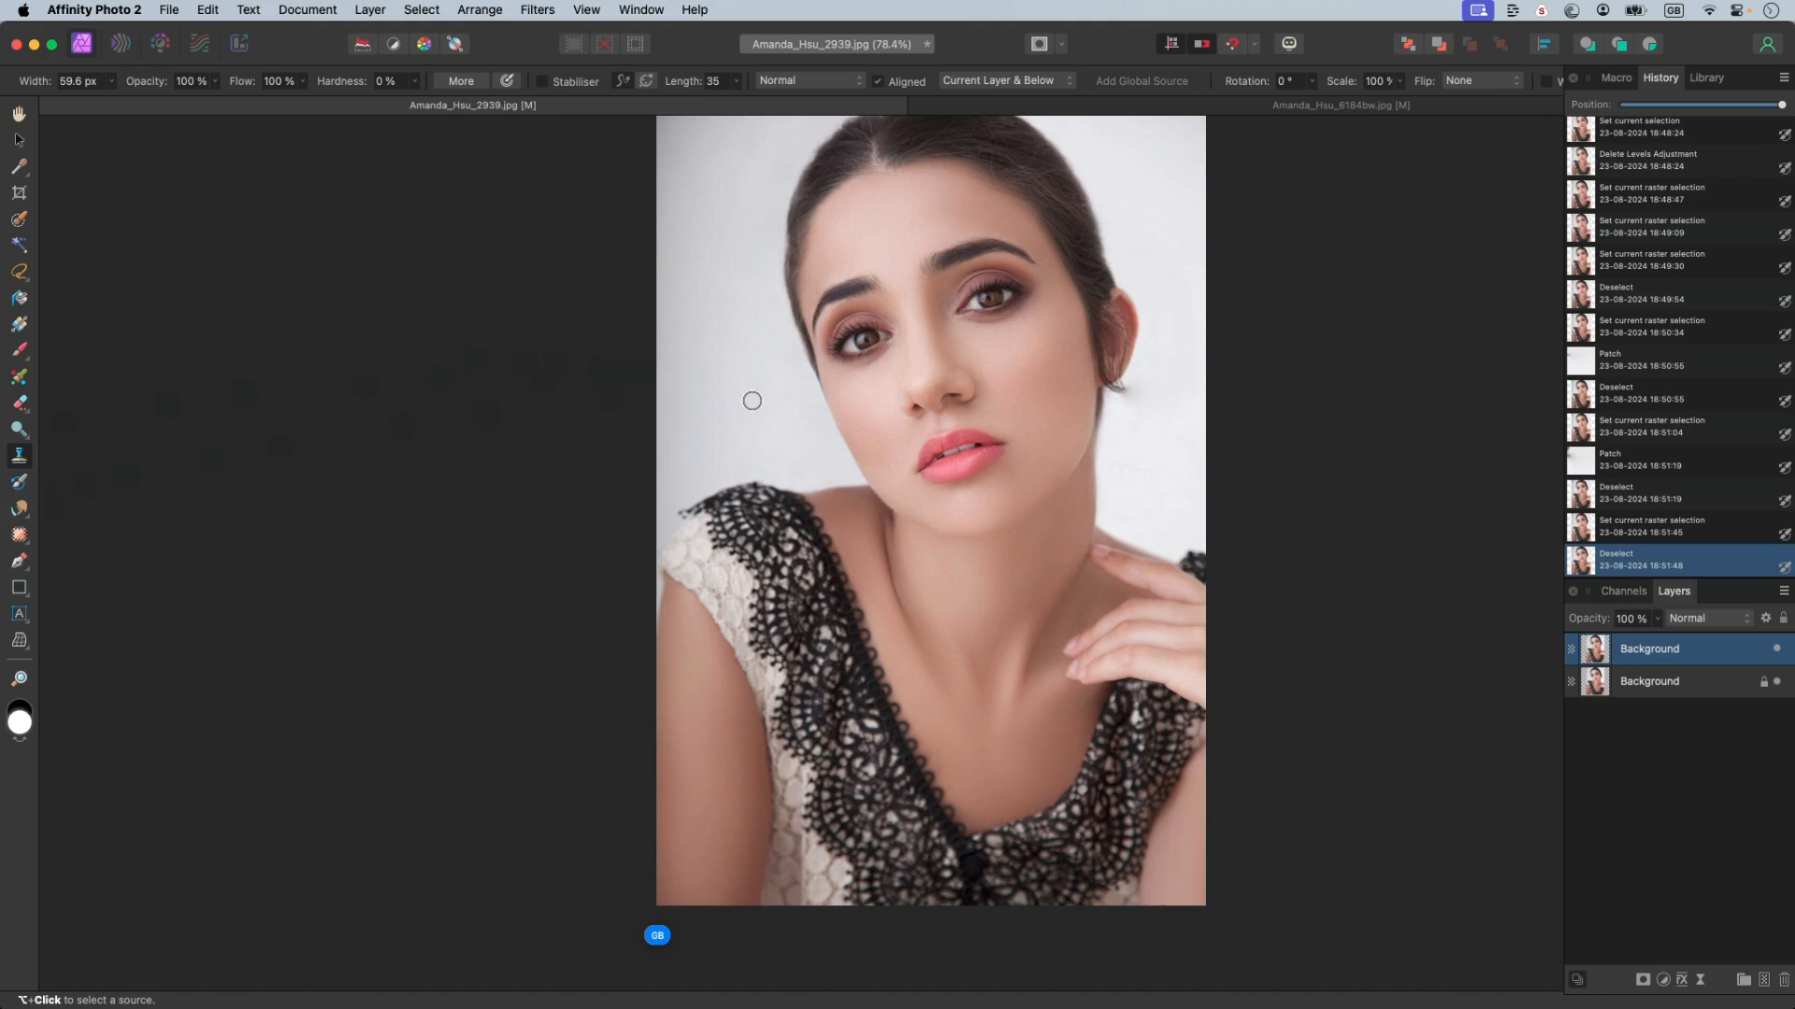
key(b)
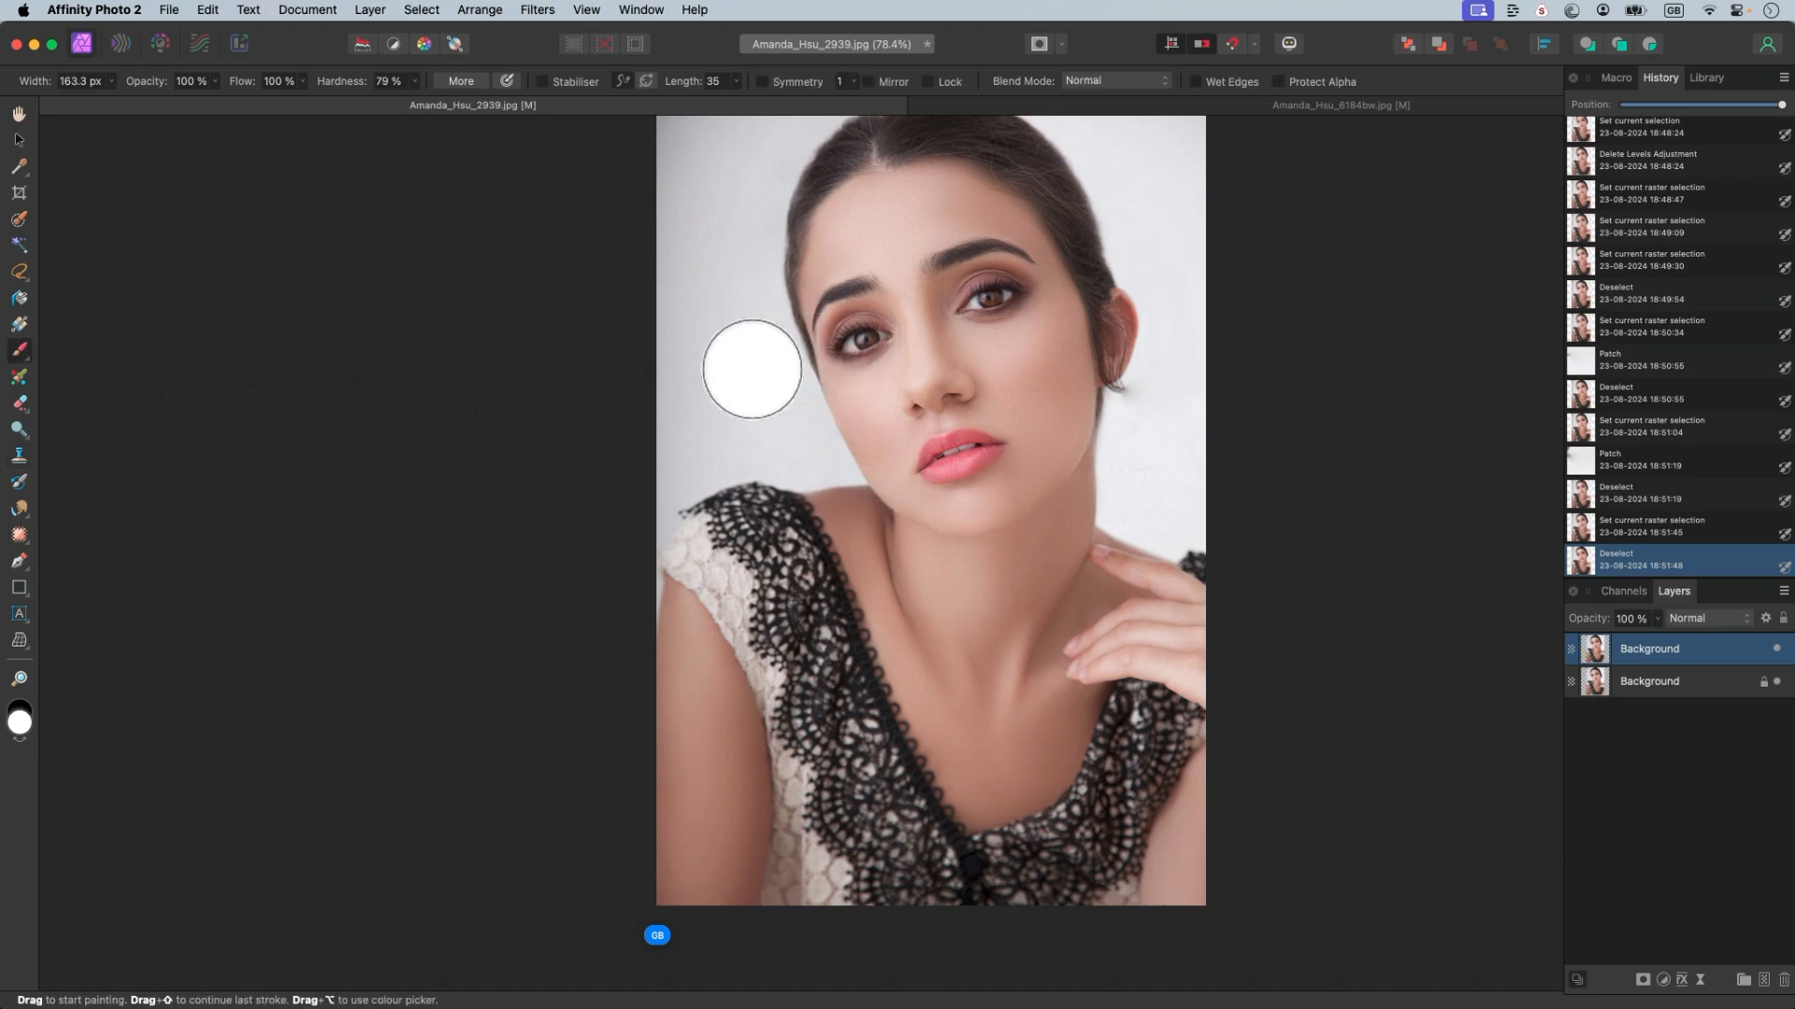
key(s)
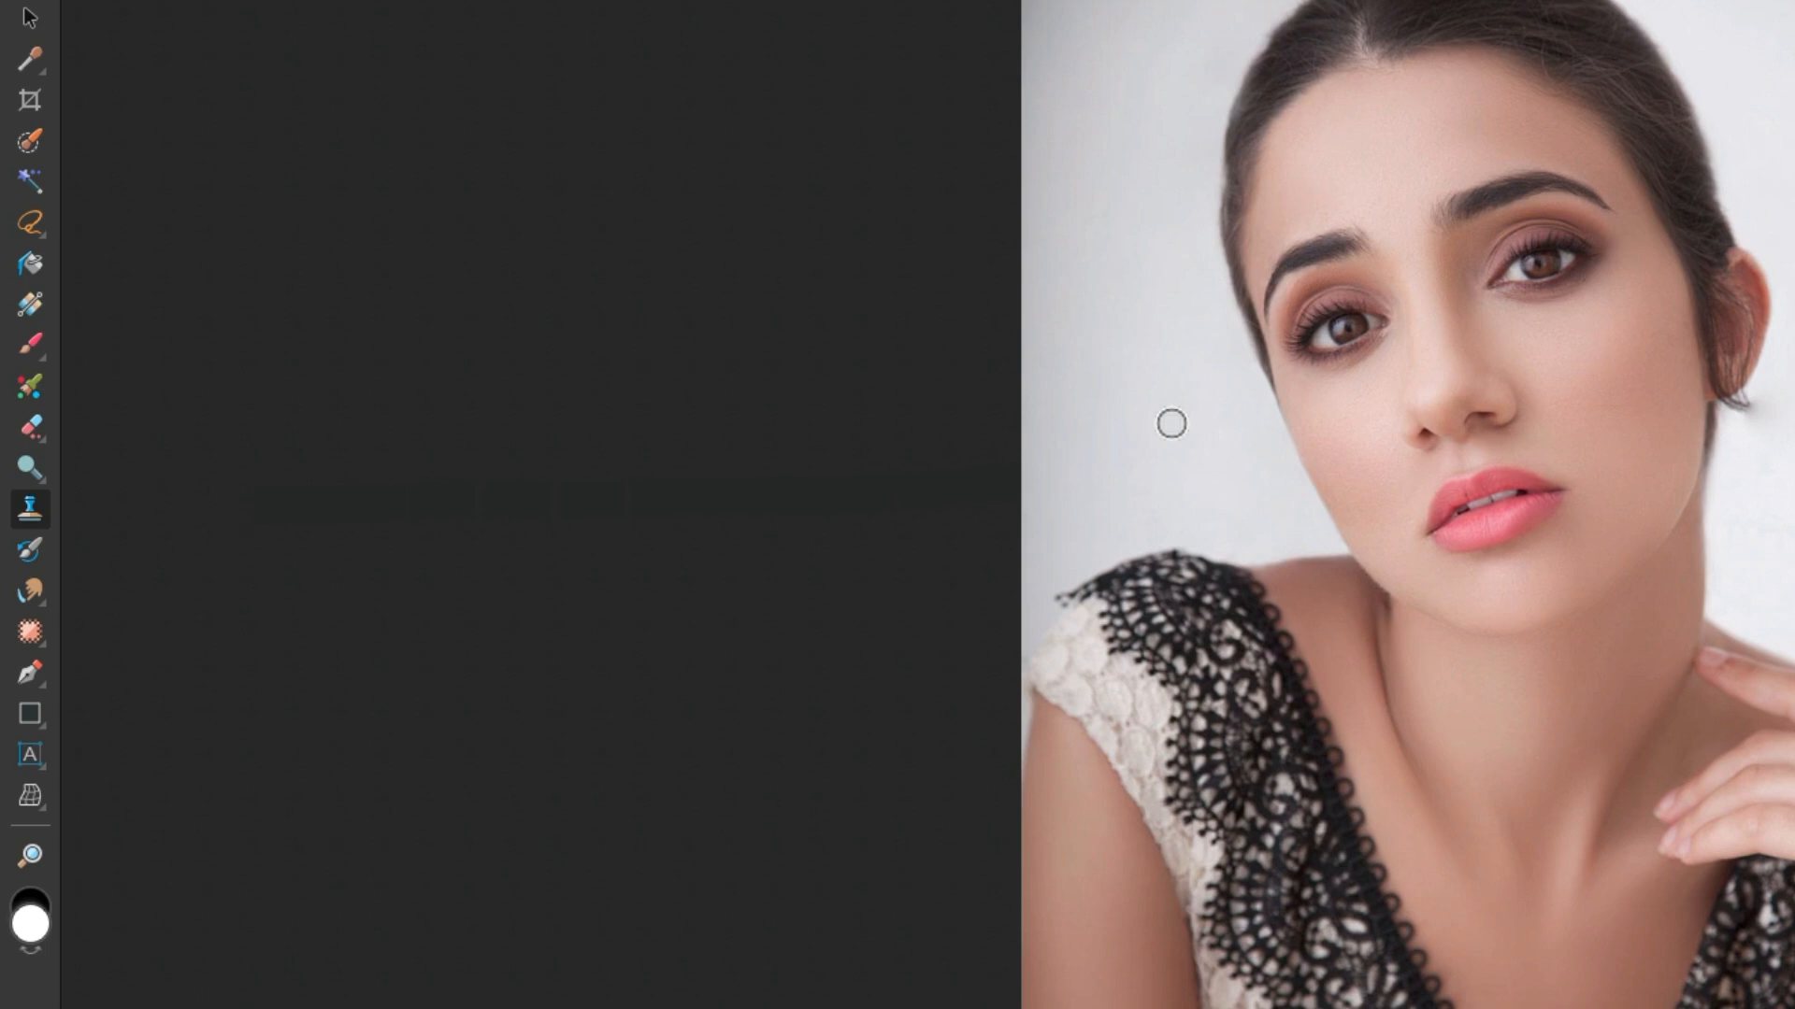
key(b)
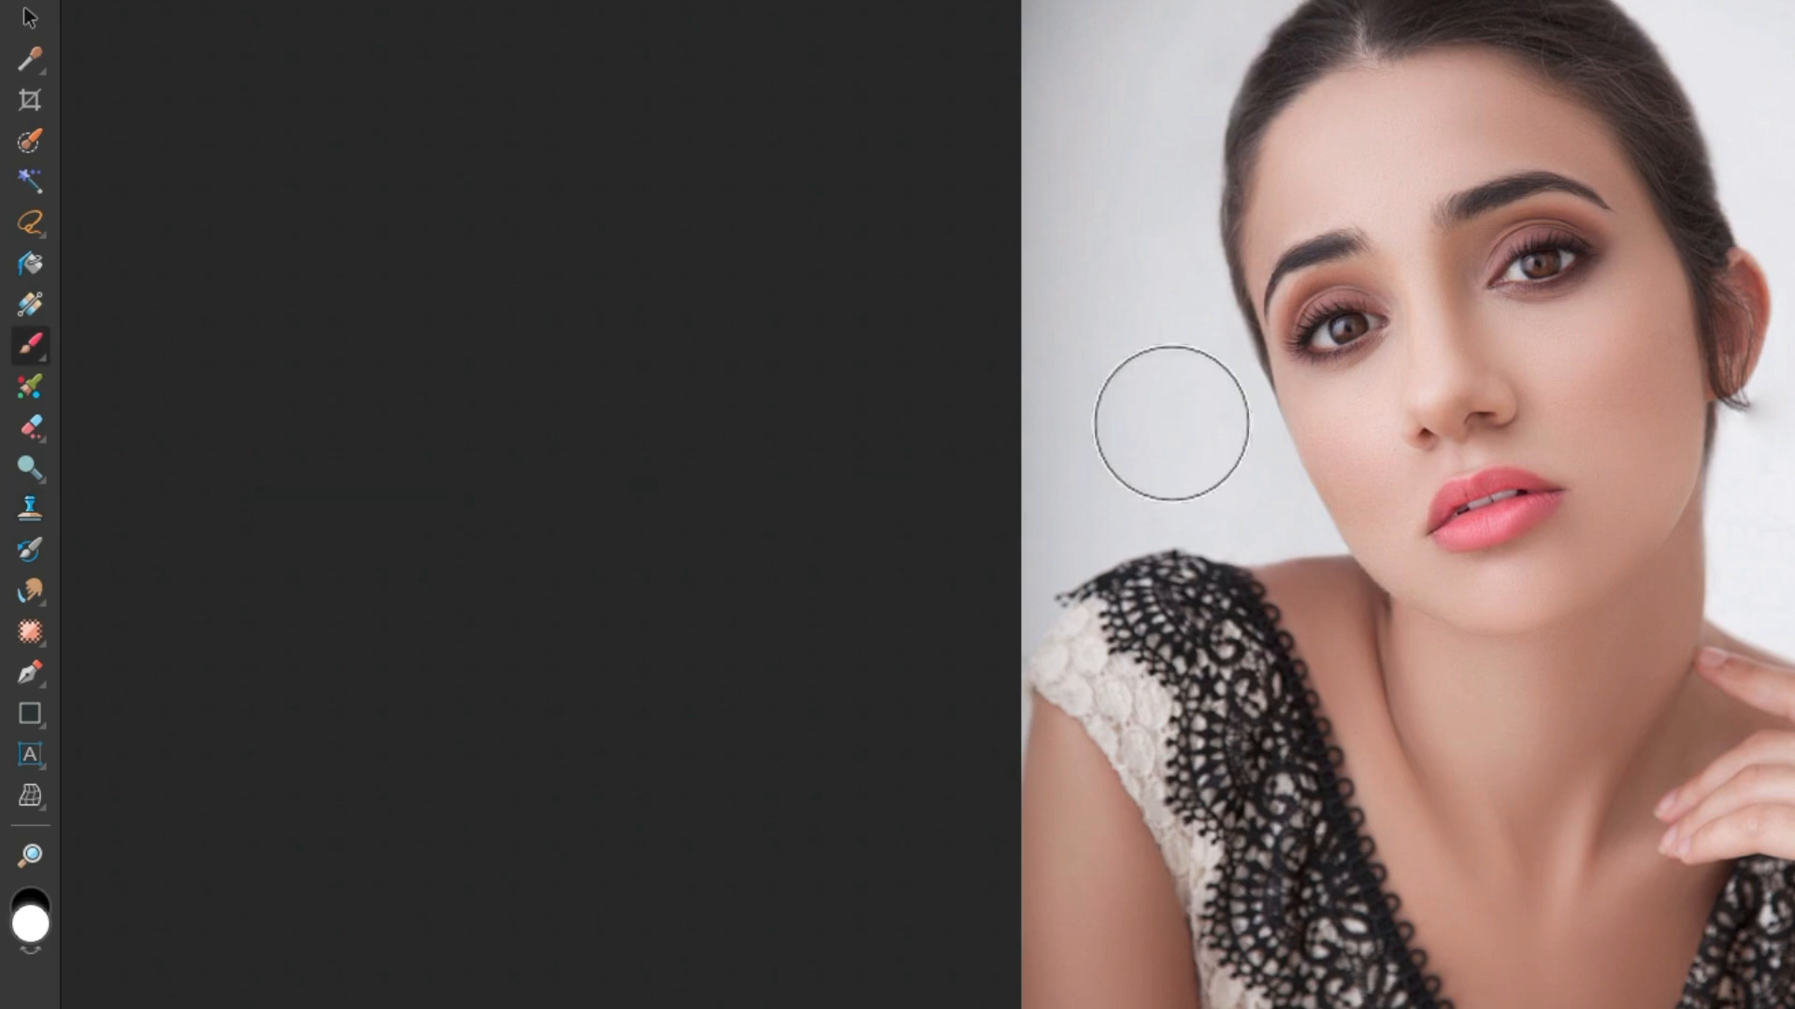
key(s)
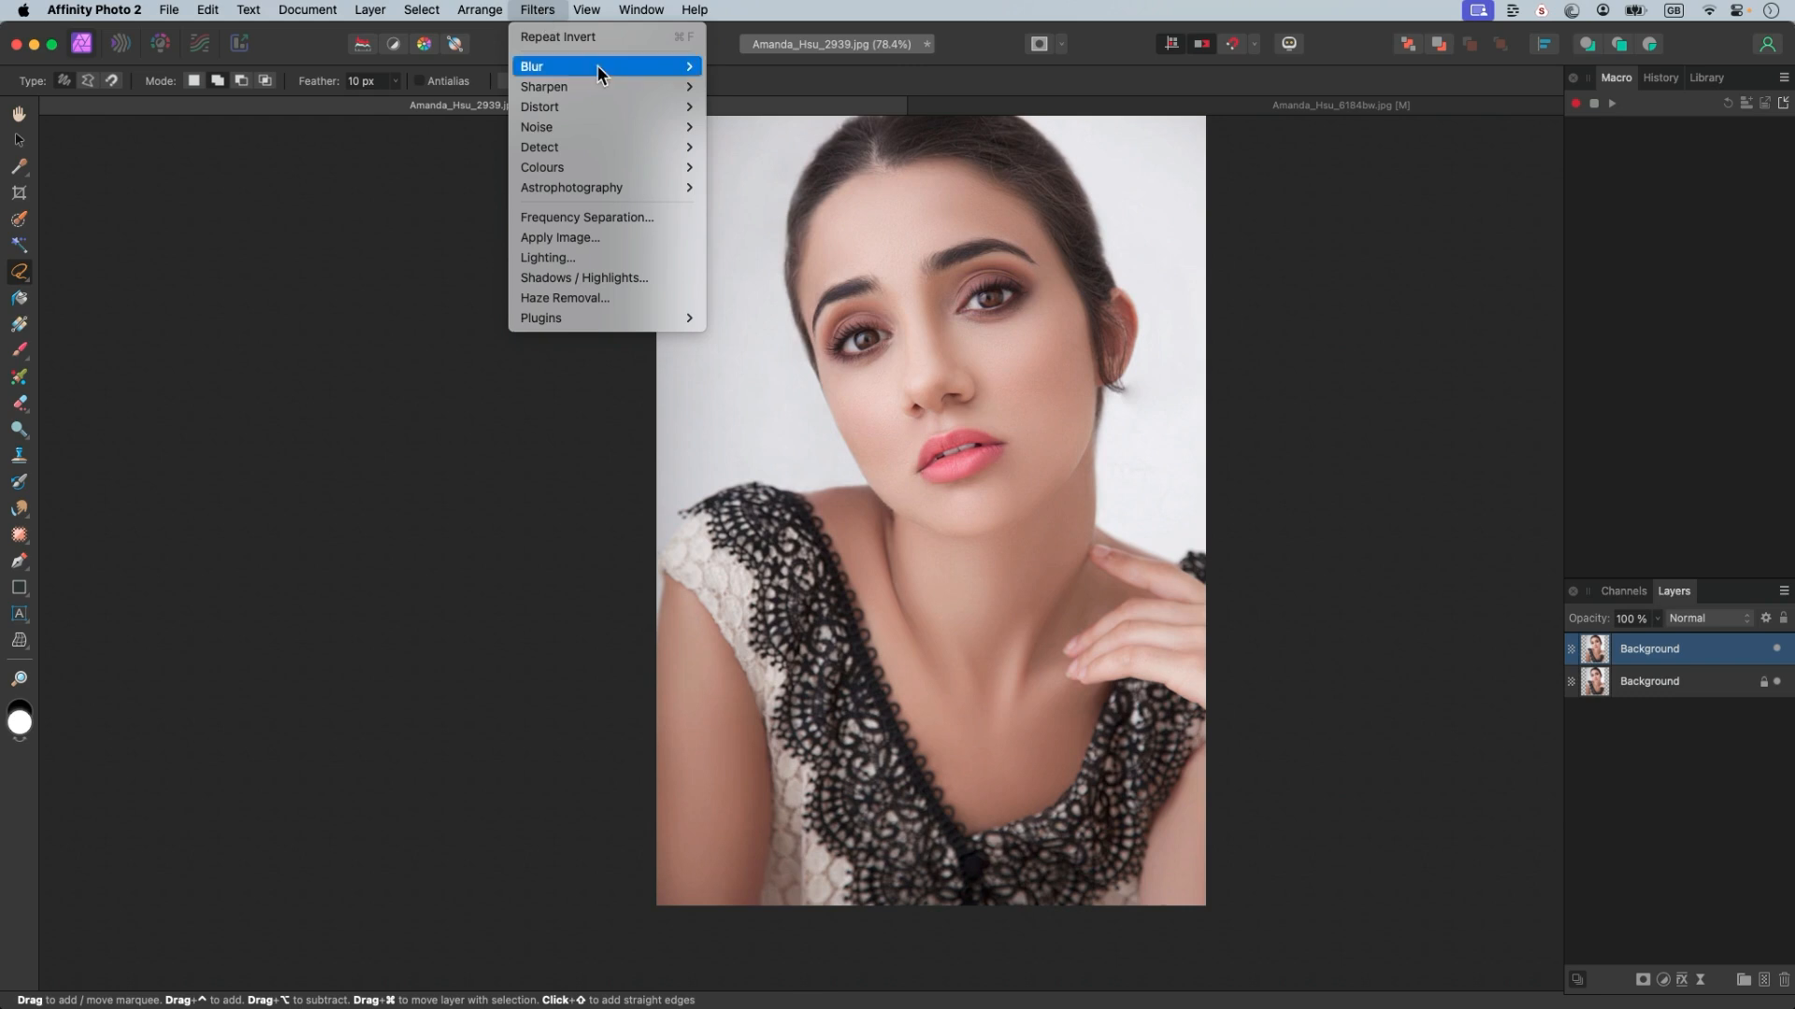
mouse_move(597, 65)
click(806, 86)
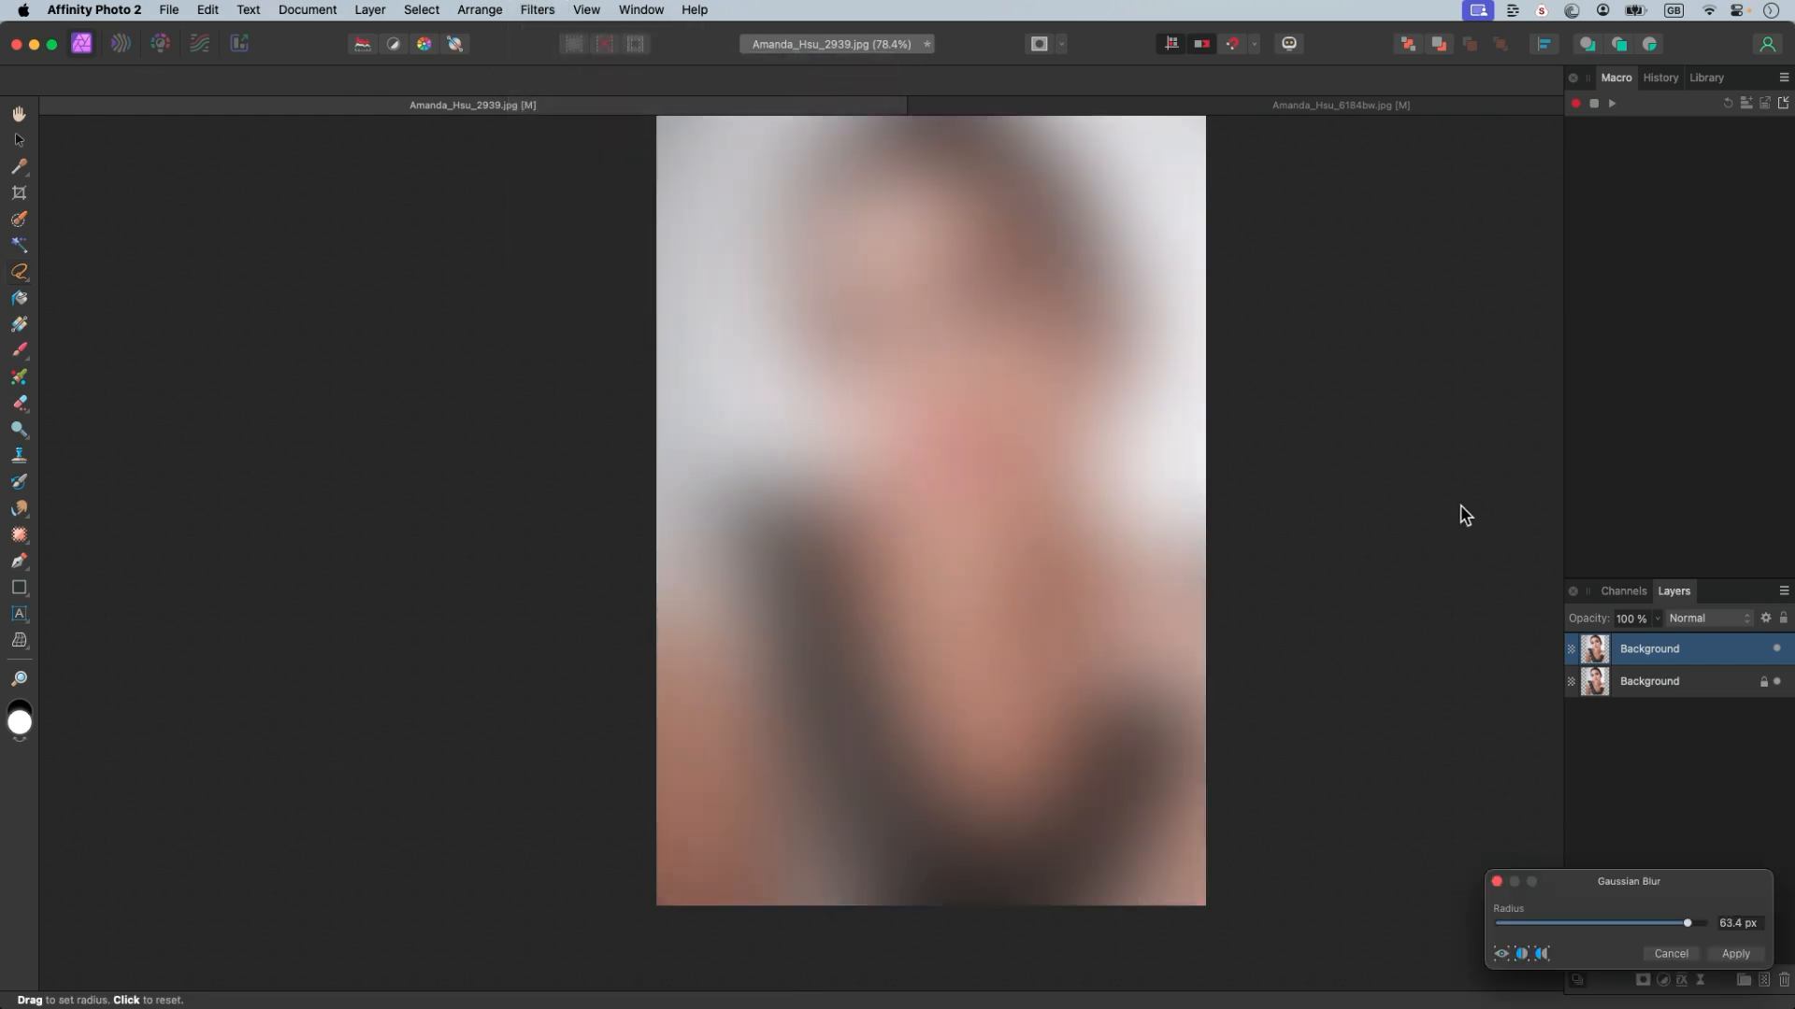
drag(1688, 923, 1559, 926)
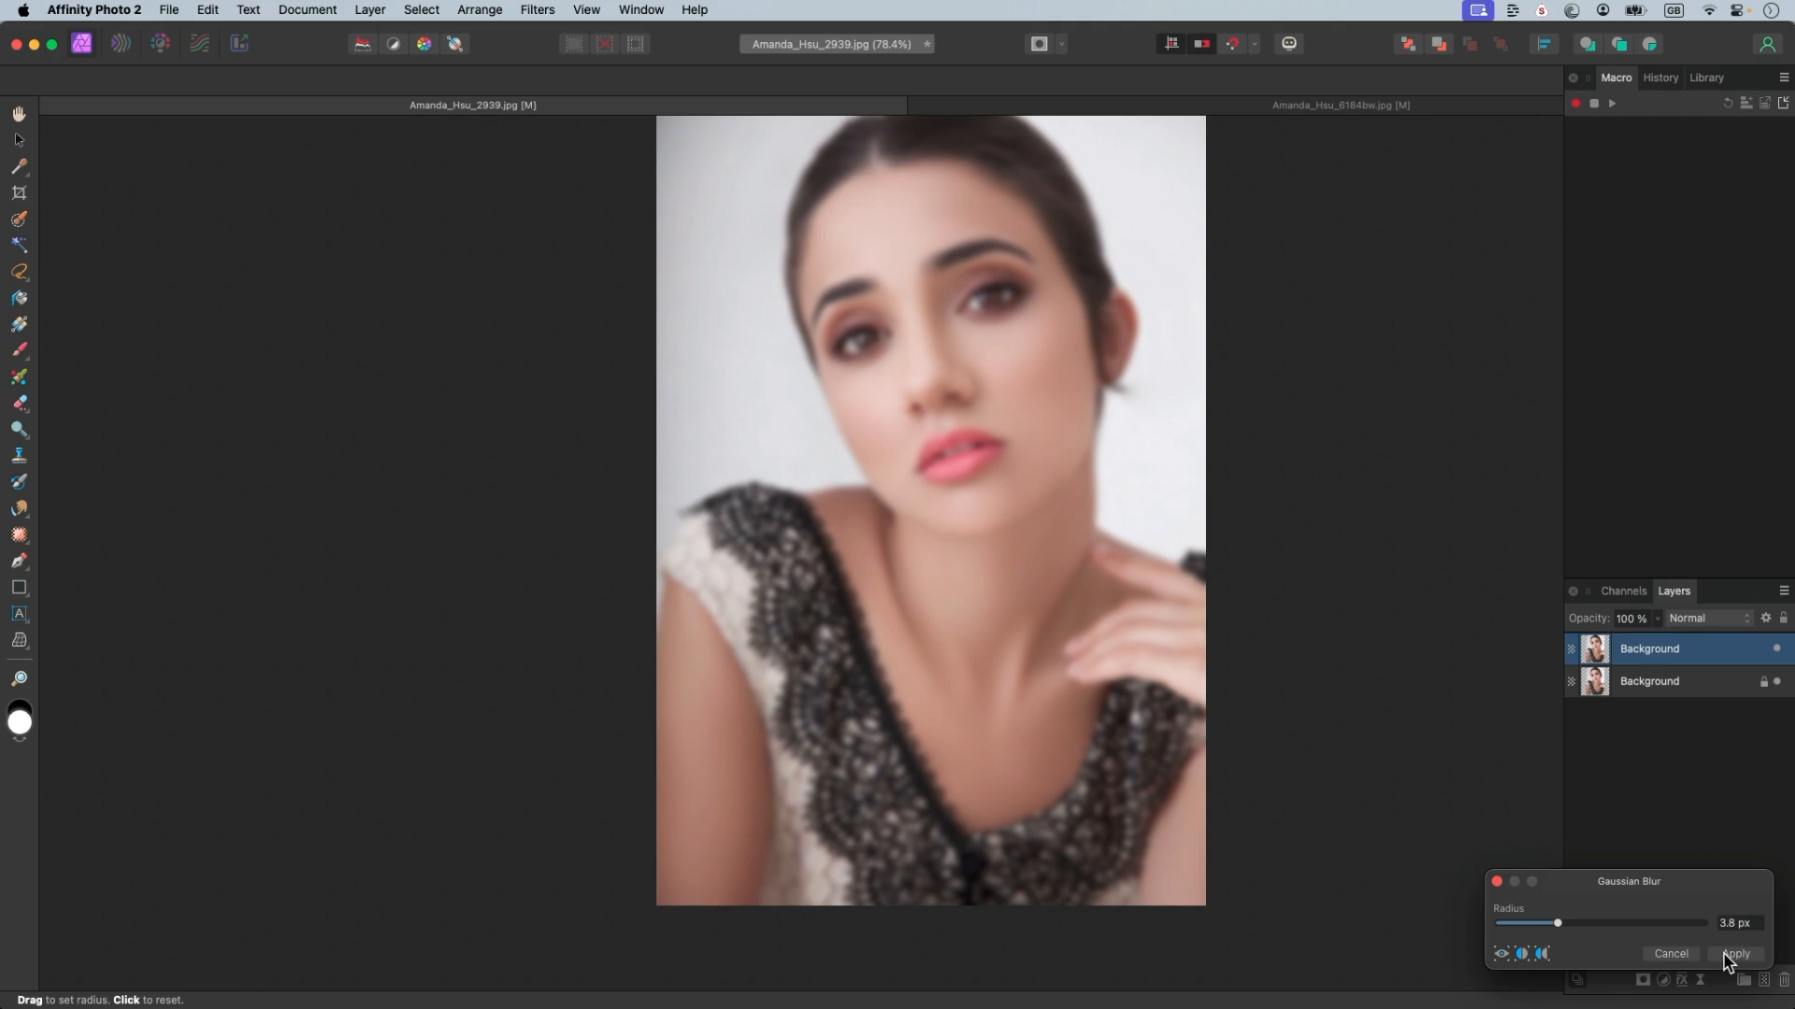
click(1653, 952)
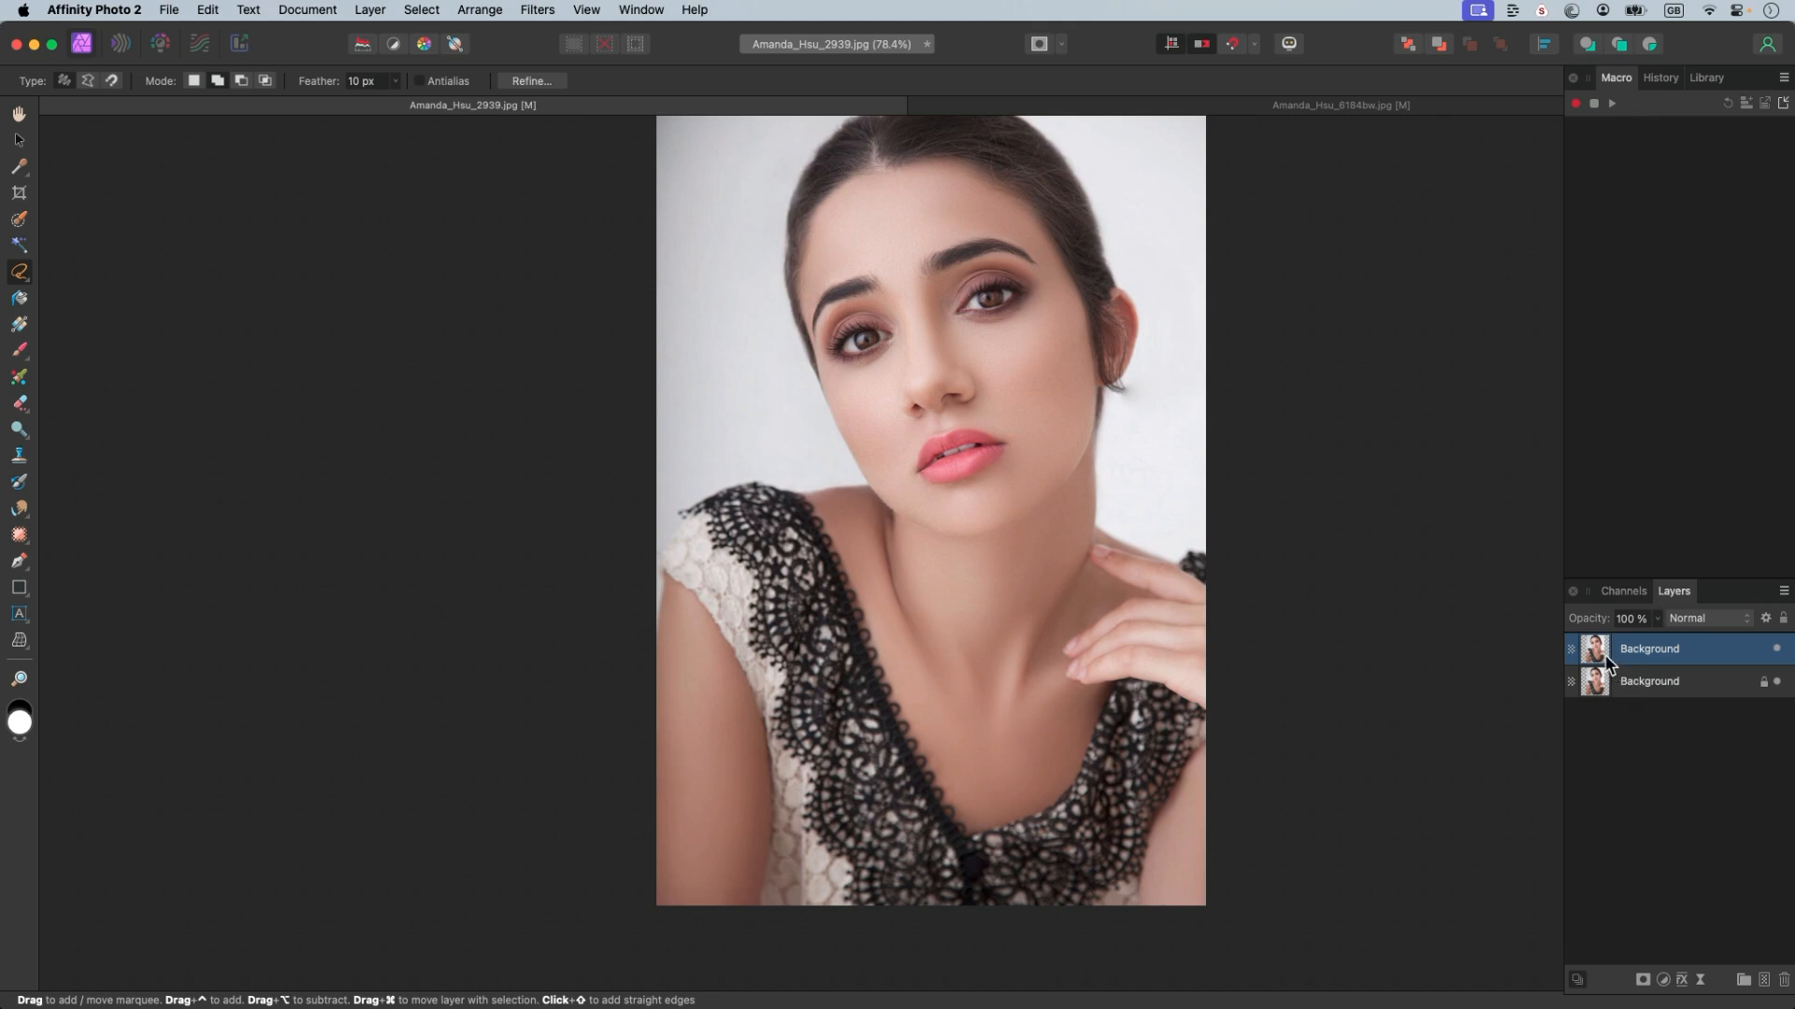
- Start recording a macro and apply a Gaussian Blur with a 3.5 px radius to the upper Background layer
click(1576, 104)
click(537, 10)
mouse_move(565, 66)
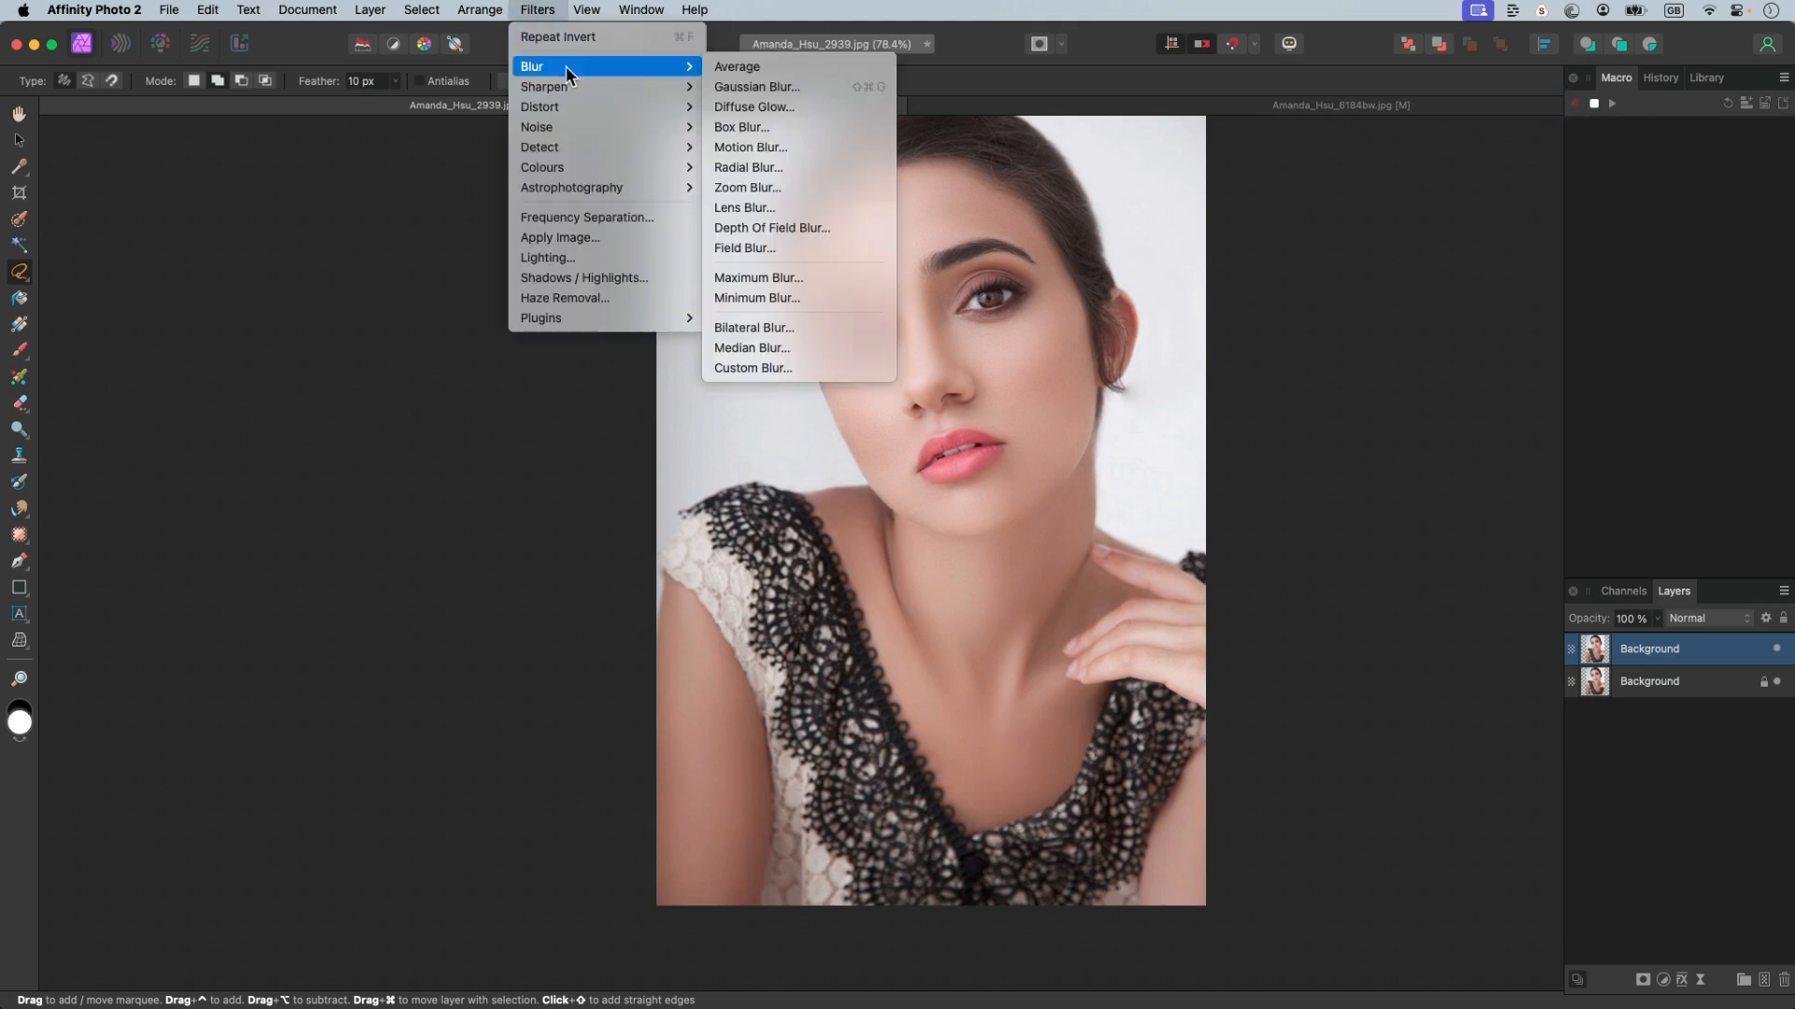
click(791, 86)
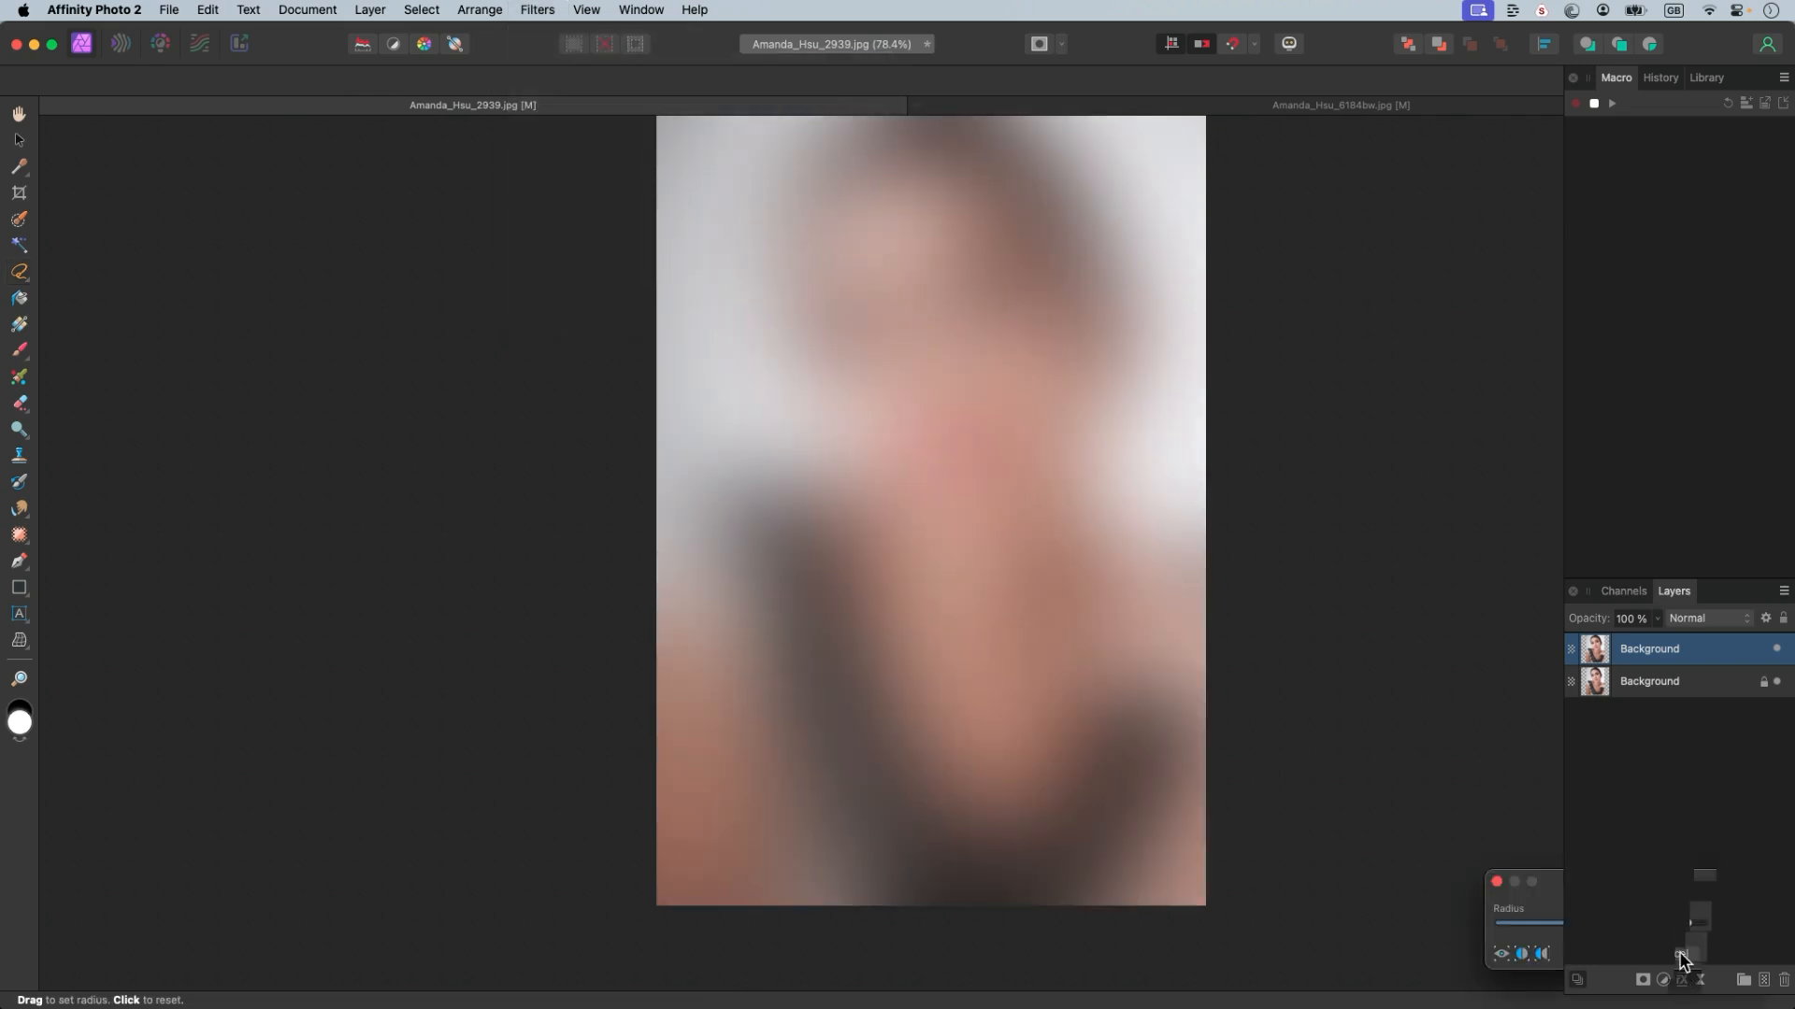
drag(1682, 924, 1555, 918)
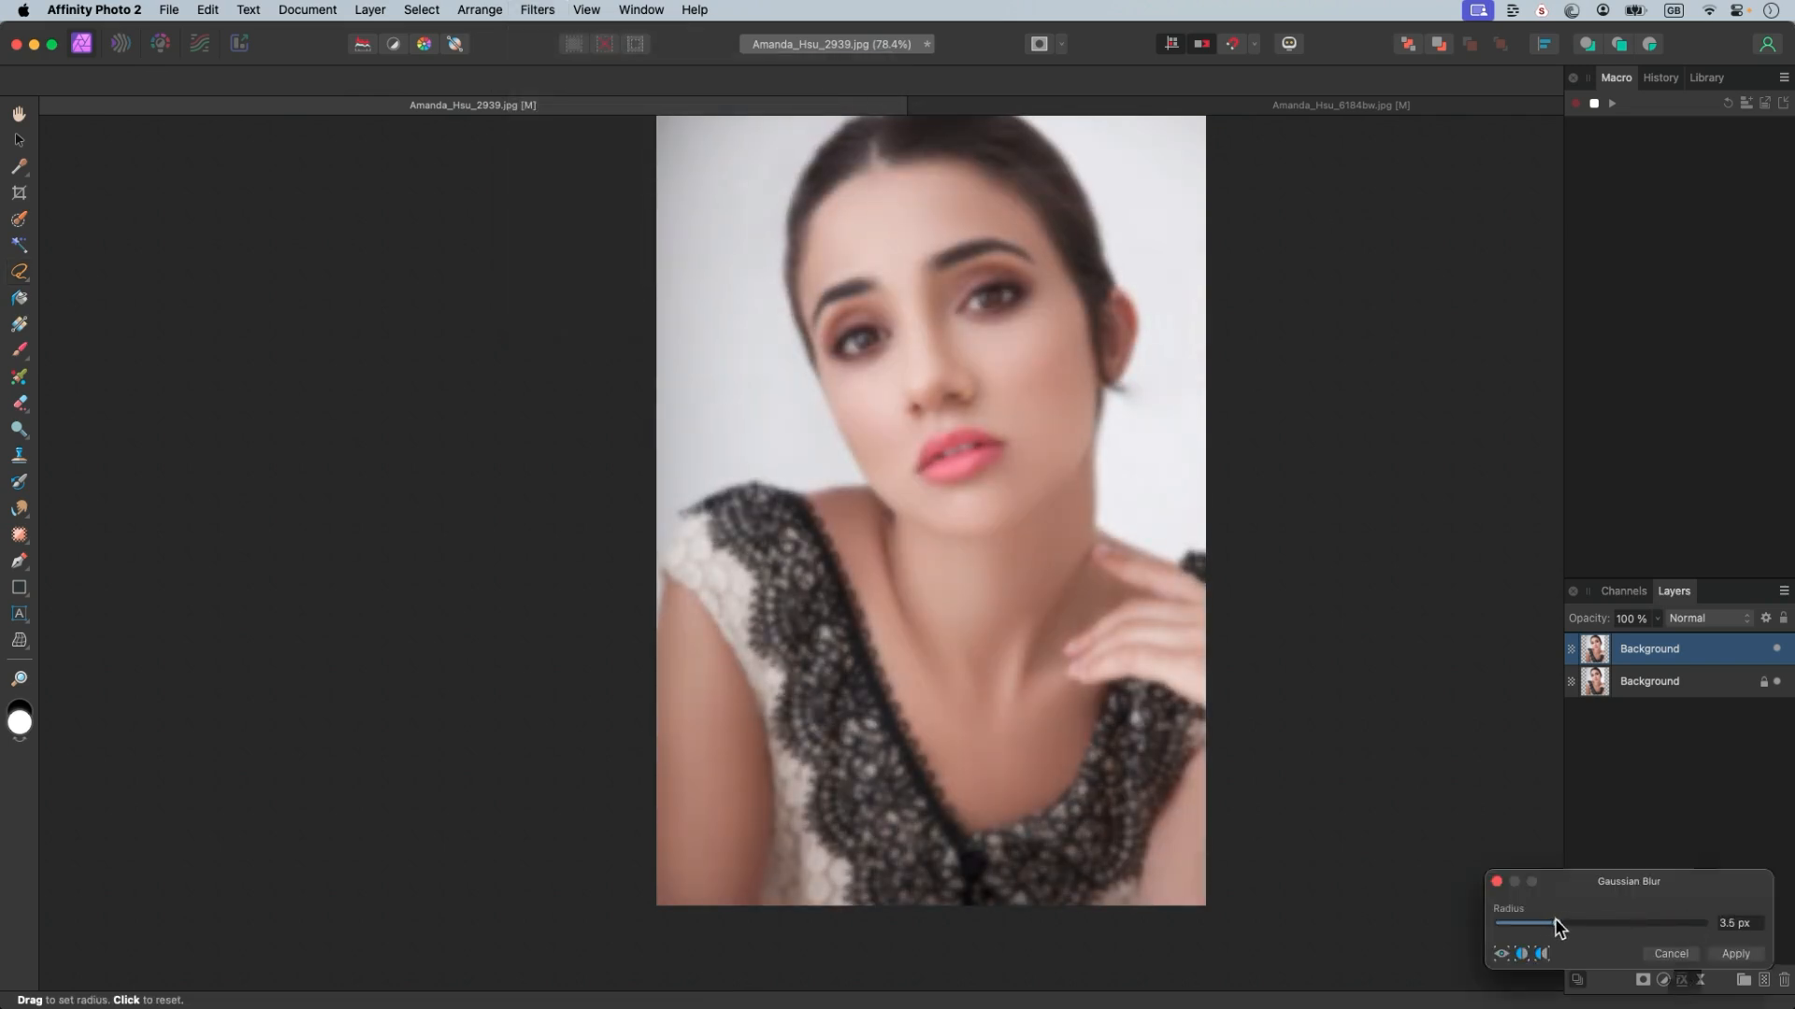
click(1736, 954)
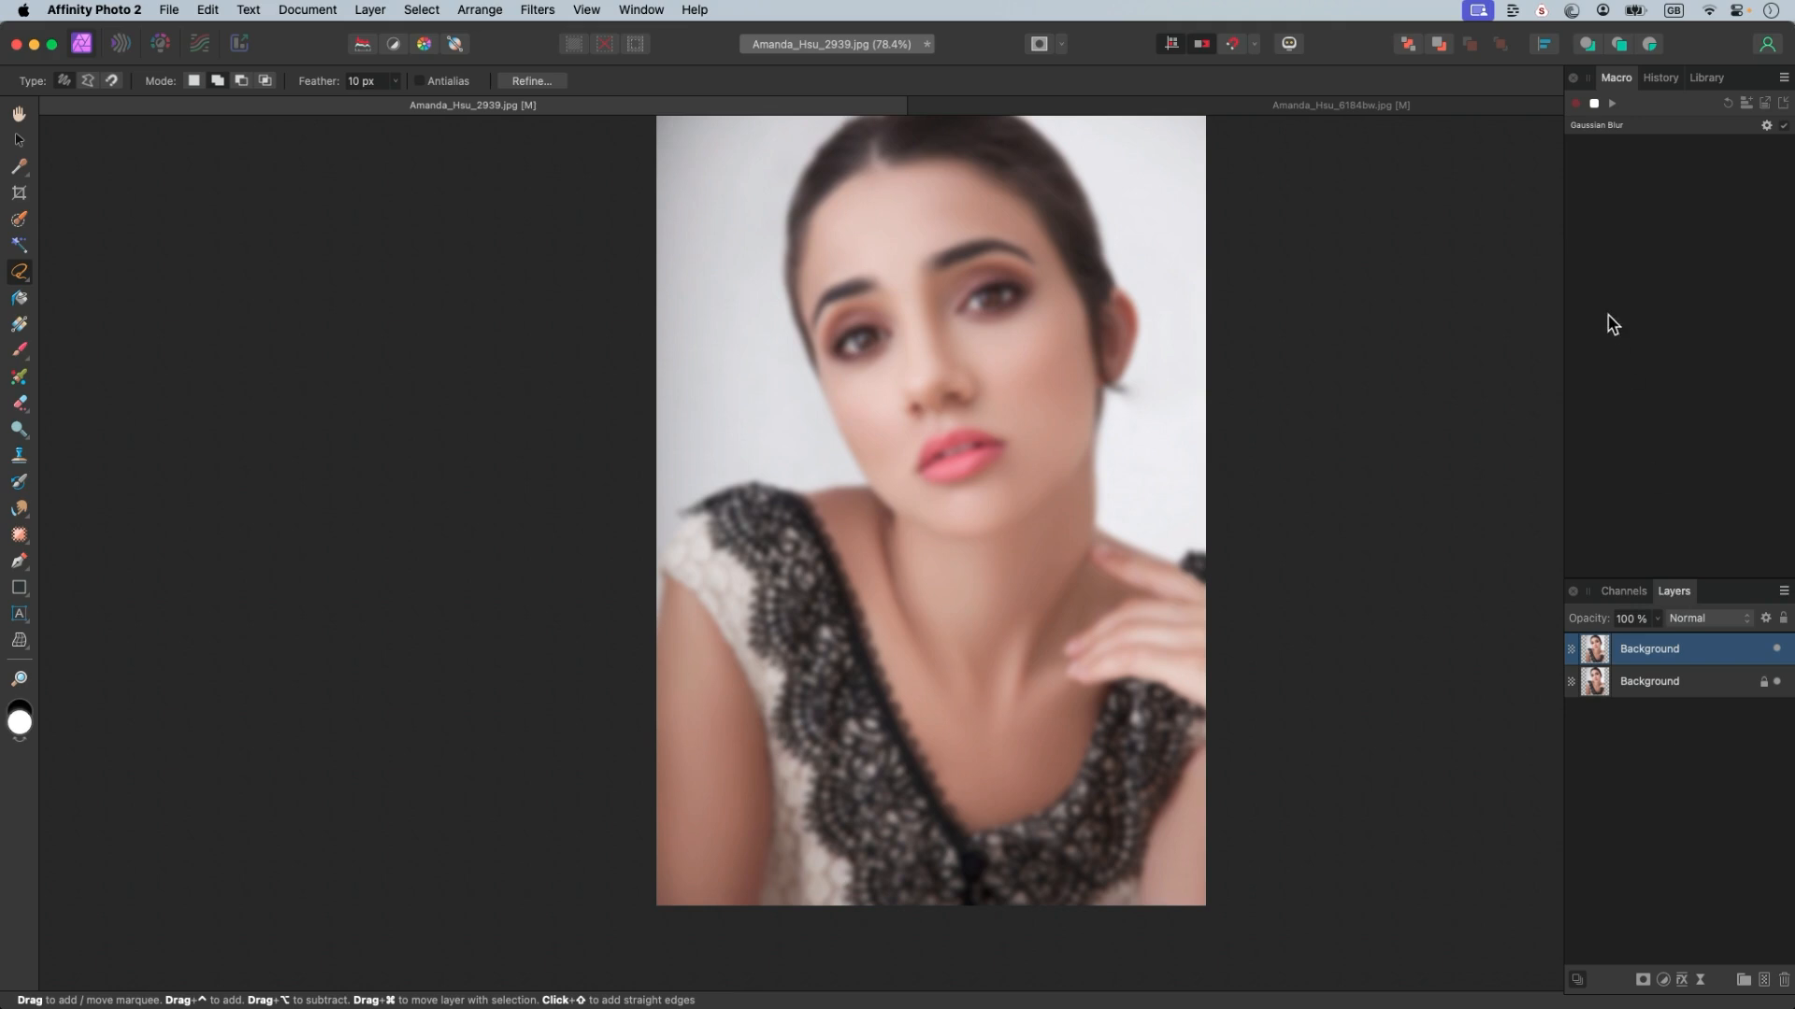
- Make the recorded blur's radius adjustable at playback under the name Radius, and stop the macro recording
click(1767, 126)
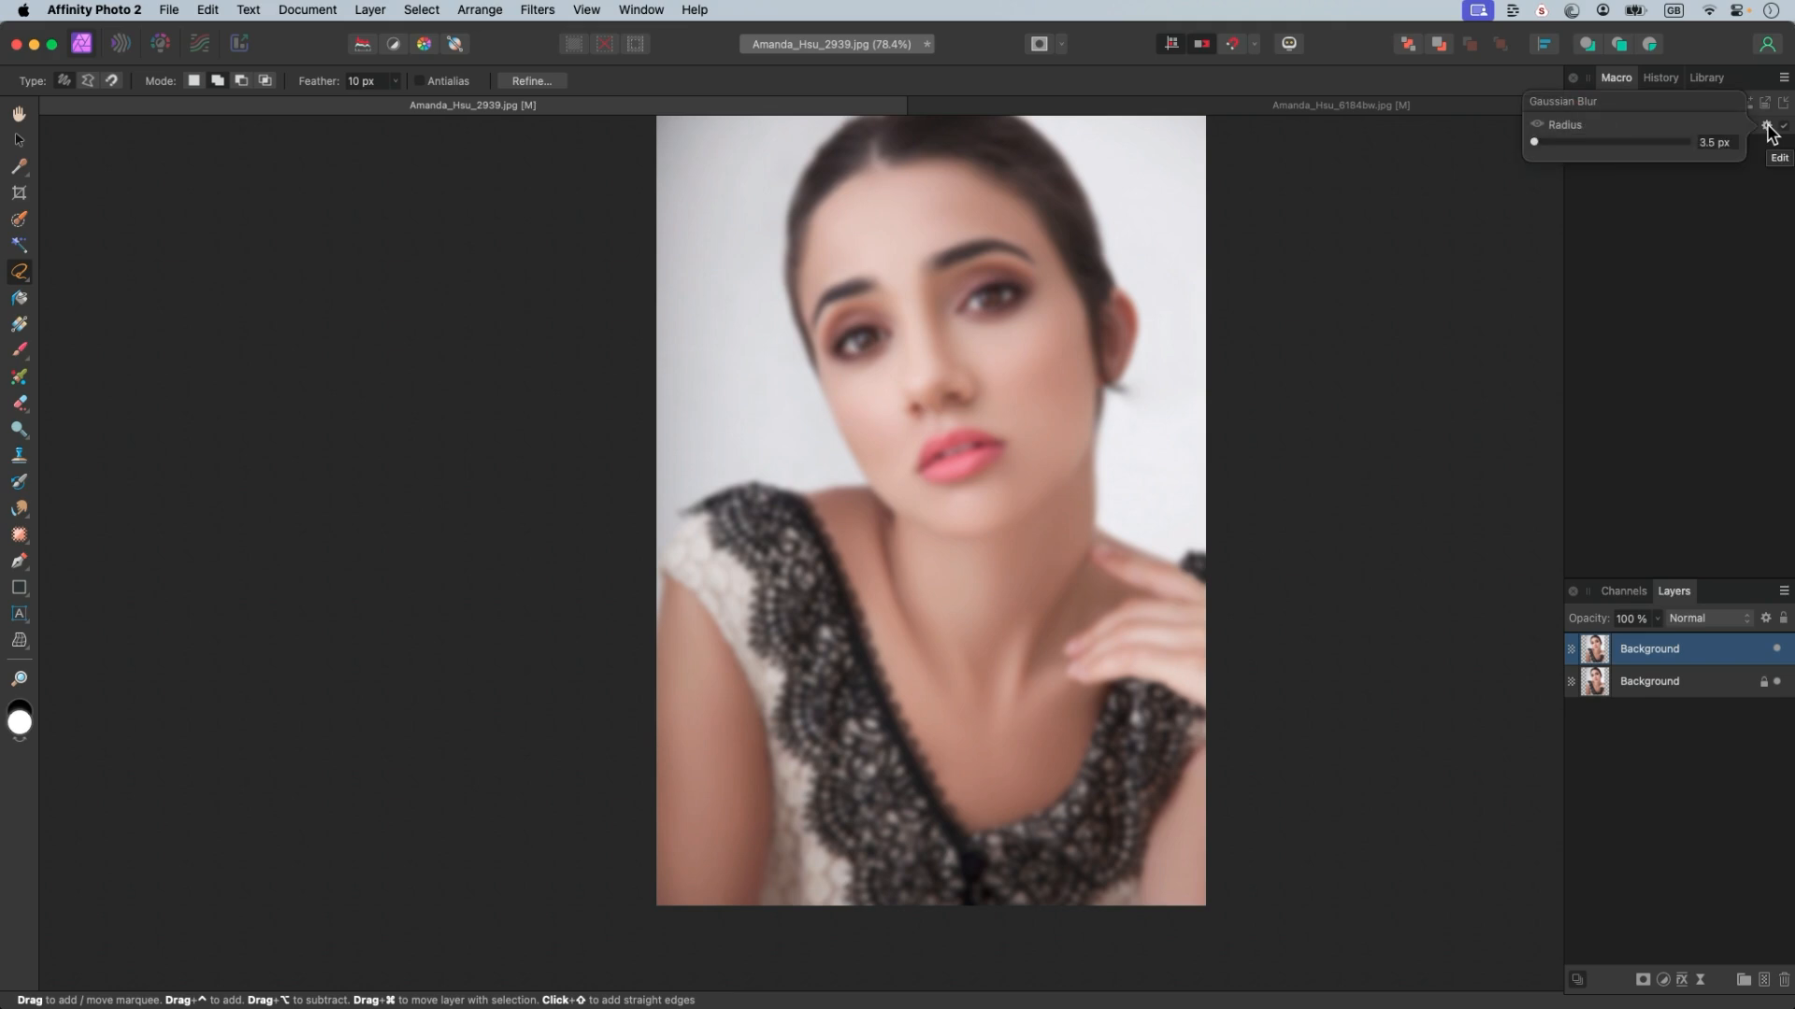
click(1537, 129)
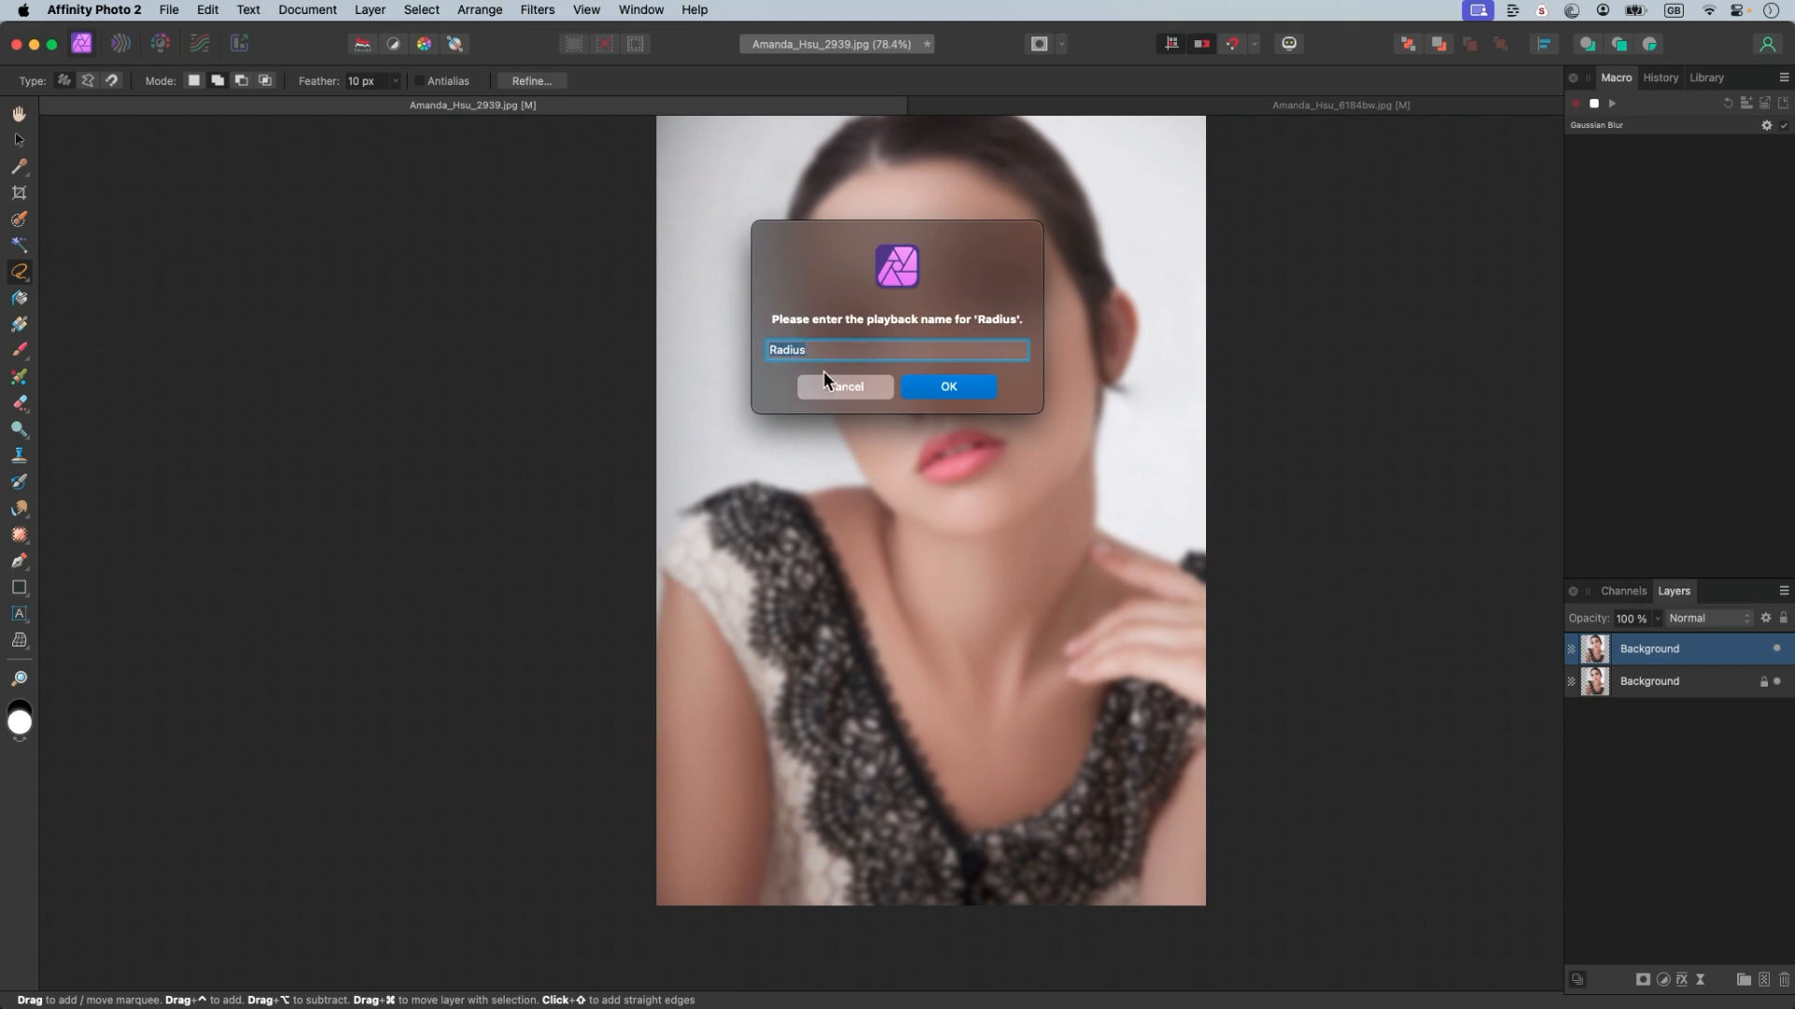
click(957, 384)
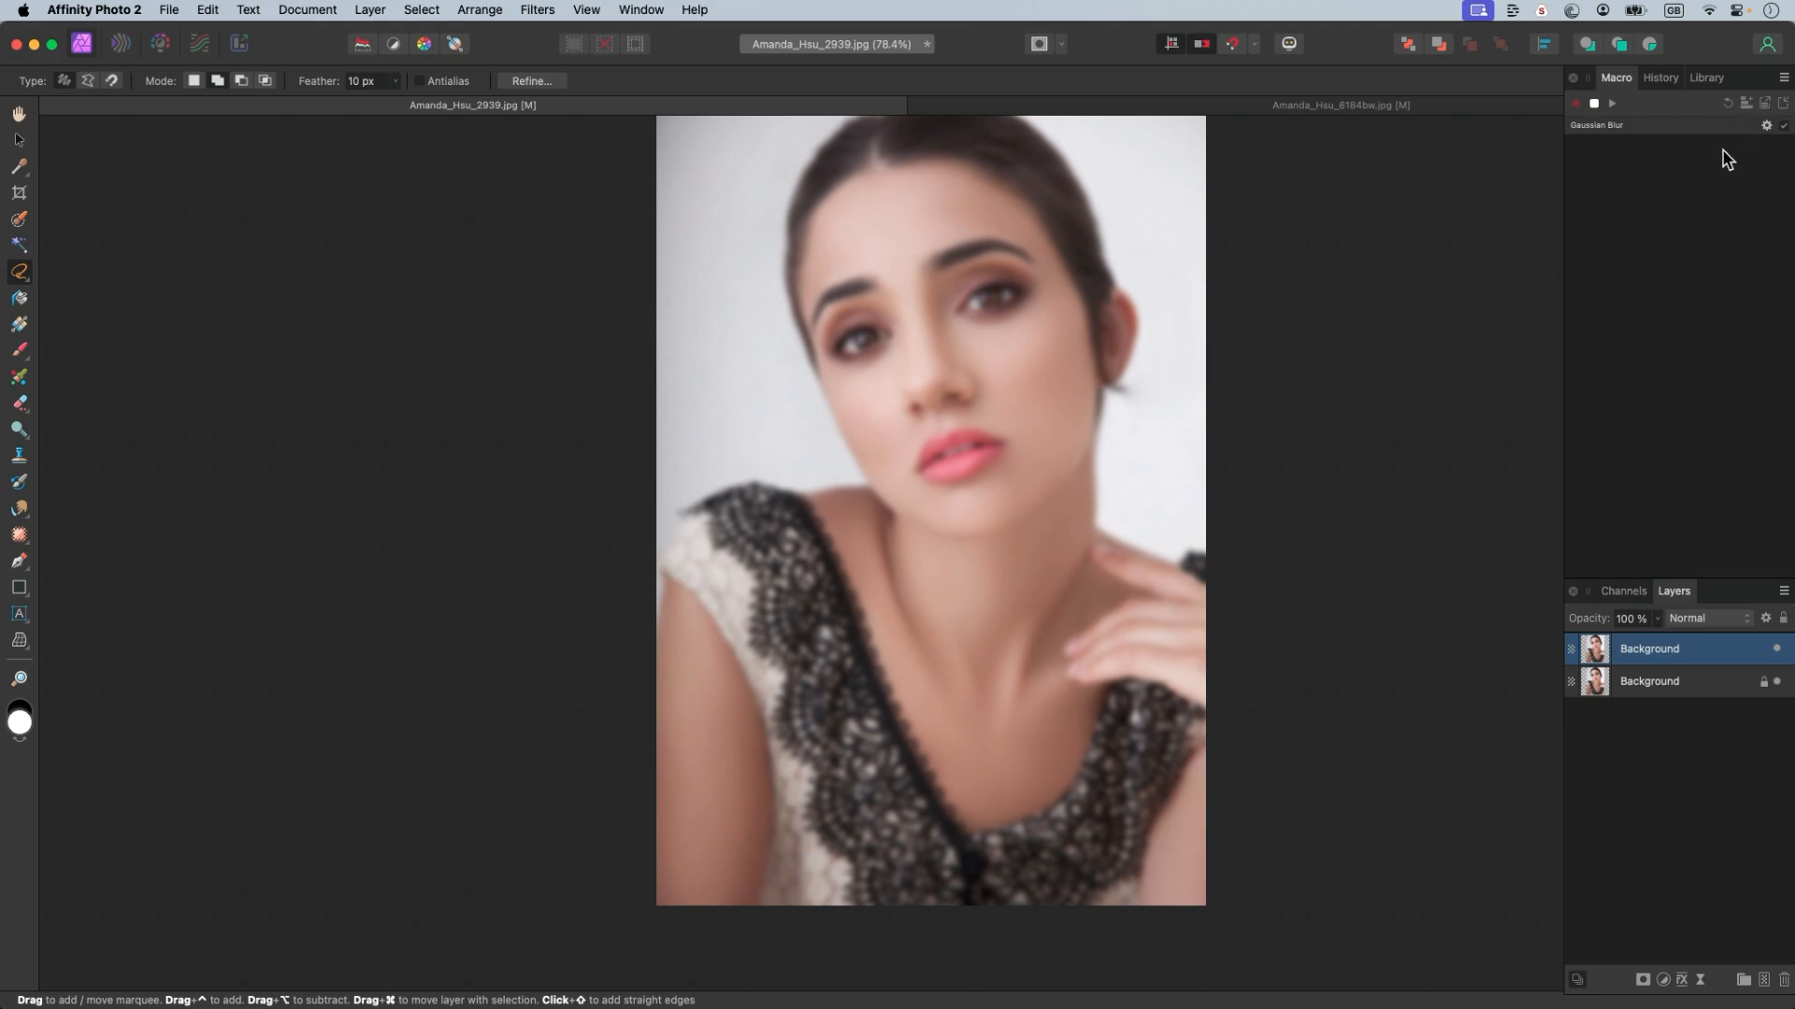
click(1594, 104)
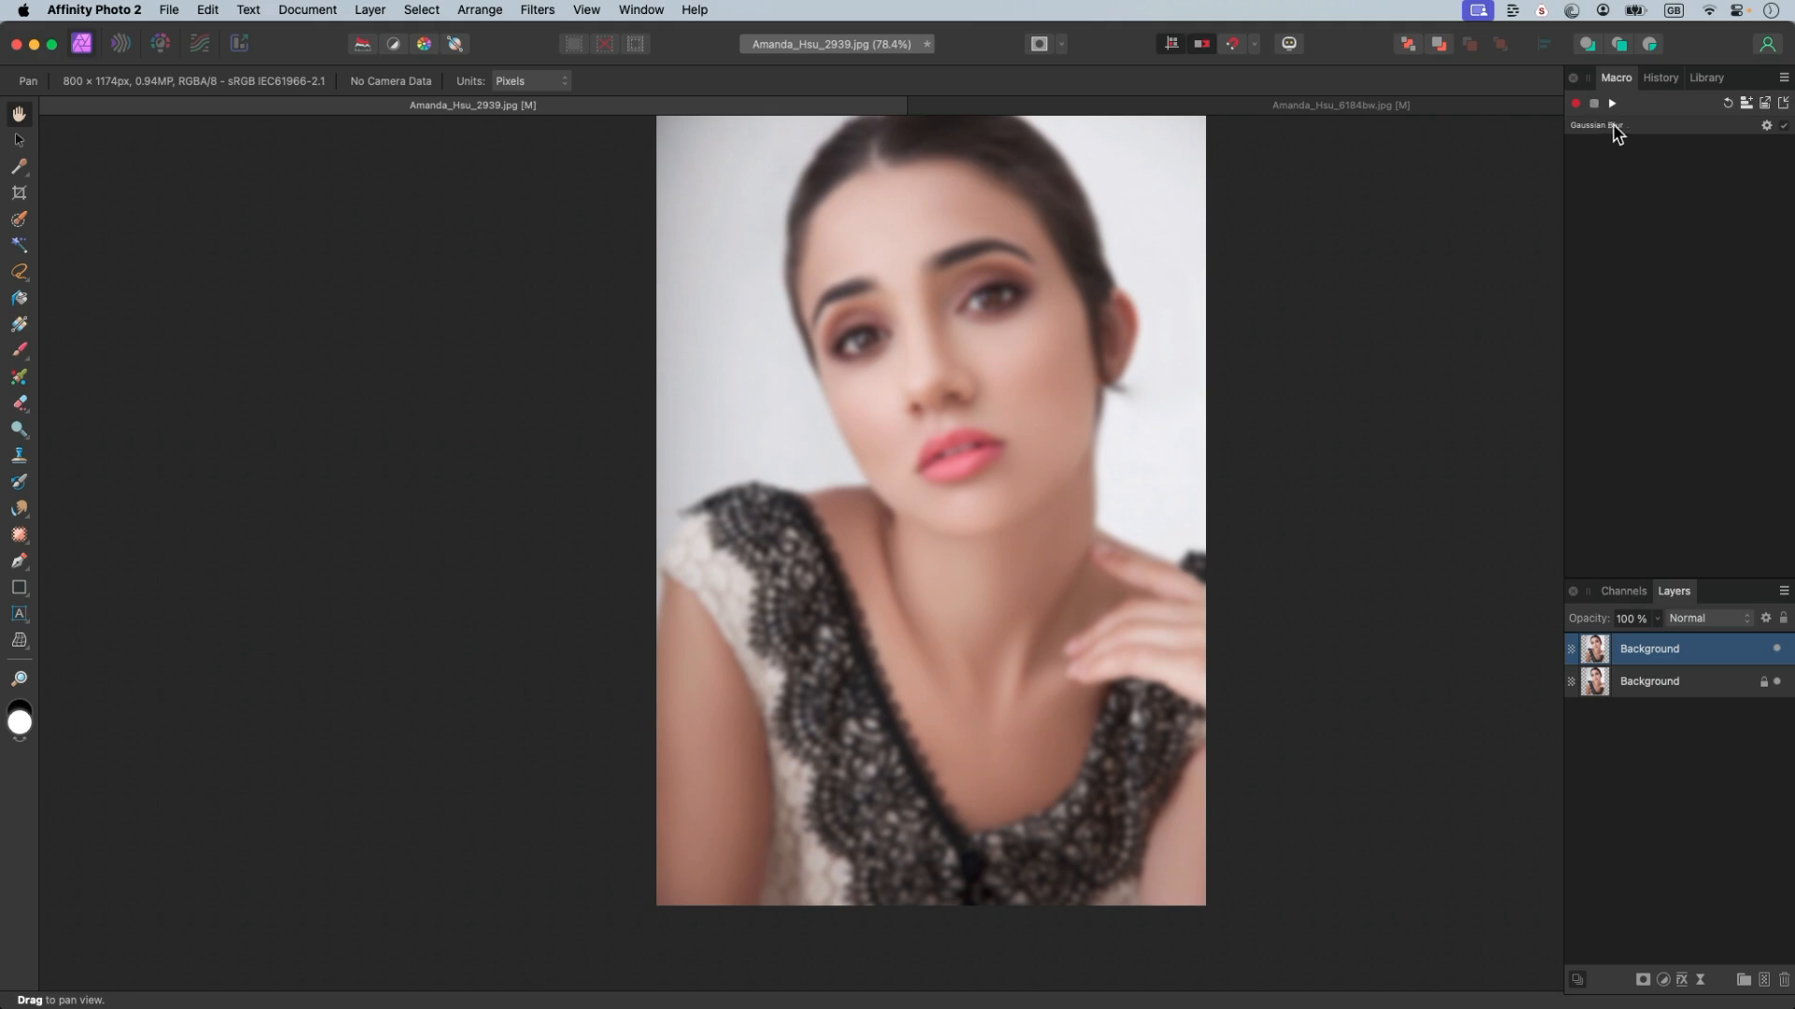
- Save the recorded macro to the Default category of the library as "Blur test"
click(1763, 104)
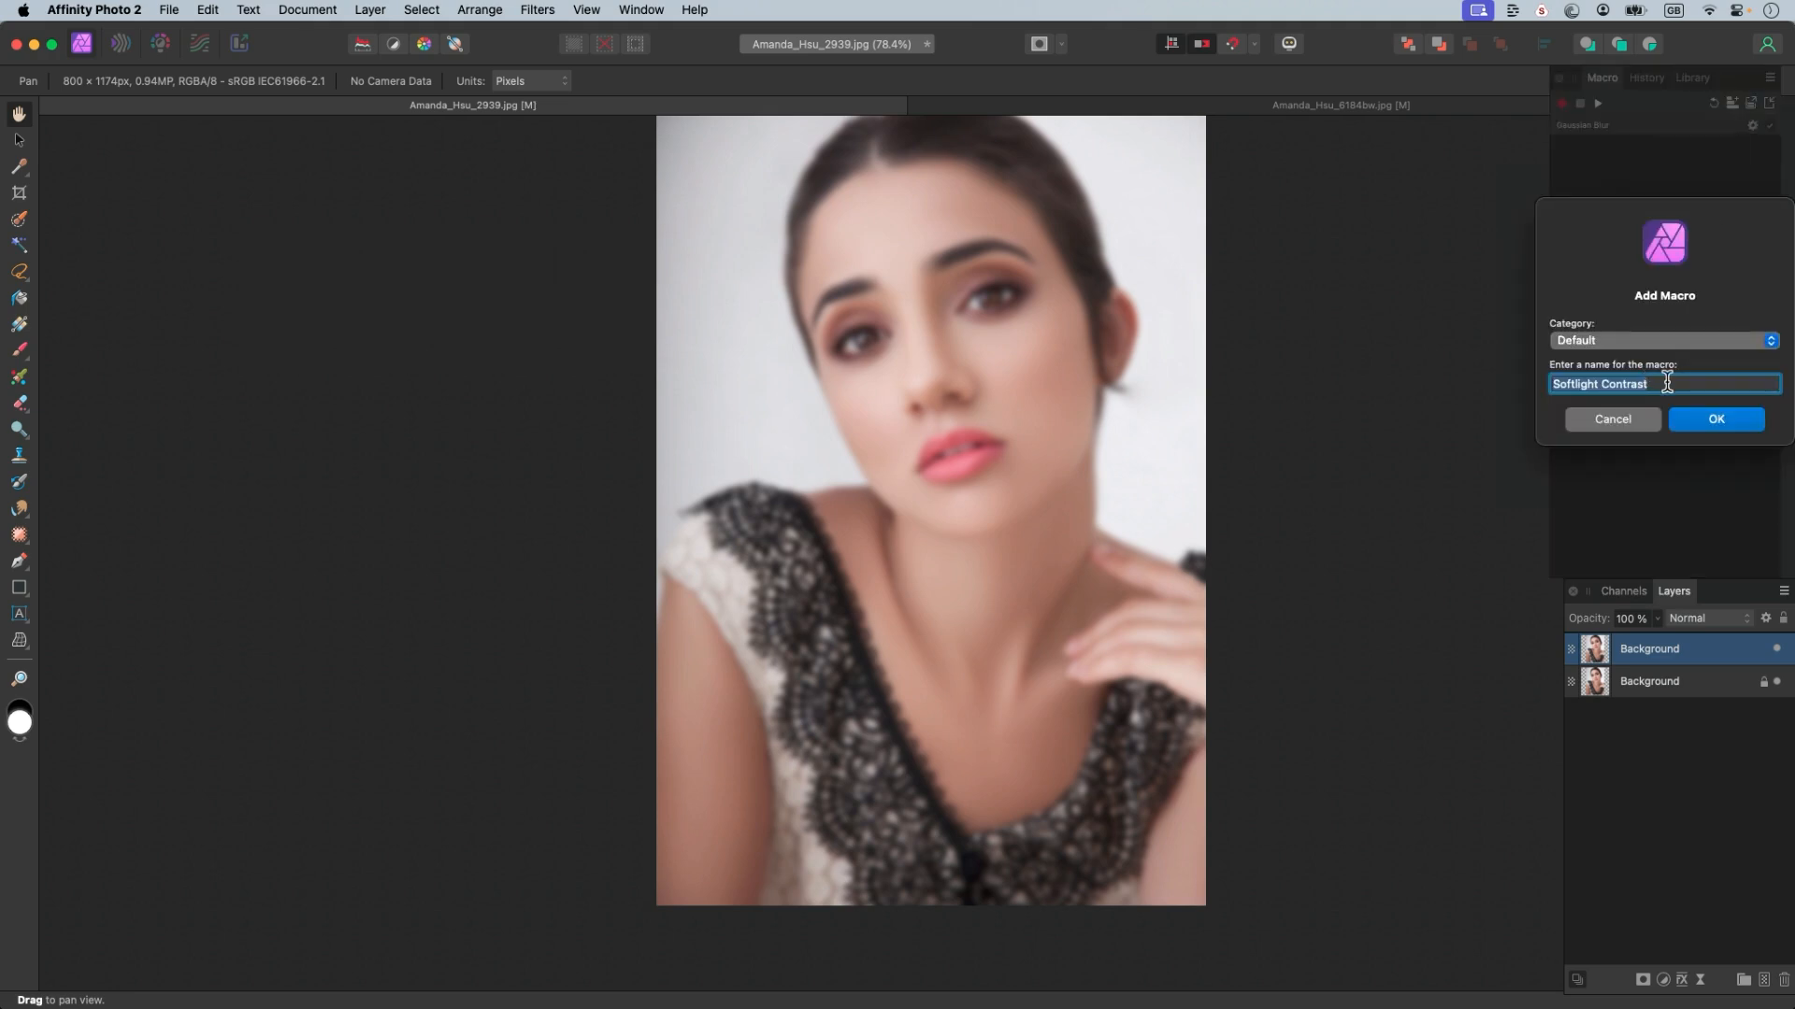
text(Blur test)
click(1722, 422)
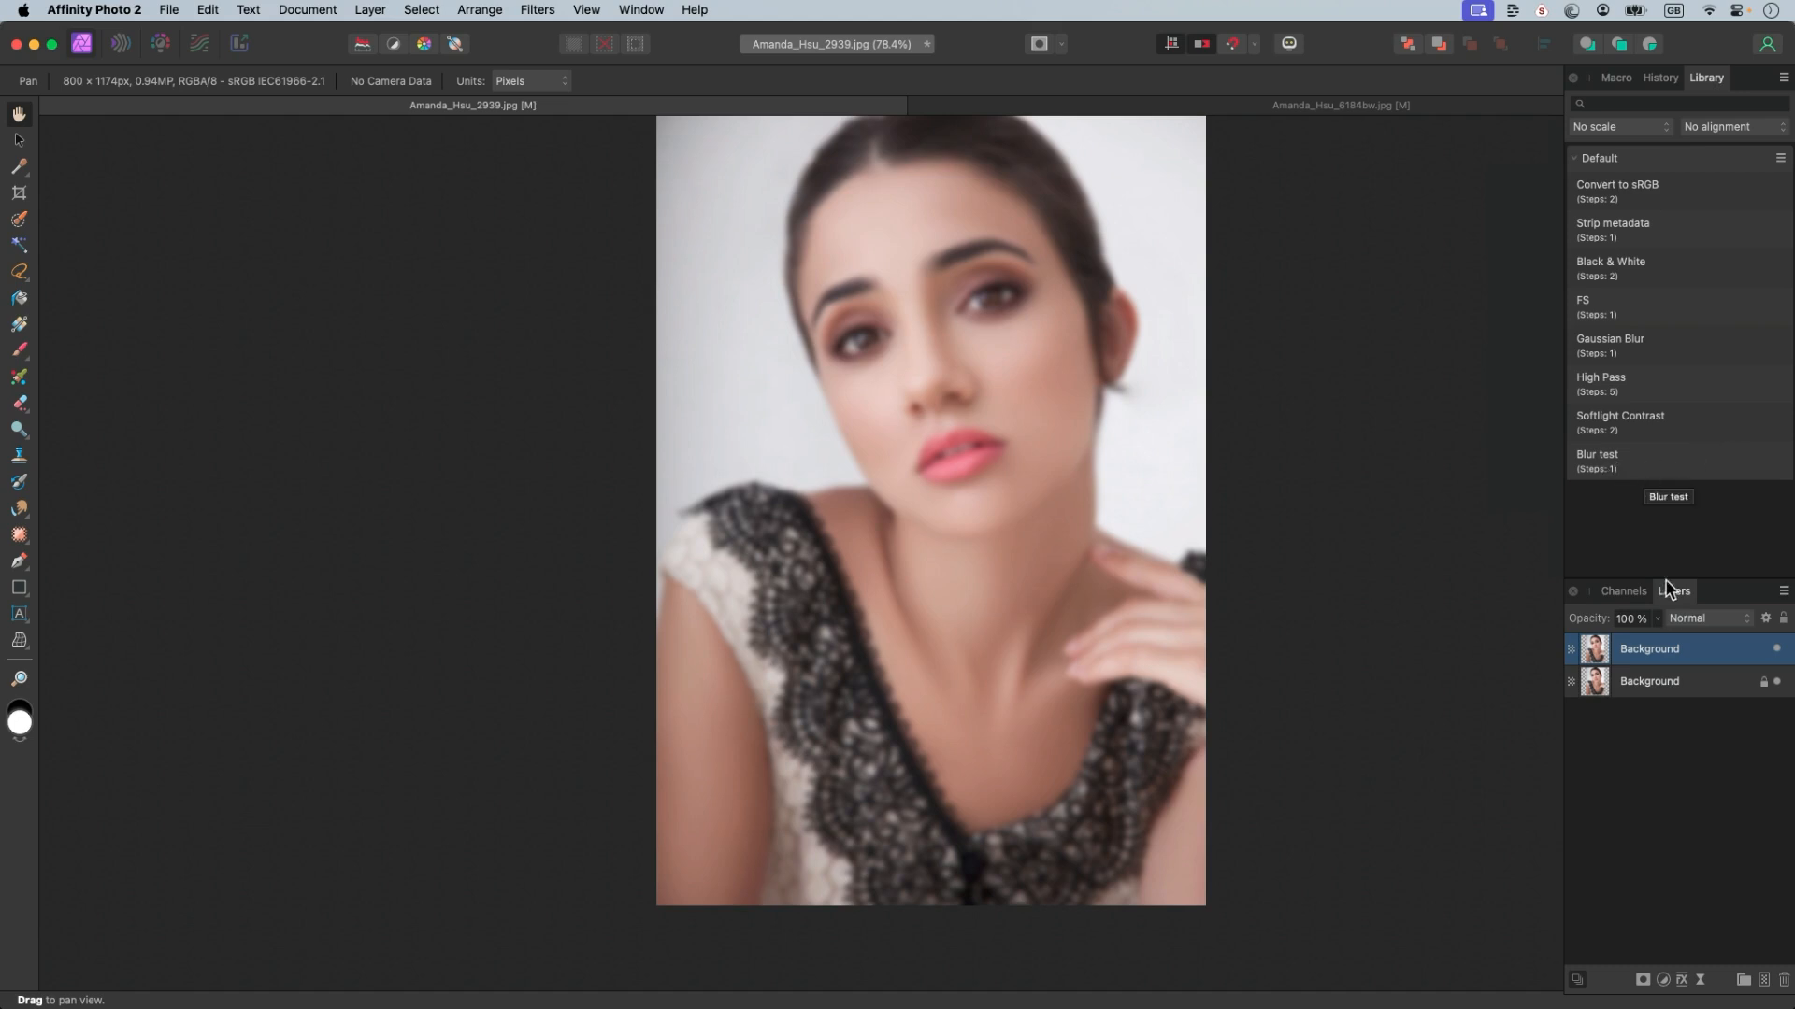
- Return the portrait to the history state before the Gaussian Blur and bring the macro library back up
click(1661, 79)
click(1664, 532)
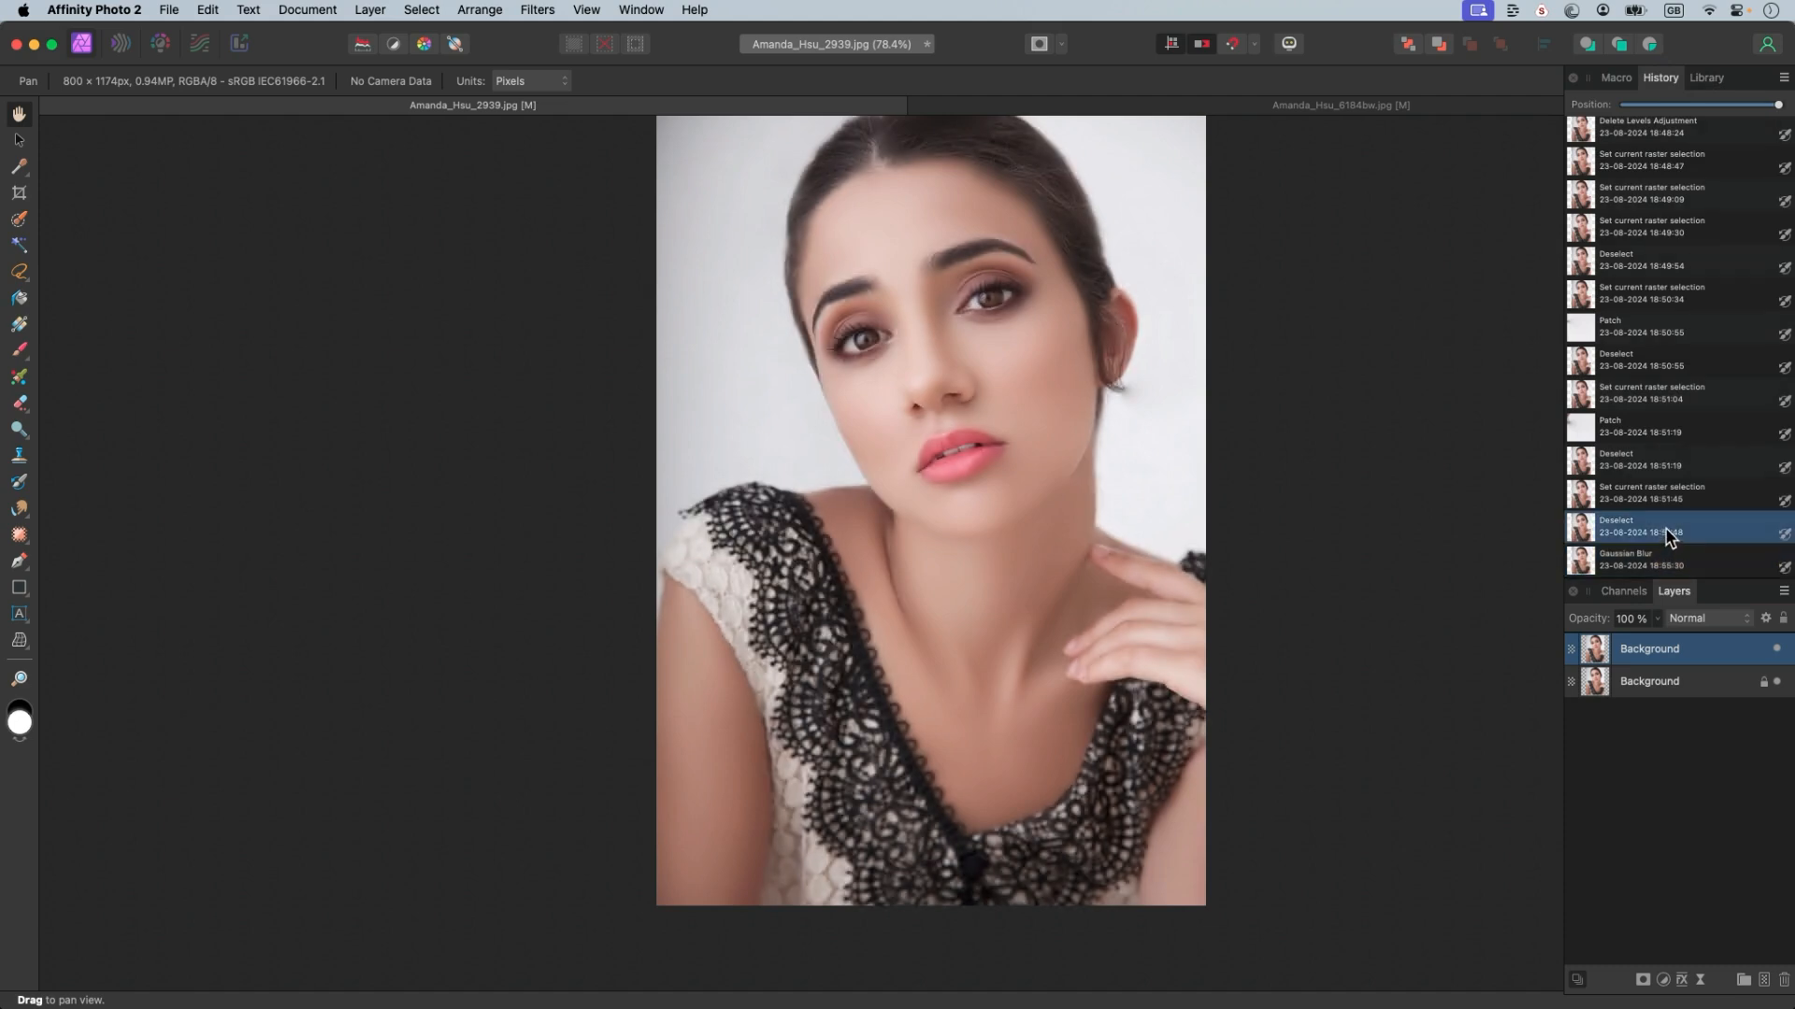
click(1611, 77)
click(1707, 79)
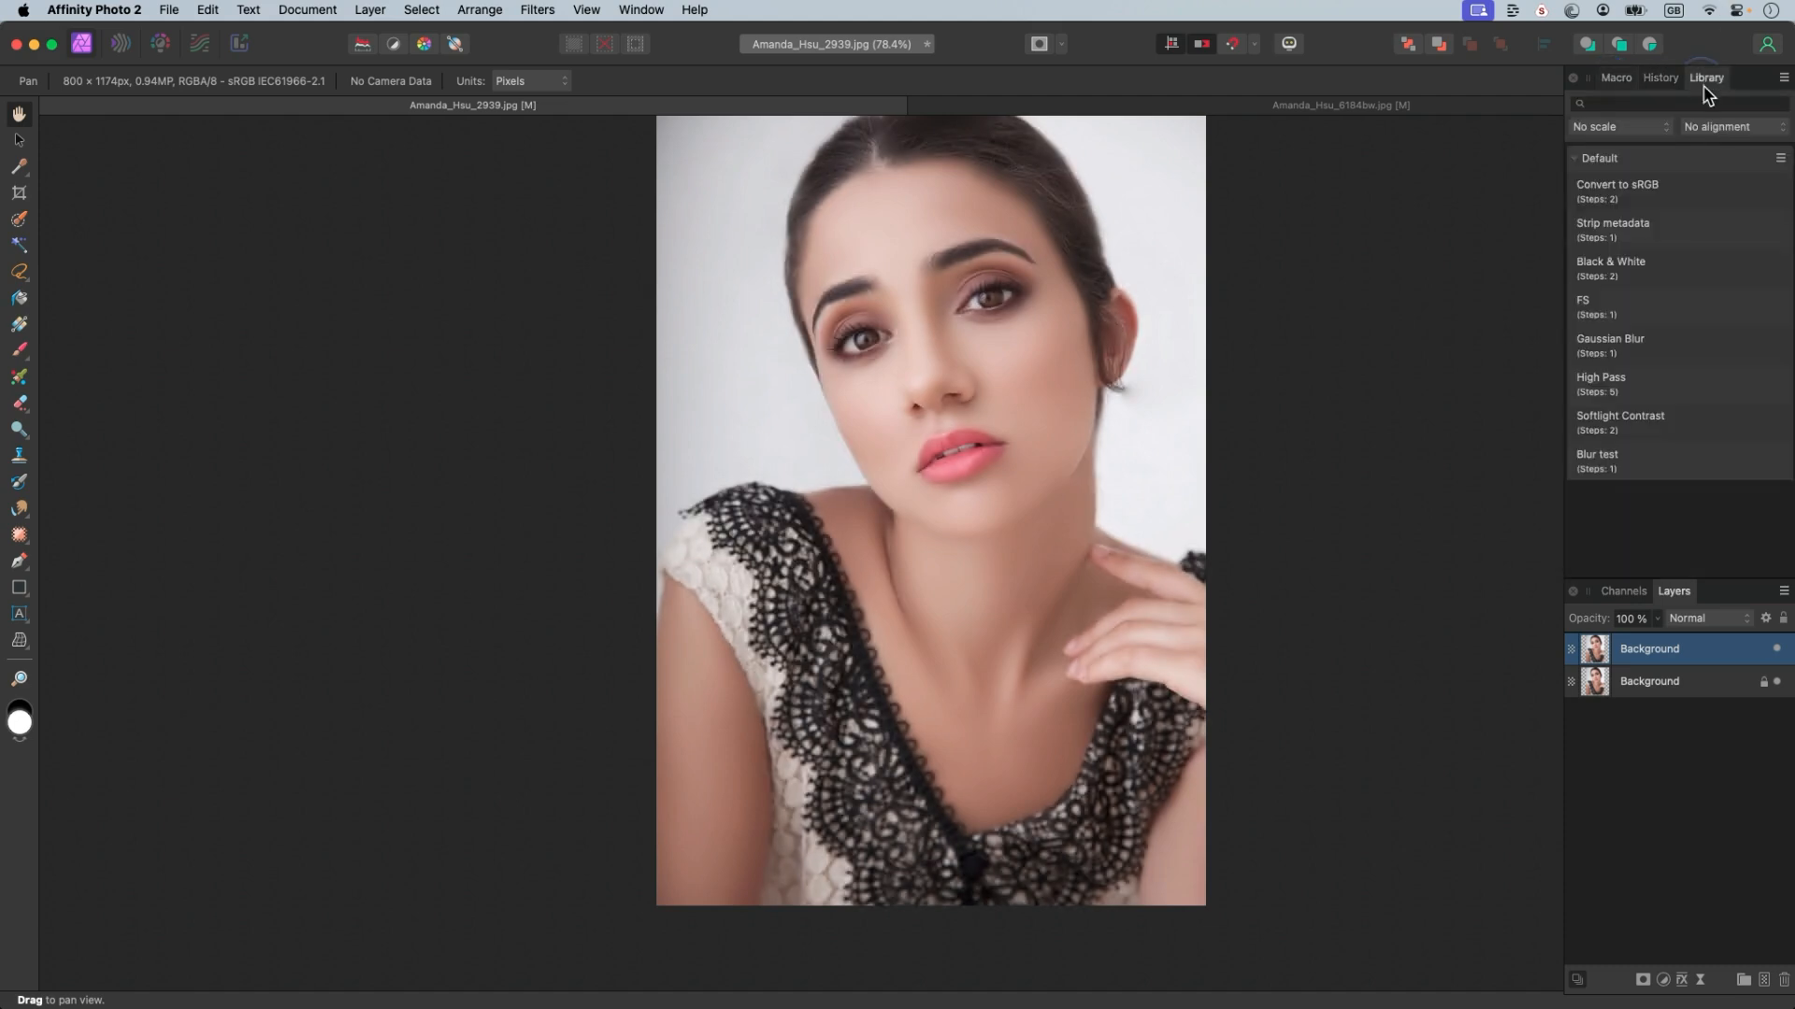
- Run the Blur test macro to show its adjustable Radius setting, and close it without applying the blur
click(1642, 465)
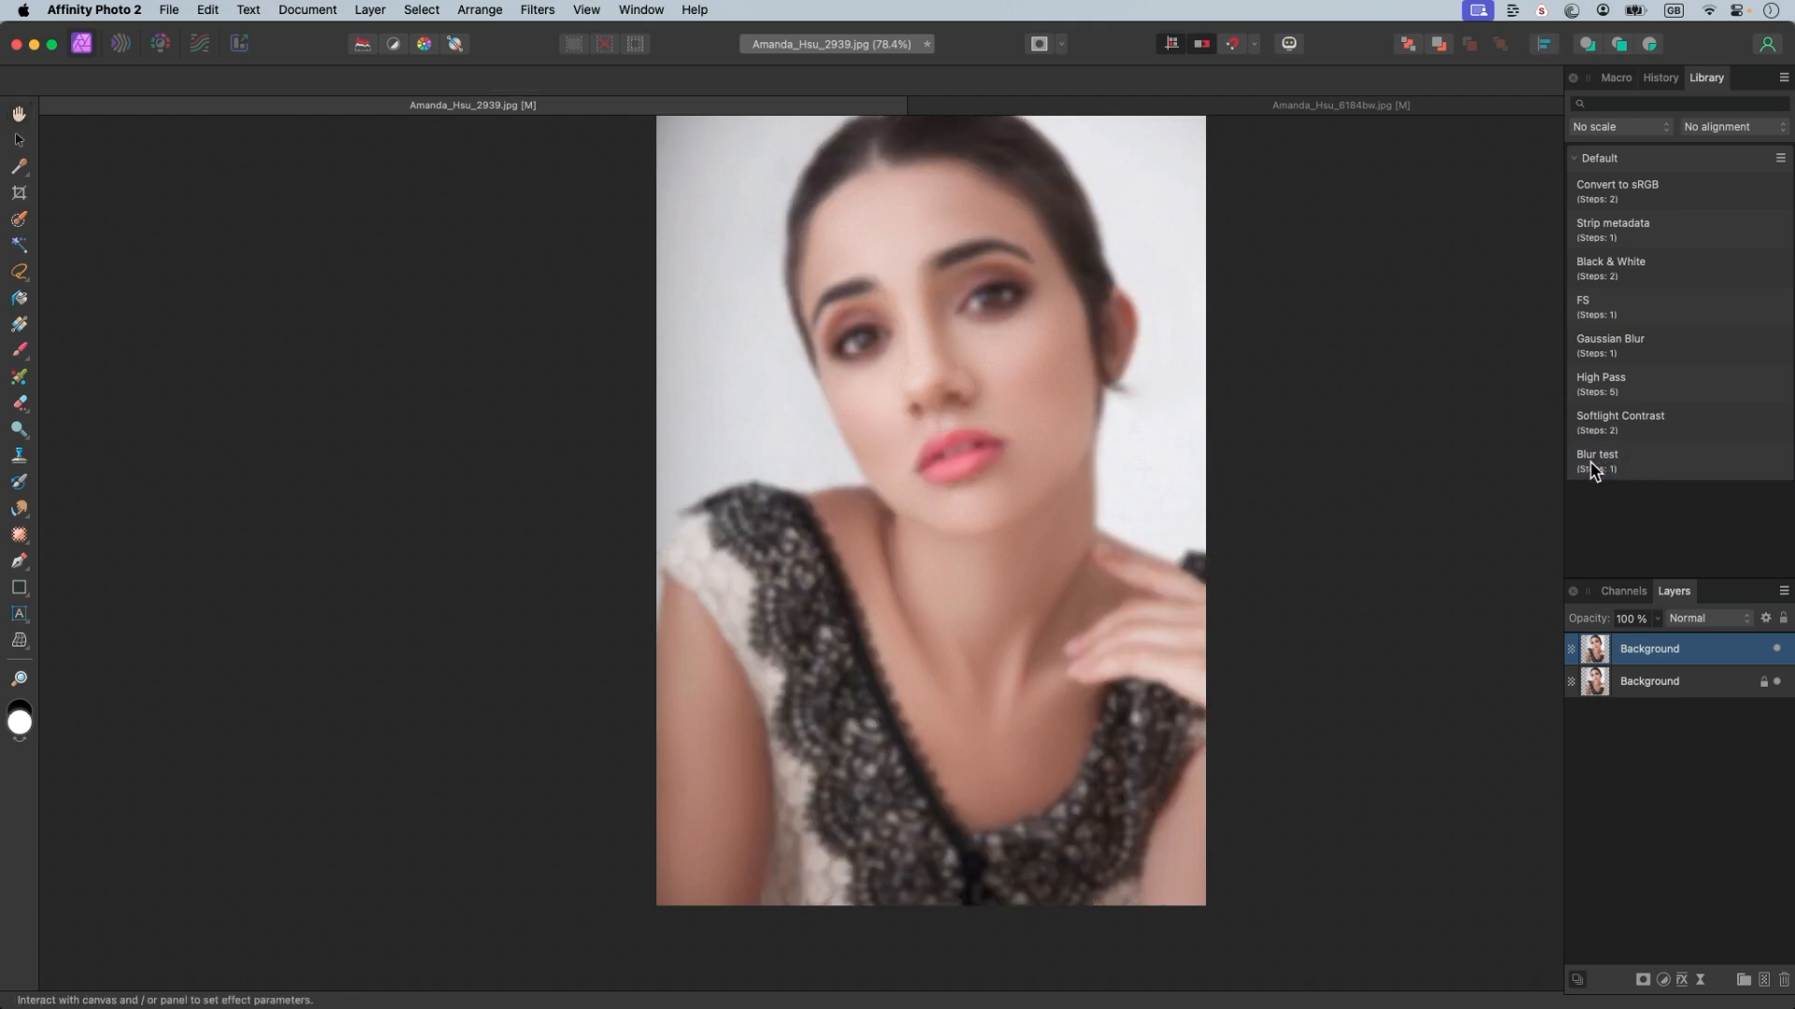
drag(1655, 883, 1638, 553)
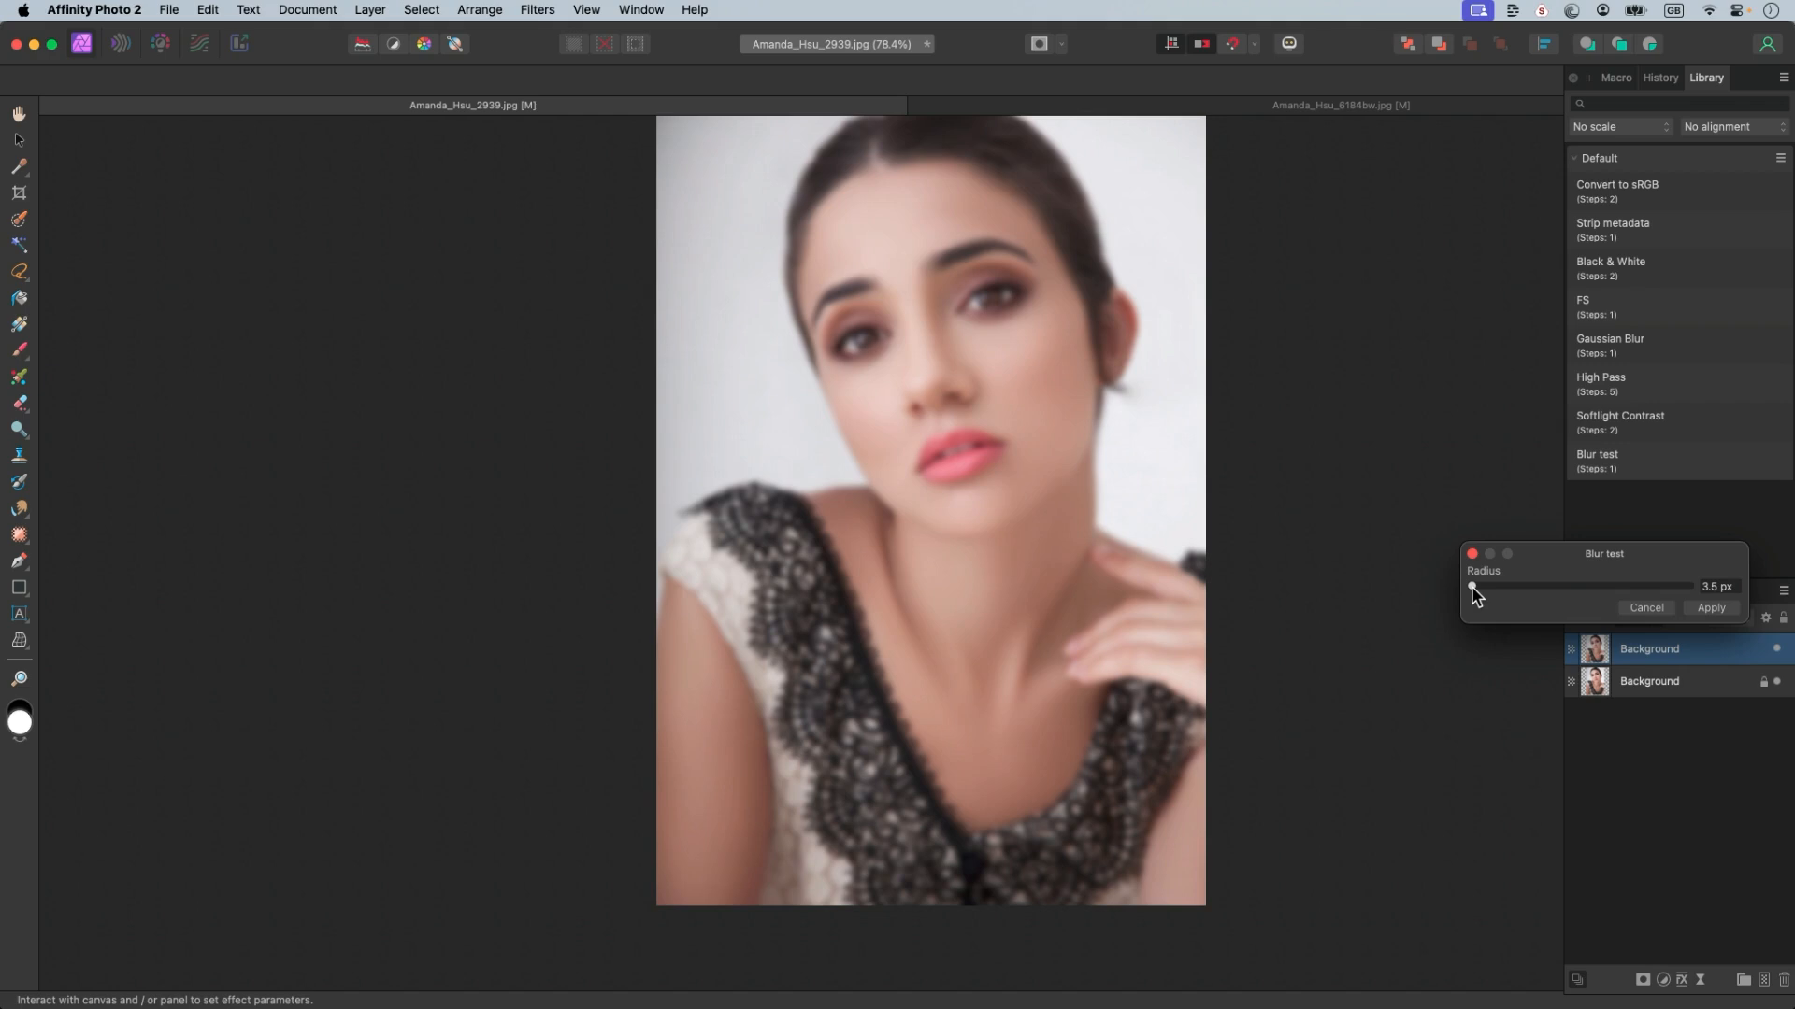
click(1472, 553)
- Add a Curves adjustment and brighten the forehead skin tone by sampling it directly on the portrait with the Picker
click(1663, 979)
click(1599, 916)
click(1663, 979)
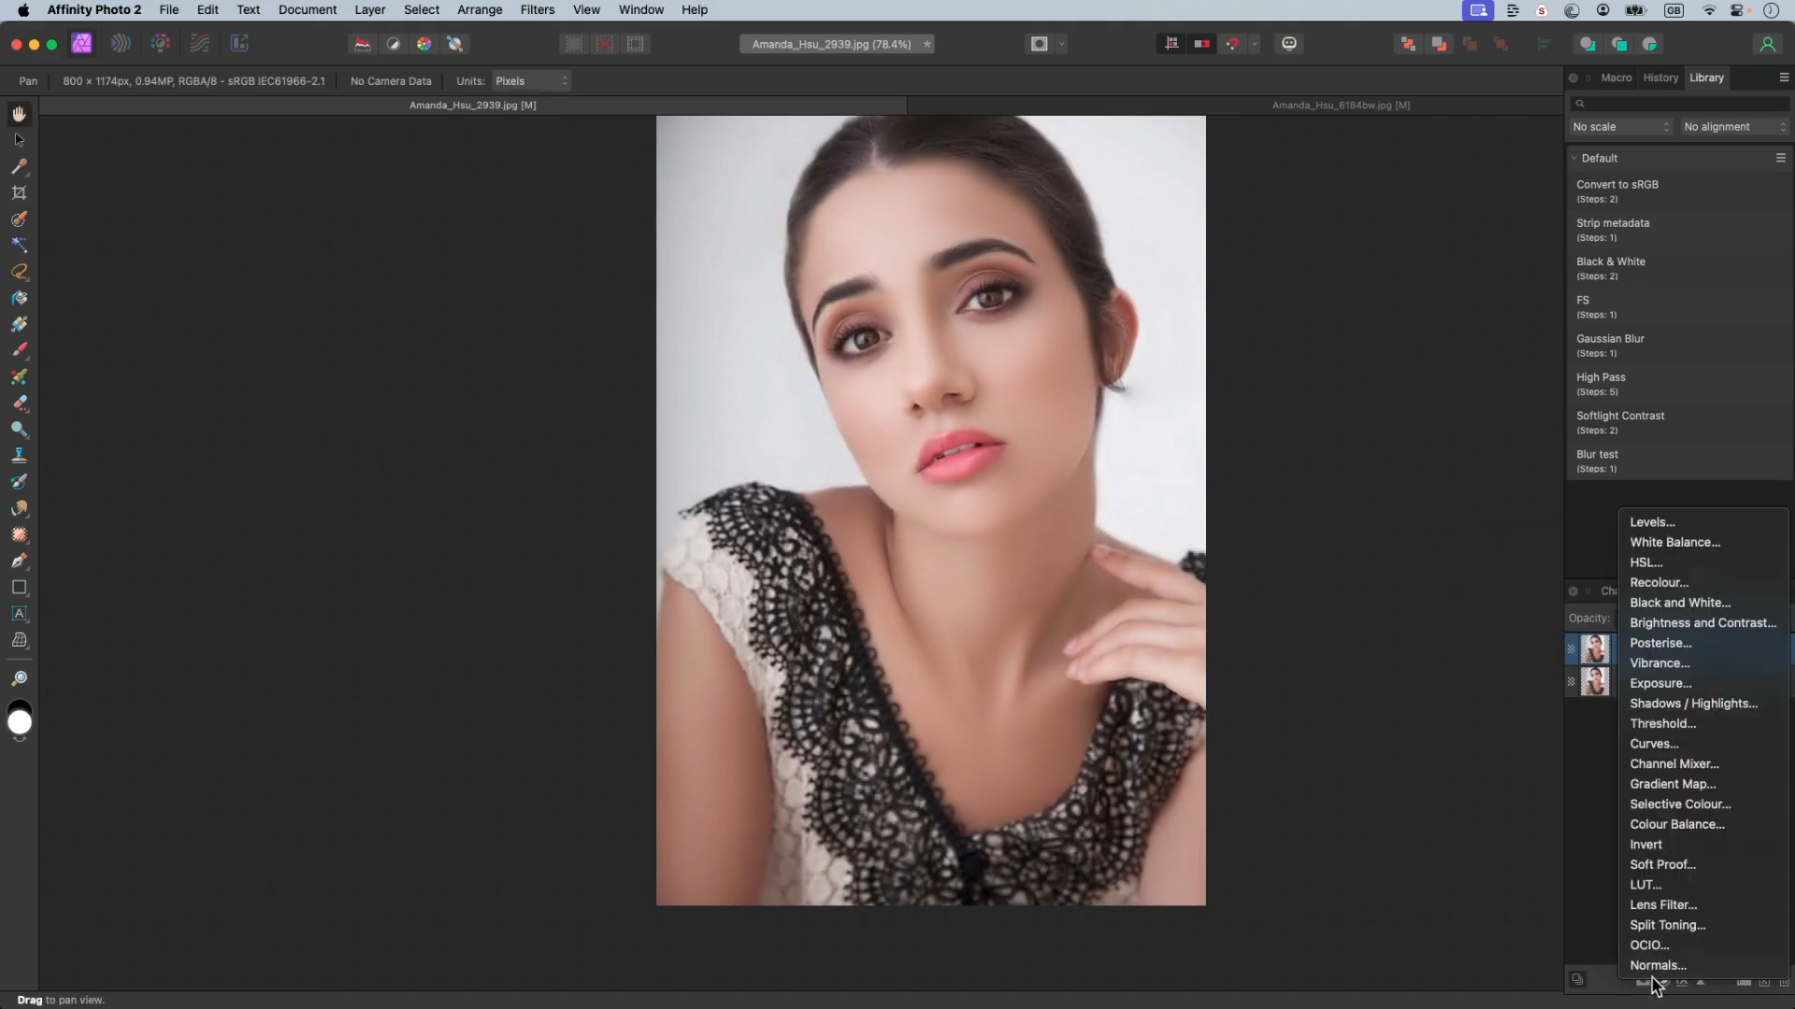
click(1694, 745)
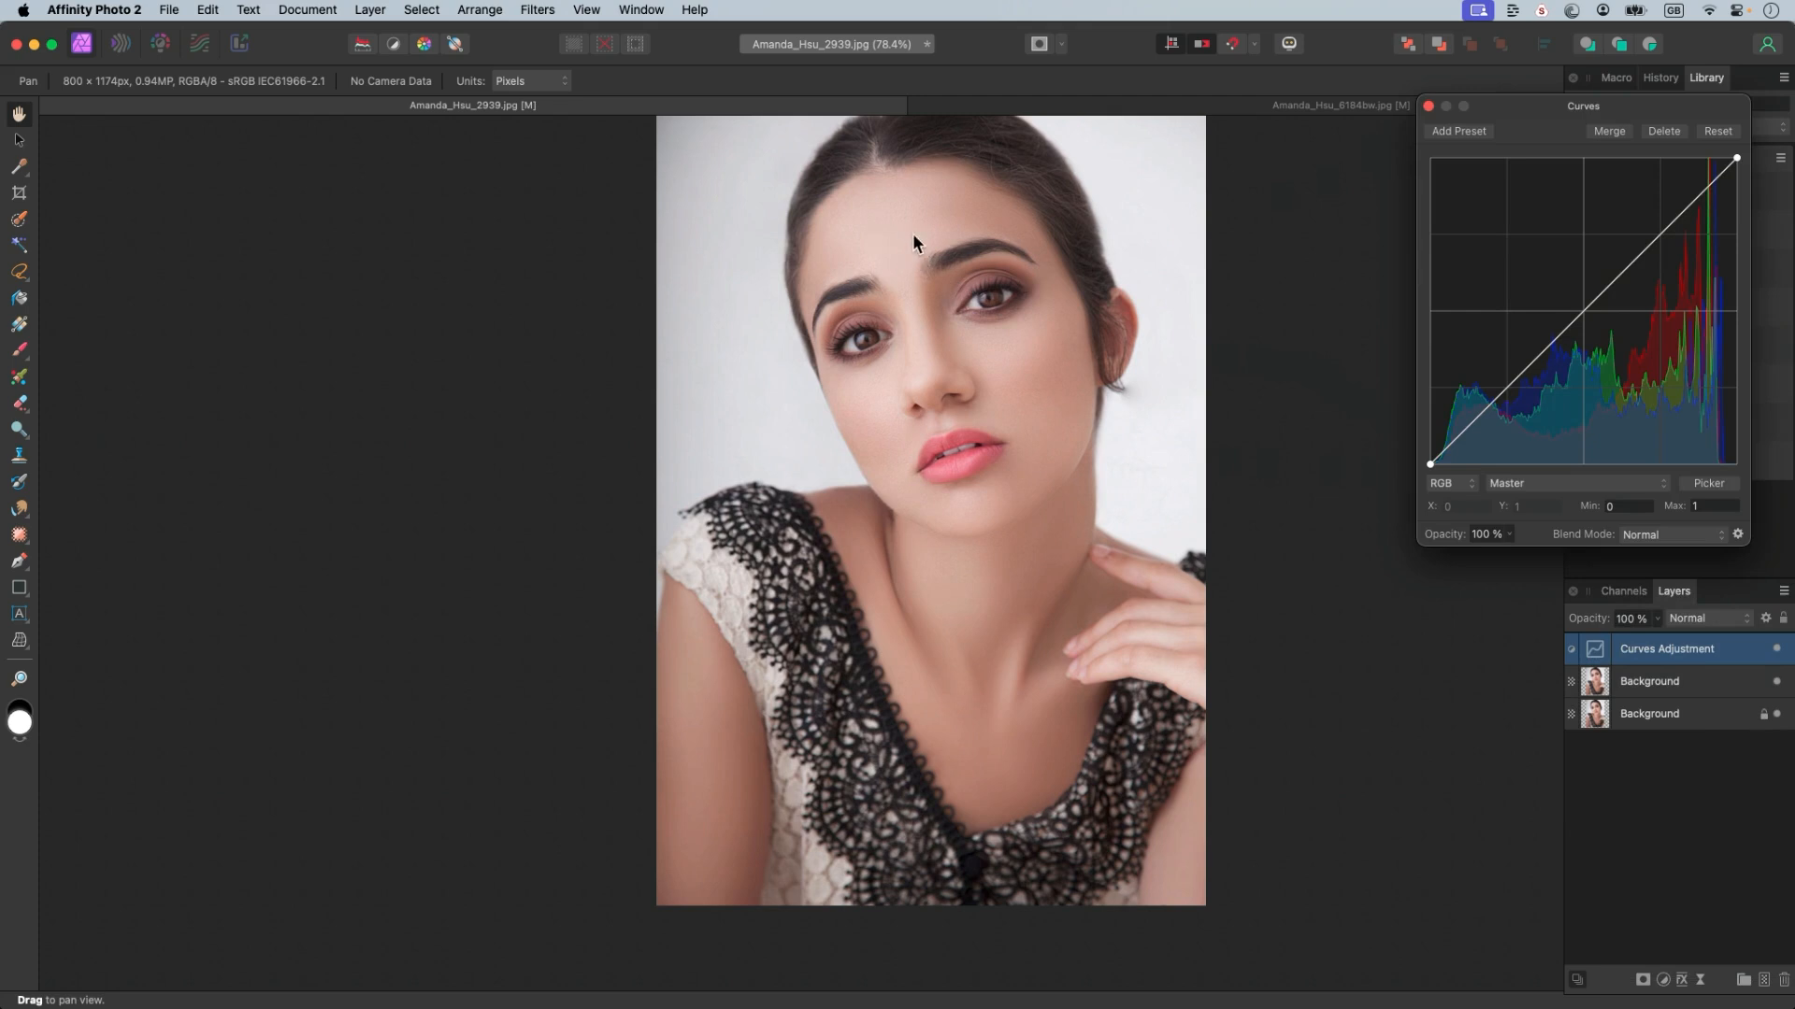
click(1709, 486)
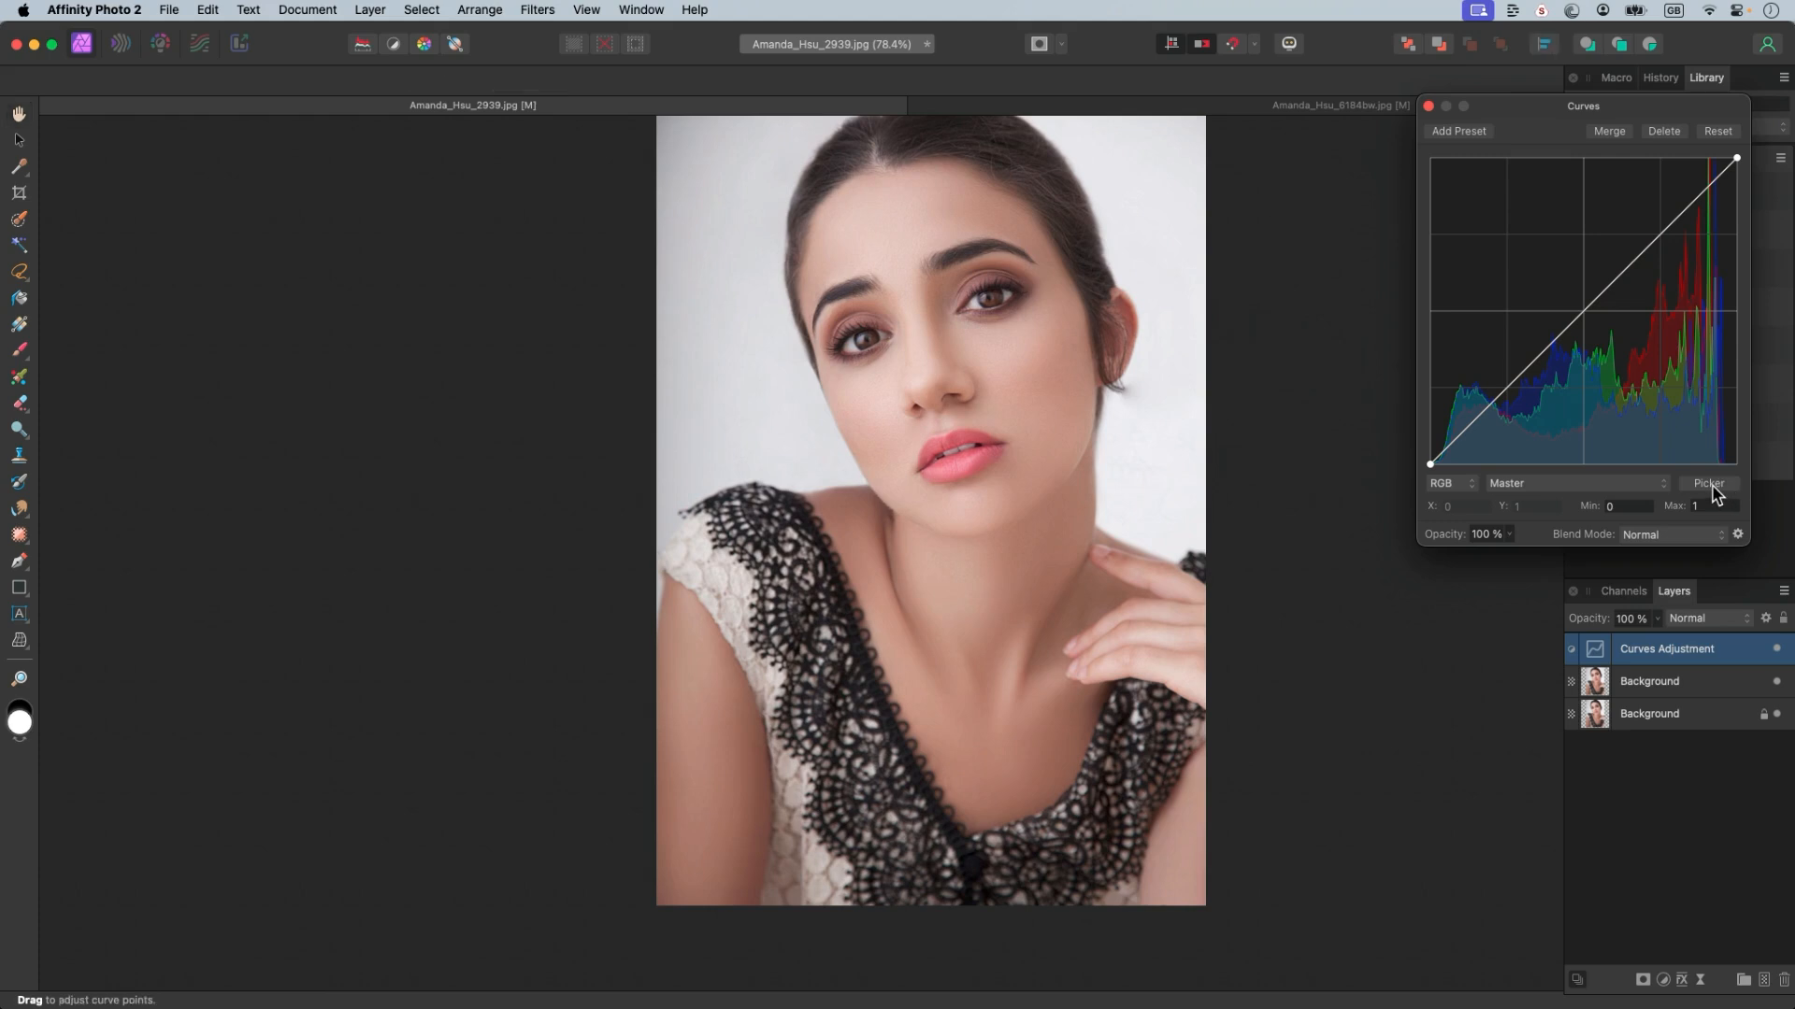
mouse_move(900, 268)
mouse_down()
mouse_move(900, 240)
mouse_move(898, 284)
mouse_move(897, 228)
mouse_move(901, 252)
mouse_up()
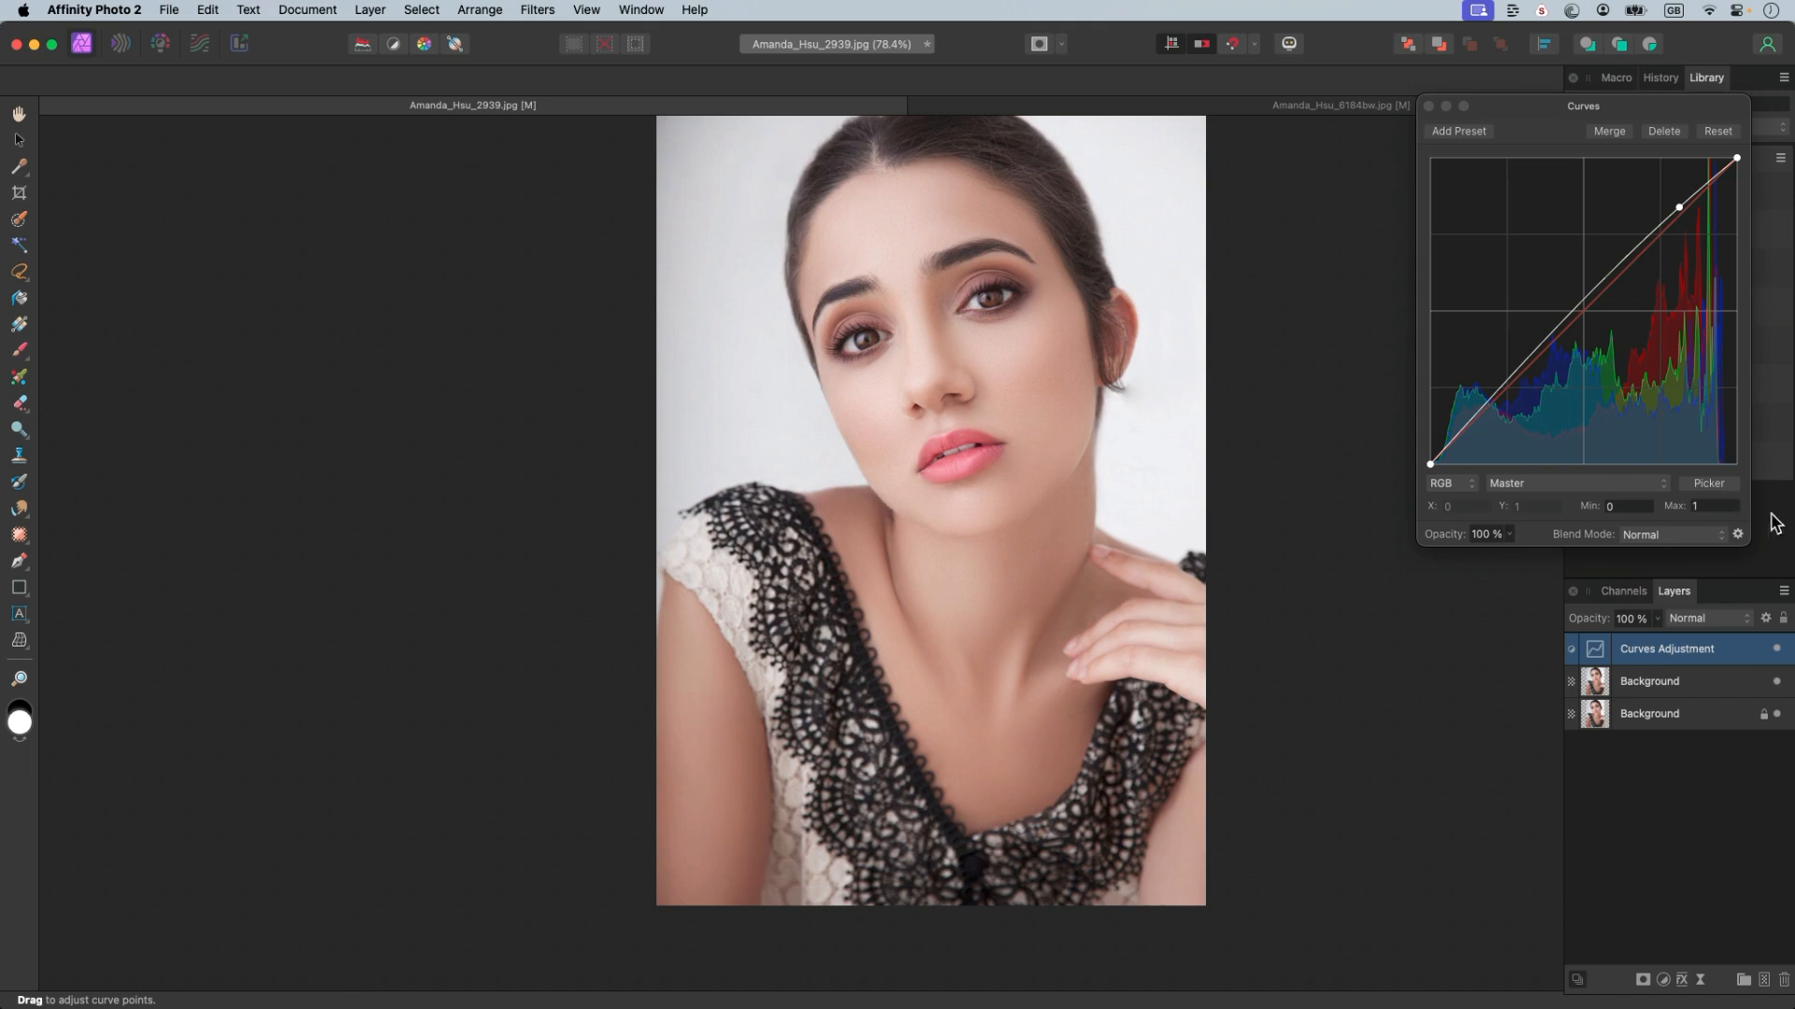
- Add a curve point for the upper arm's skin tone with the Picker and darken that tone slightly
click(1714, 486)
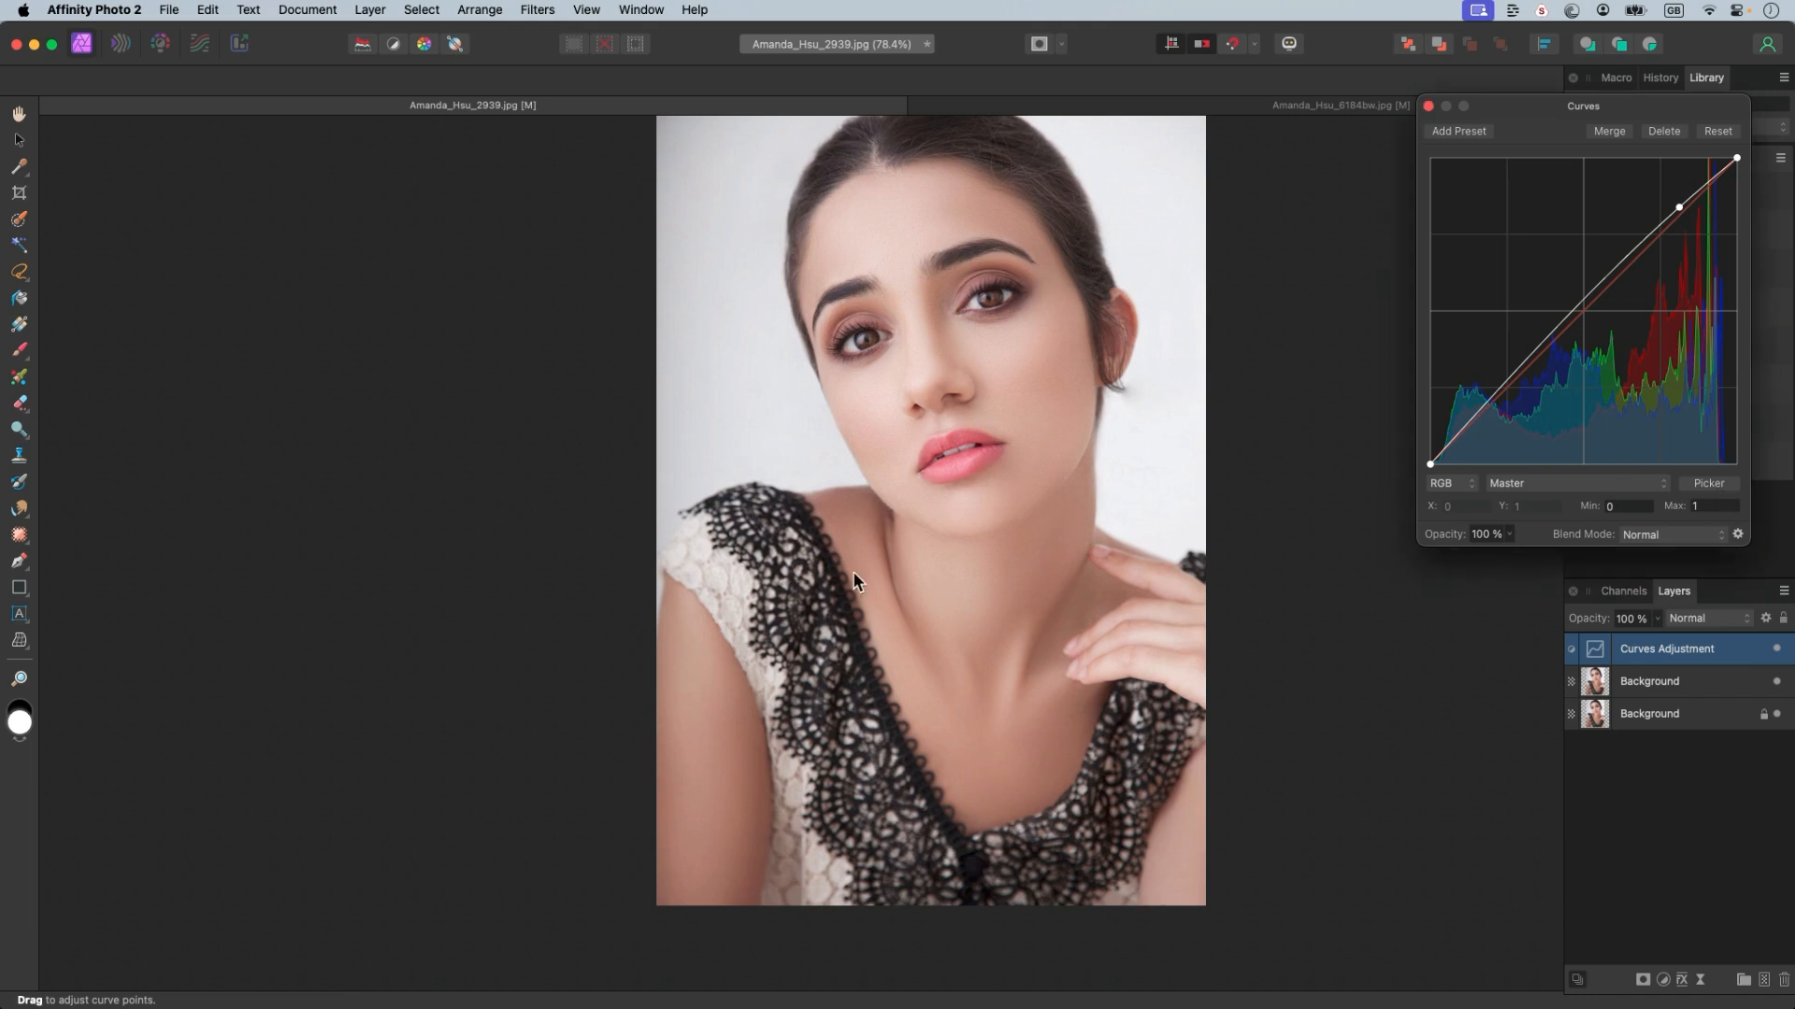
click(709, 809)
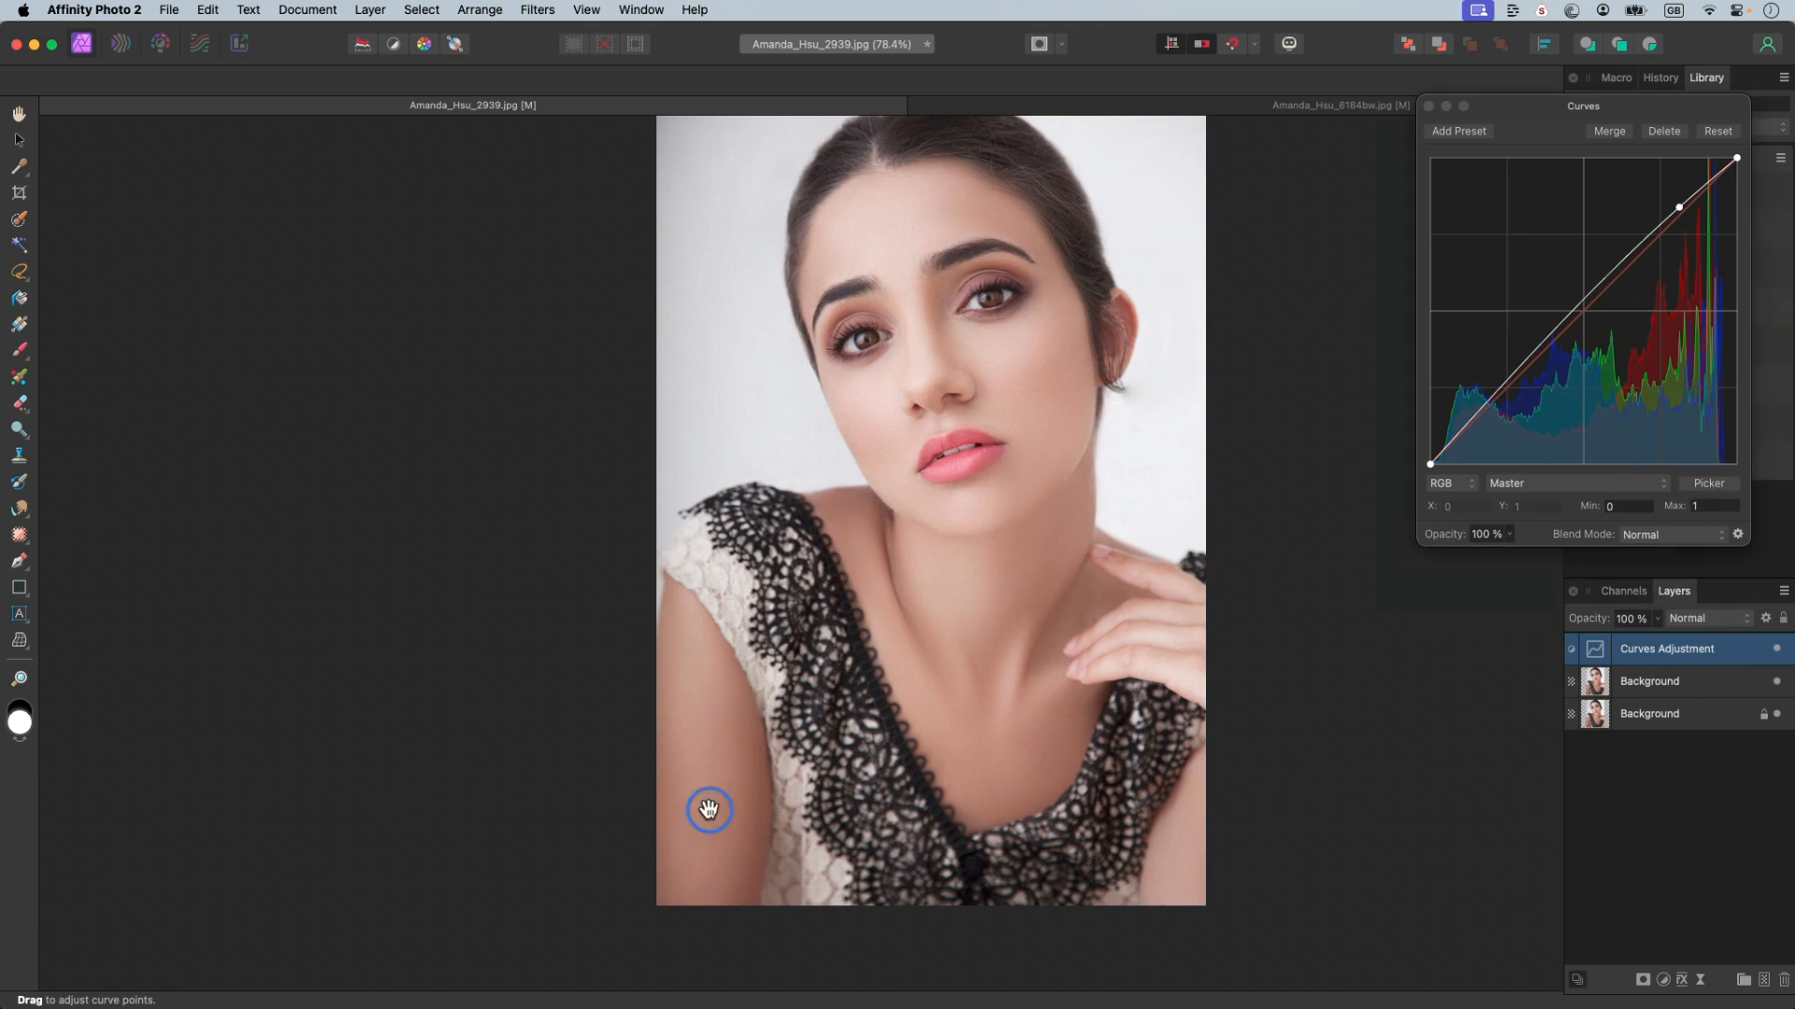
mouse_move(708, 809)
mouse_down()
mouse_move(697, 799)
mouse_move(703, 842)
mouse_up()
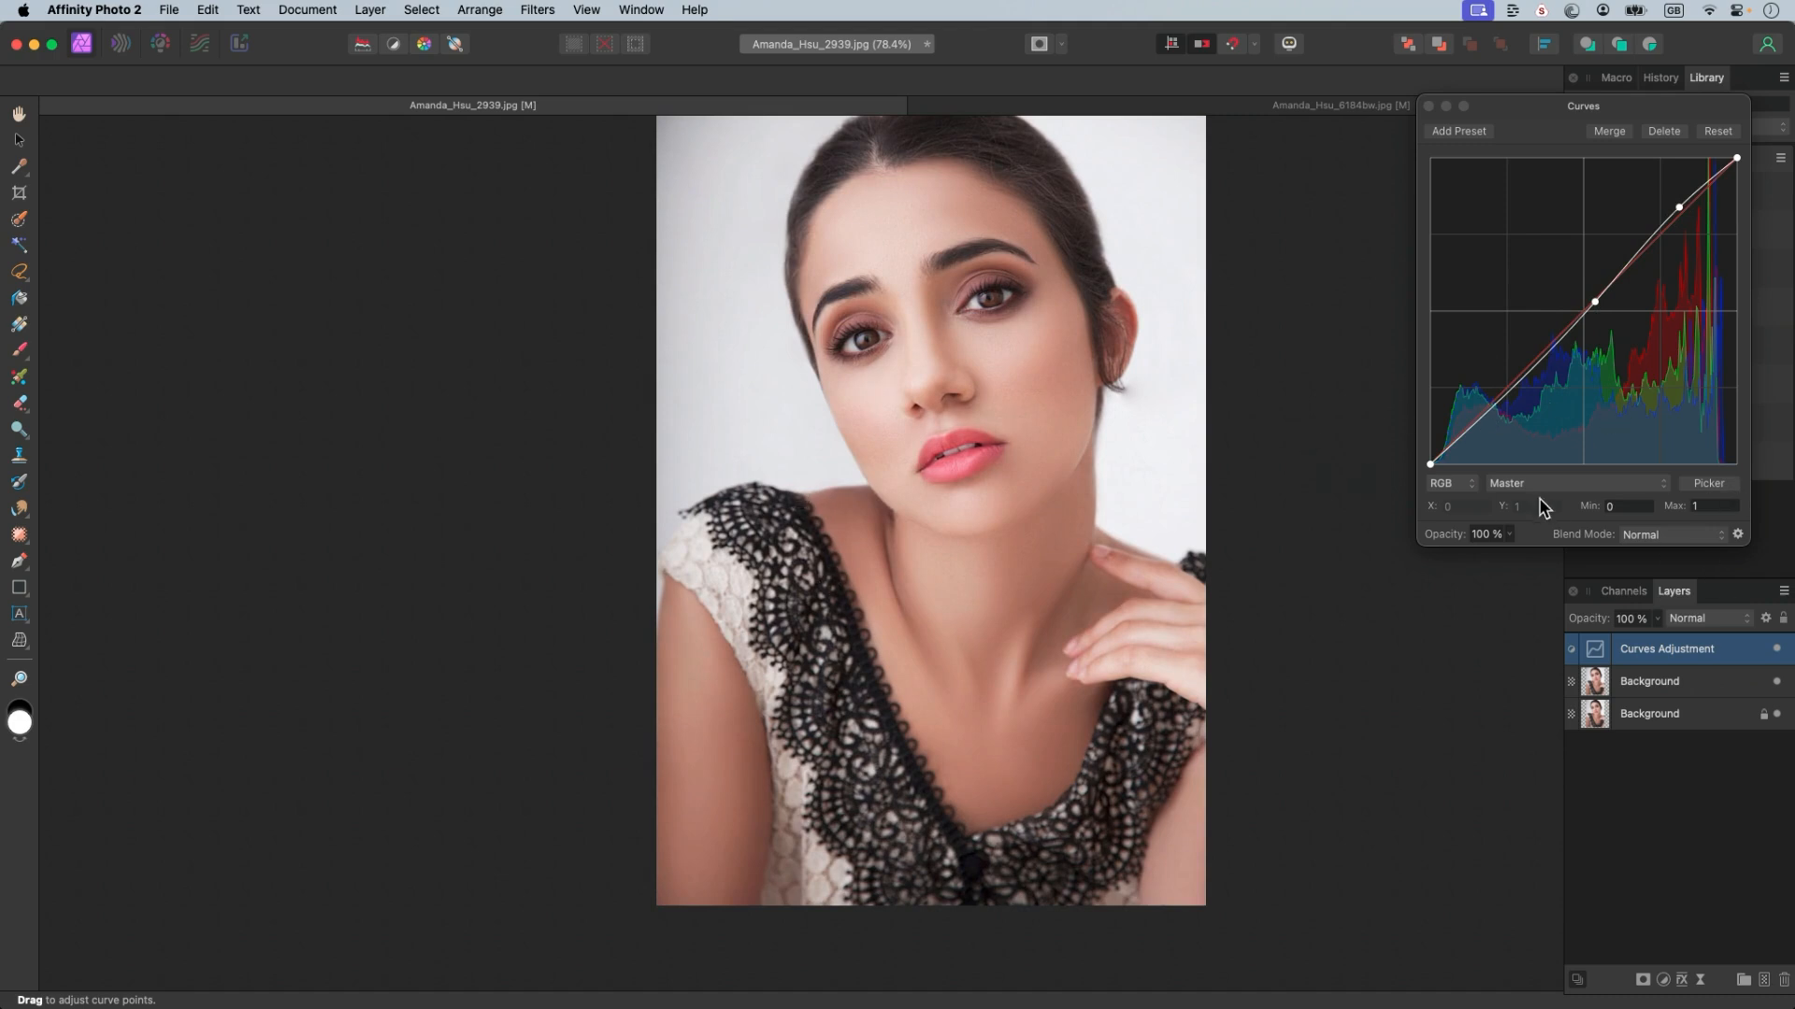
- Sample the light background beside the head with the Picker and adjust that tone's brightness on the curve
click(1723, 489)
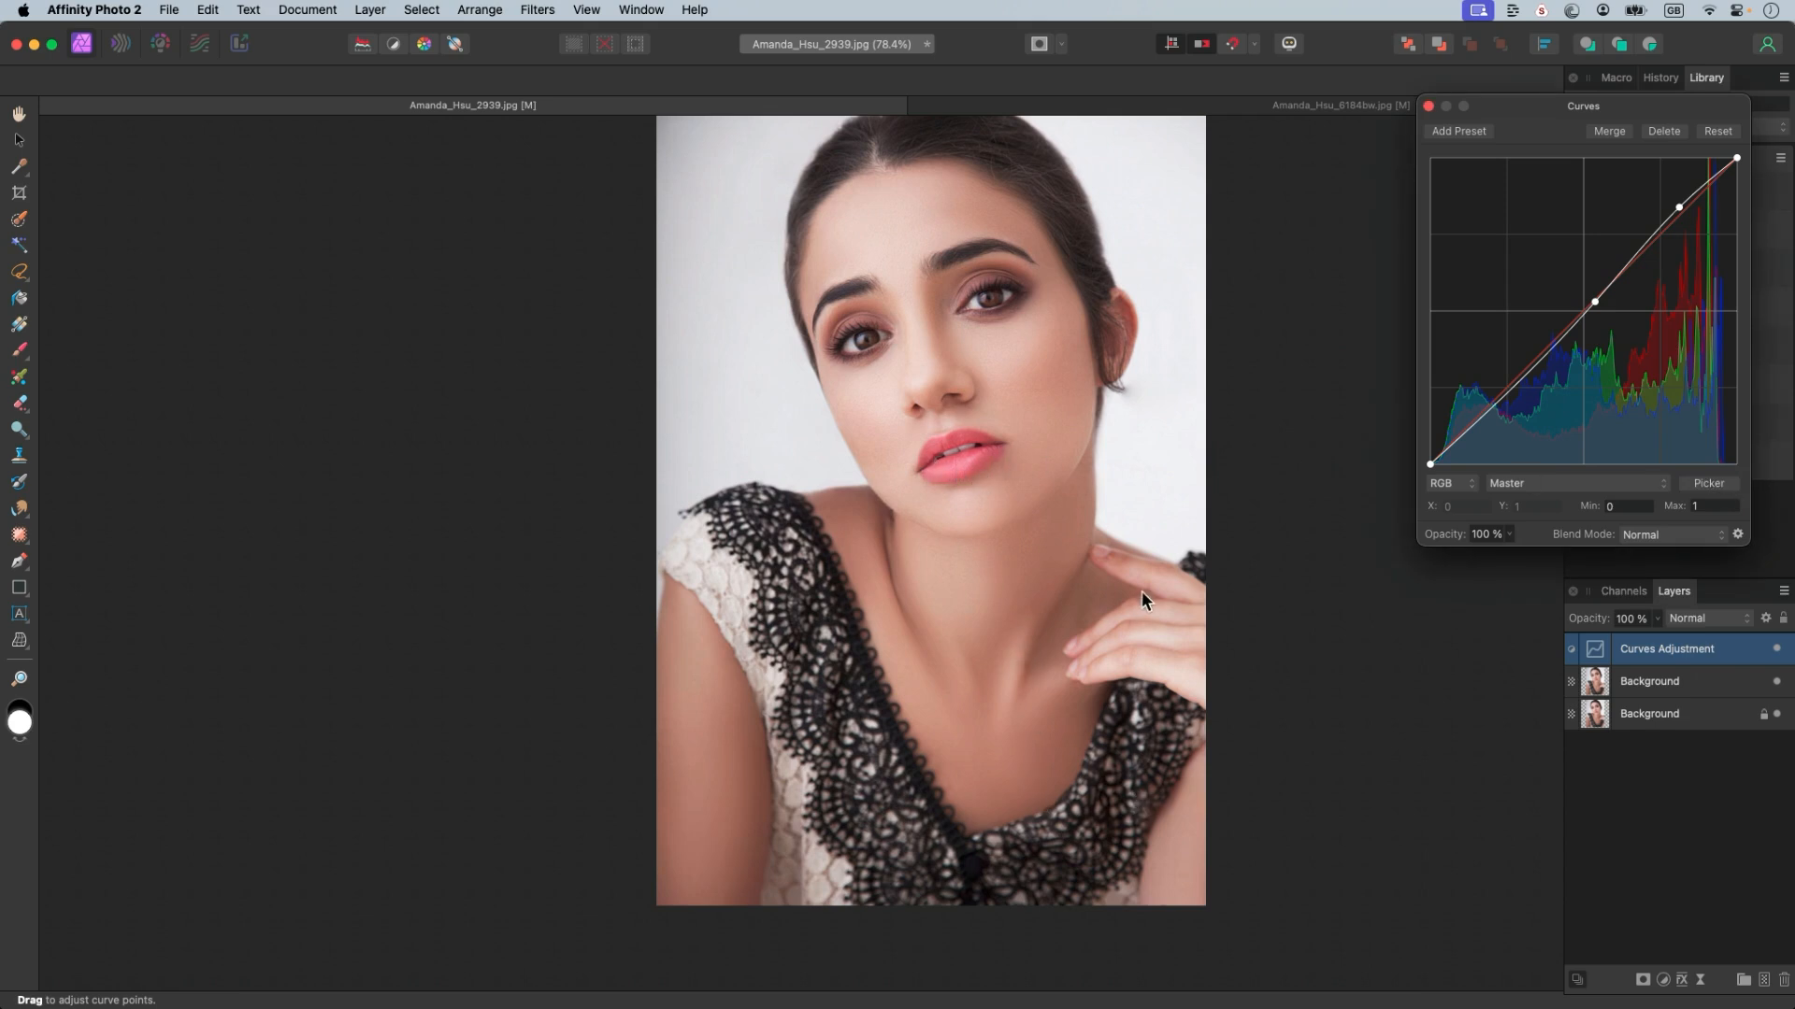
click(1169, 210)
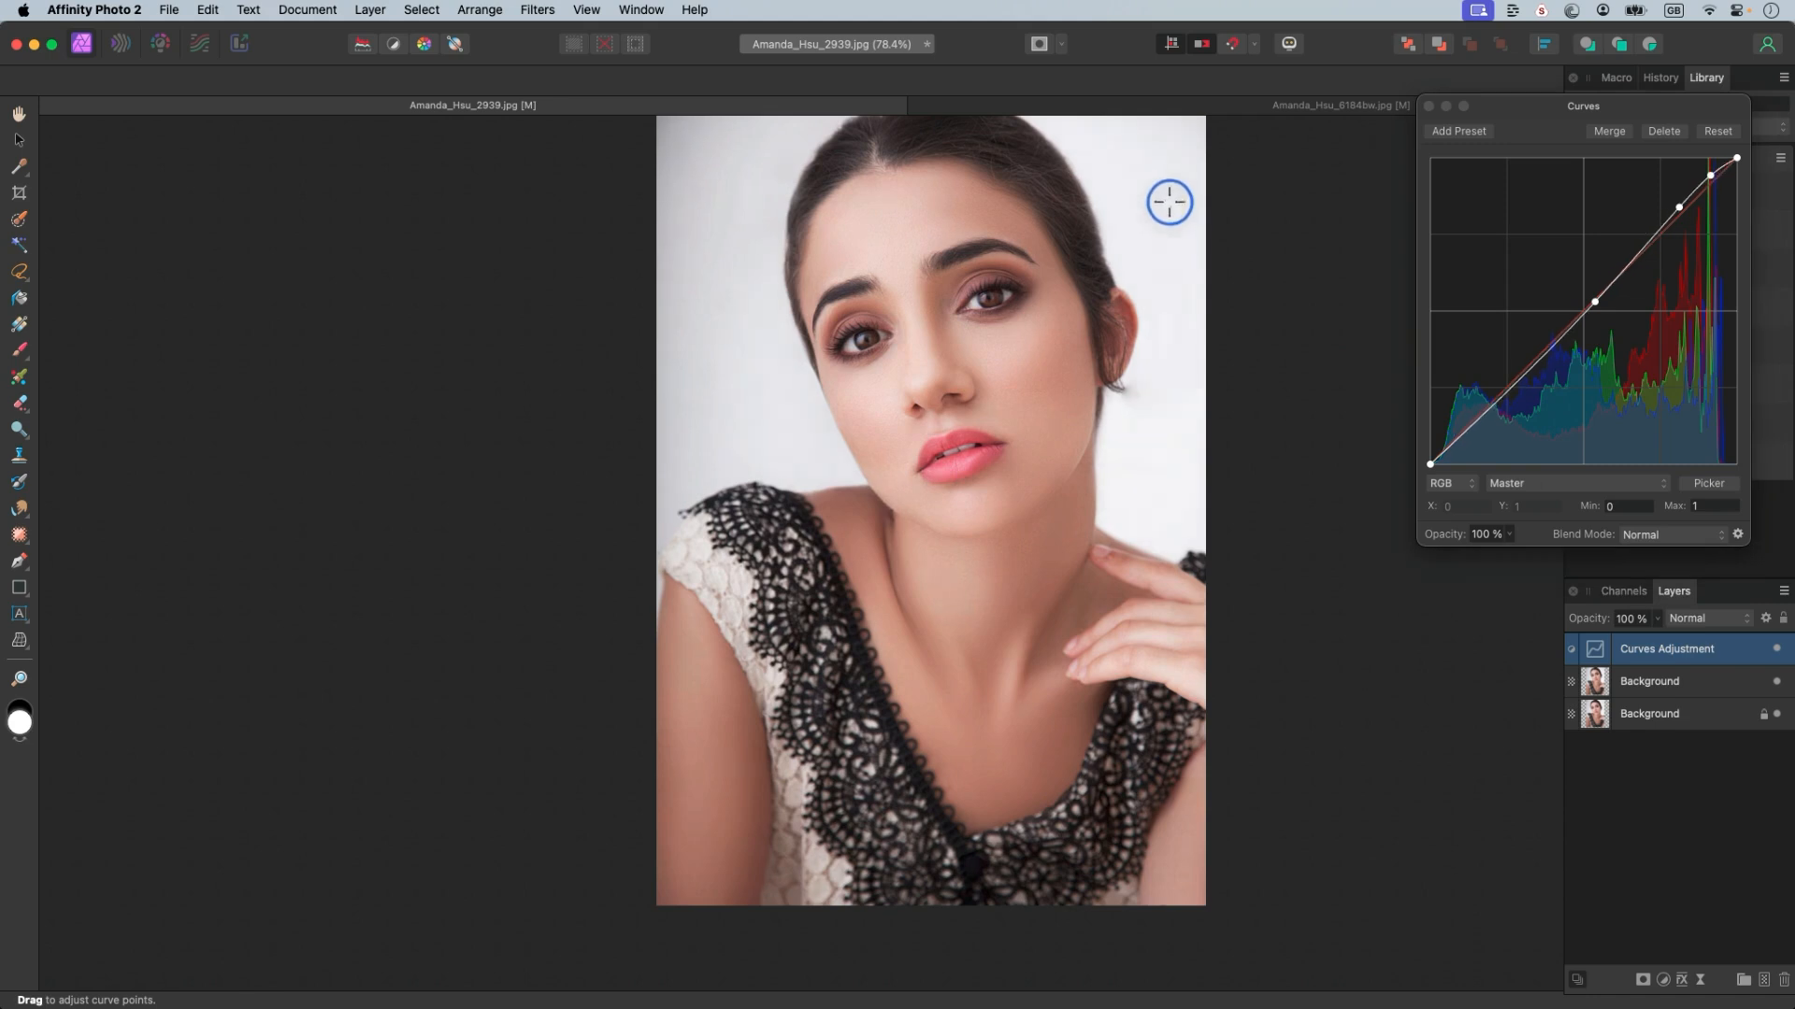
drag(1170, 208, 1181, 223)
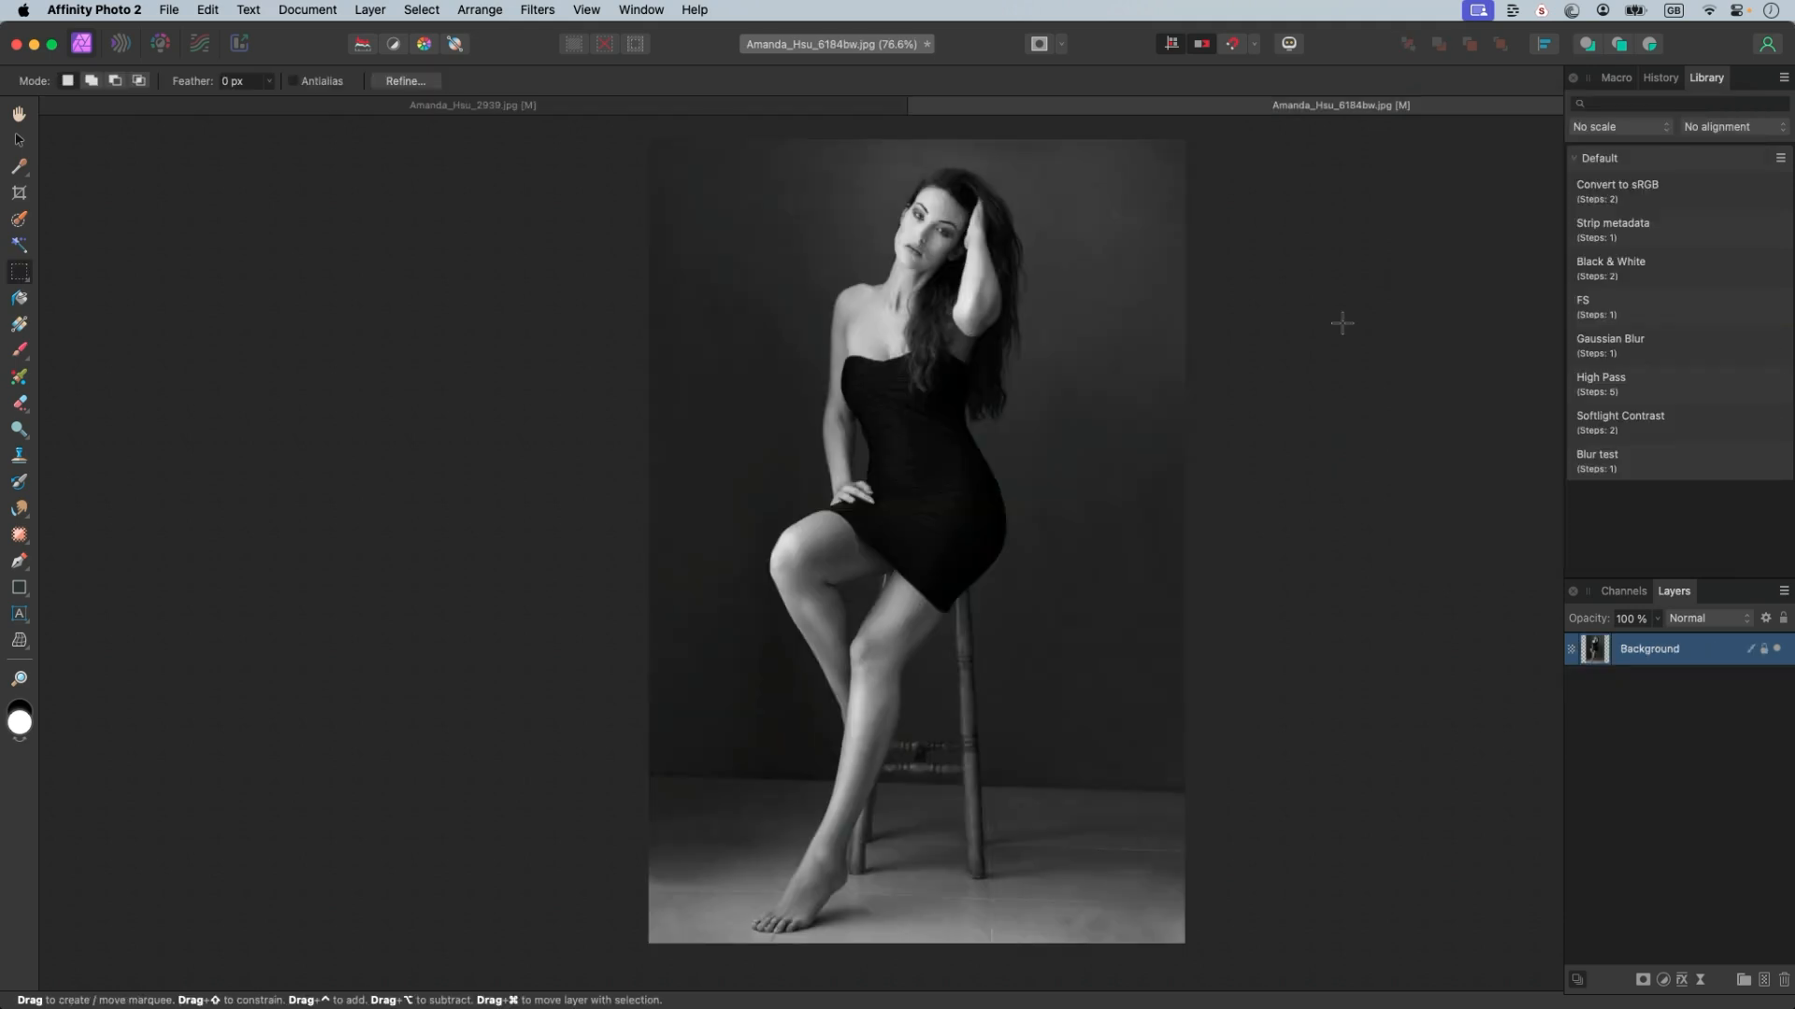
- Crop the lower part off the black-and-white full-length photo to 800 x 1097 px, keeping Darken and Reveal on
click(19, 194)
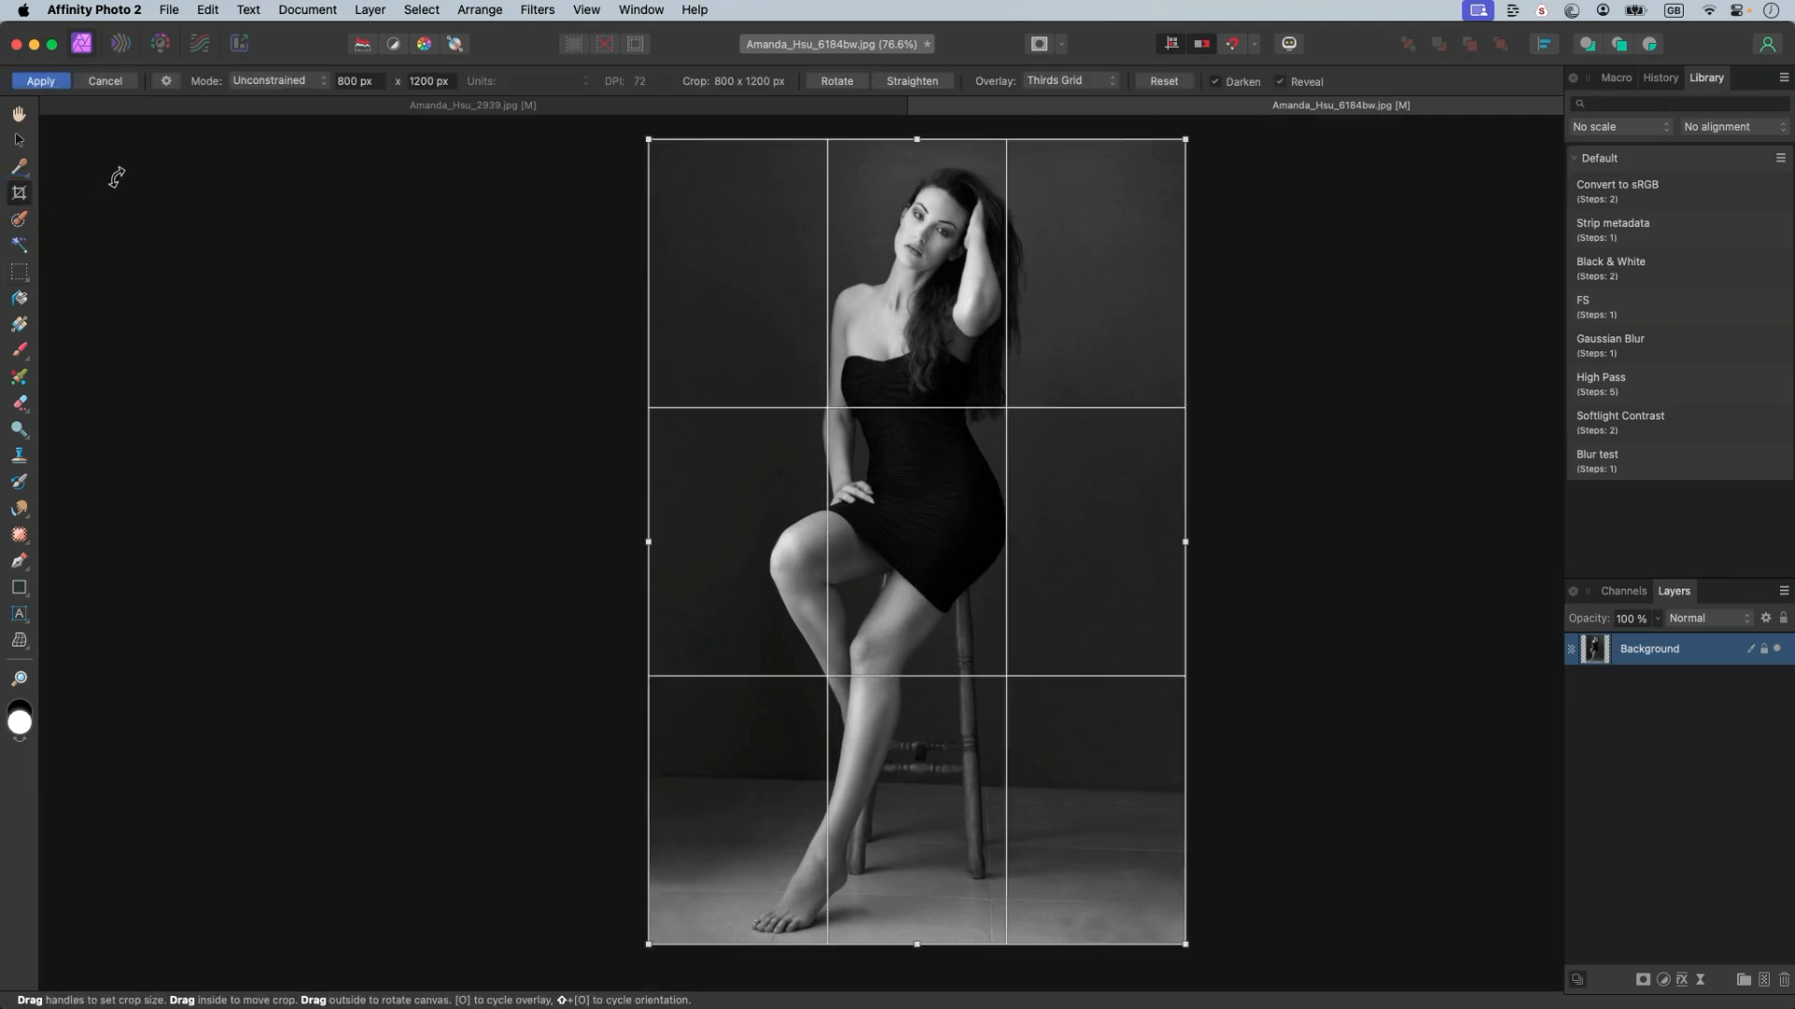
click(1219, 85)
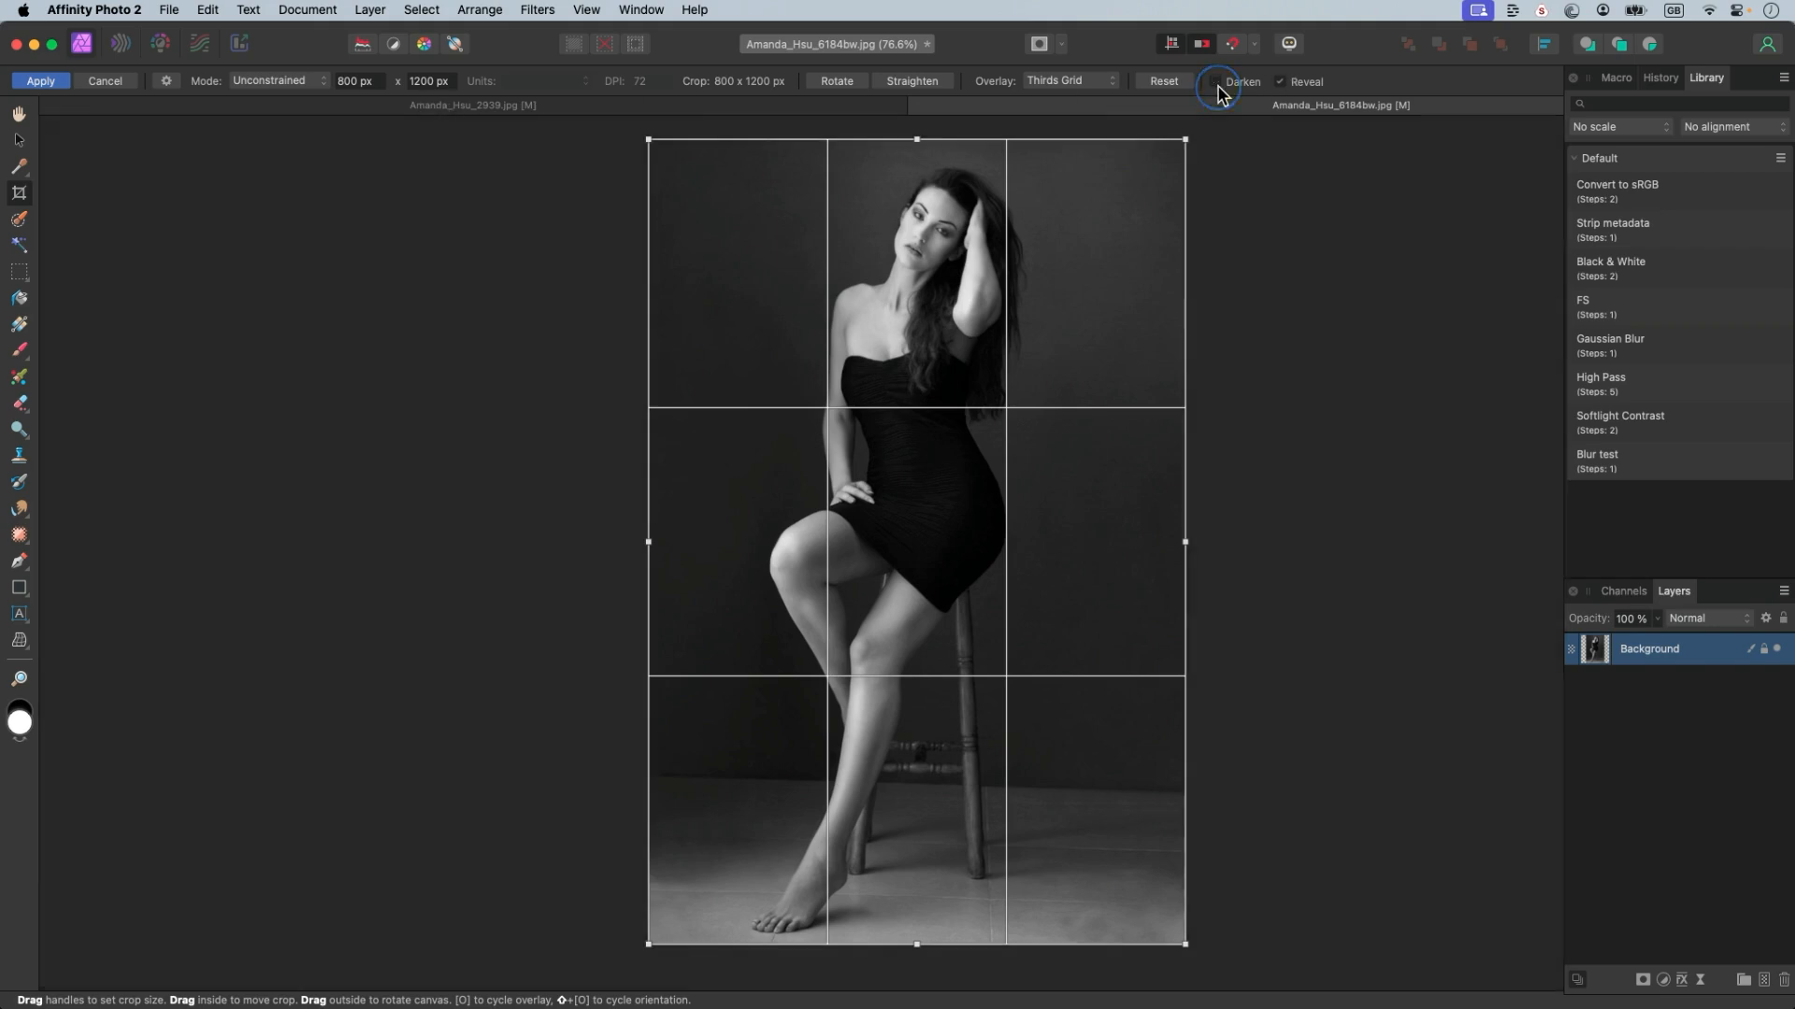
click(1290, 87)
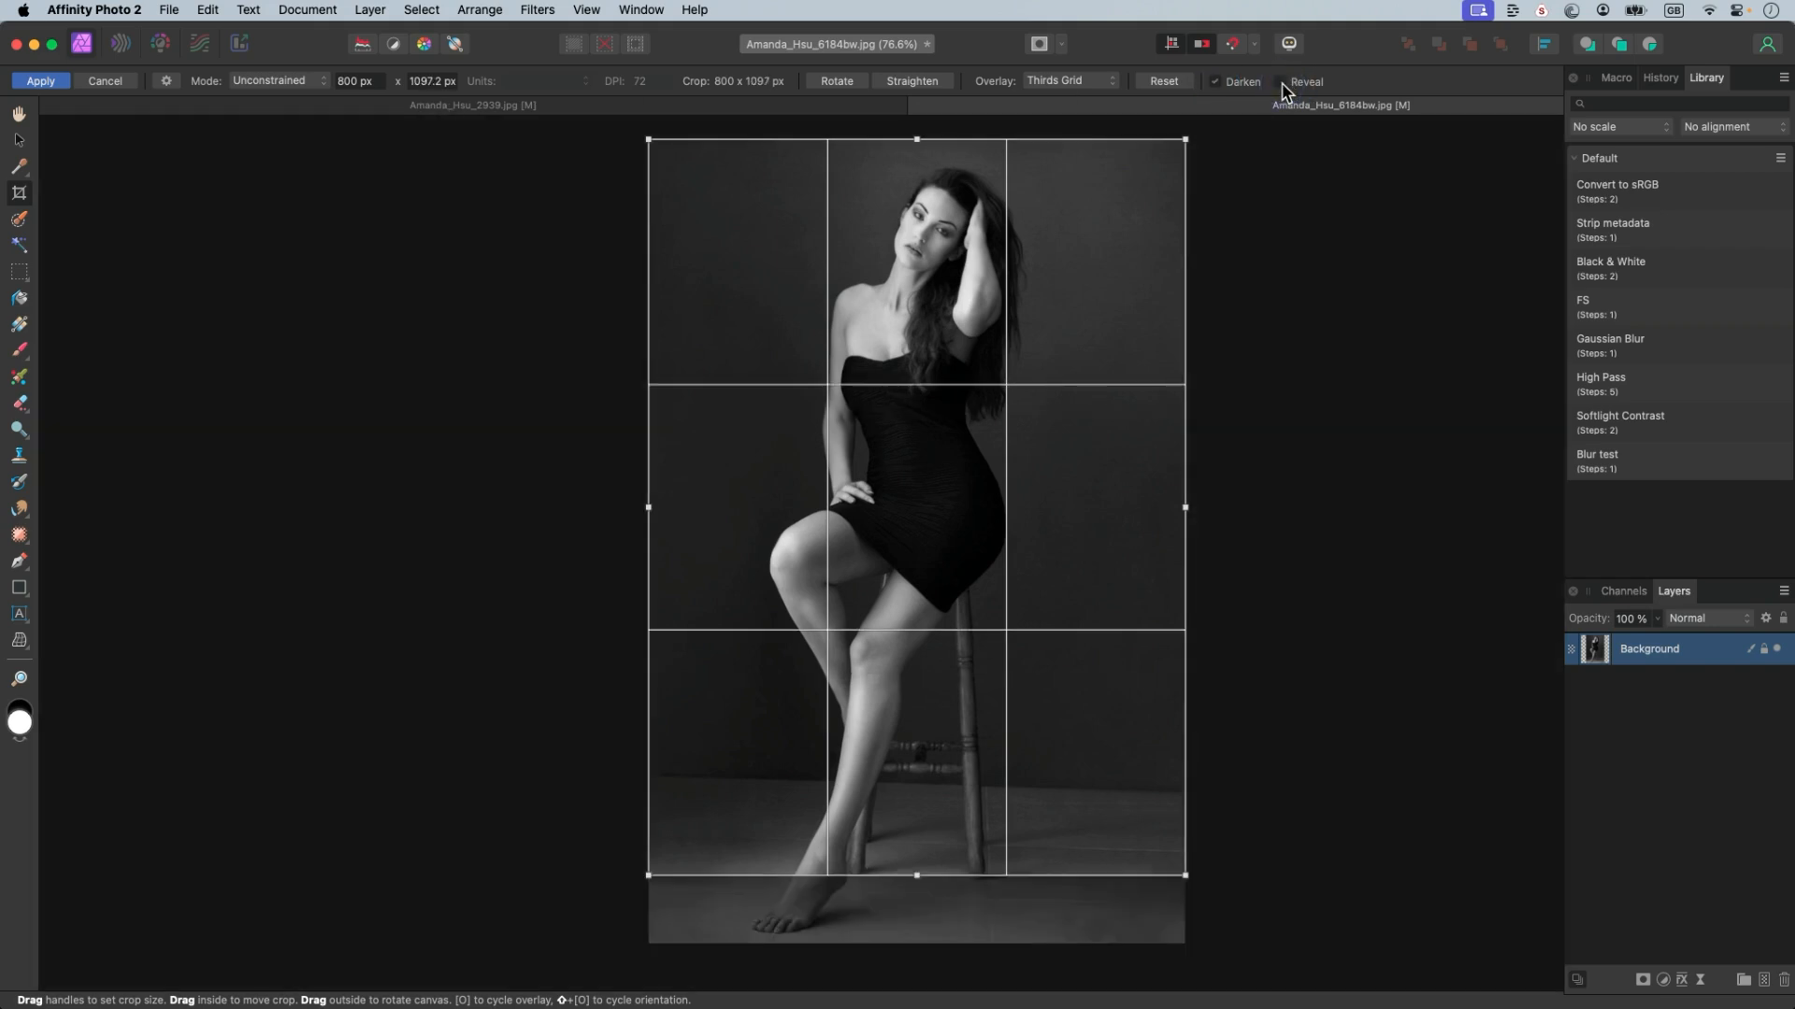
click(1280, 83)
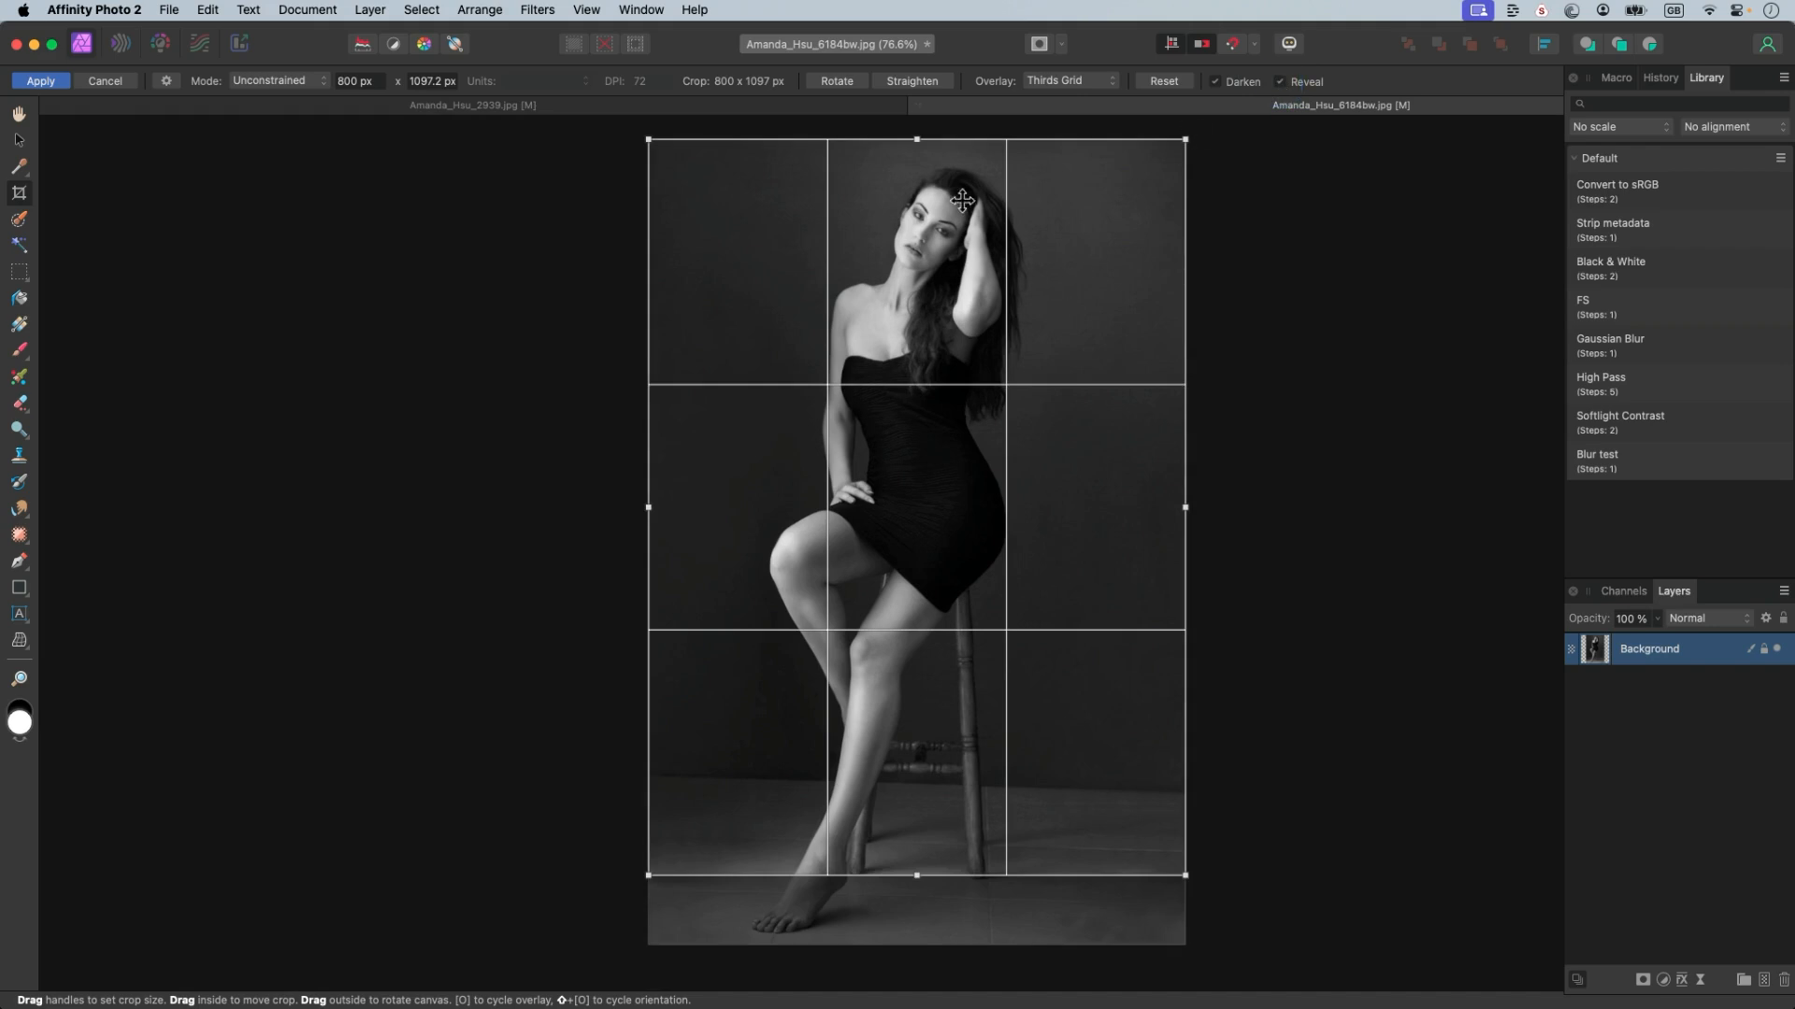
key(Return)
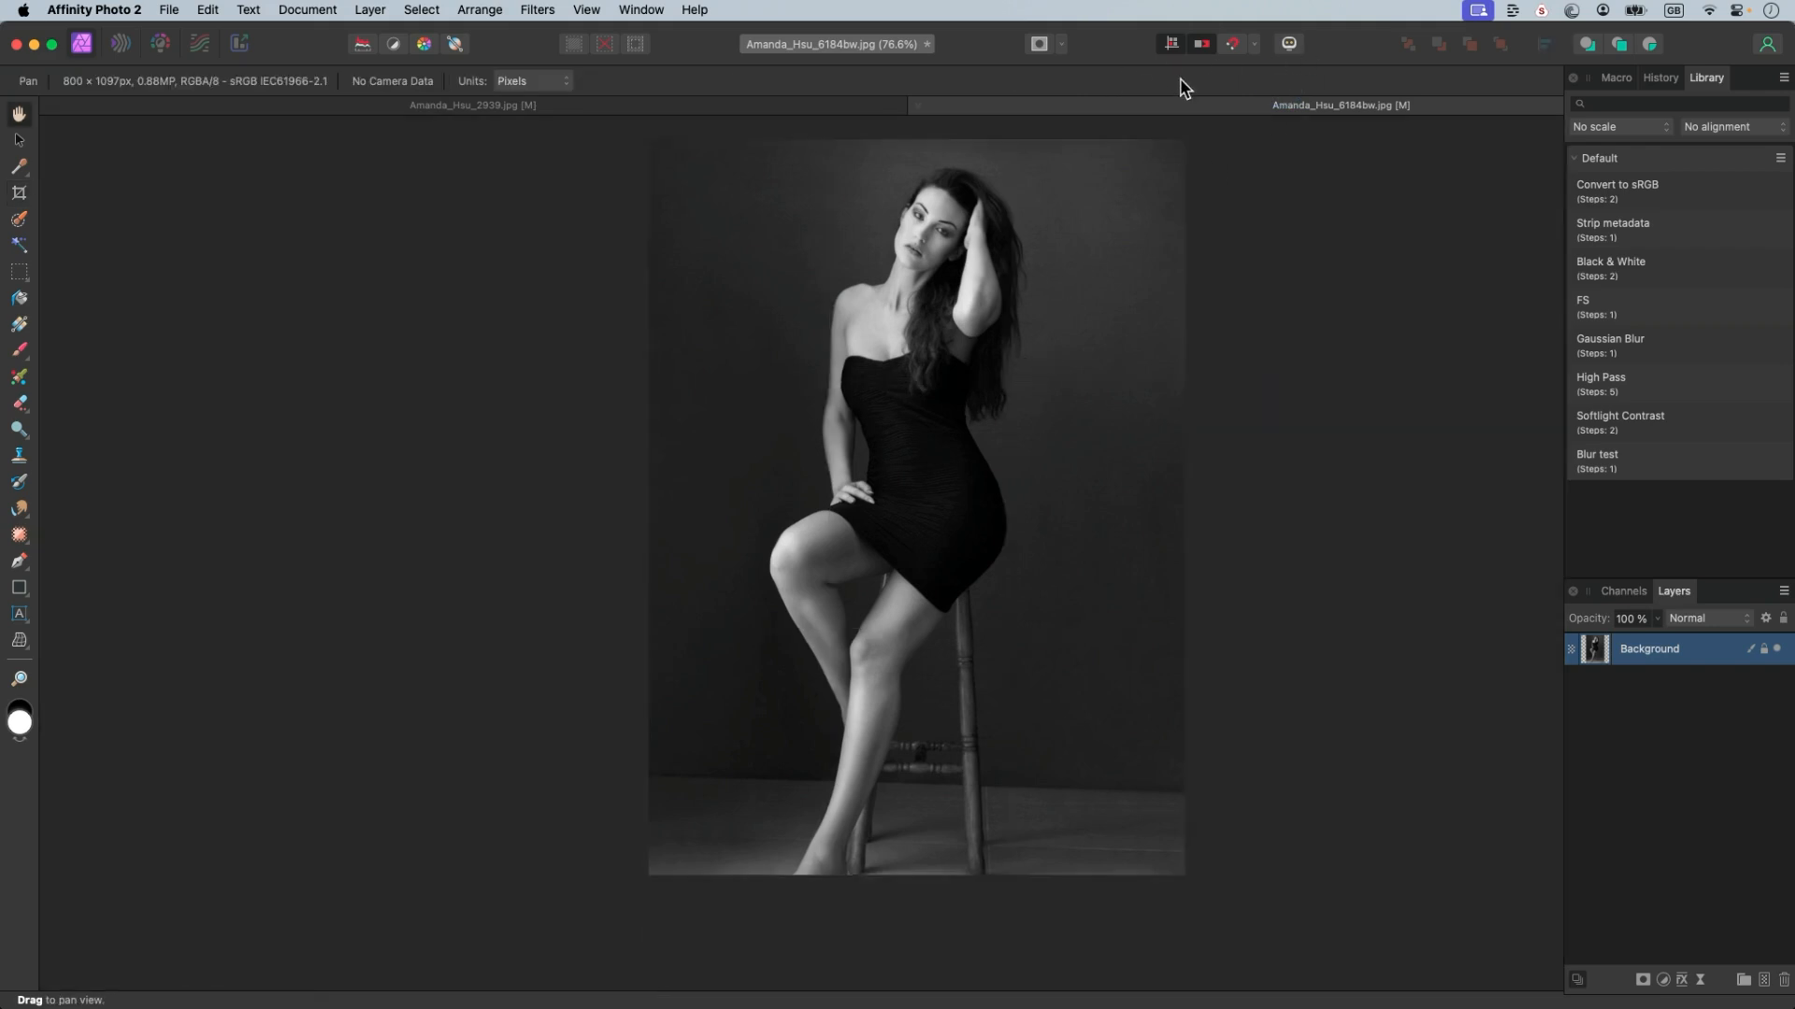
- Restart the Crop tool on the cropped photo and toggle Reveal off and on to compare the hidden area
click(18, 192)
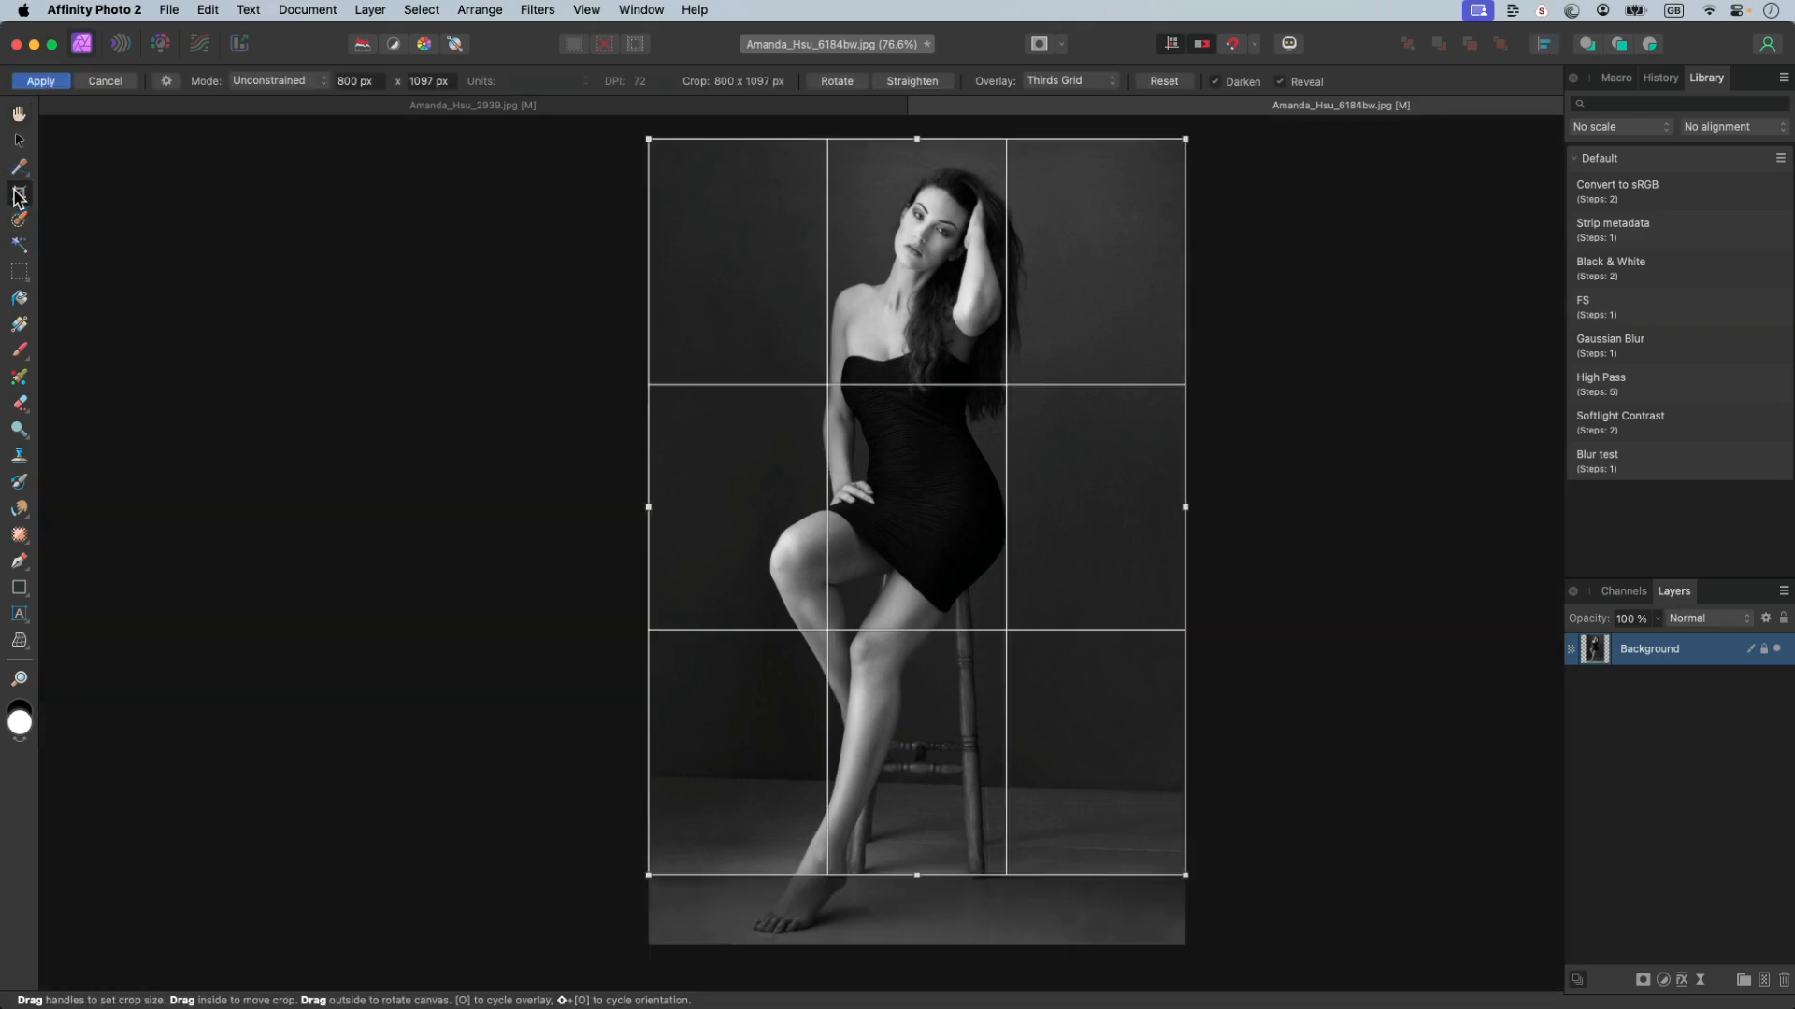
click(1280, 82)
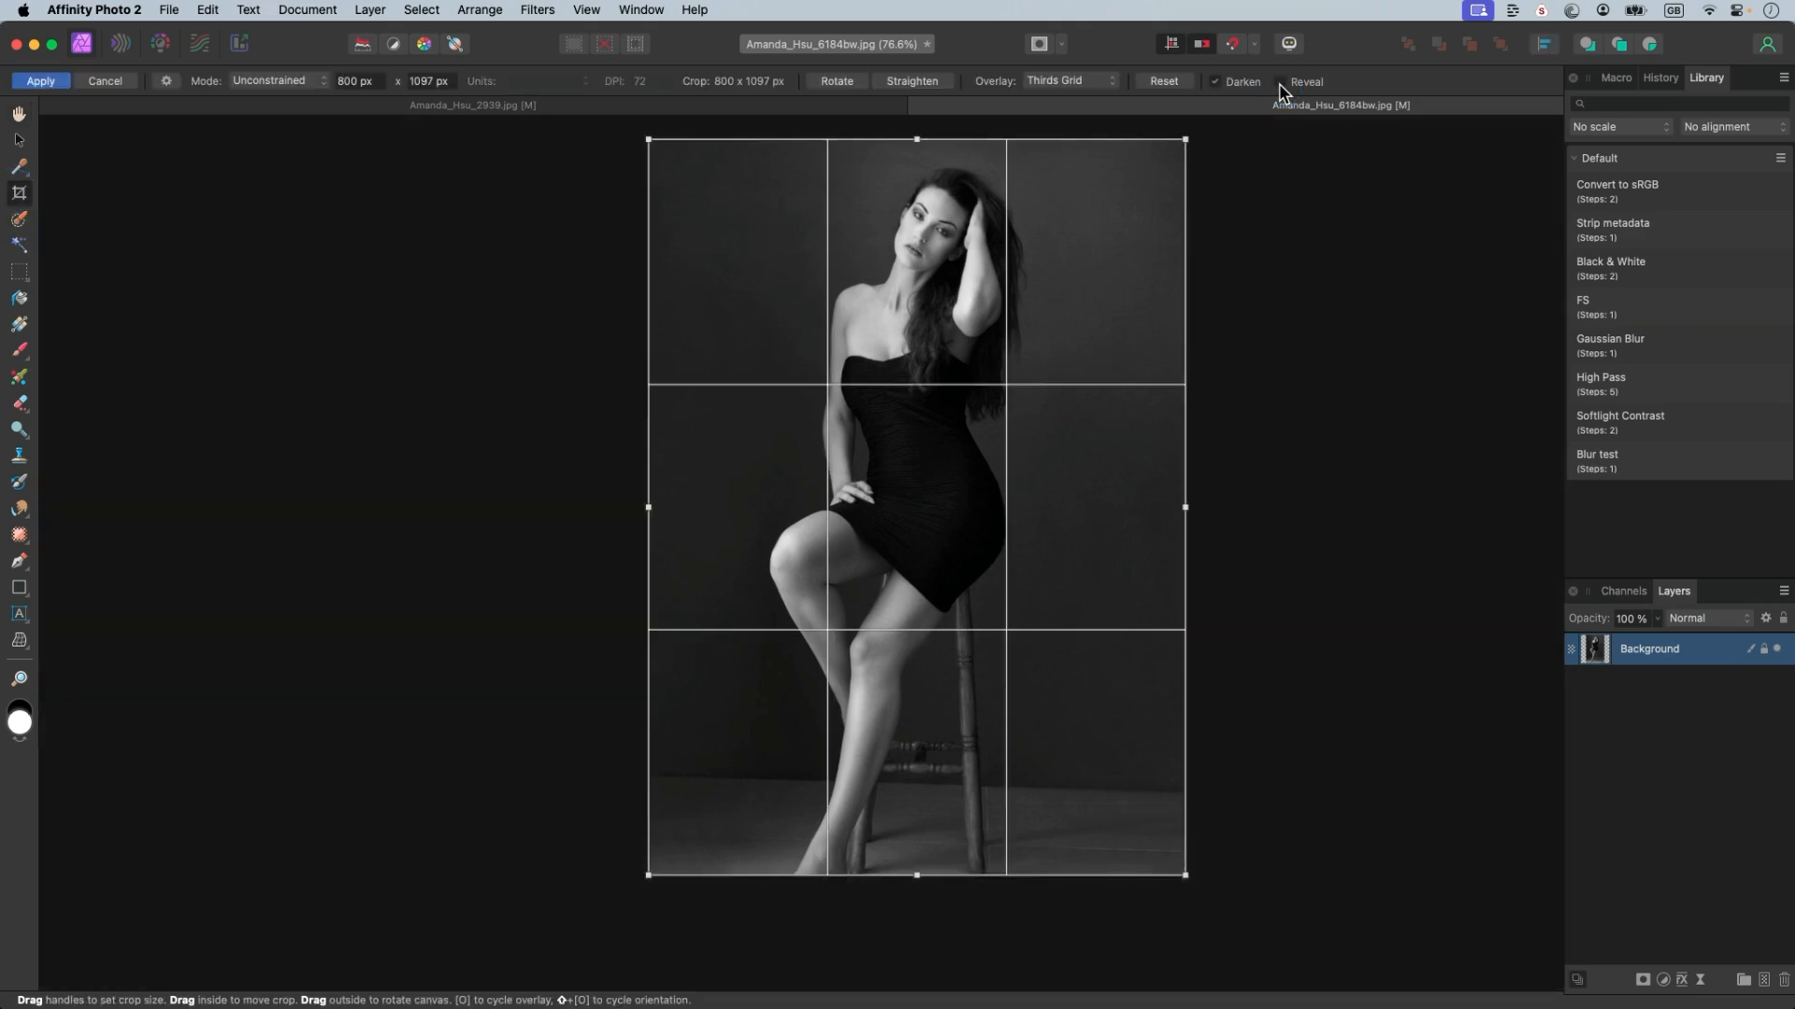
click(1280, 83)
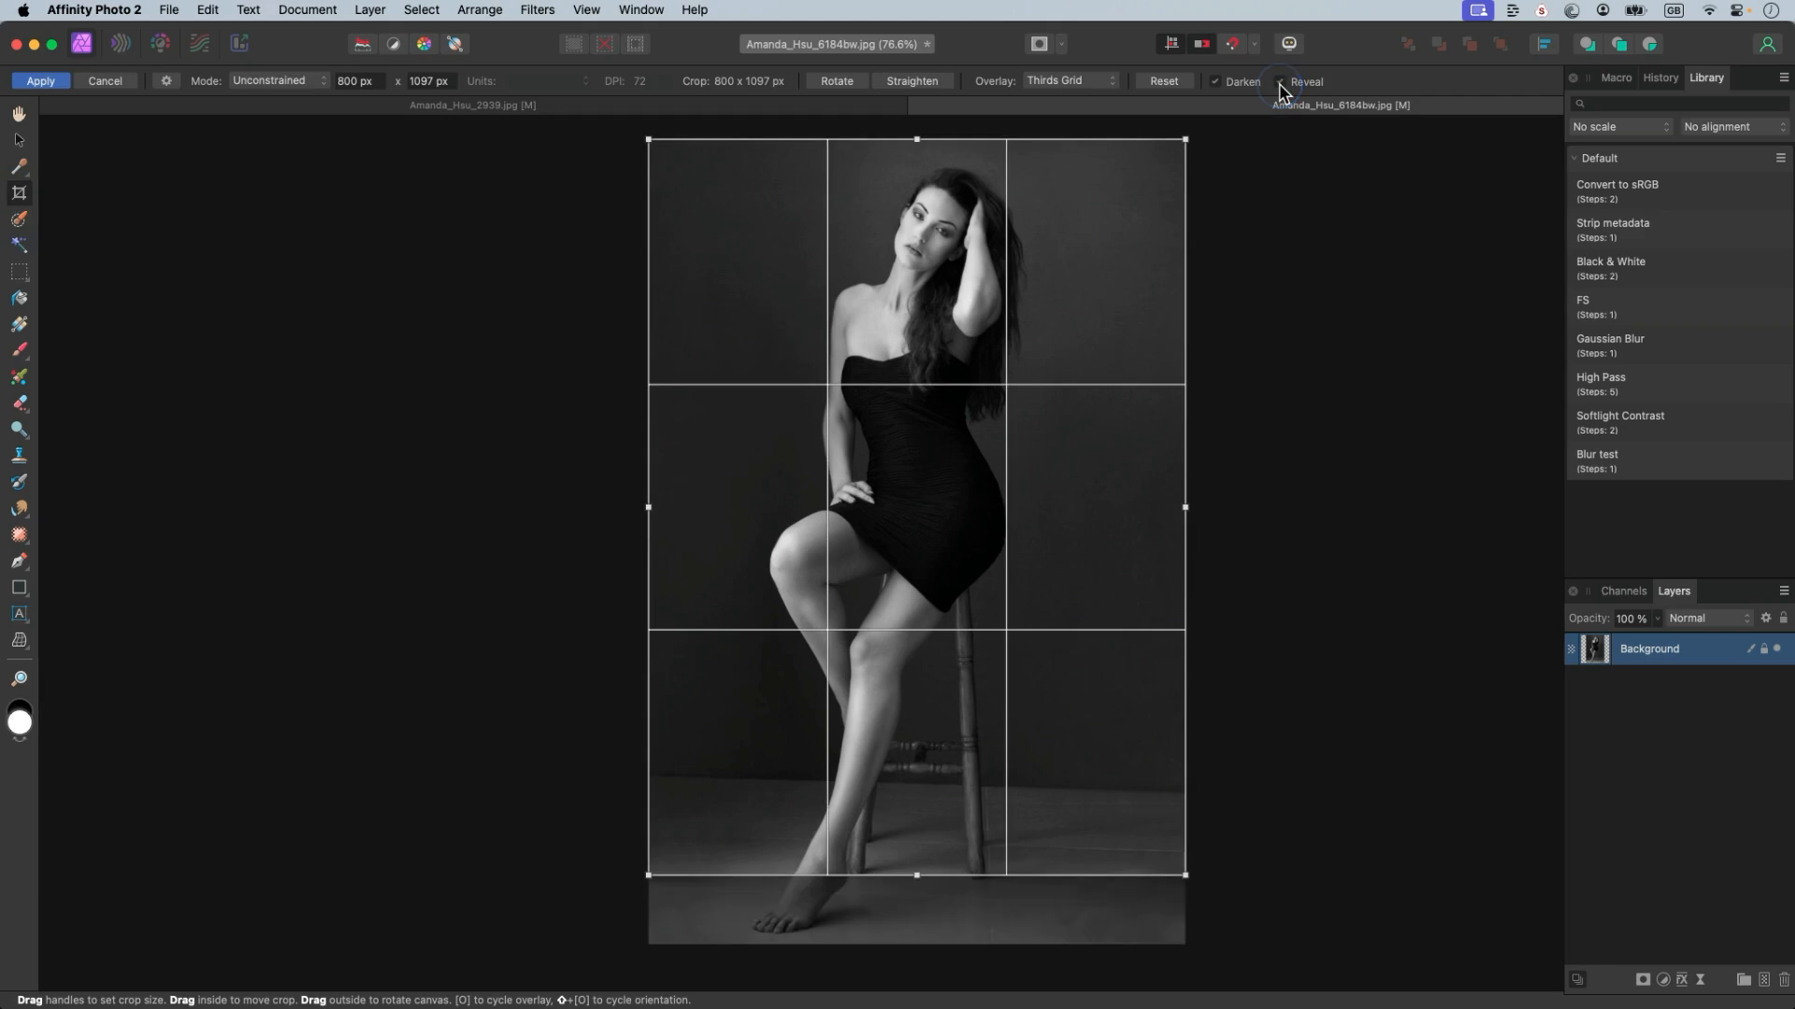
- Toggle Reveal and Darken off and on to compare the crop preview, and extend the crop downward to restore the full 800 x 1199 px photo
click(1280, 82)
click(1279, 82)
click(1214, 82)
click(1214, 82)
drag(919, 876, 918, 944)
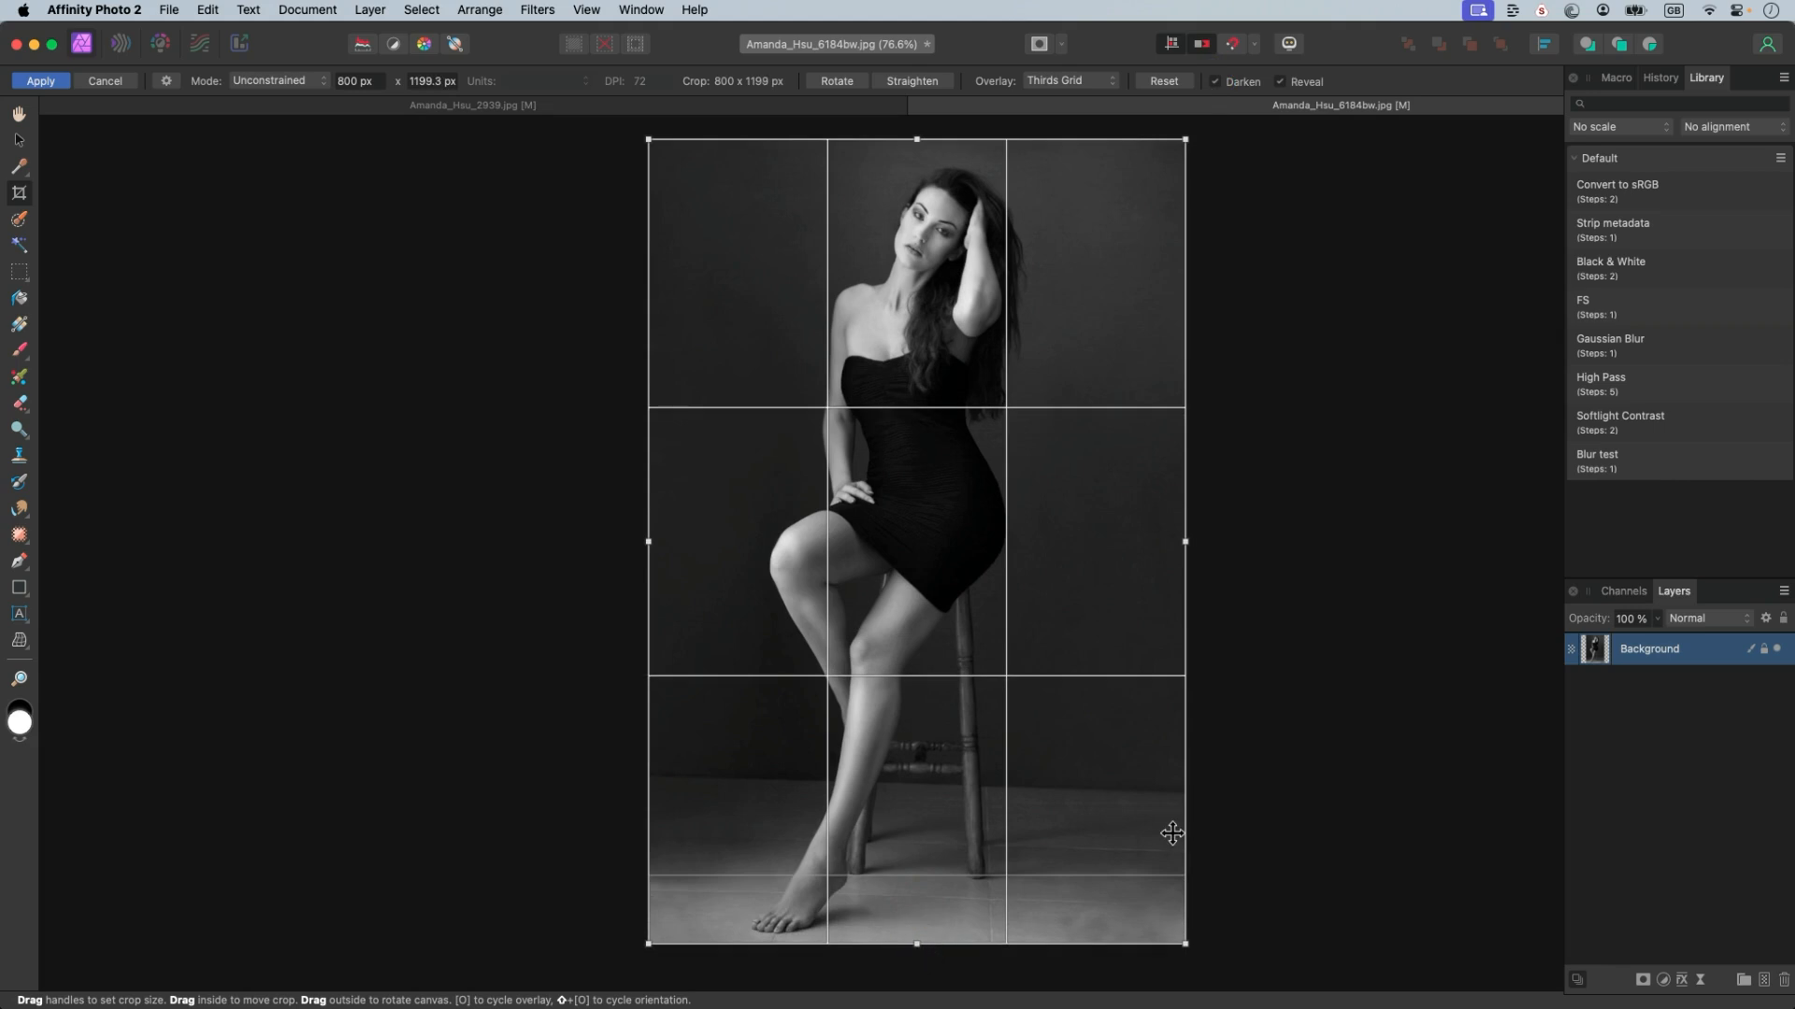
key(h)
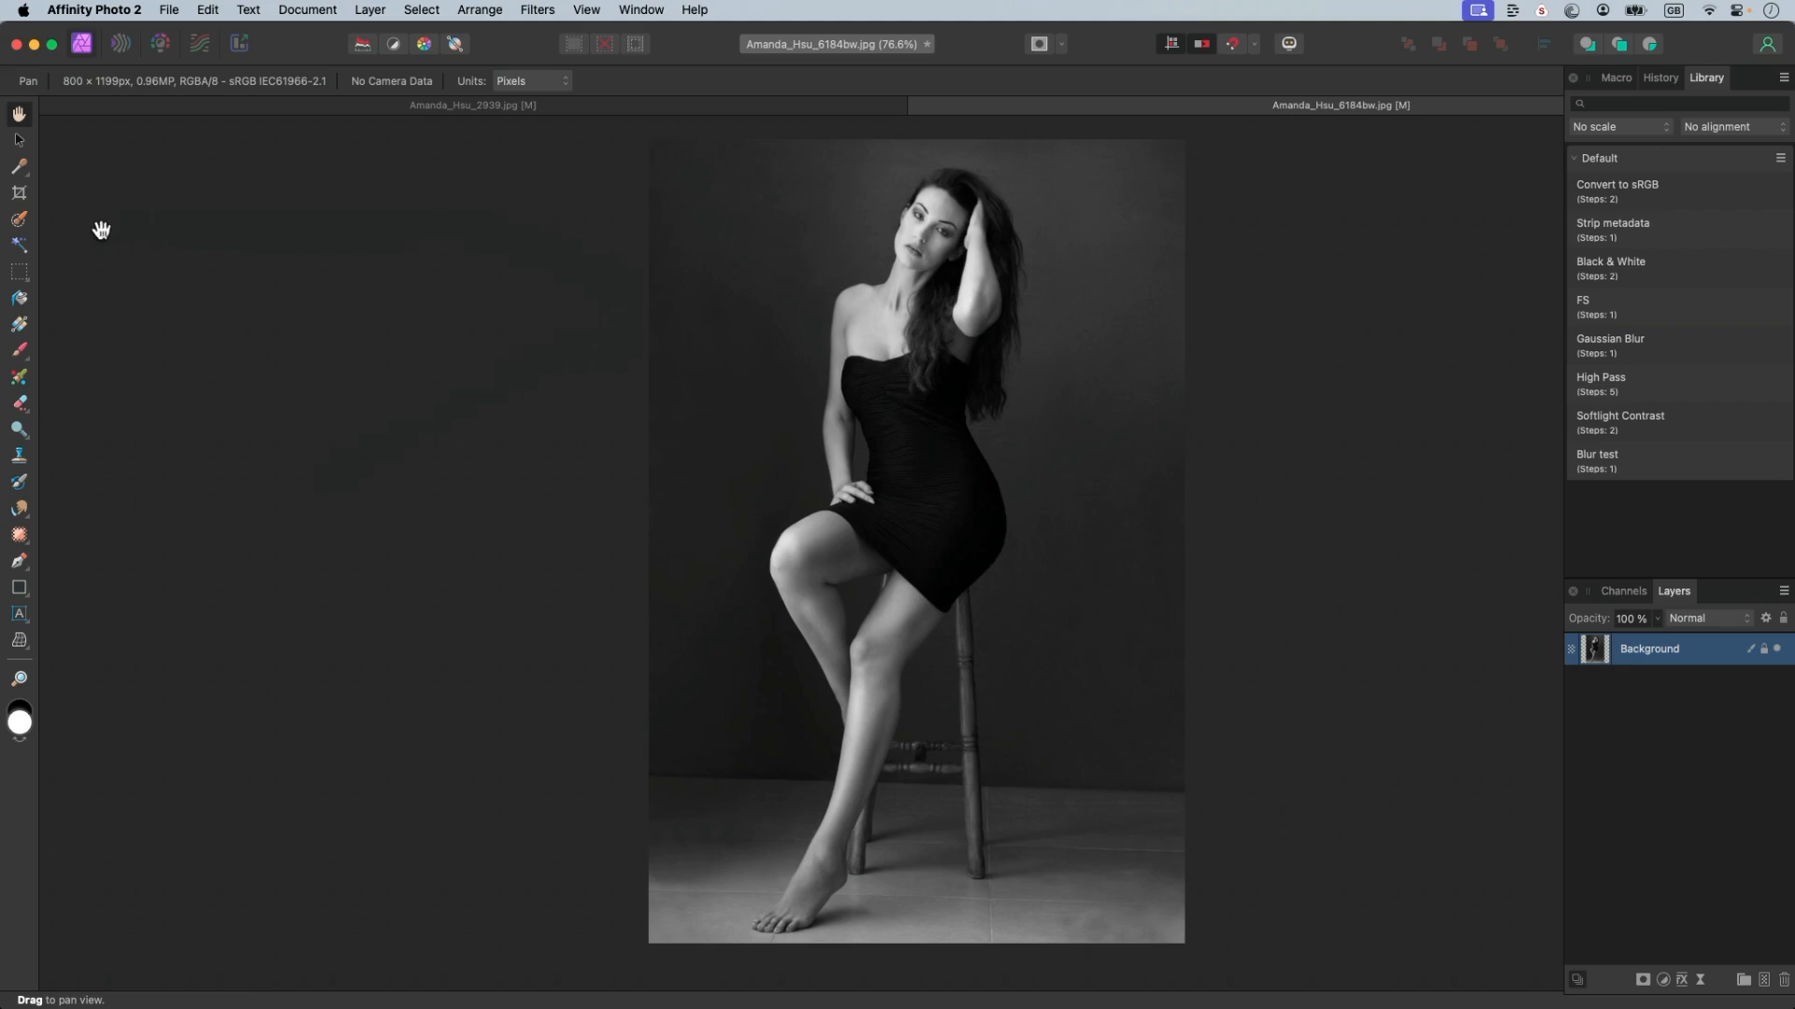
- Restart the crop, trim the photo's left side to about 766 px wide, and constrain the crop to Original Ratio
click(19, 192)
click(309, 83)
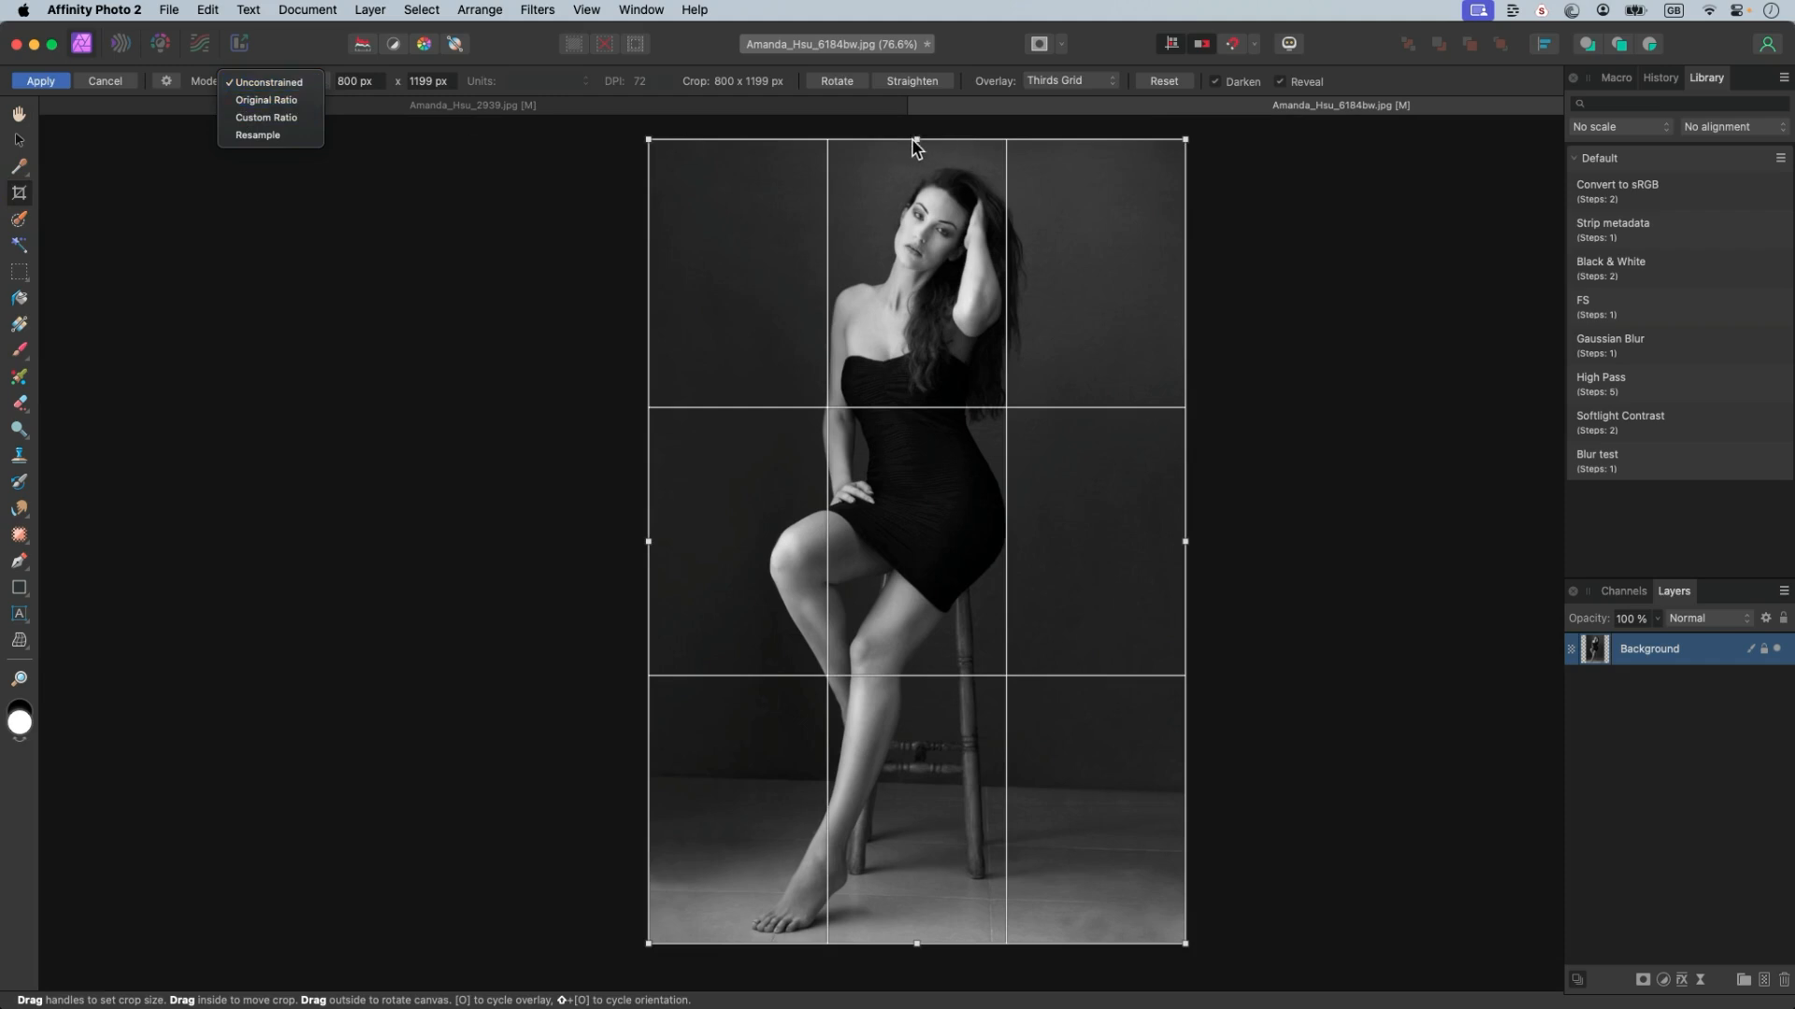
click(689, 543)
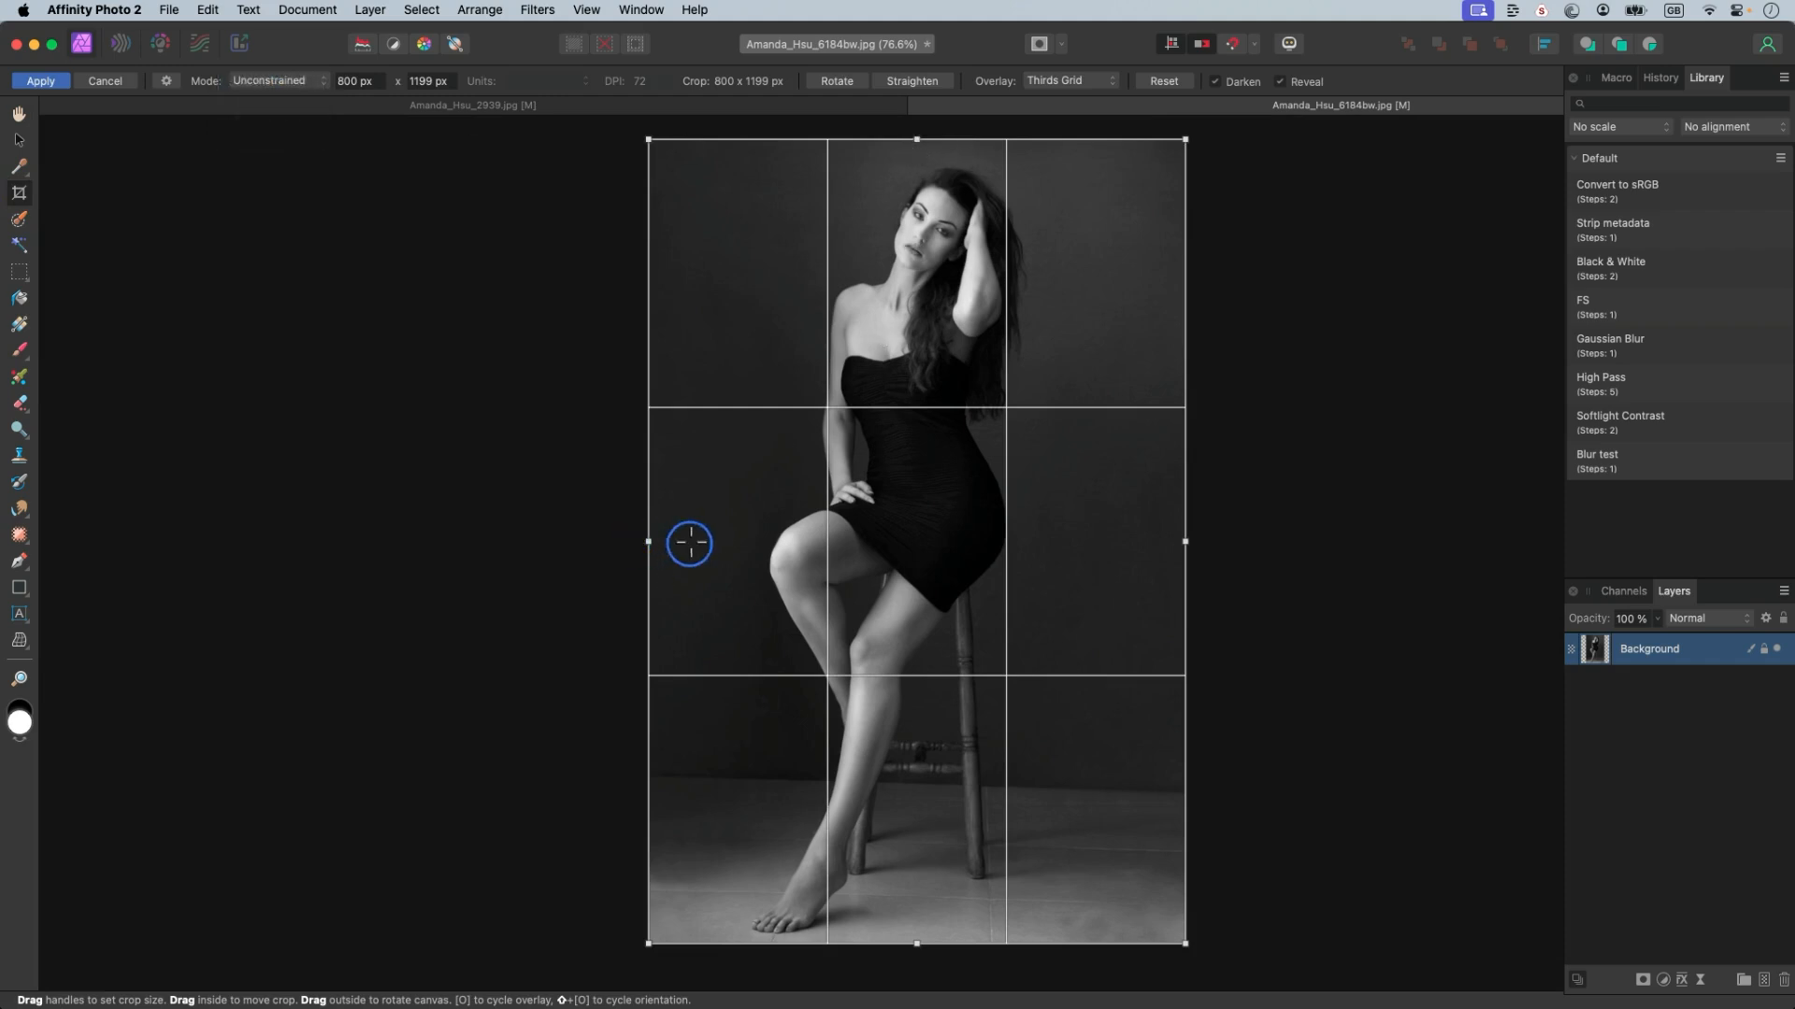
mouse_move(649, 542)
mouse_down()
mouse_move(687, 542)
mouse_move(671, 542)
mouse_up()
click(288, 86)
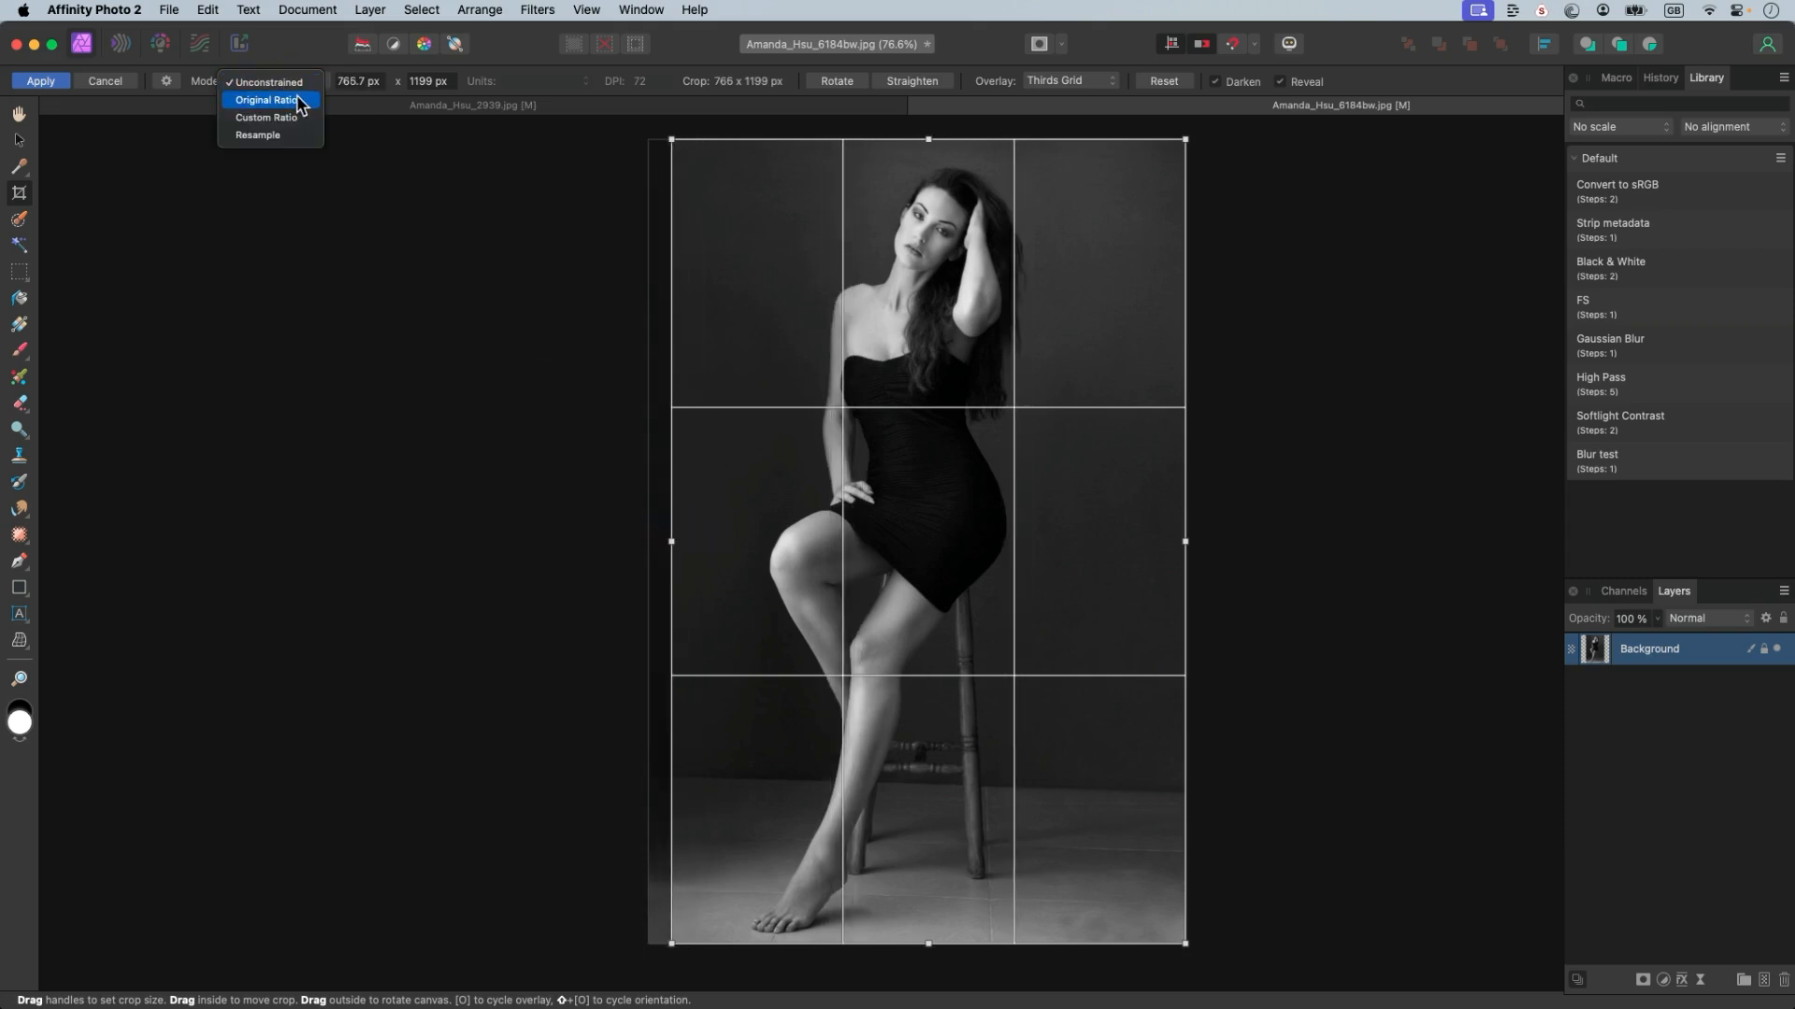
click(305, 103)
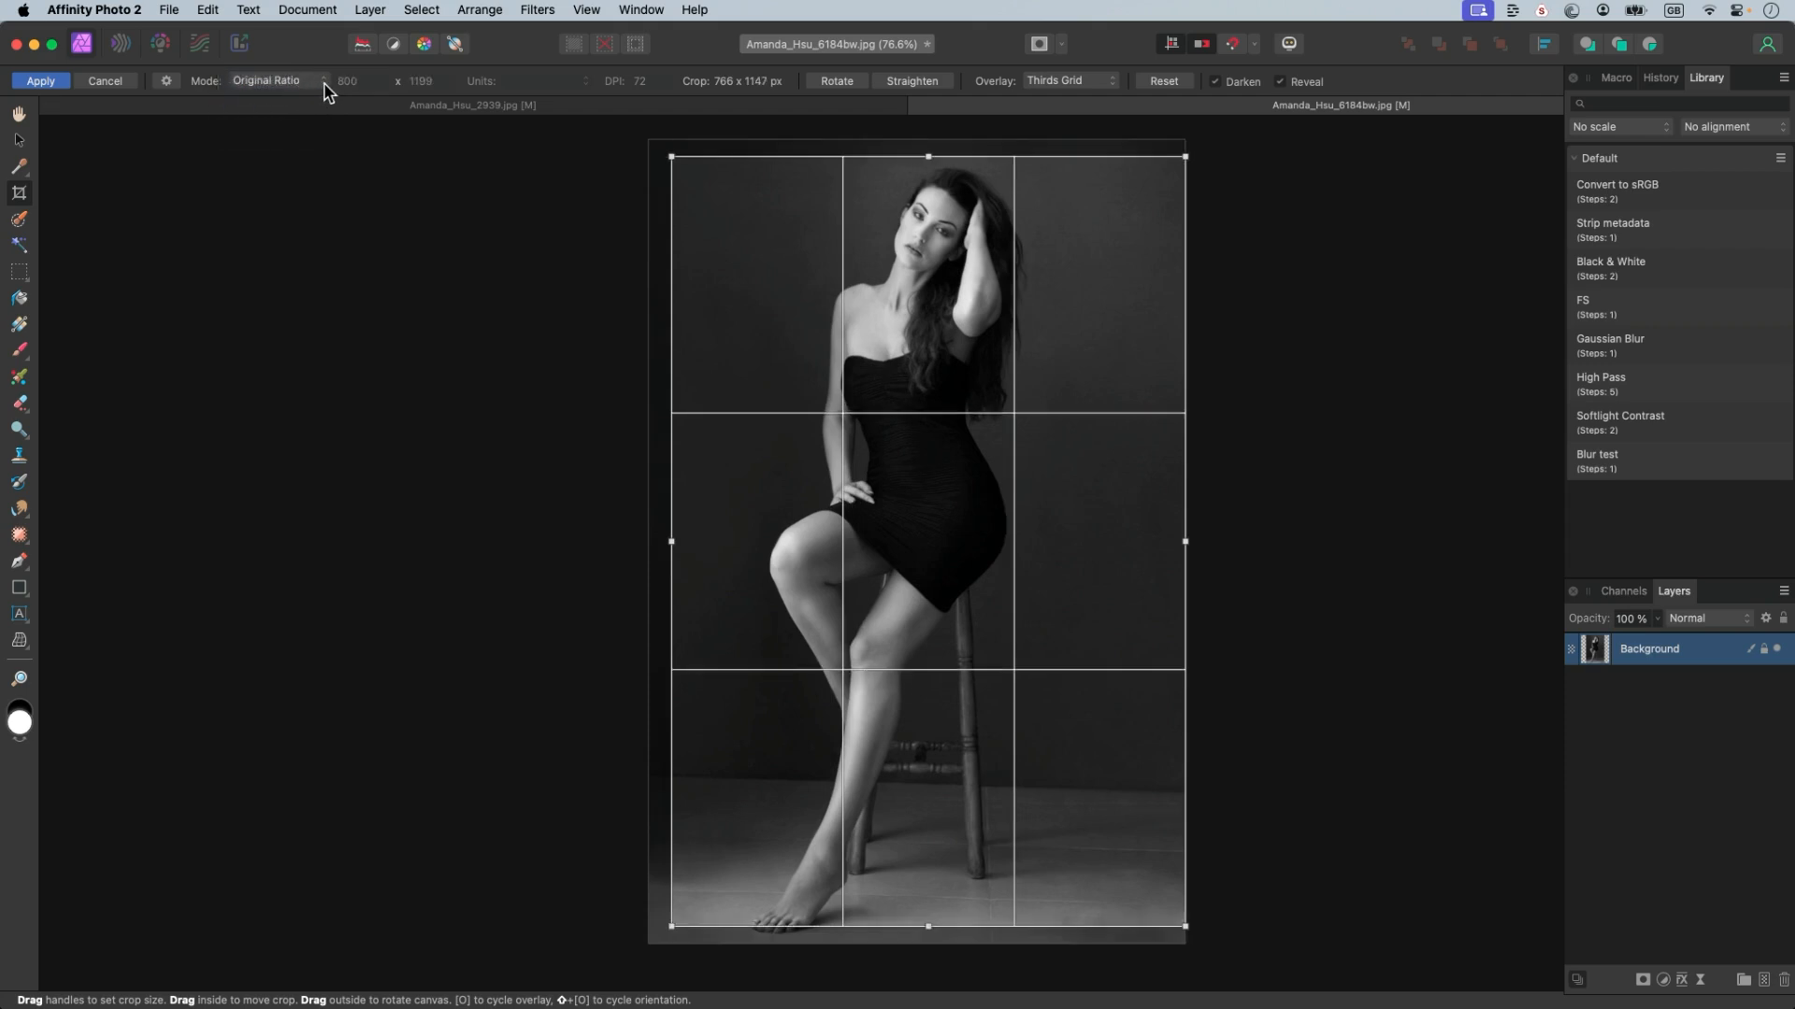
- Examine the available crop presets and the categories in the Preset manager, including the custom Art Paper Size presets
click(167, 82)
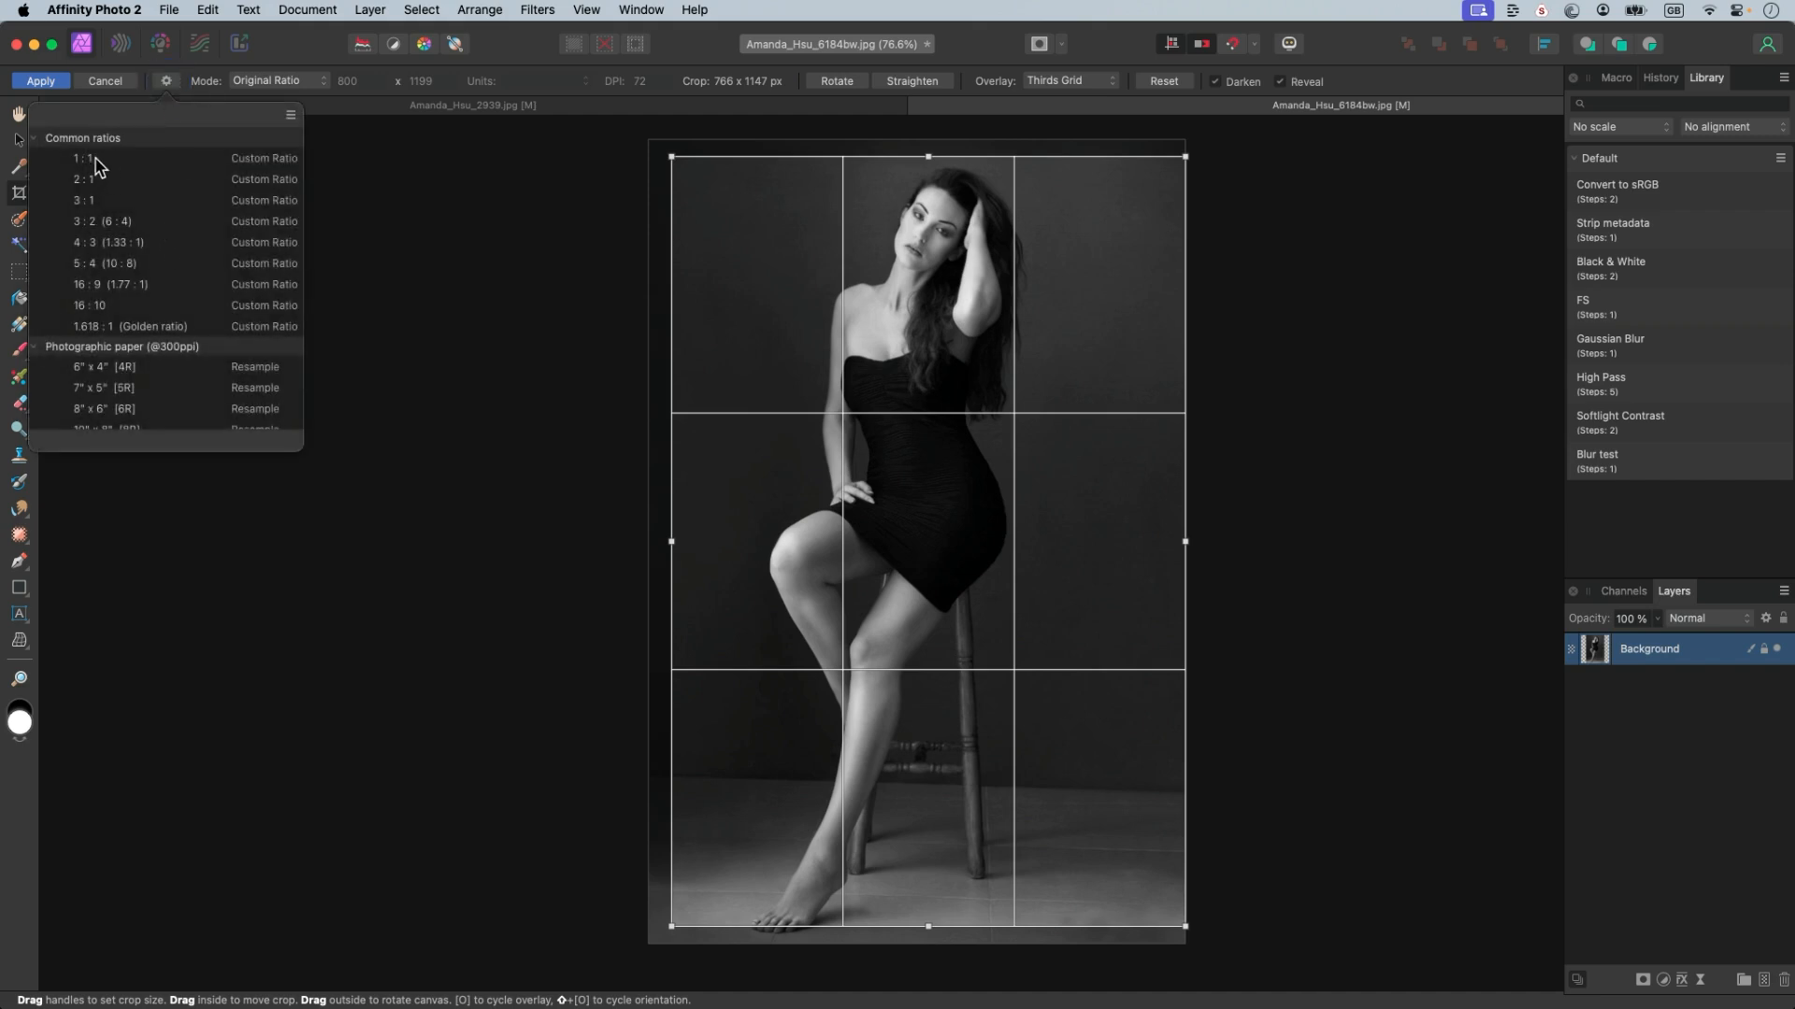
scroll(126, 333, down, 3)
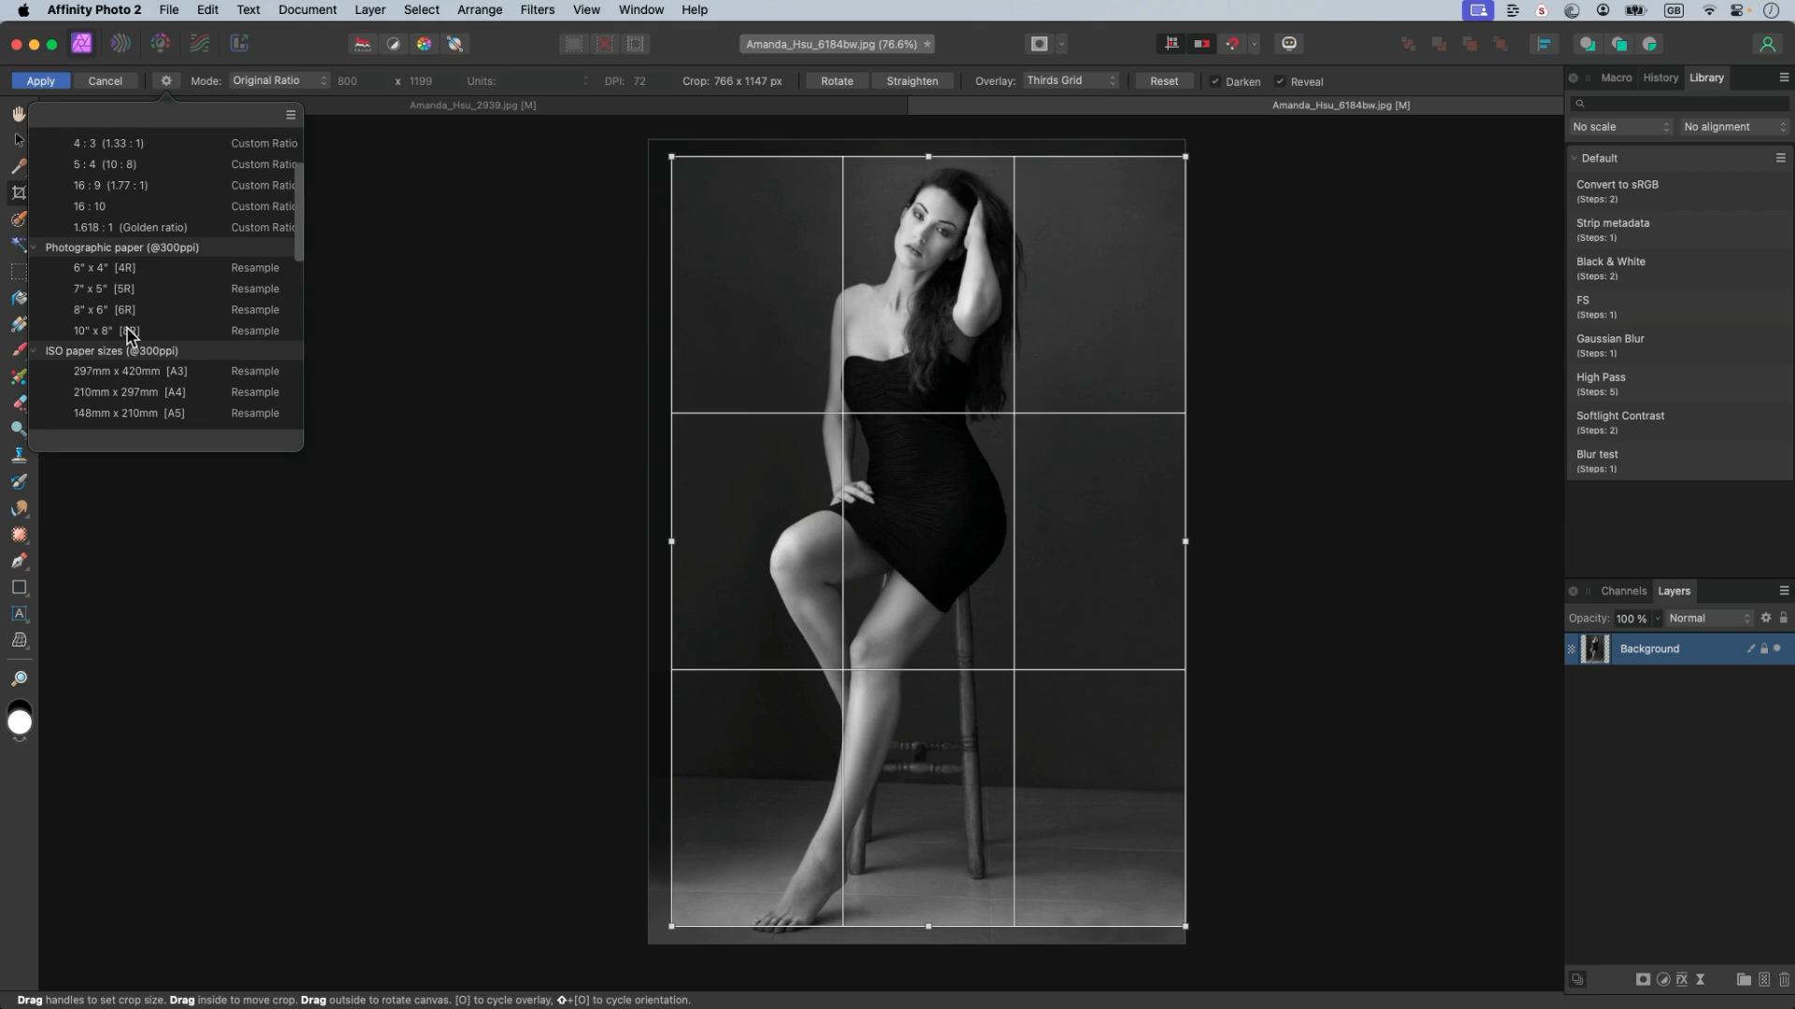
scroll(191, 324, down, 8)
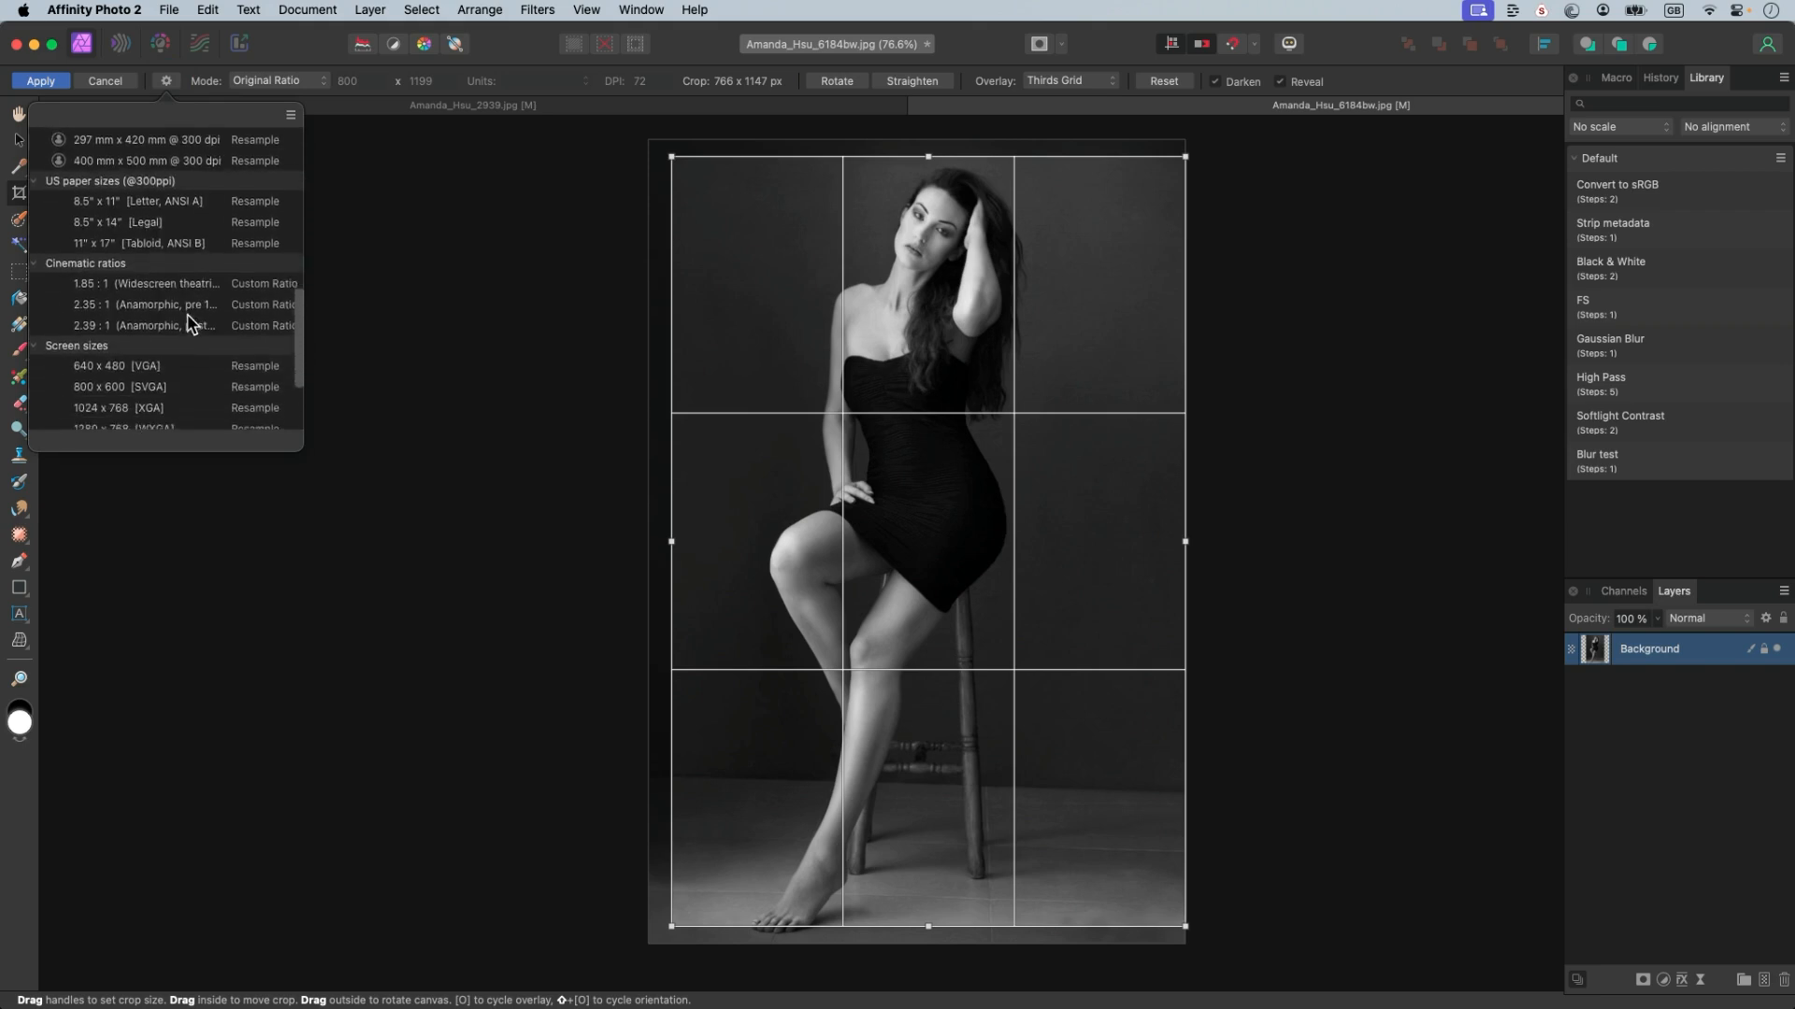
scroll(192, 273, up, 10)
click(291, 114)
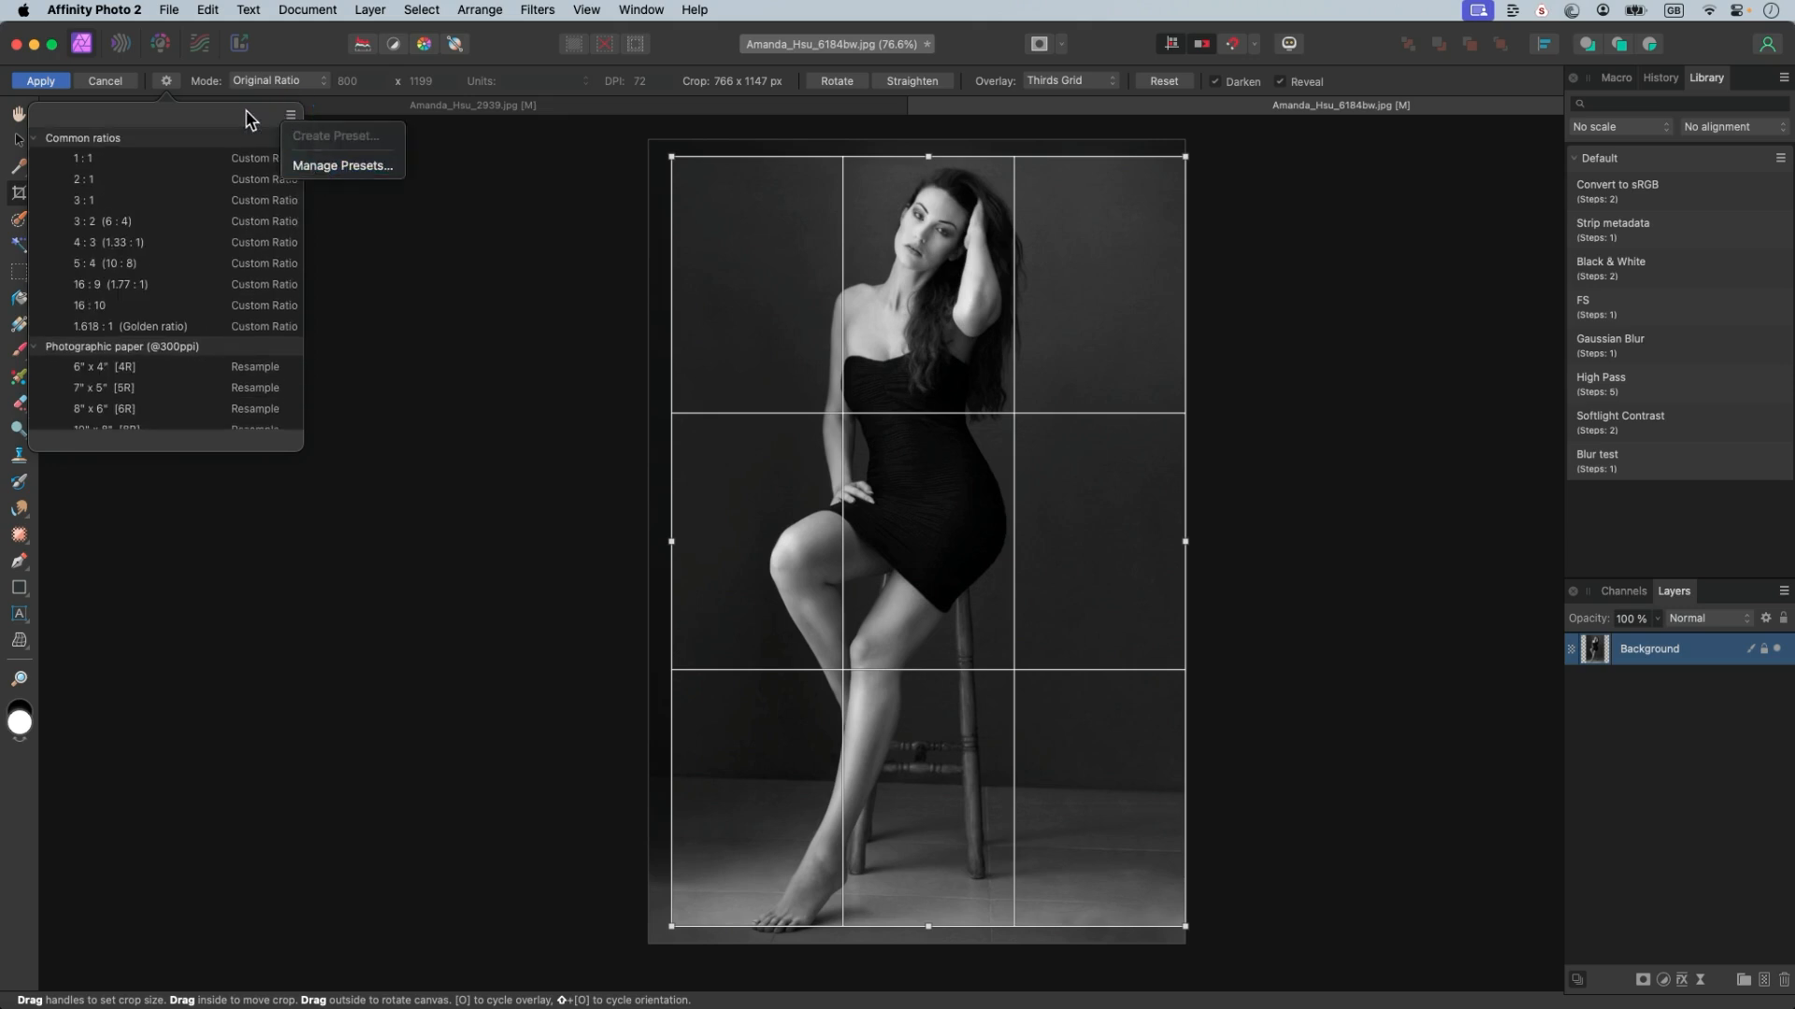
click(325, 168)
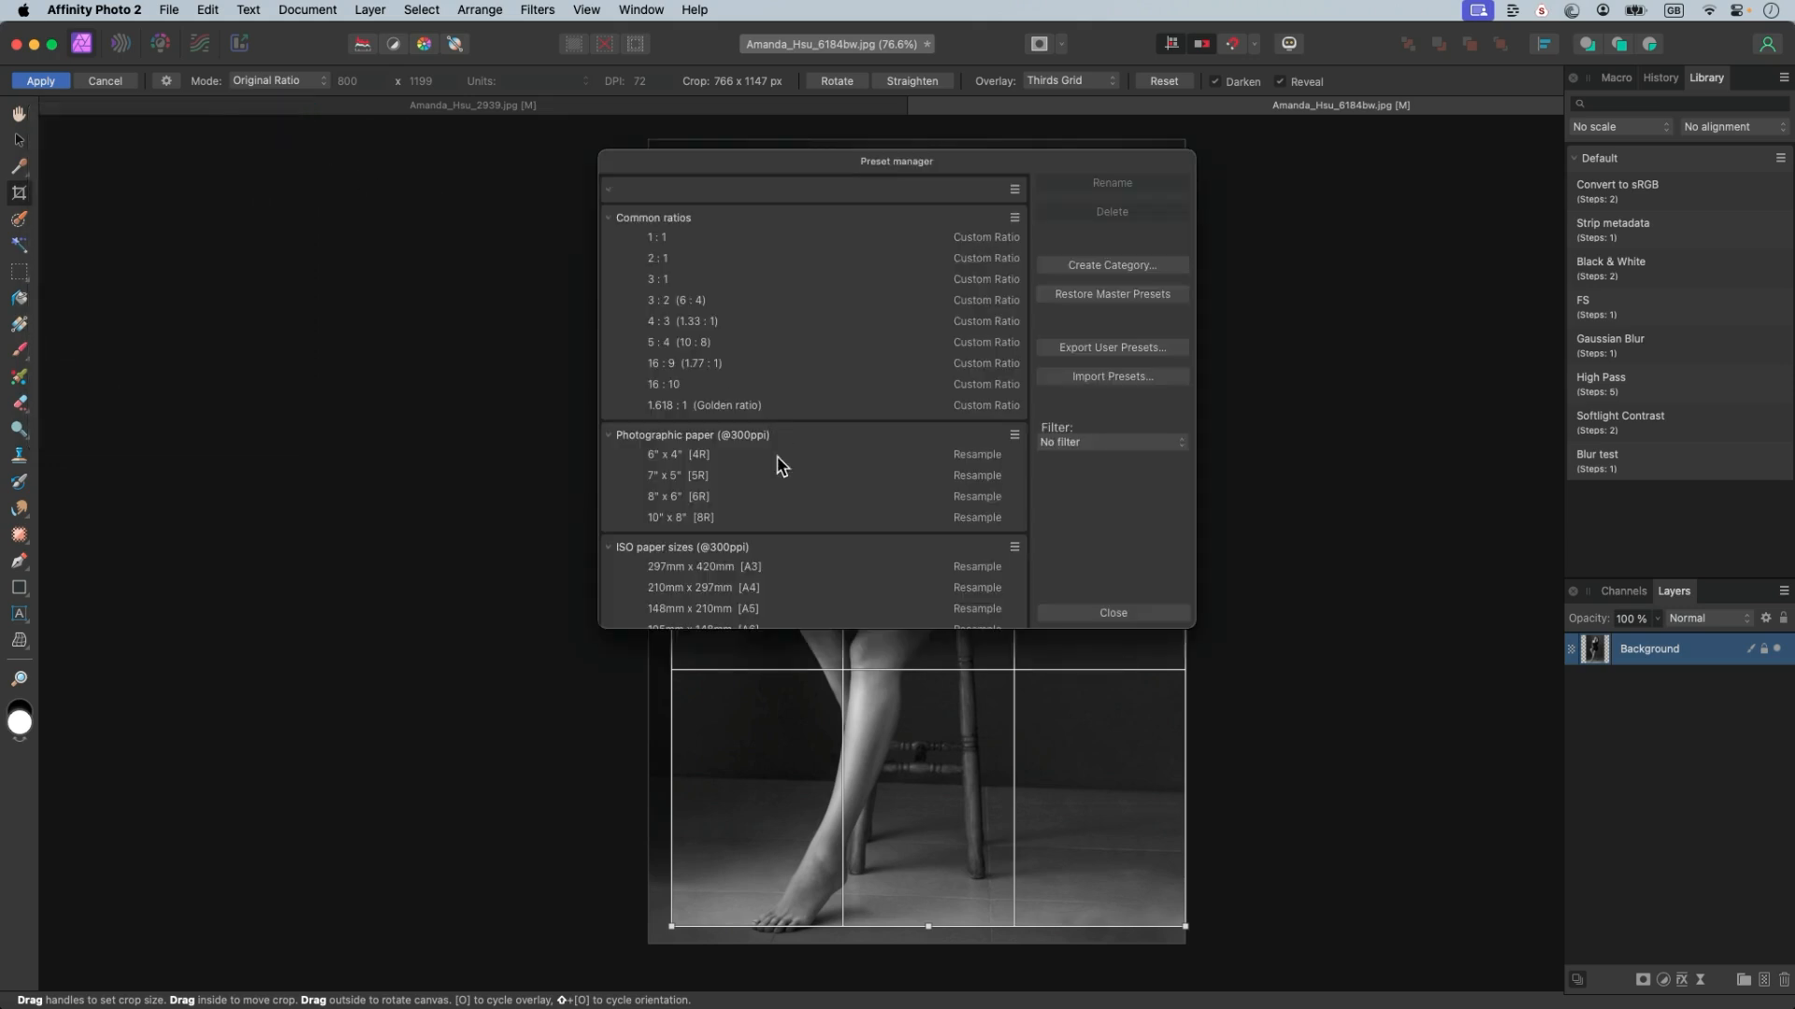
mouse_move(689, 455)
mouse_down()
mouse_move(689, 382)
mouse_move(689, 473)
mouse_up()
scroll(883, 439, down, 10)
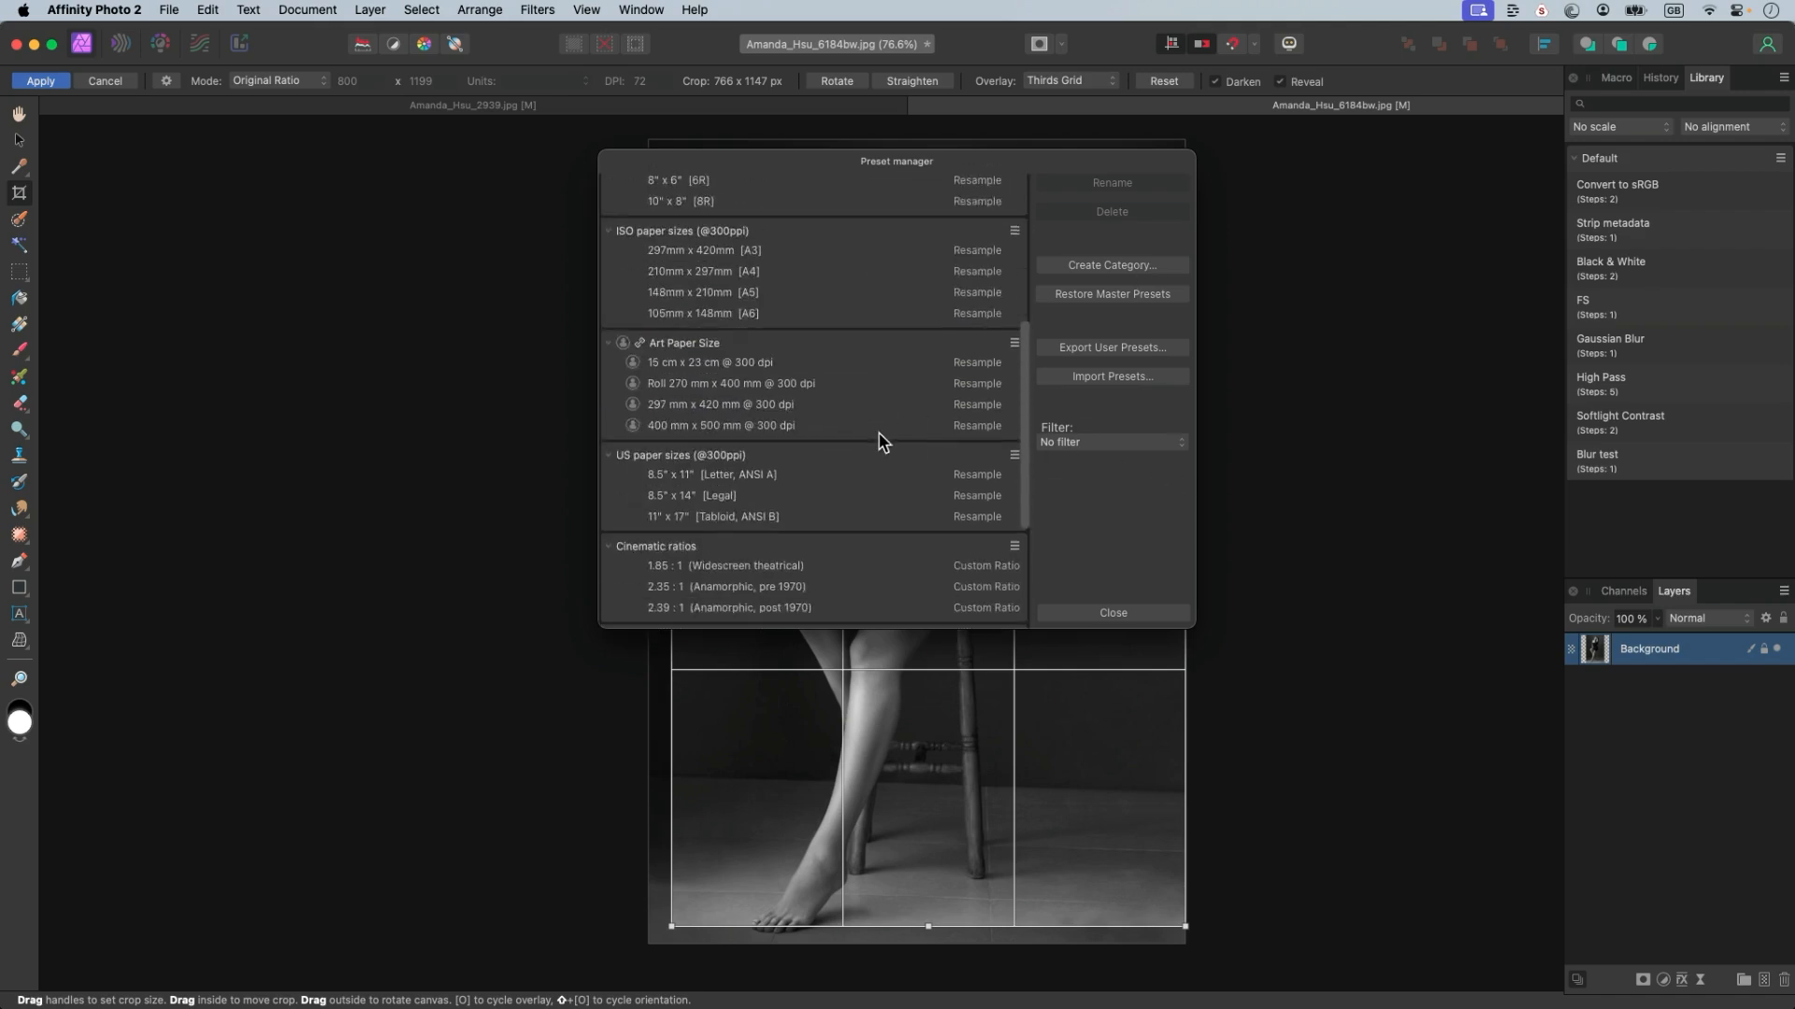
scroll(893, 444, up, 5)
click(1164, 615)
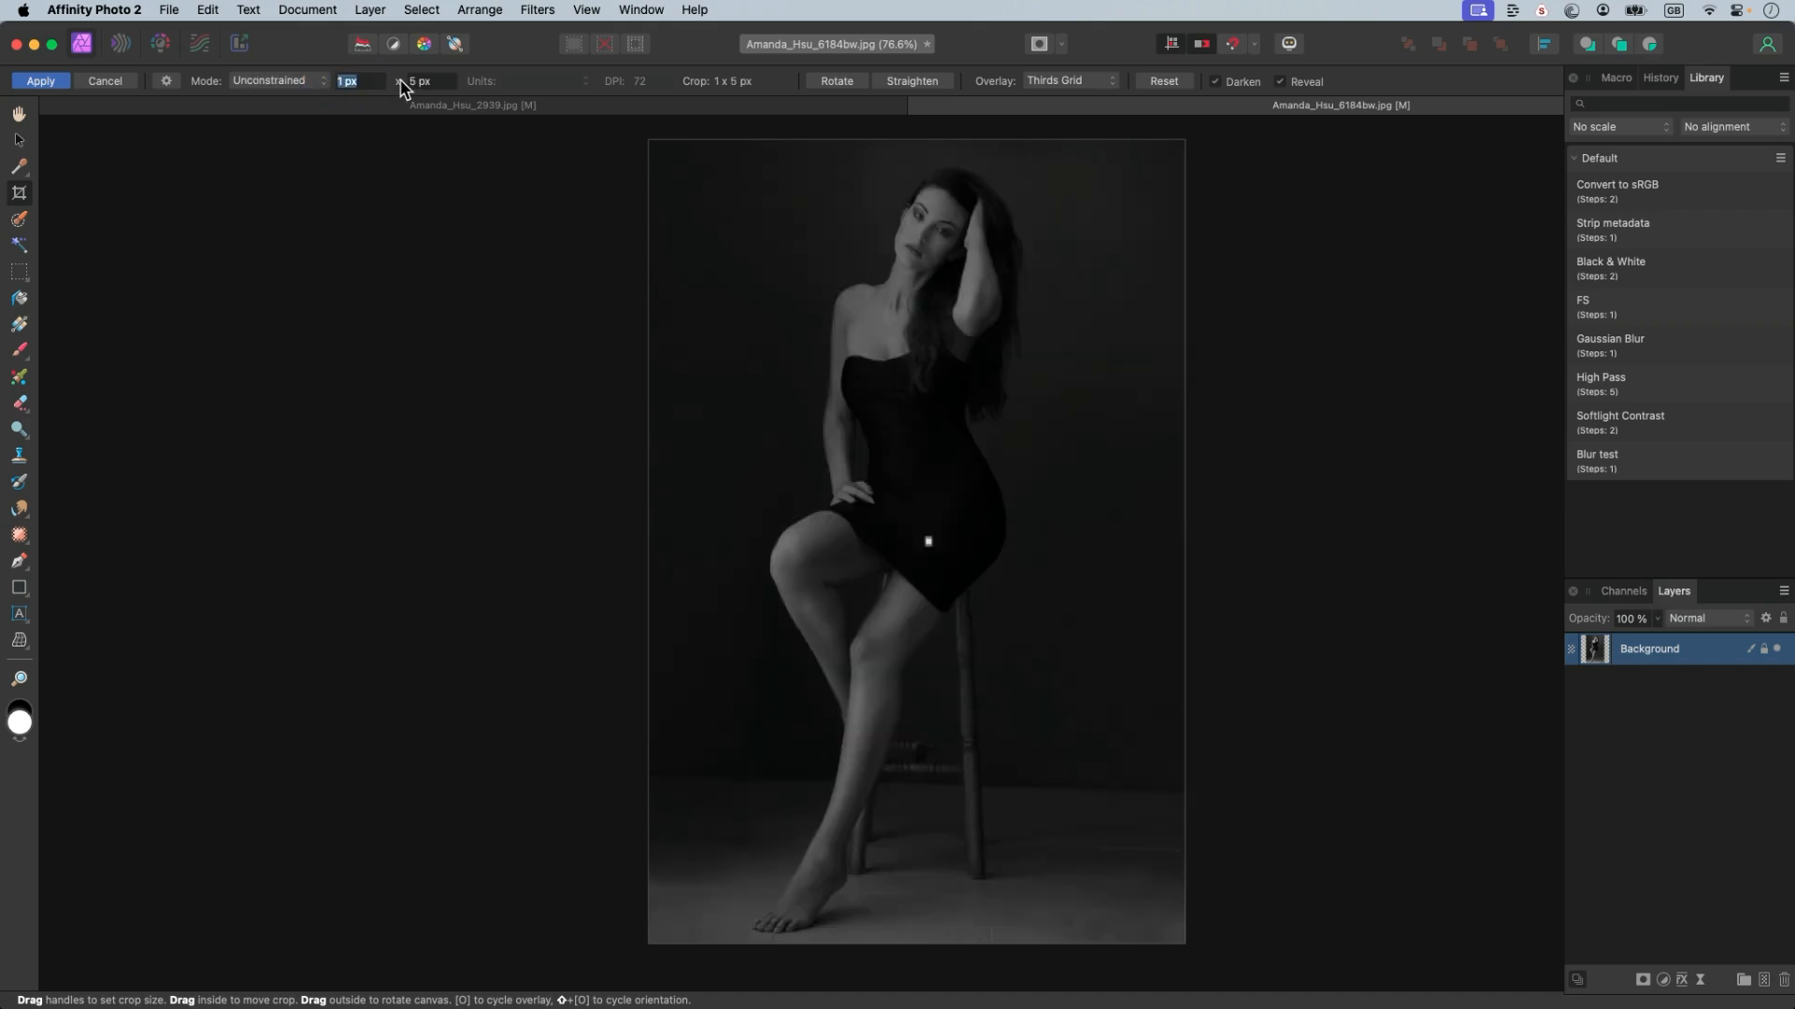
- Set the unconstrained crop size to 1000 x 500 px
text(1000)
key(Tab)
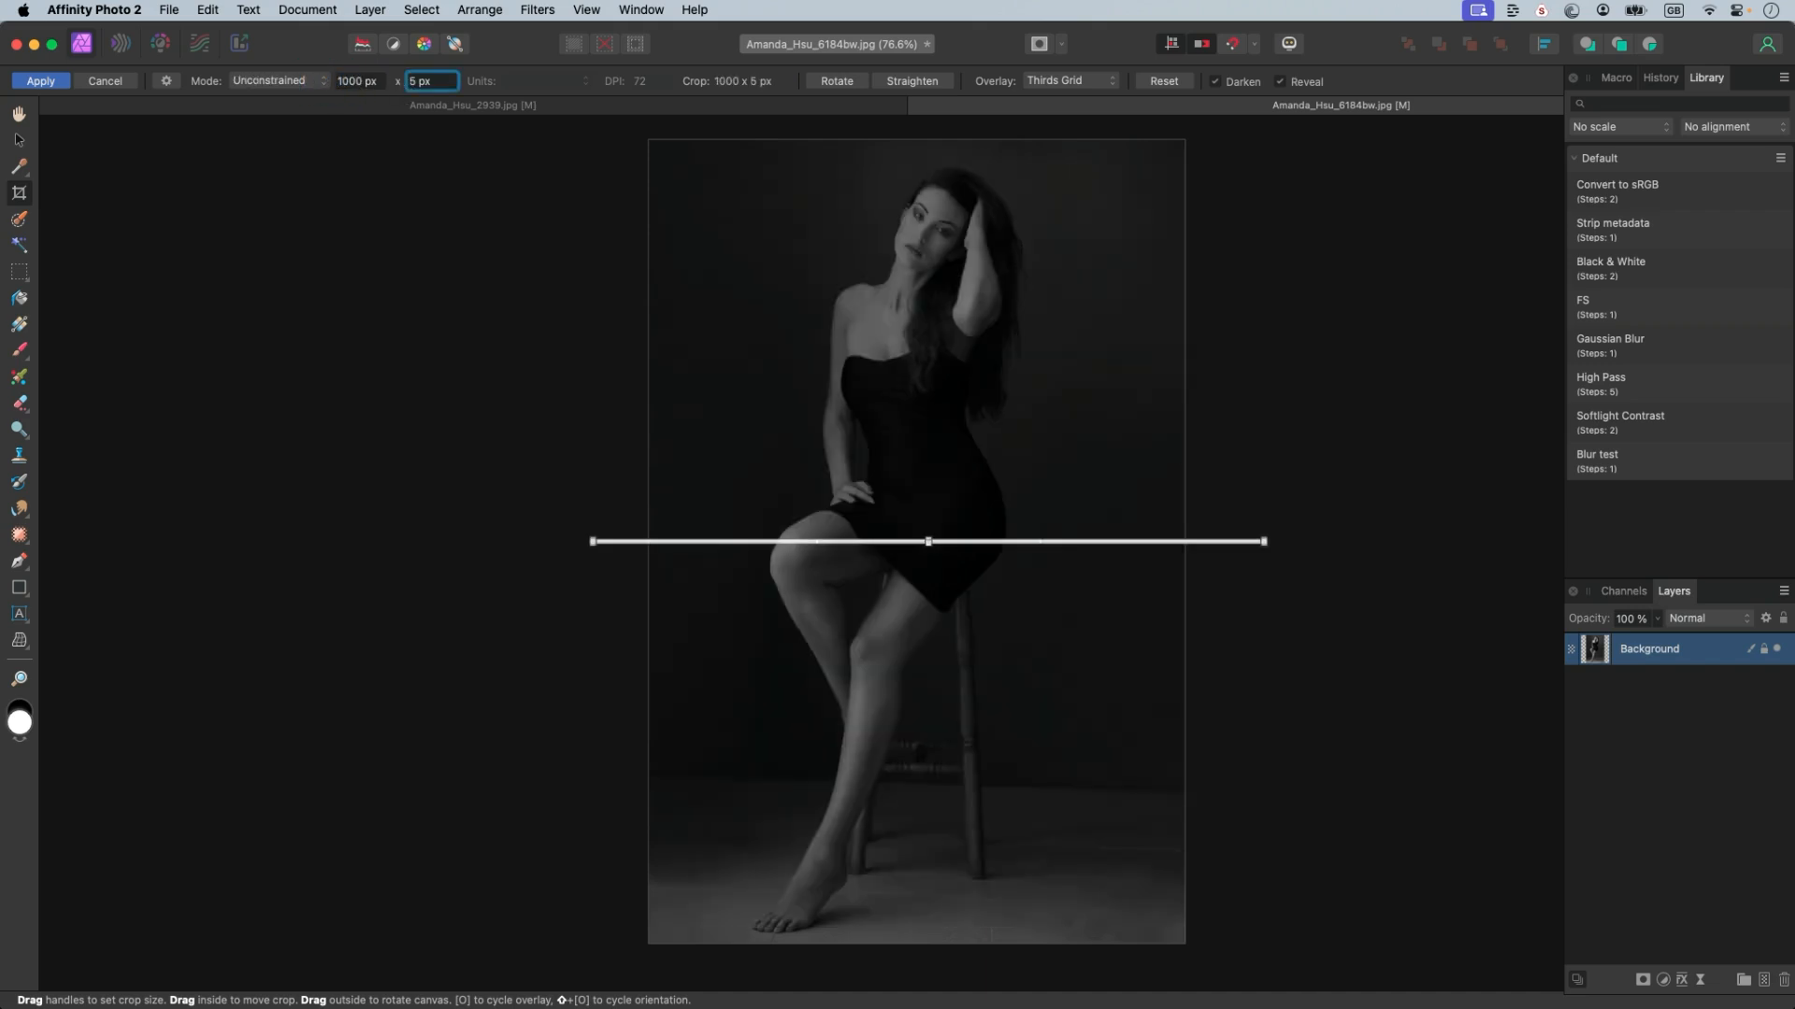
text(500)
key(Return)
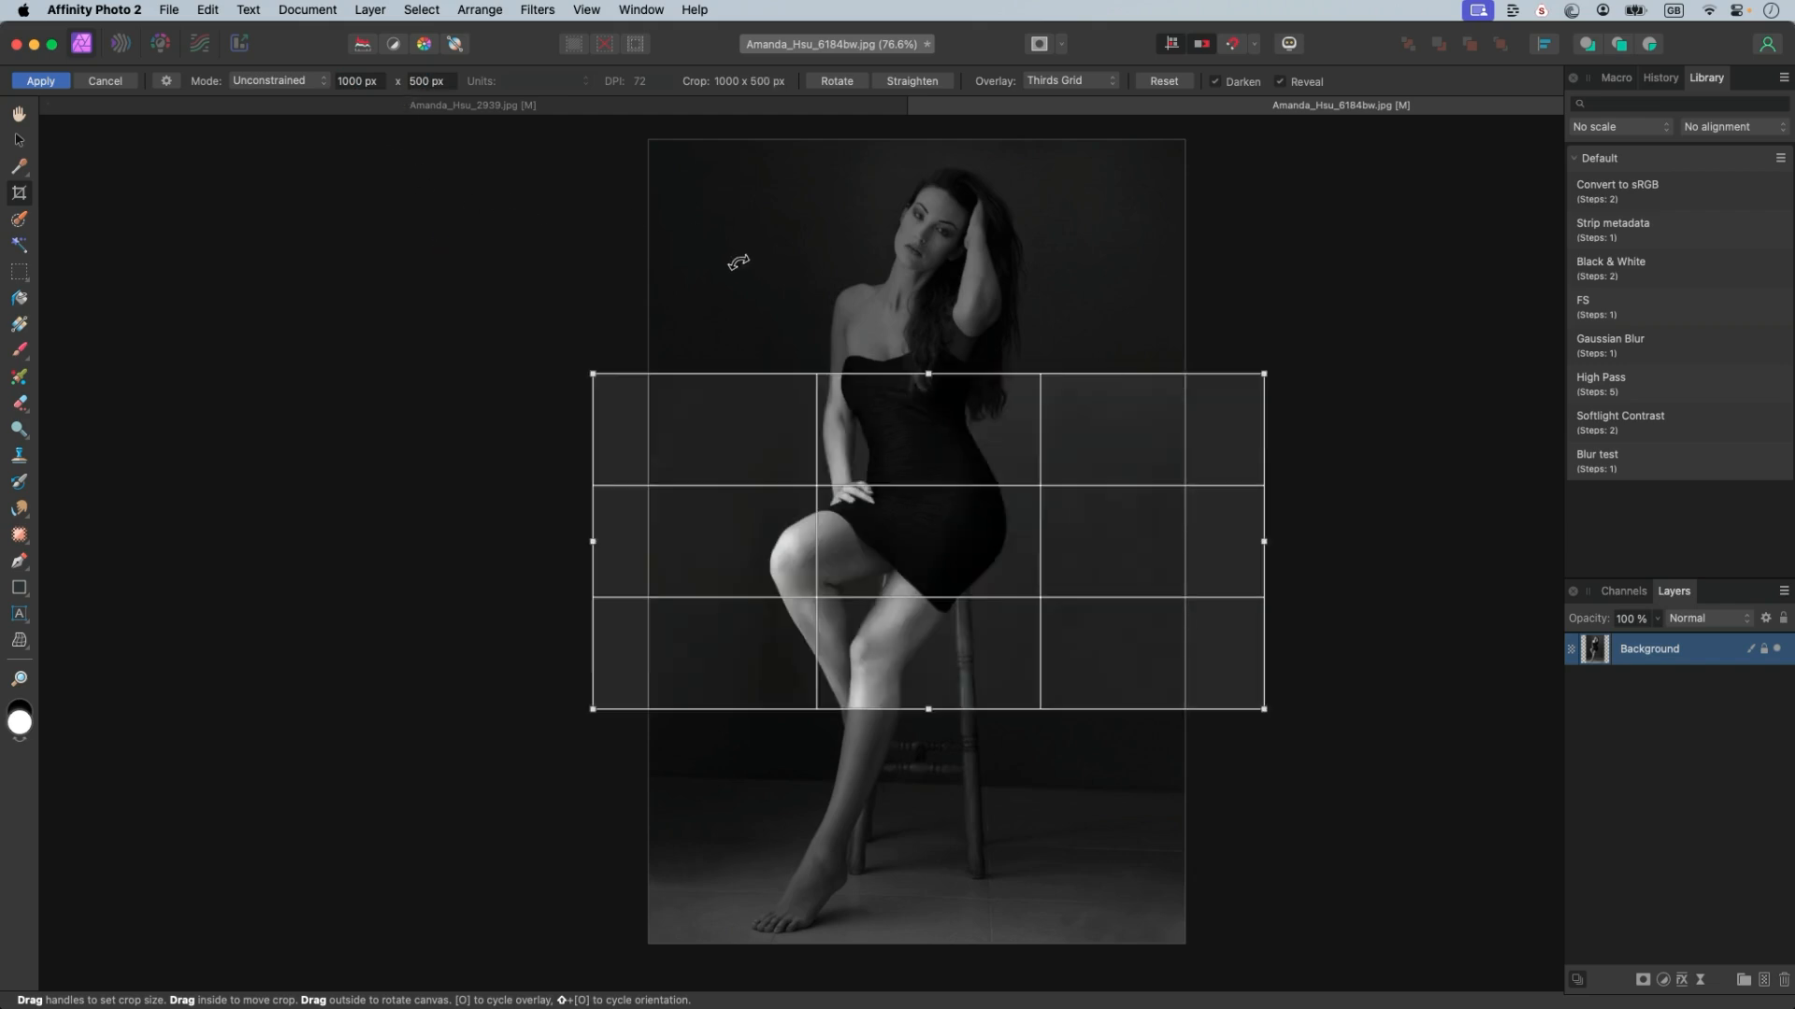
- Shrink the crop to about 789 x 407 px, position it over the model's head and upper body, and apply it
drag(589, 371, 647, 400)
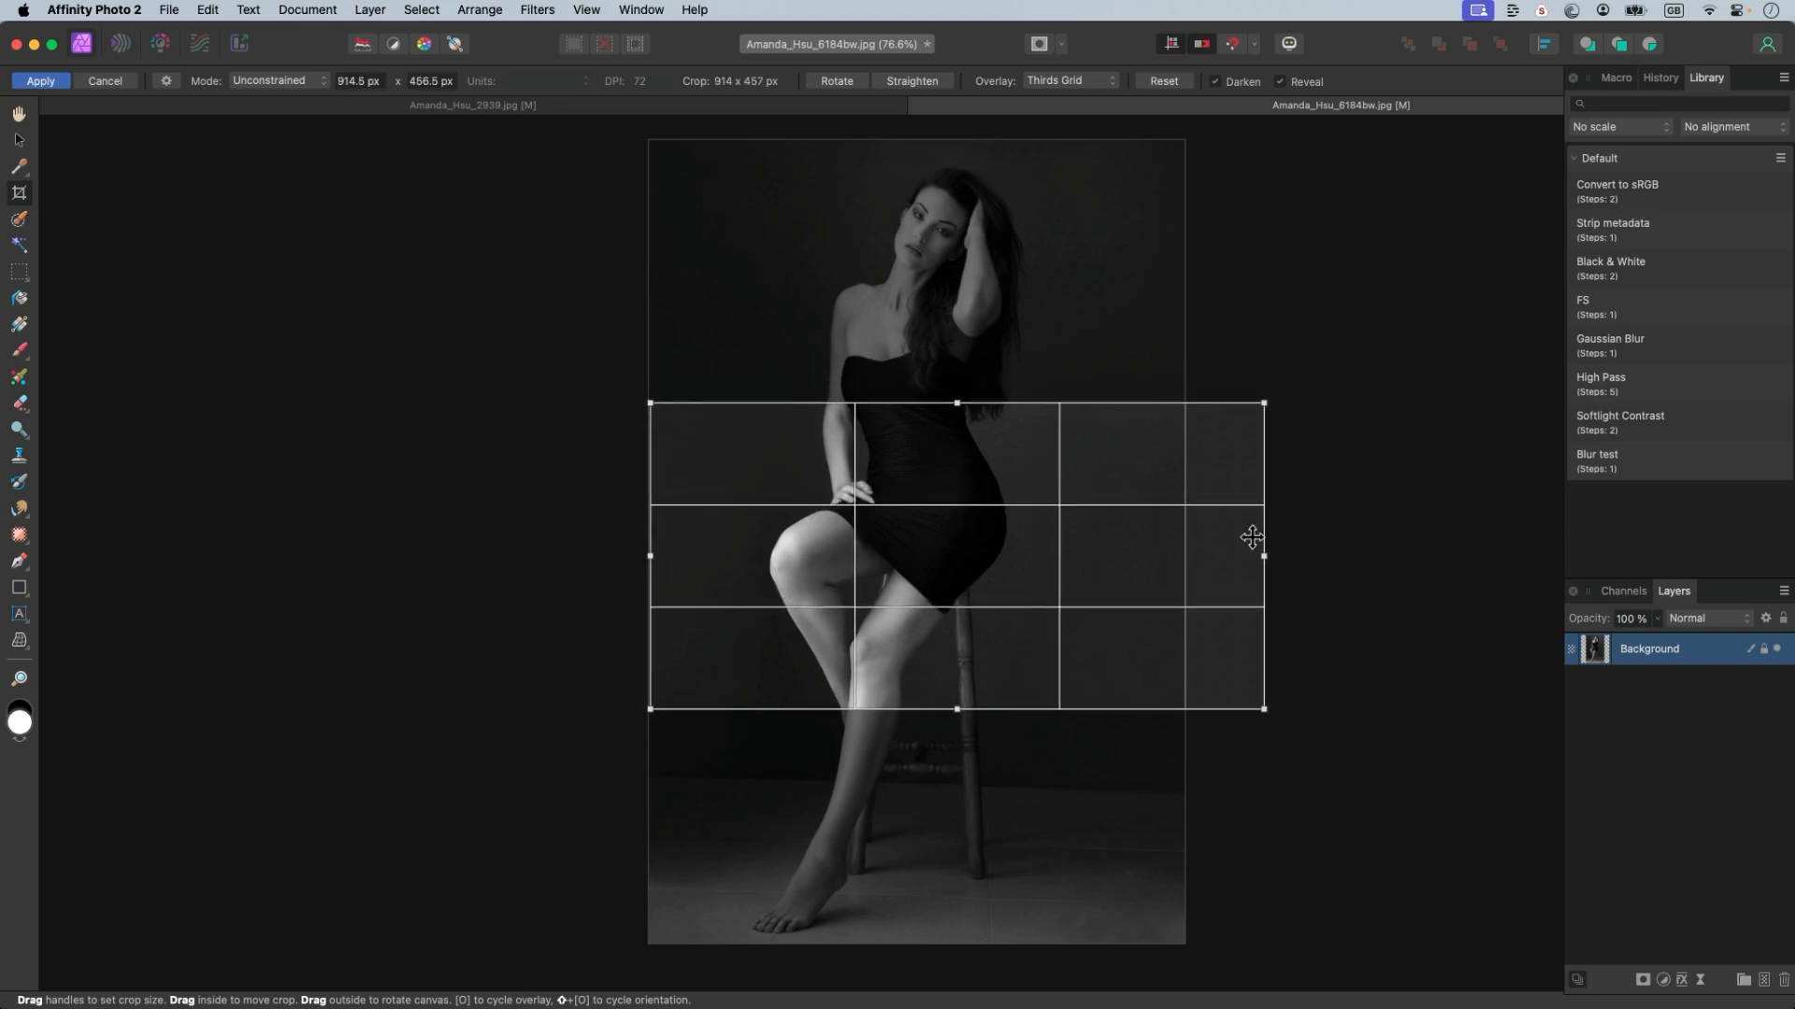
drag(1264, 403, 1178, 438)
drag(1014, 557, 1017, 268)
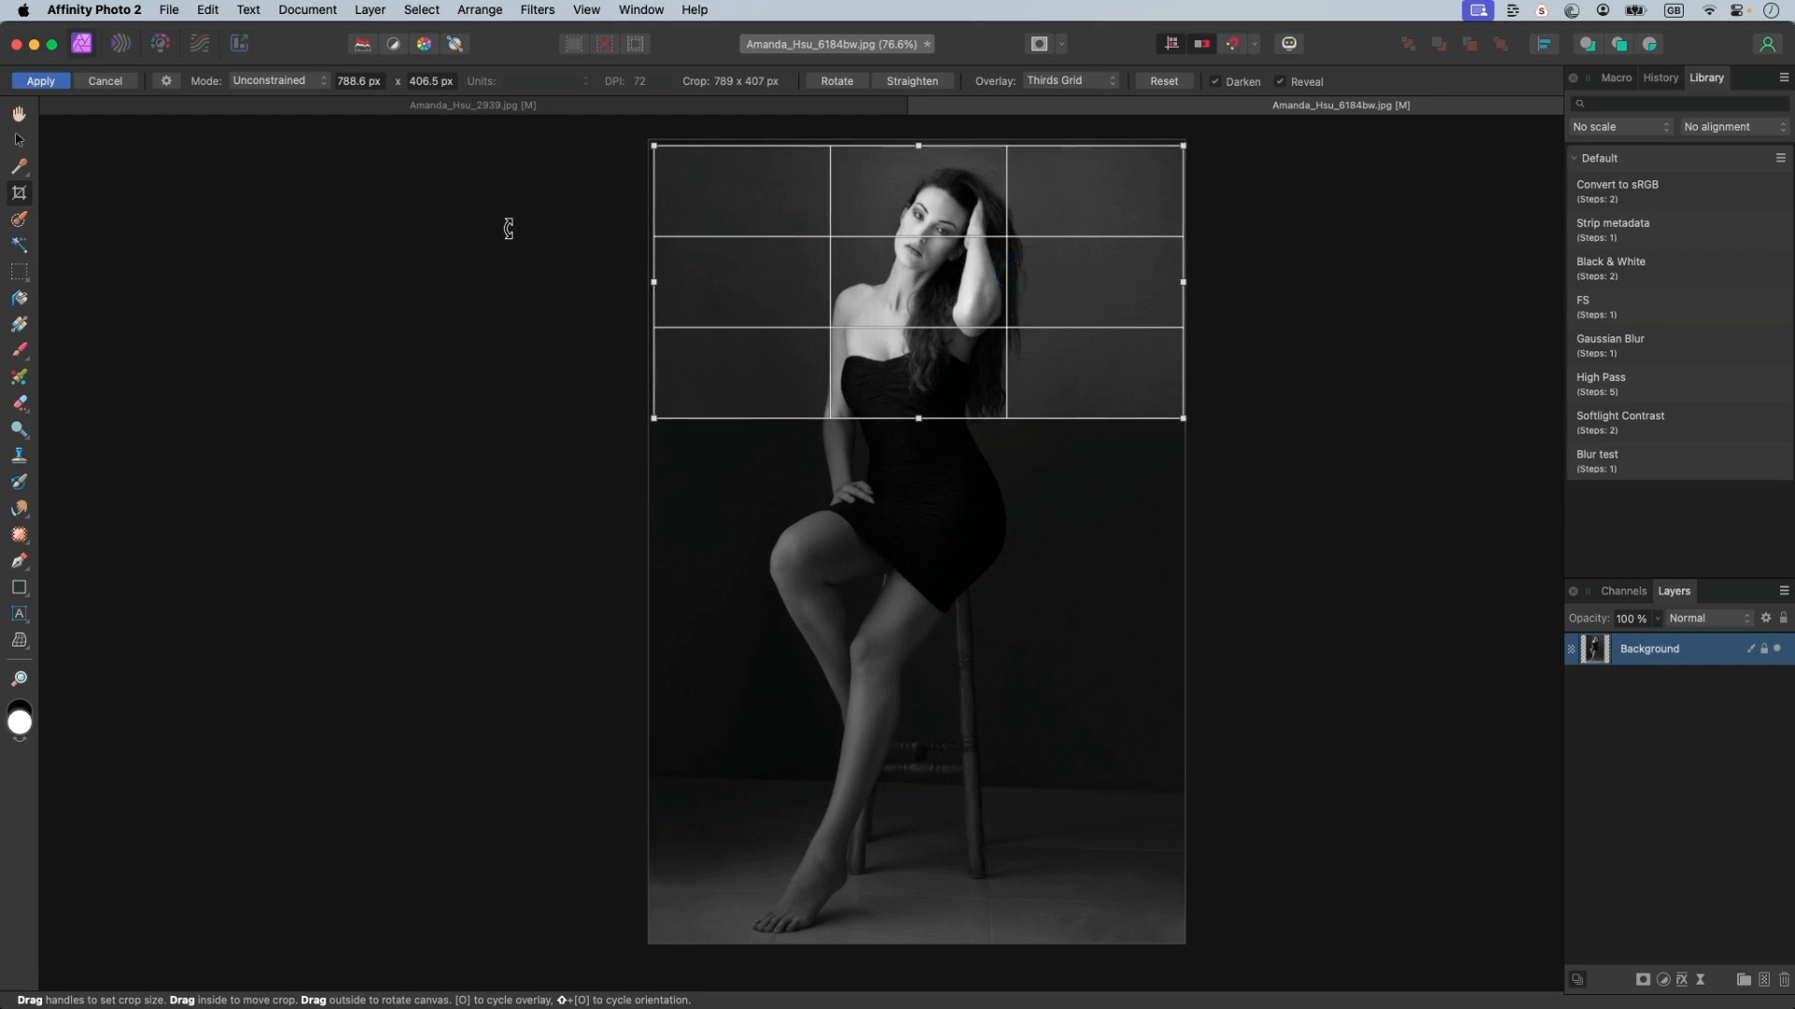
key(h)
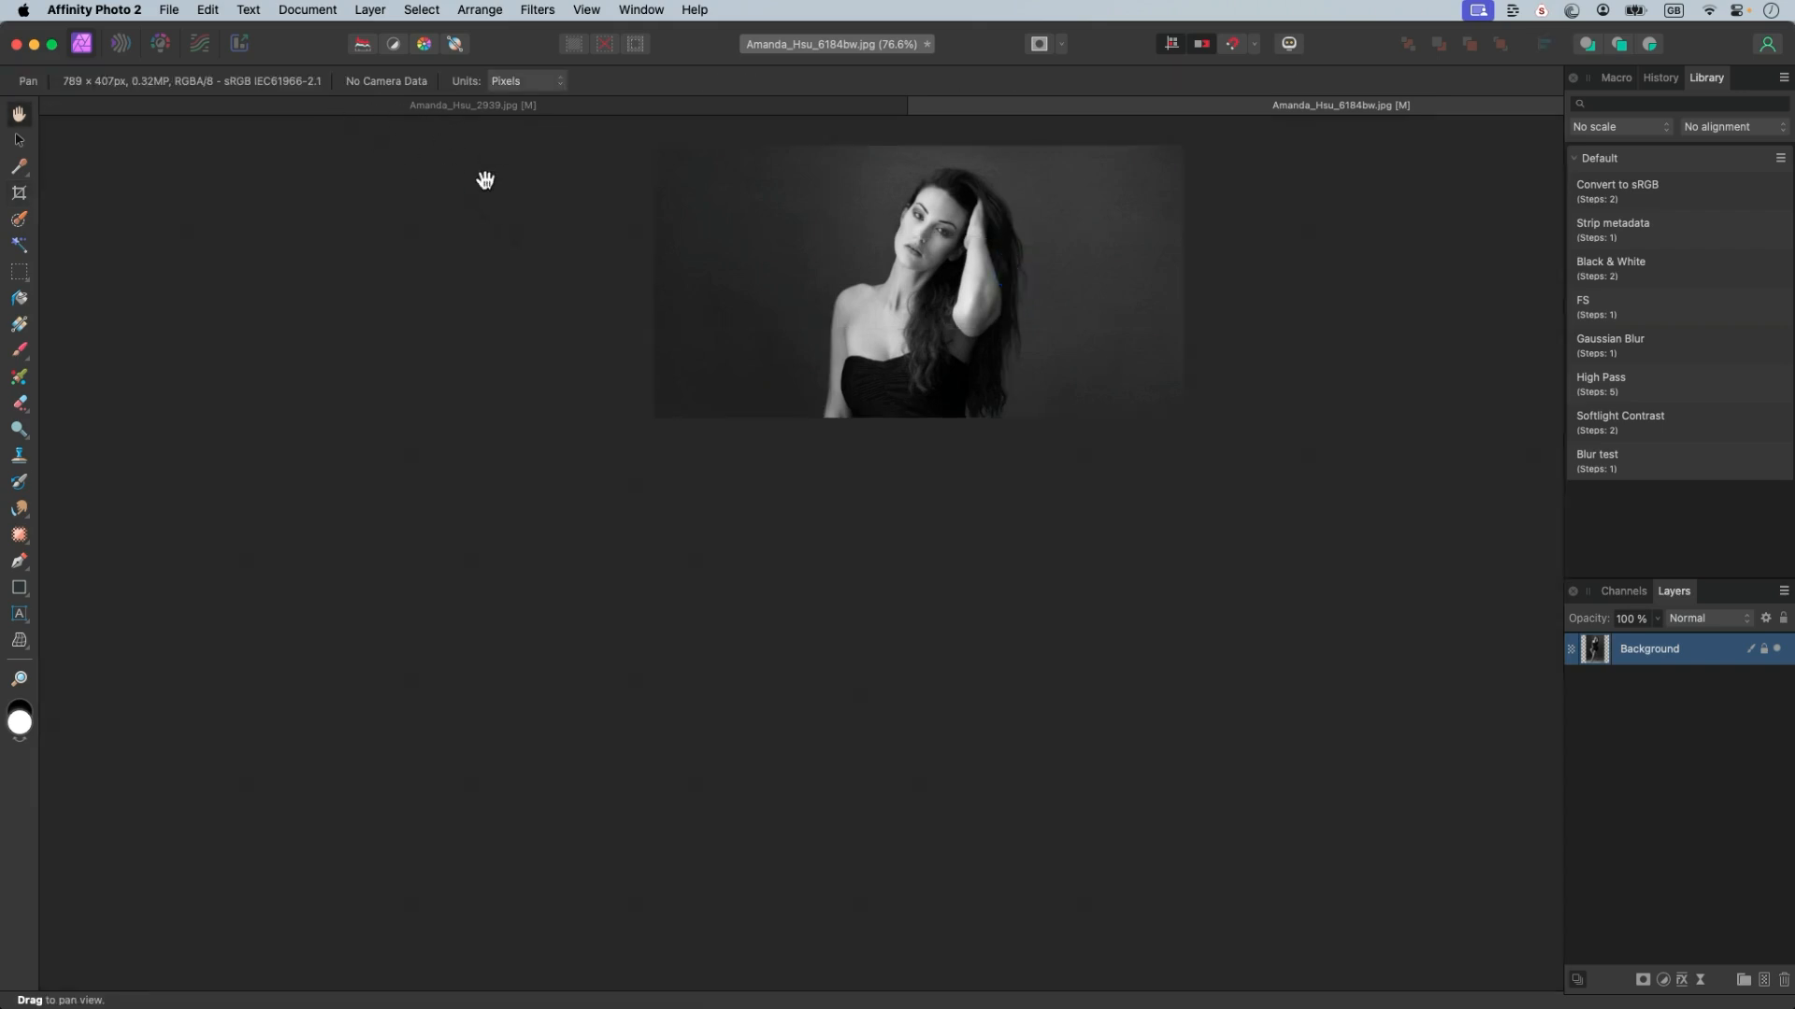
- Restart the crop in Resample mode and review the name and category options for a new crop preset without creating it
click(20, 195)
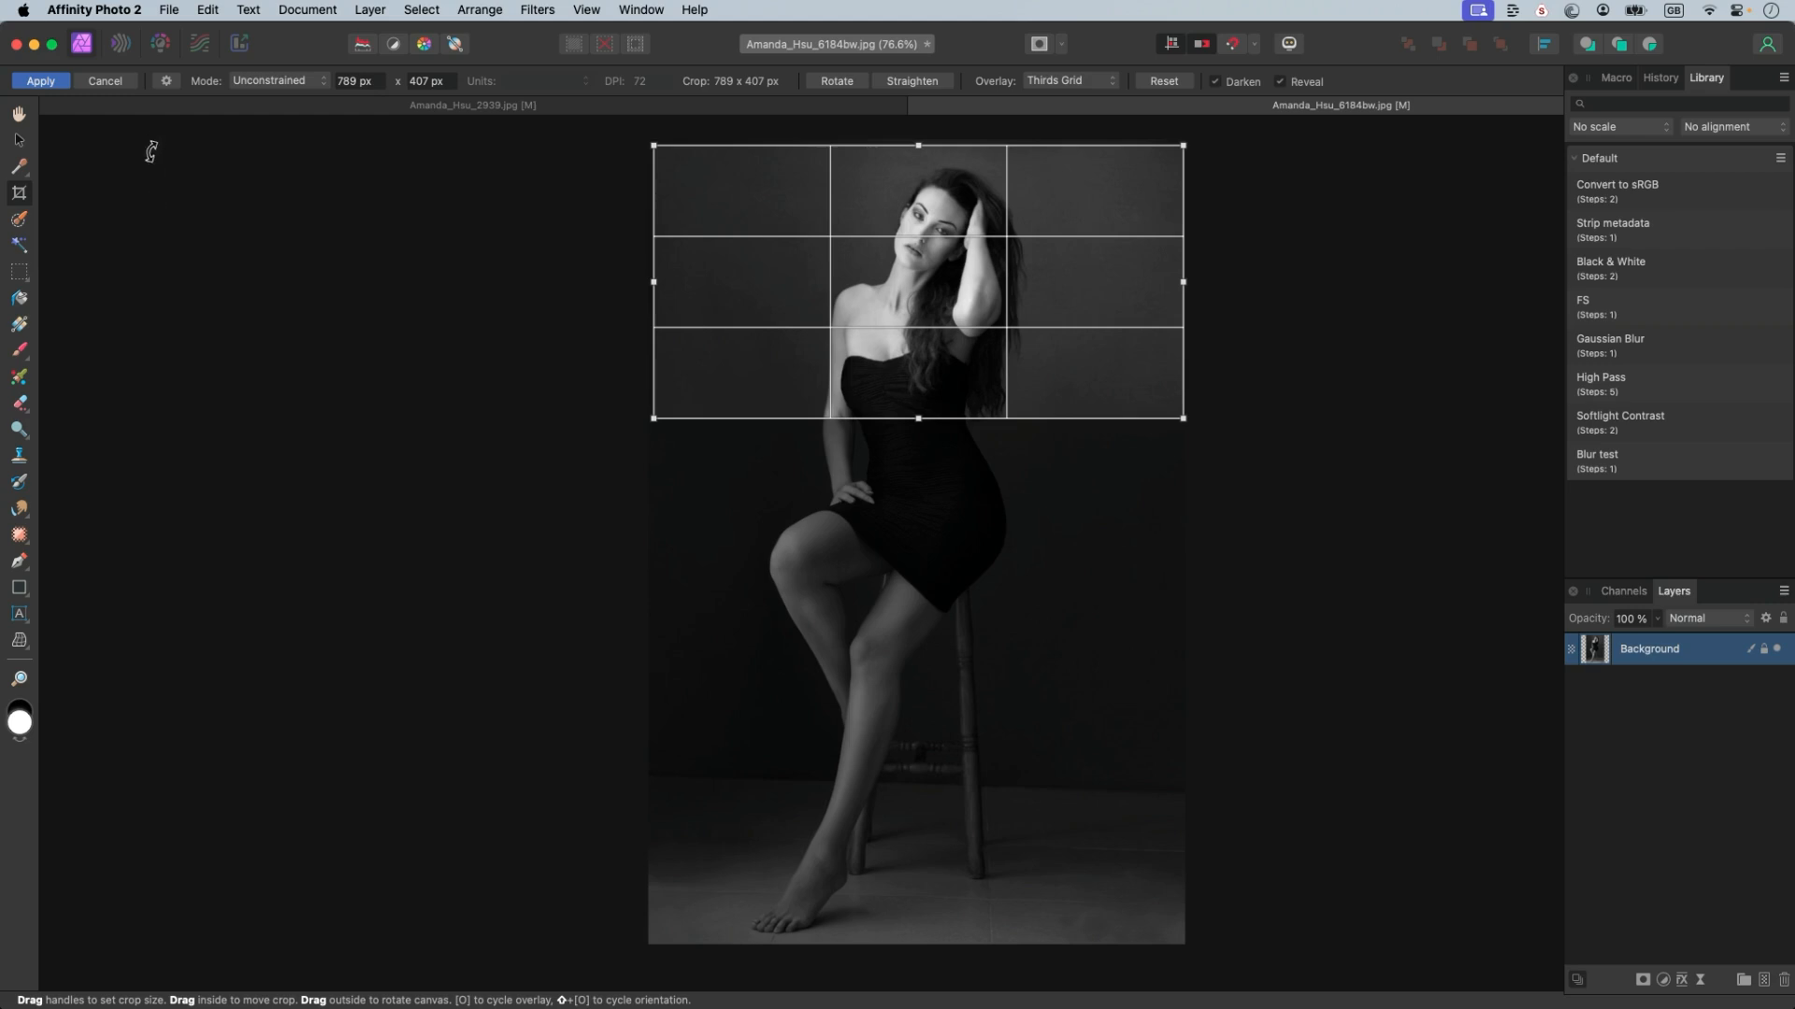
click(276, 81)
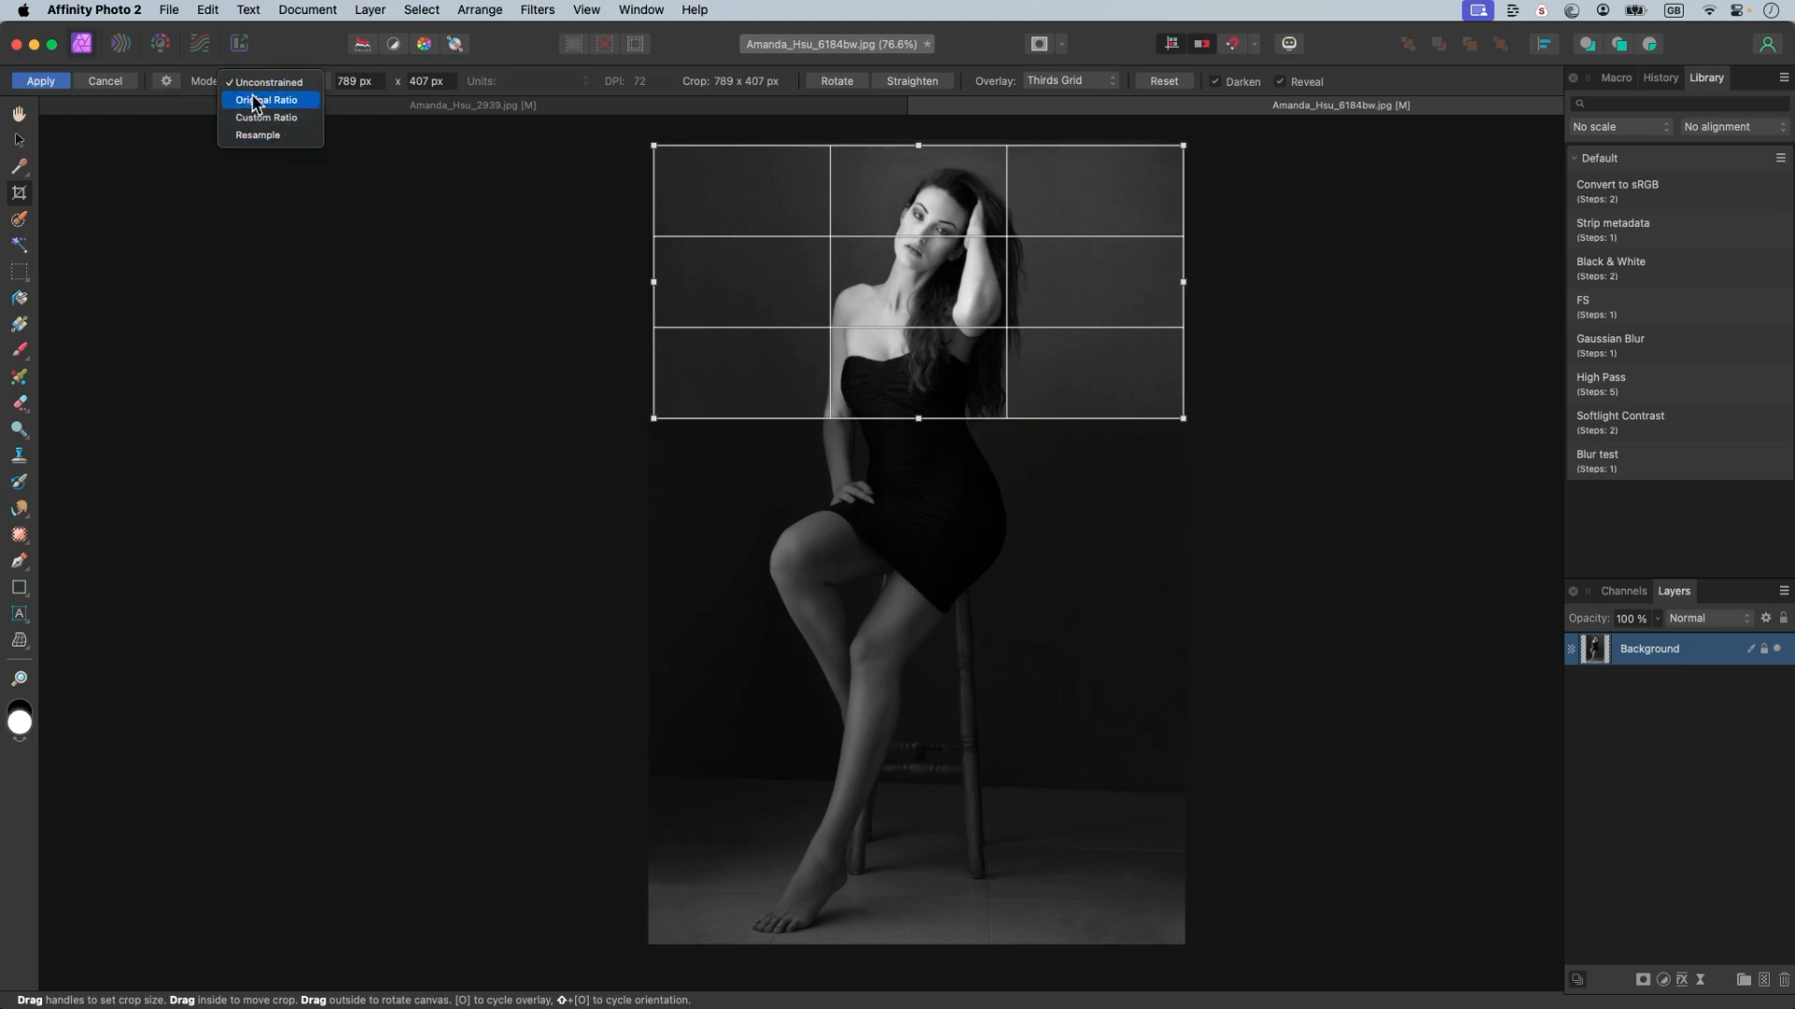
click(270, 136)
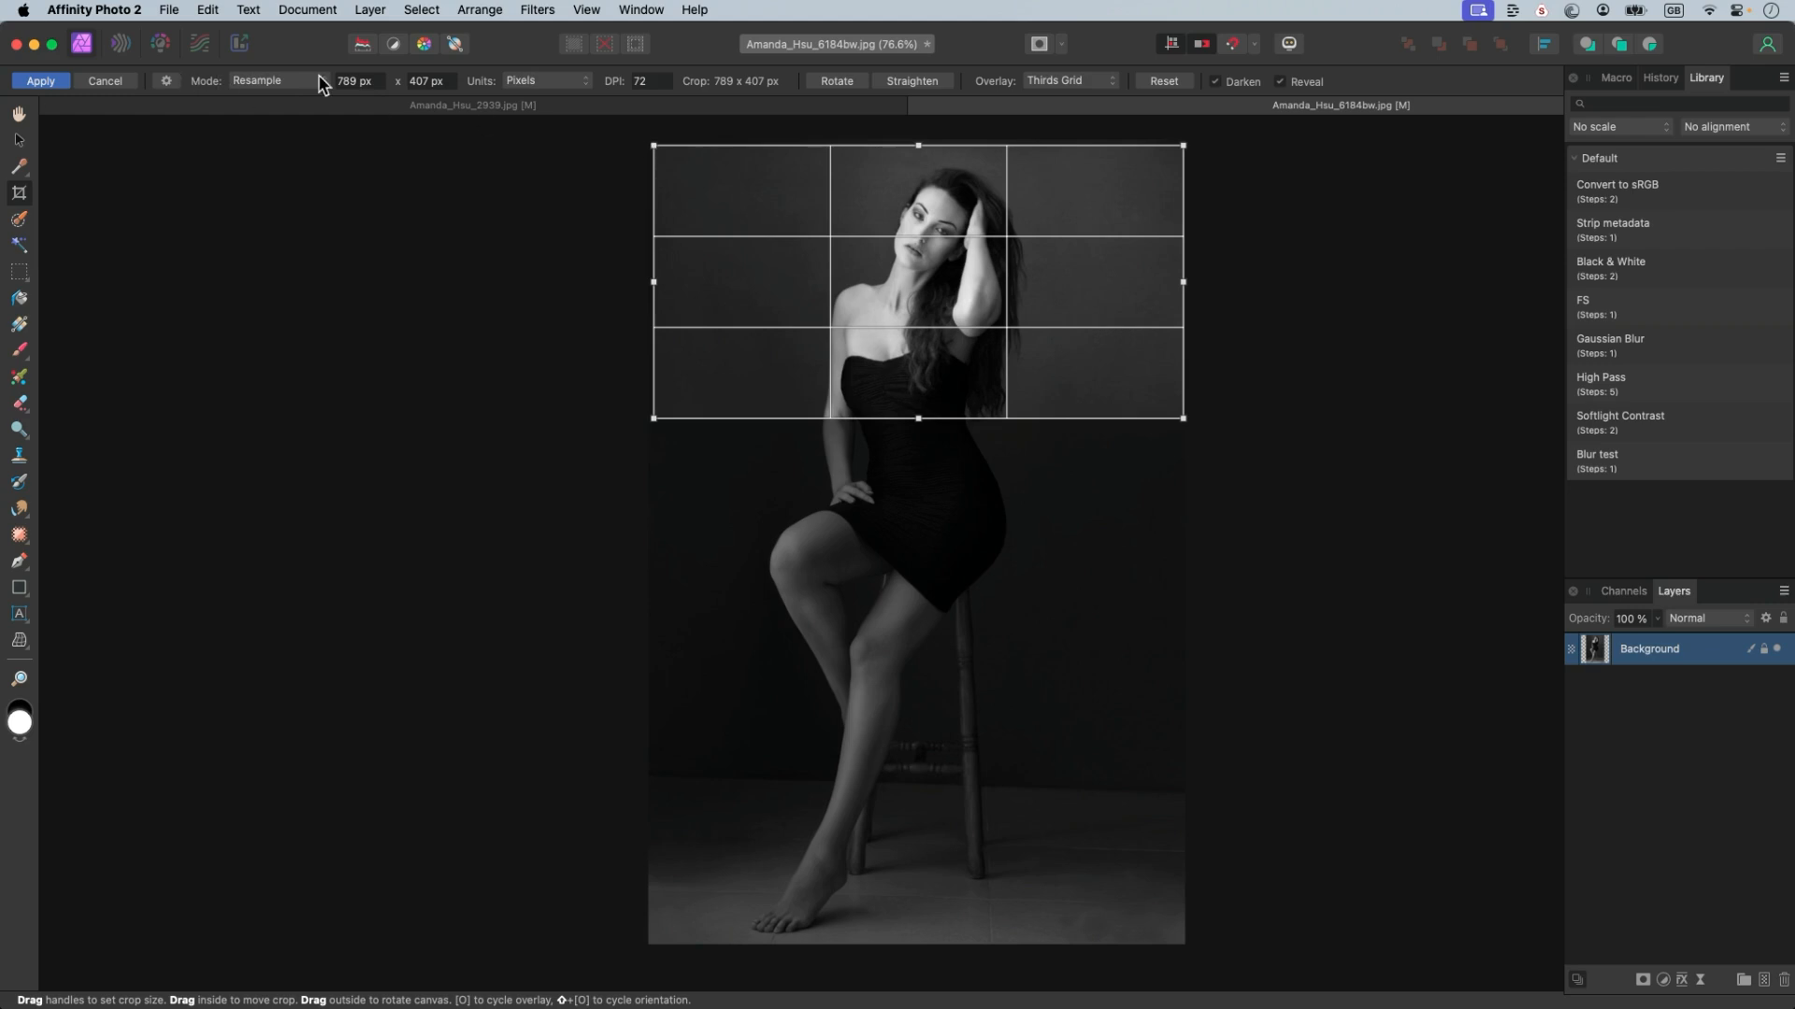
click(167, 82)
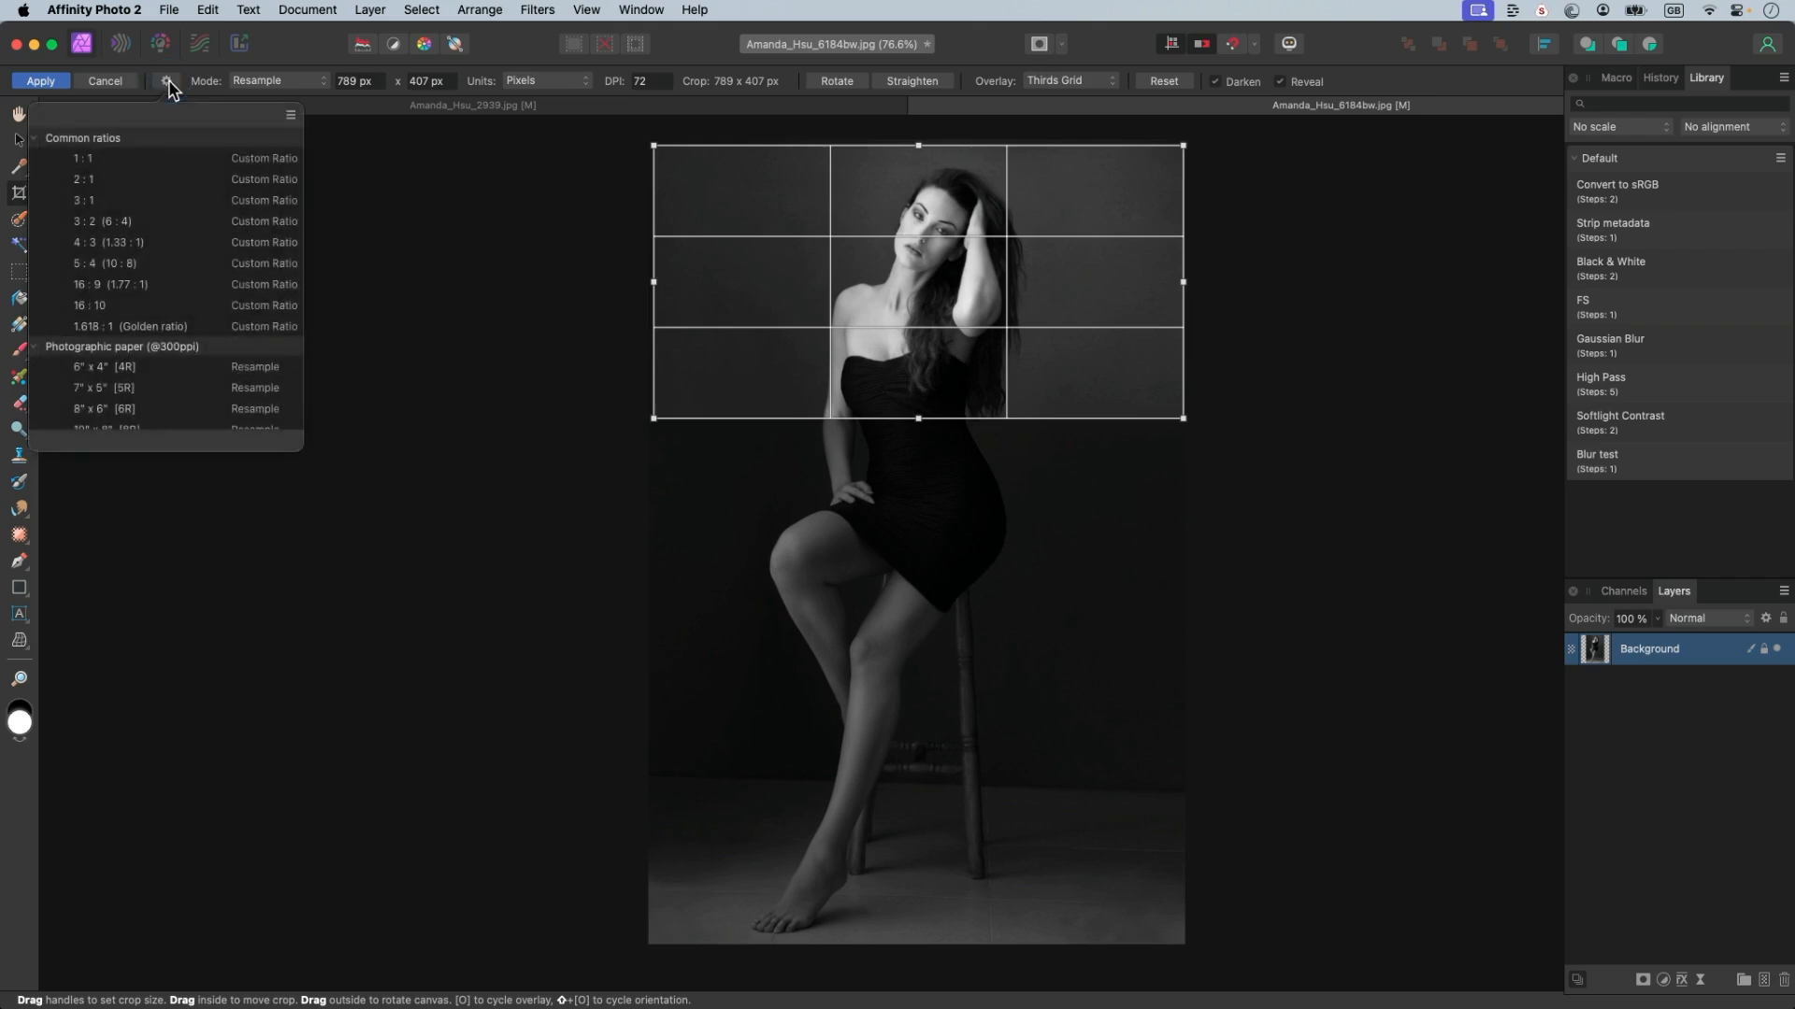
click(291, 114)
click(363, 147)
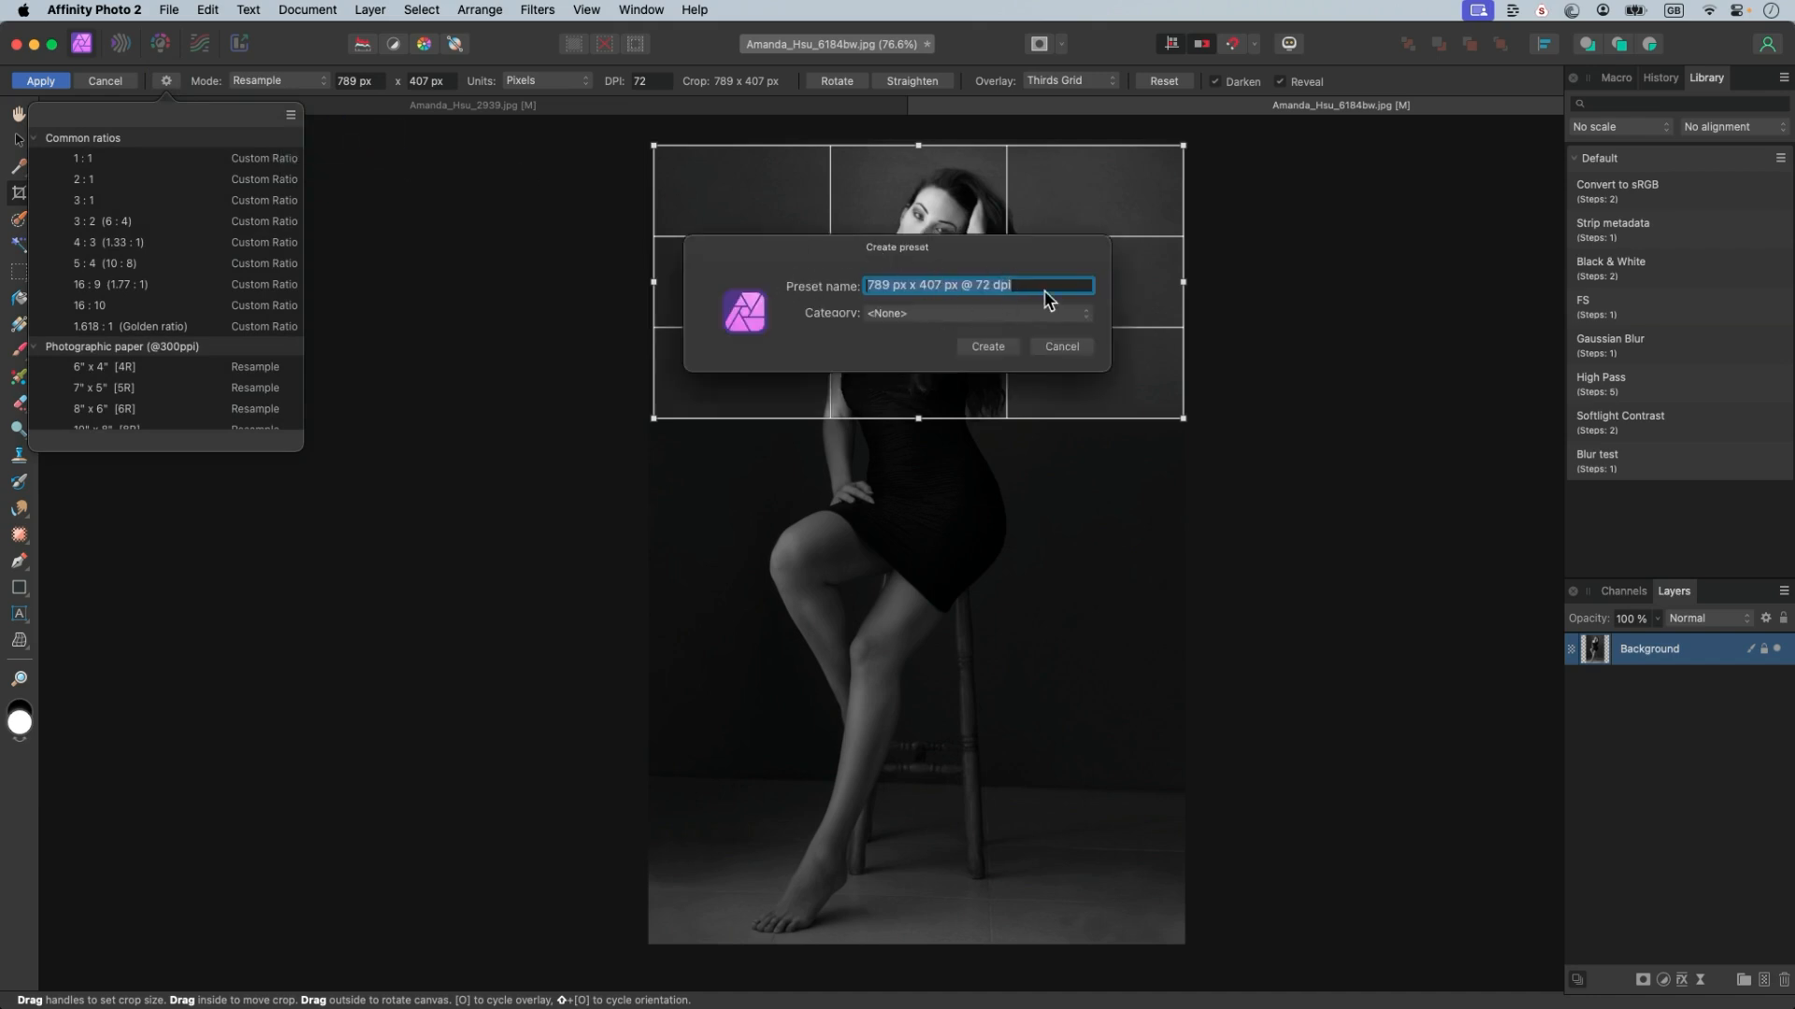
click(942, 323)
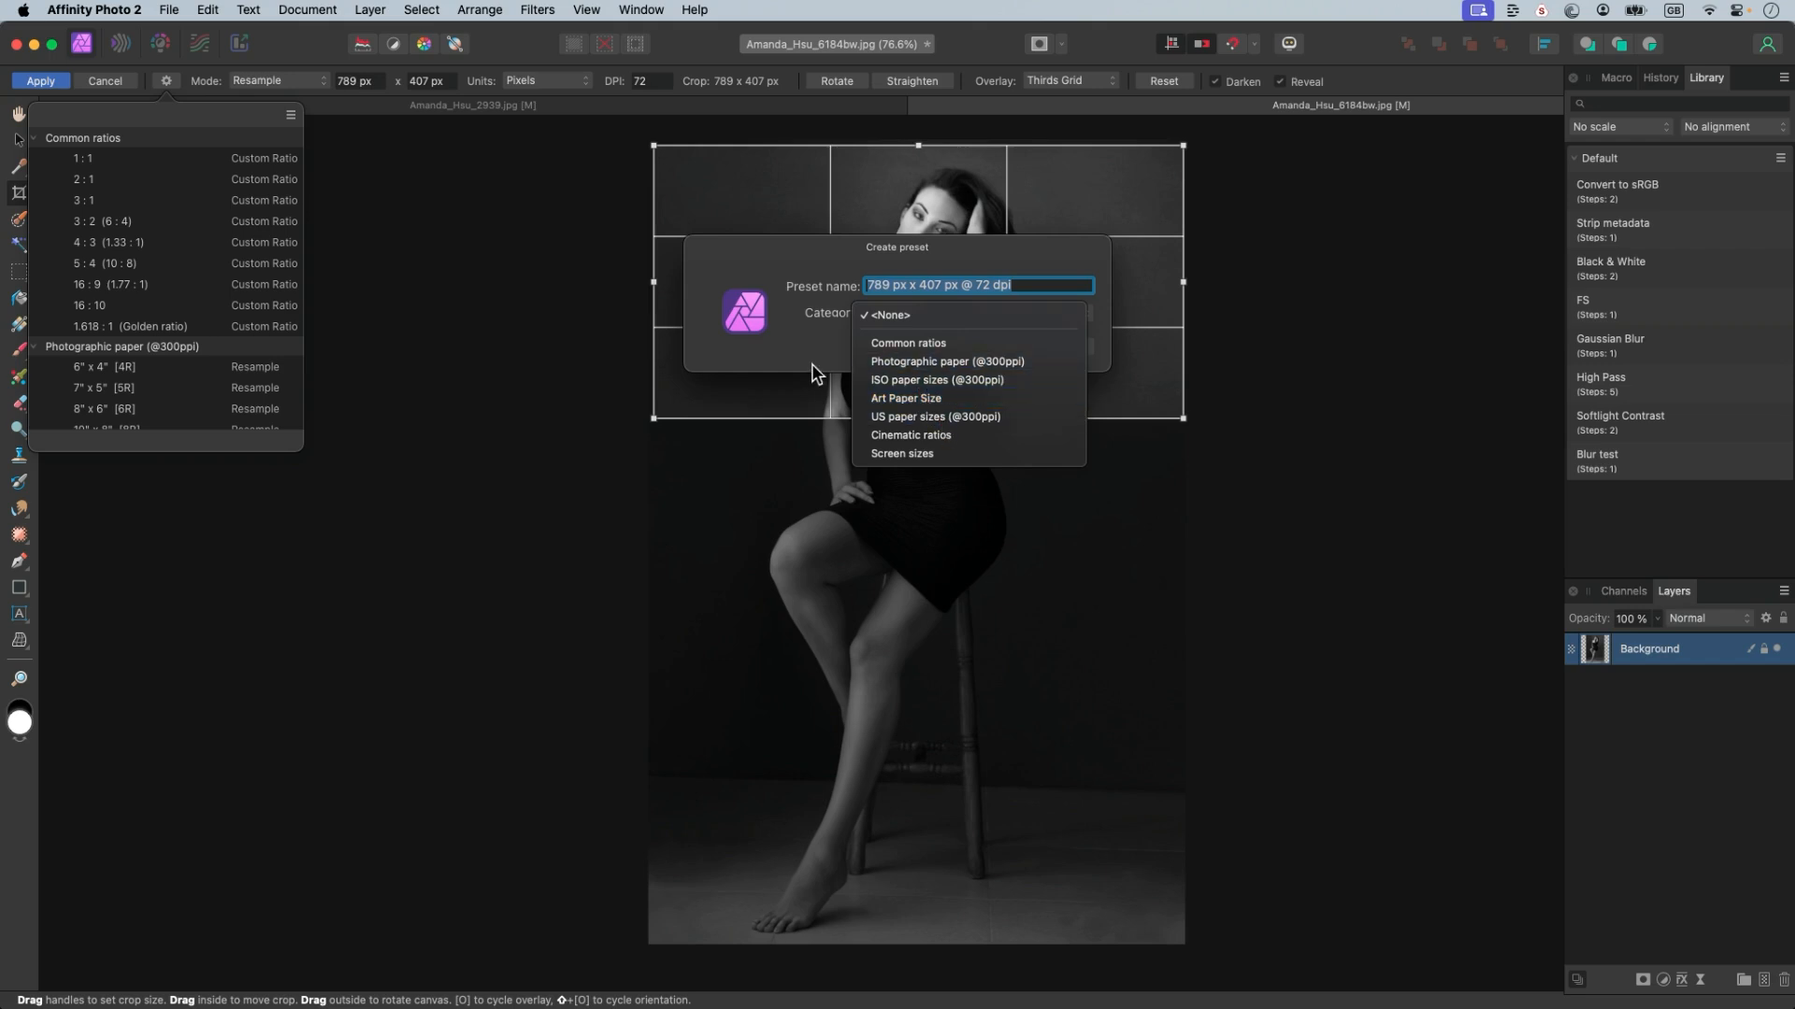
click(776, 334)
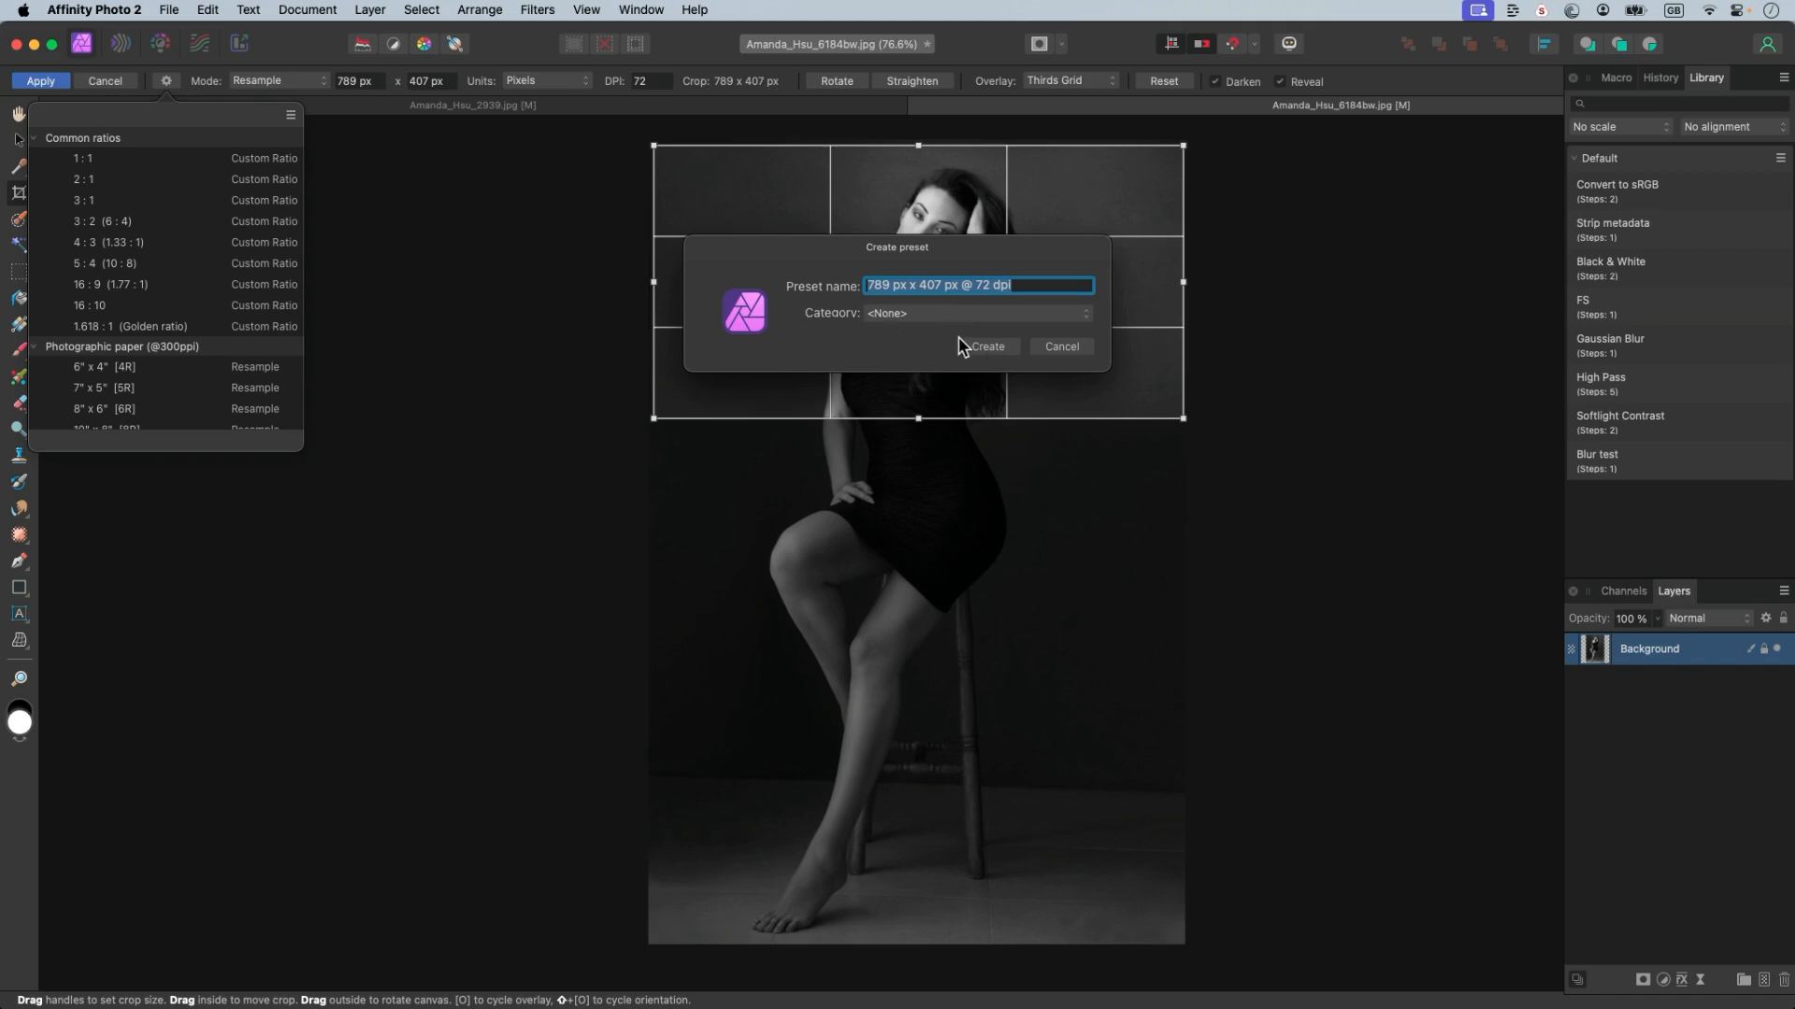
click(1064, 346)
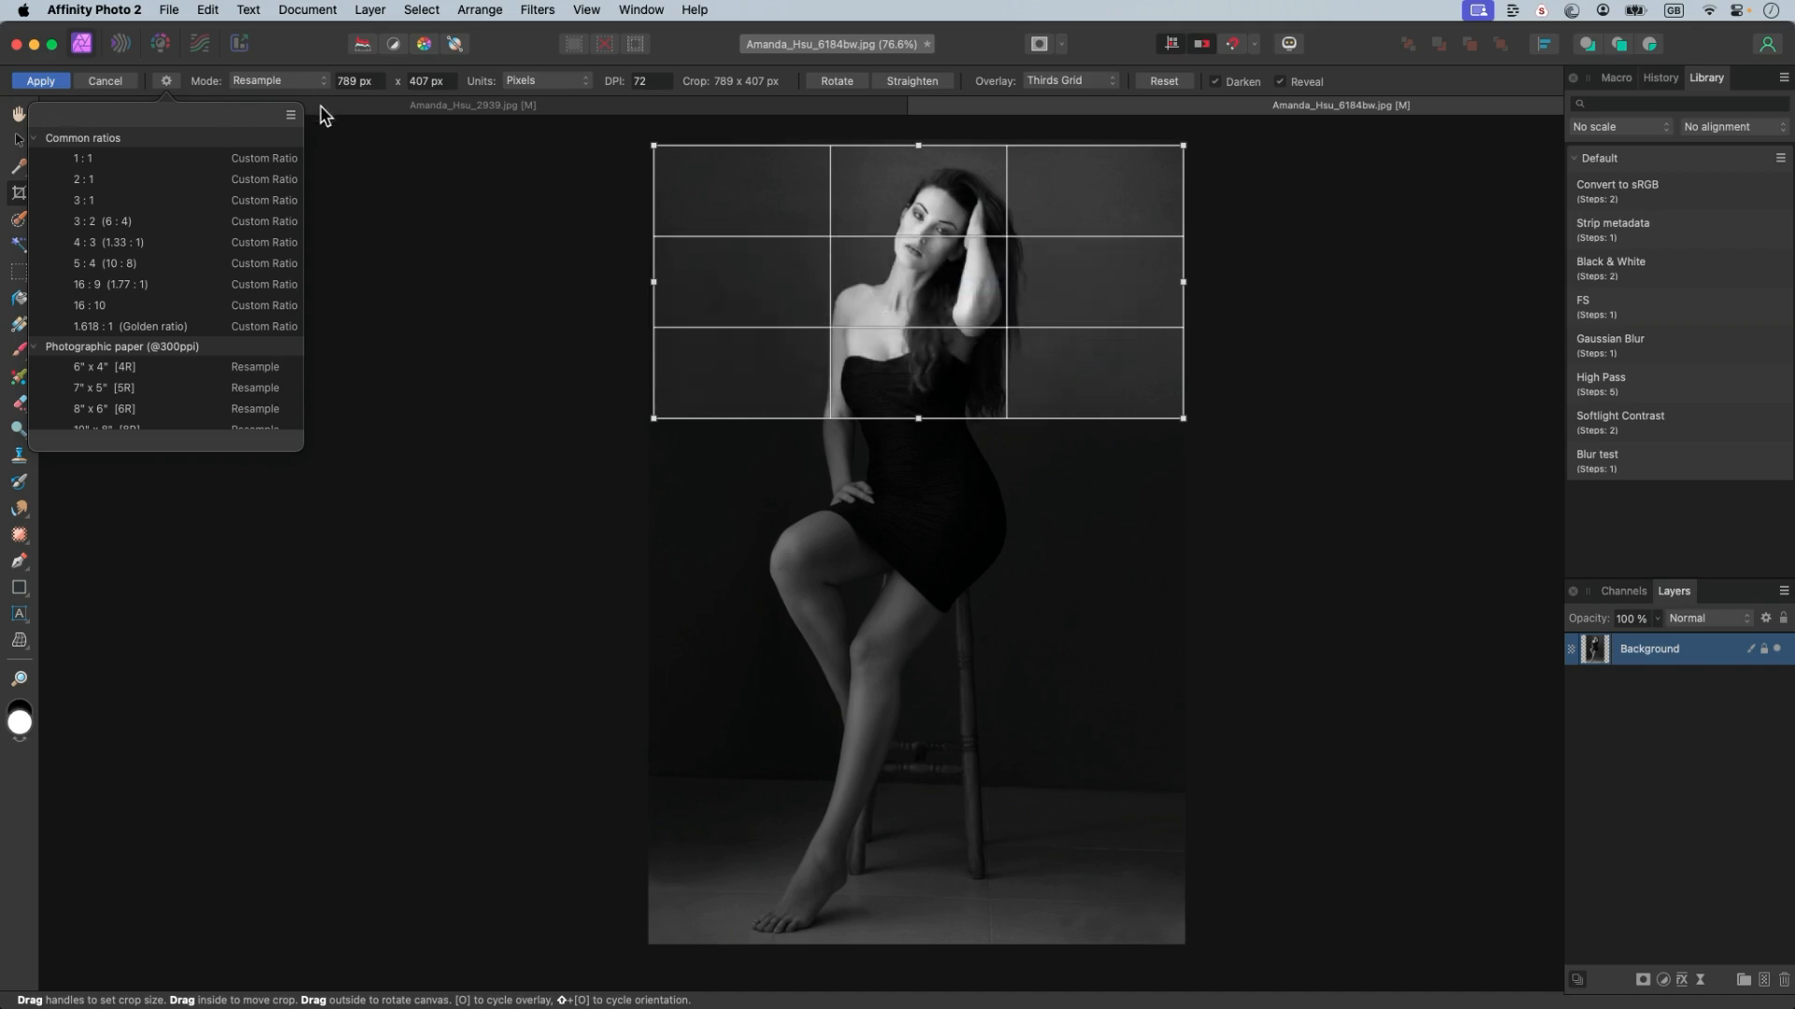
click(297, 83)
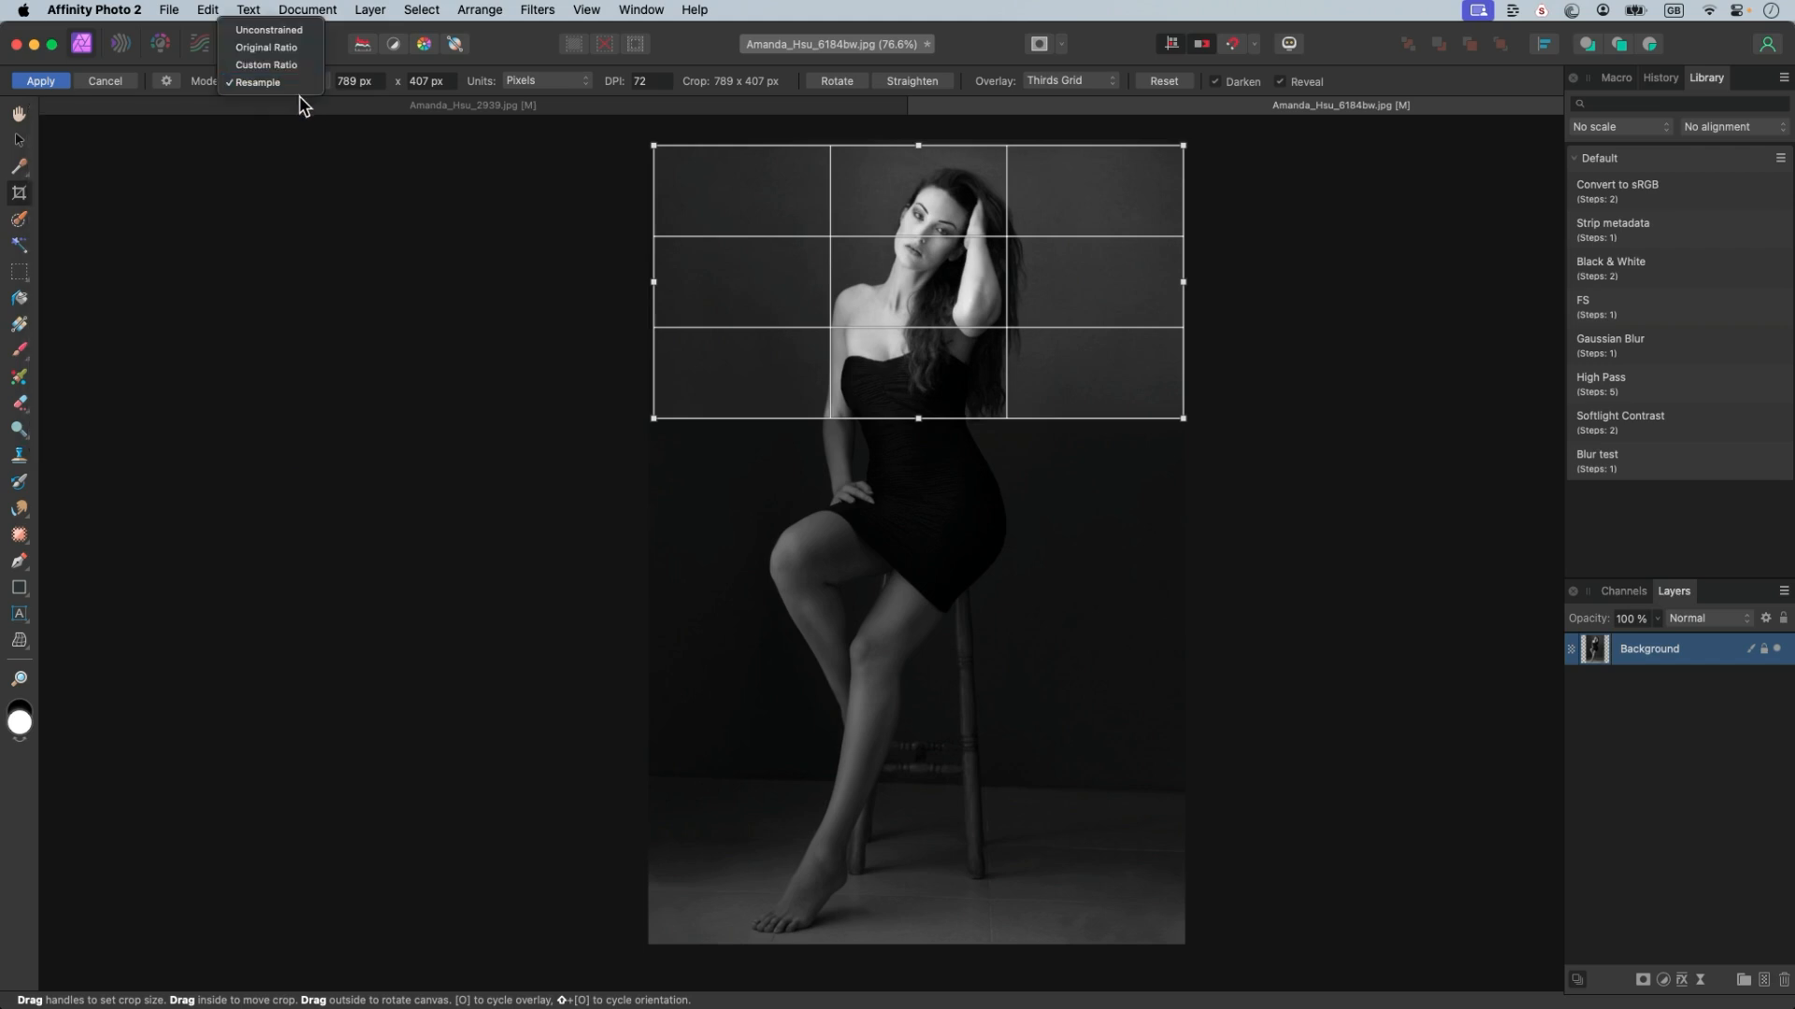
click(293, 84)
click(292, 82)
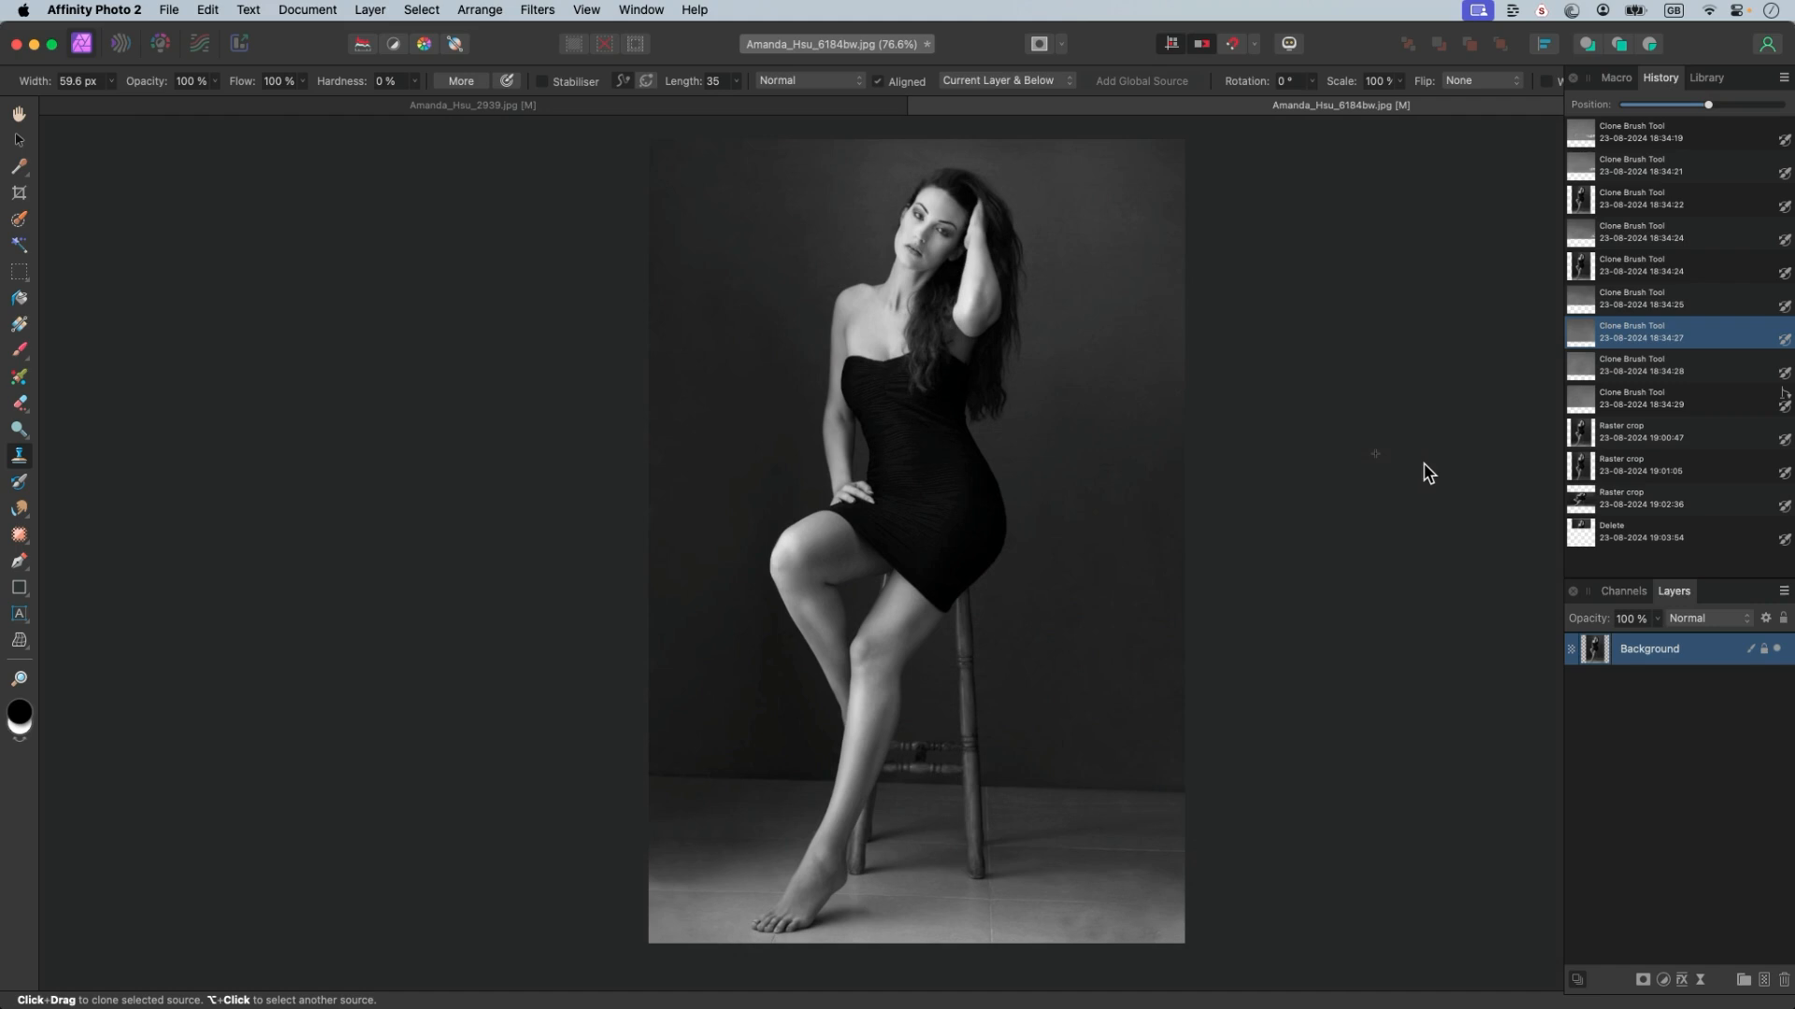
- Extend the canvas beyond the photo's left edge with the Crop tool to about 934 x 1200 px and apply it
click(19, 192)
drag(648, 539, 558, 535)
key(Return)
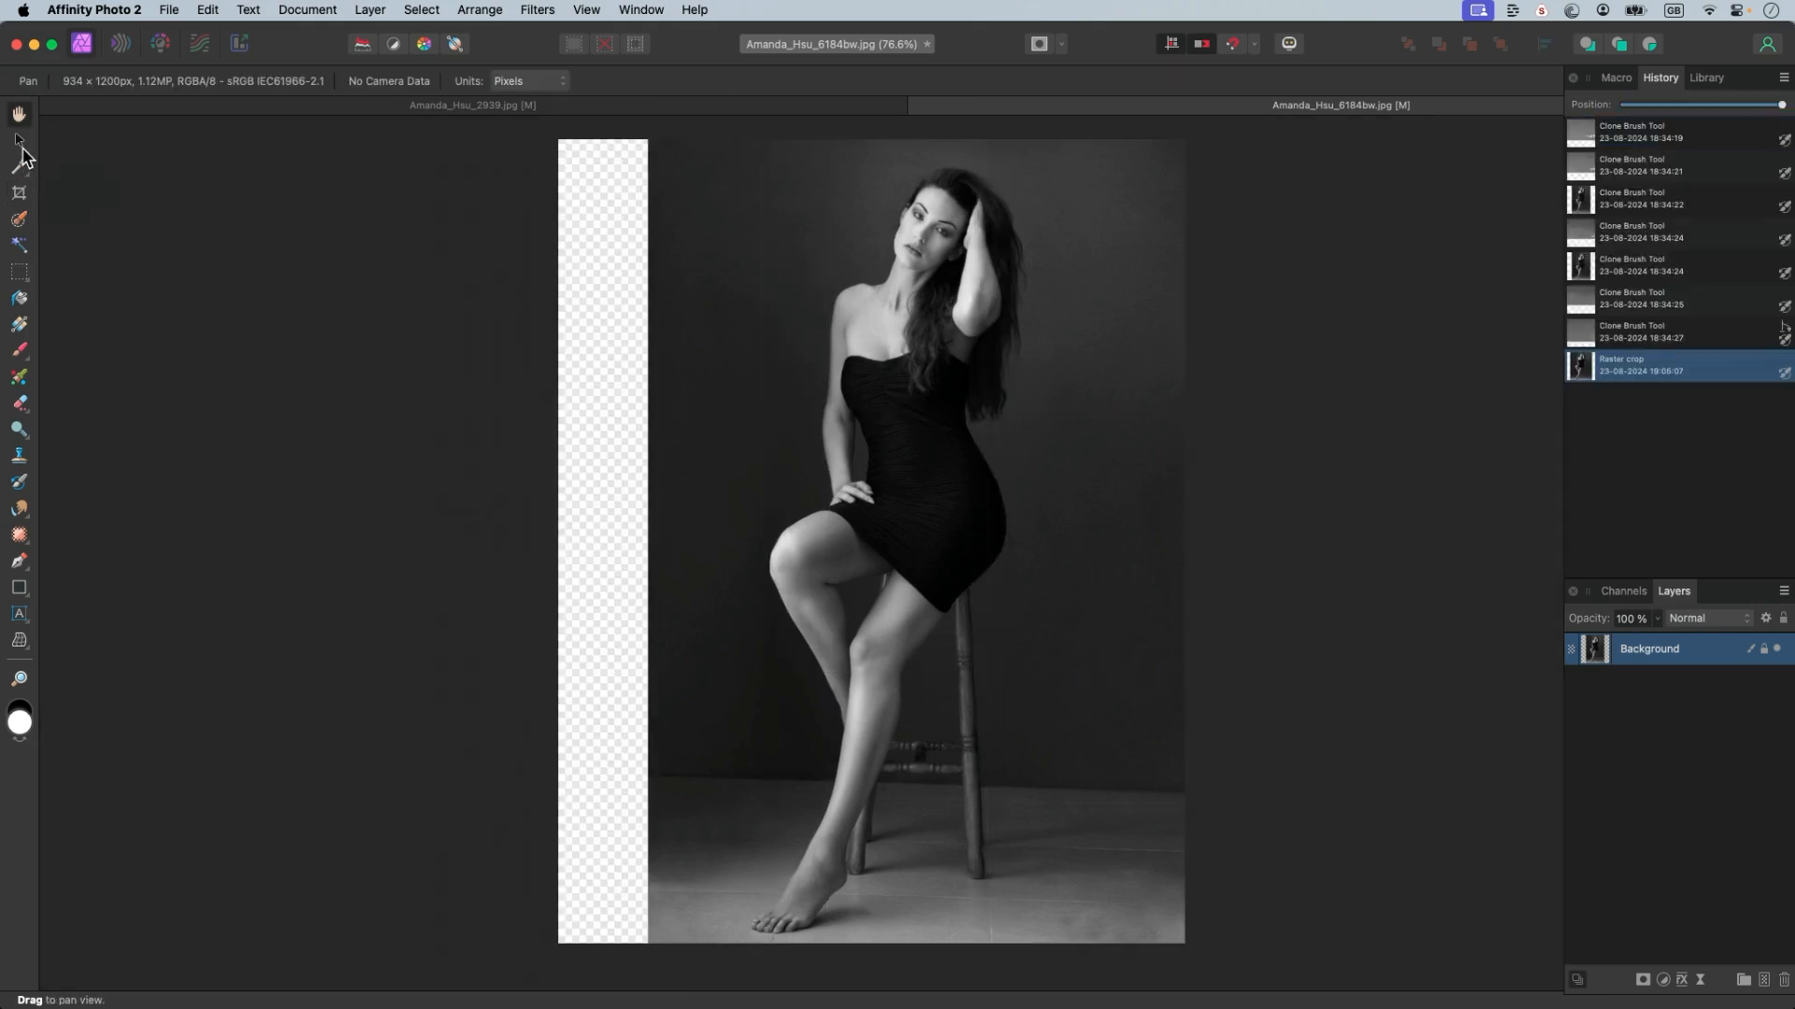
- Select the transparent strip beside the photo with a slight overlap into the image and start an Inpainting fill on it
click(20, 272)
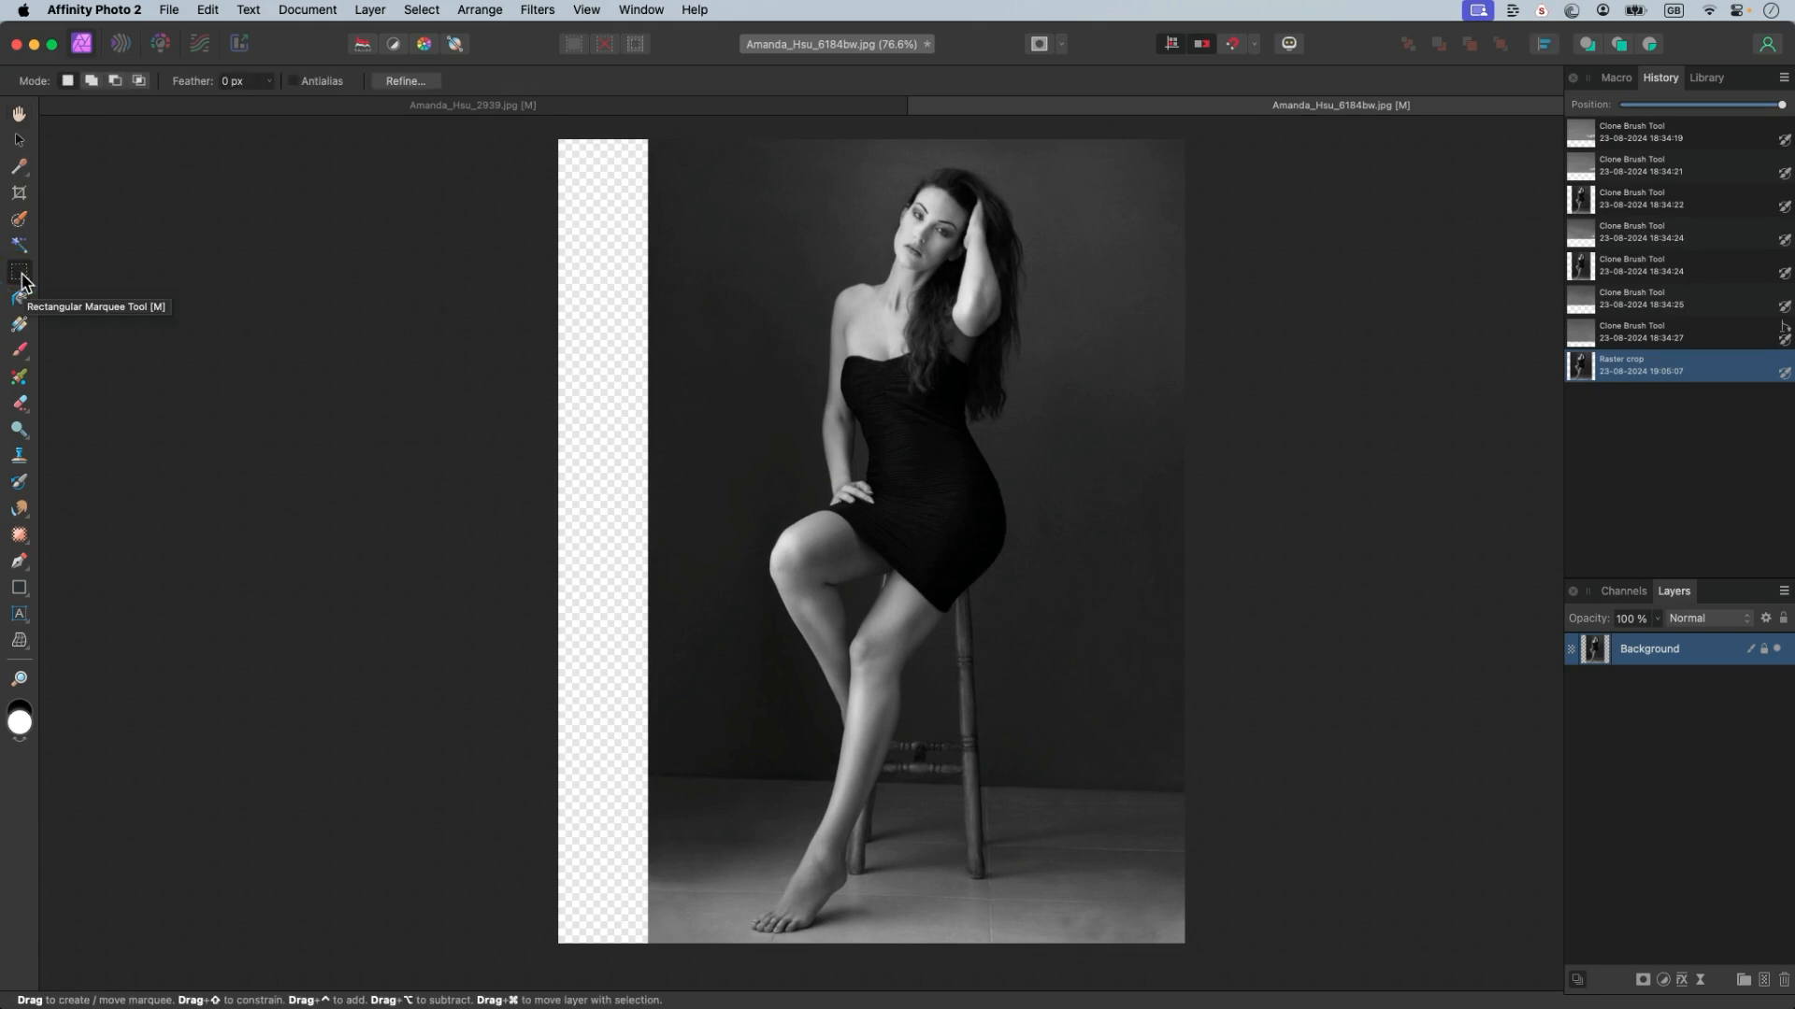
drag(613, 487, 657, 953)
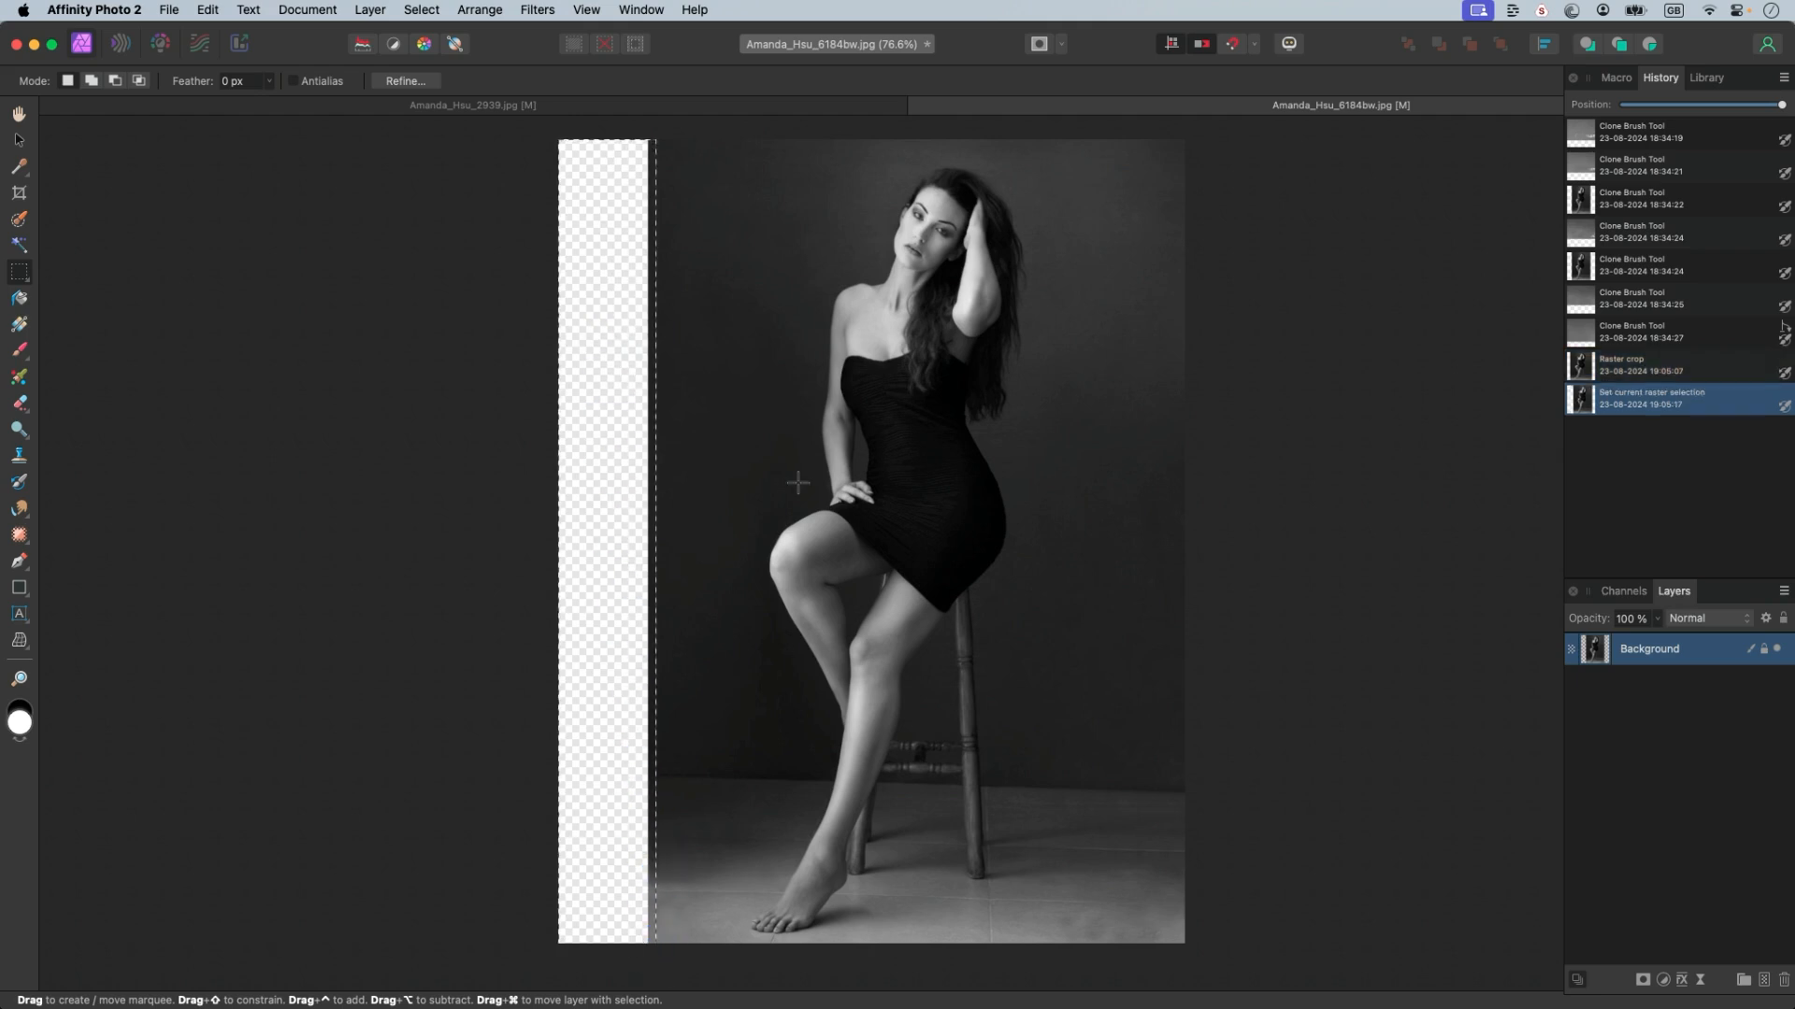
click(207, 11)
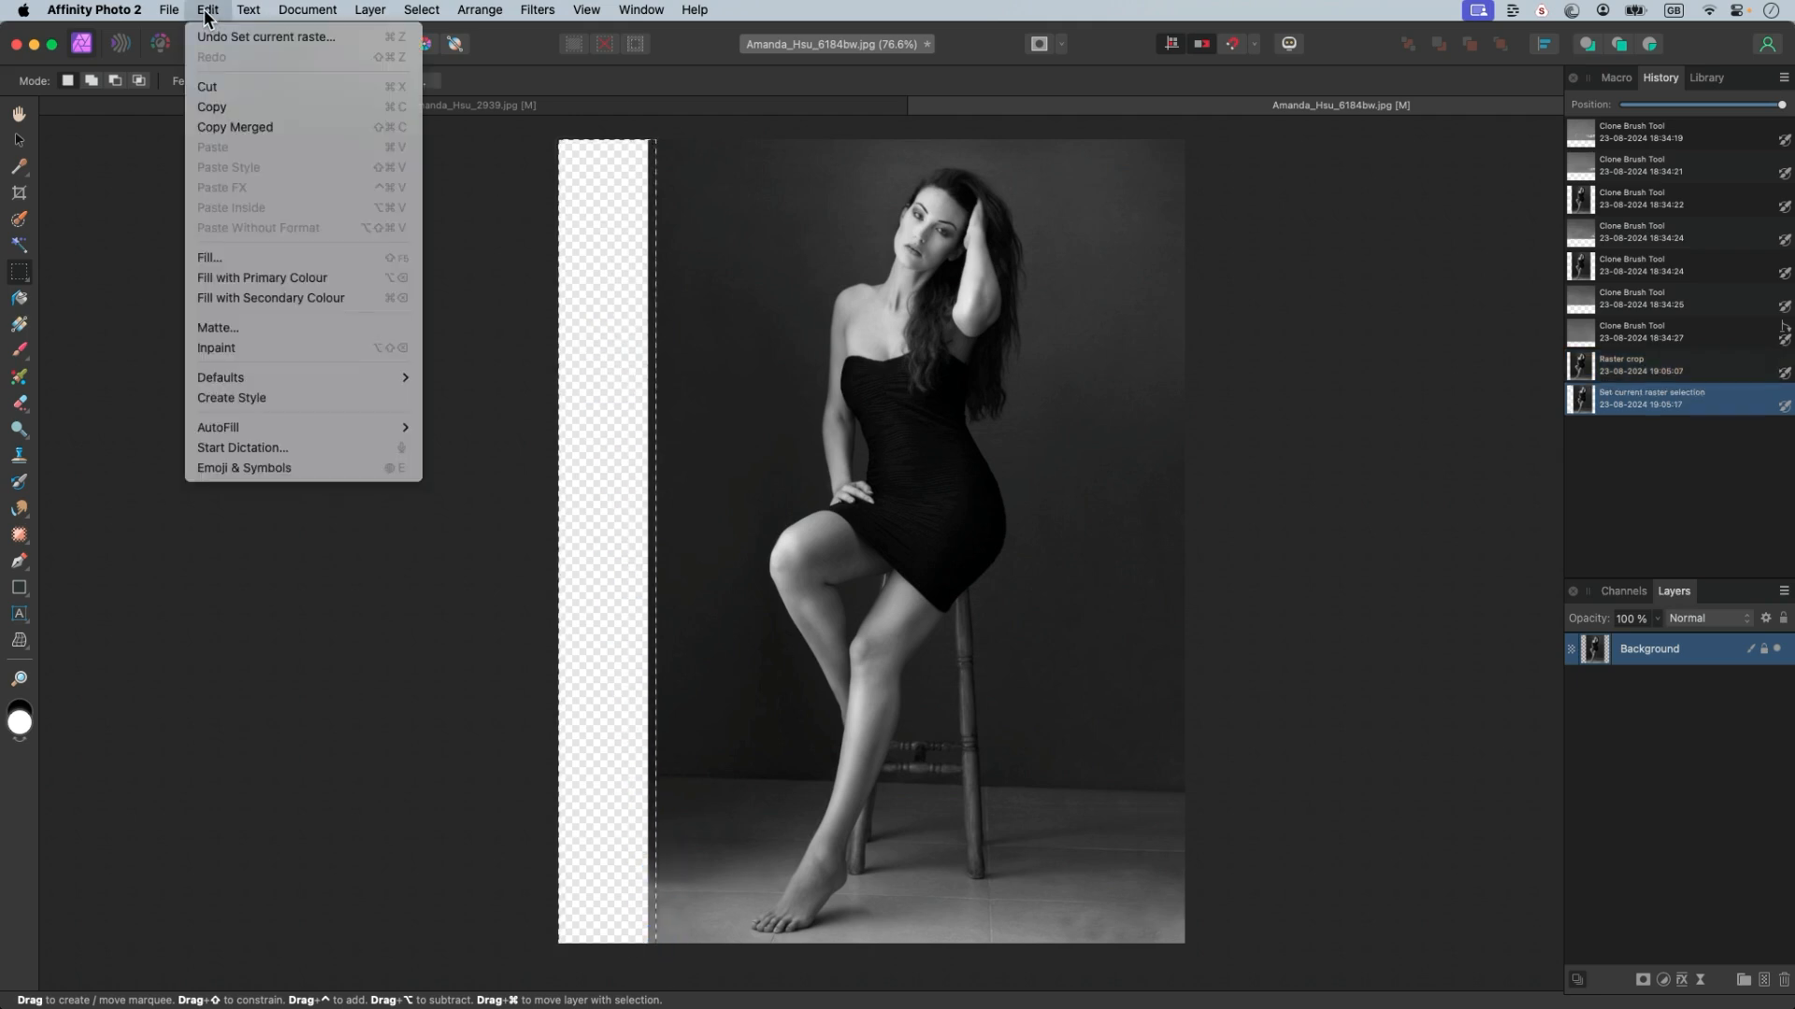
click(316, 258)
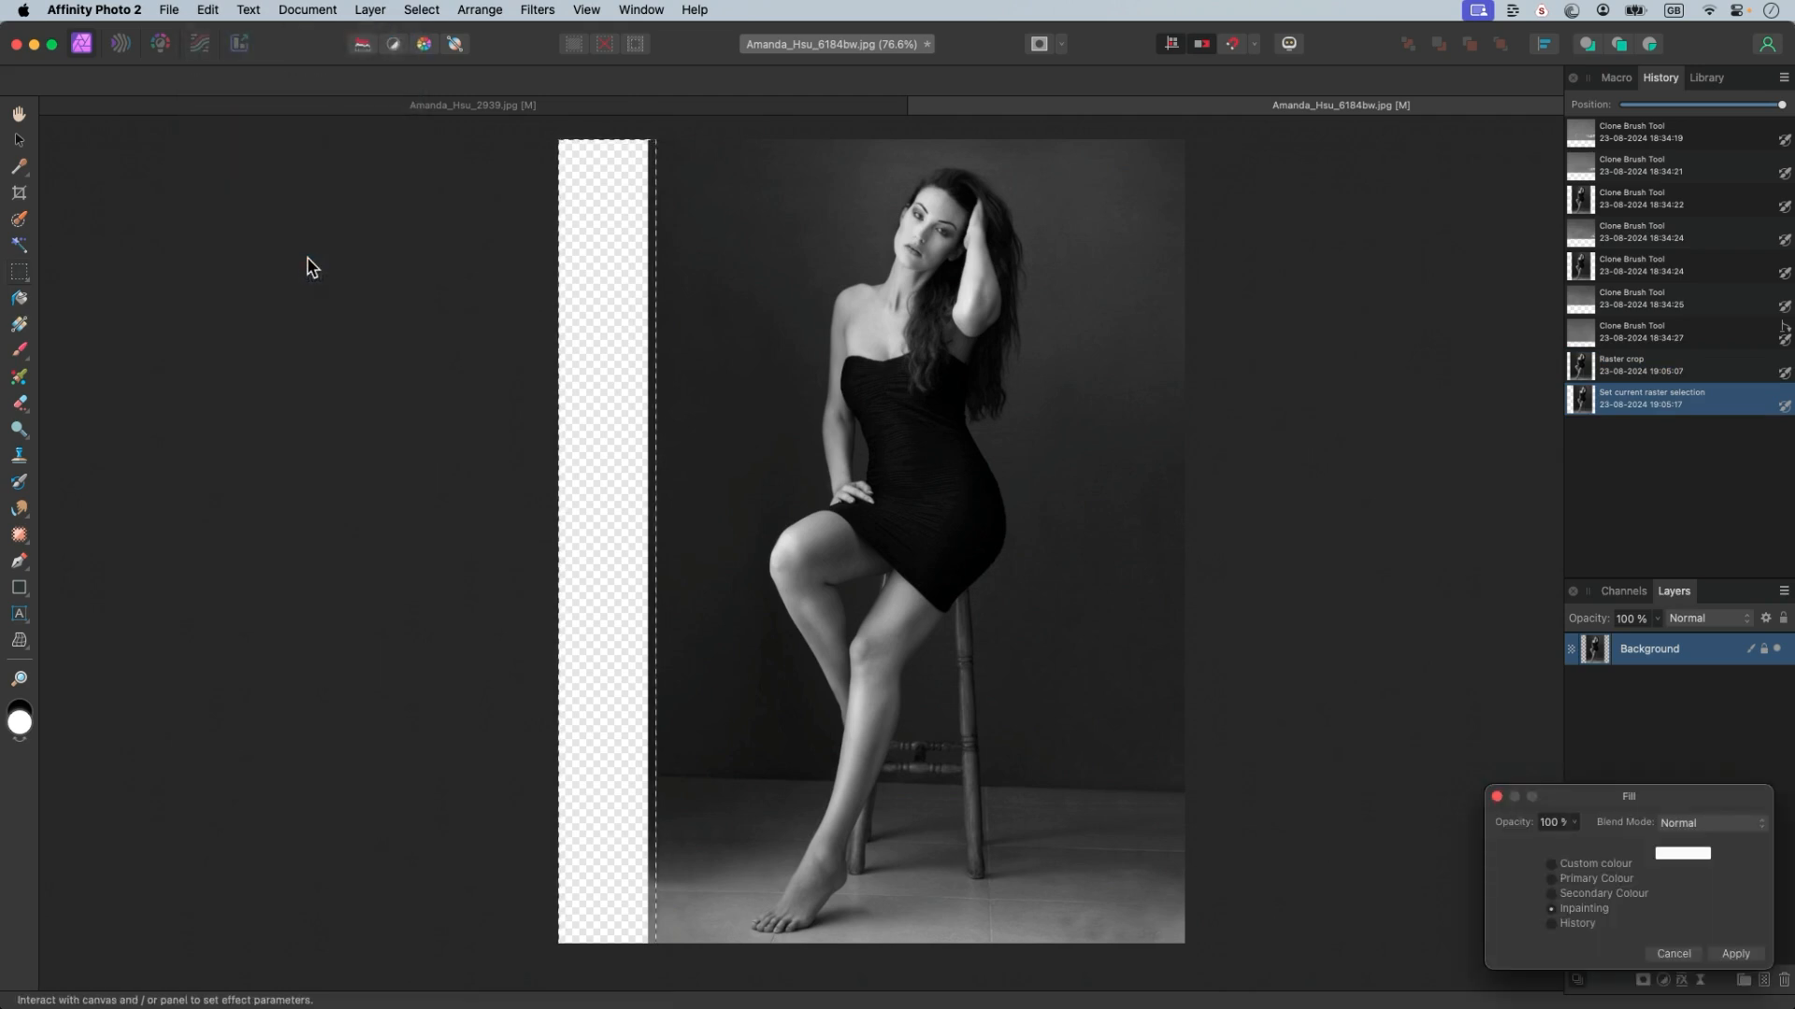
drag(1594, 799, 1075, 412)
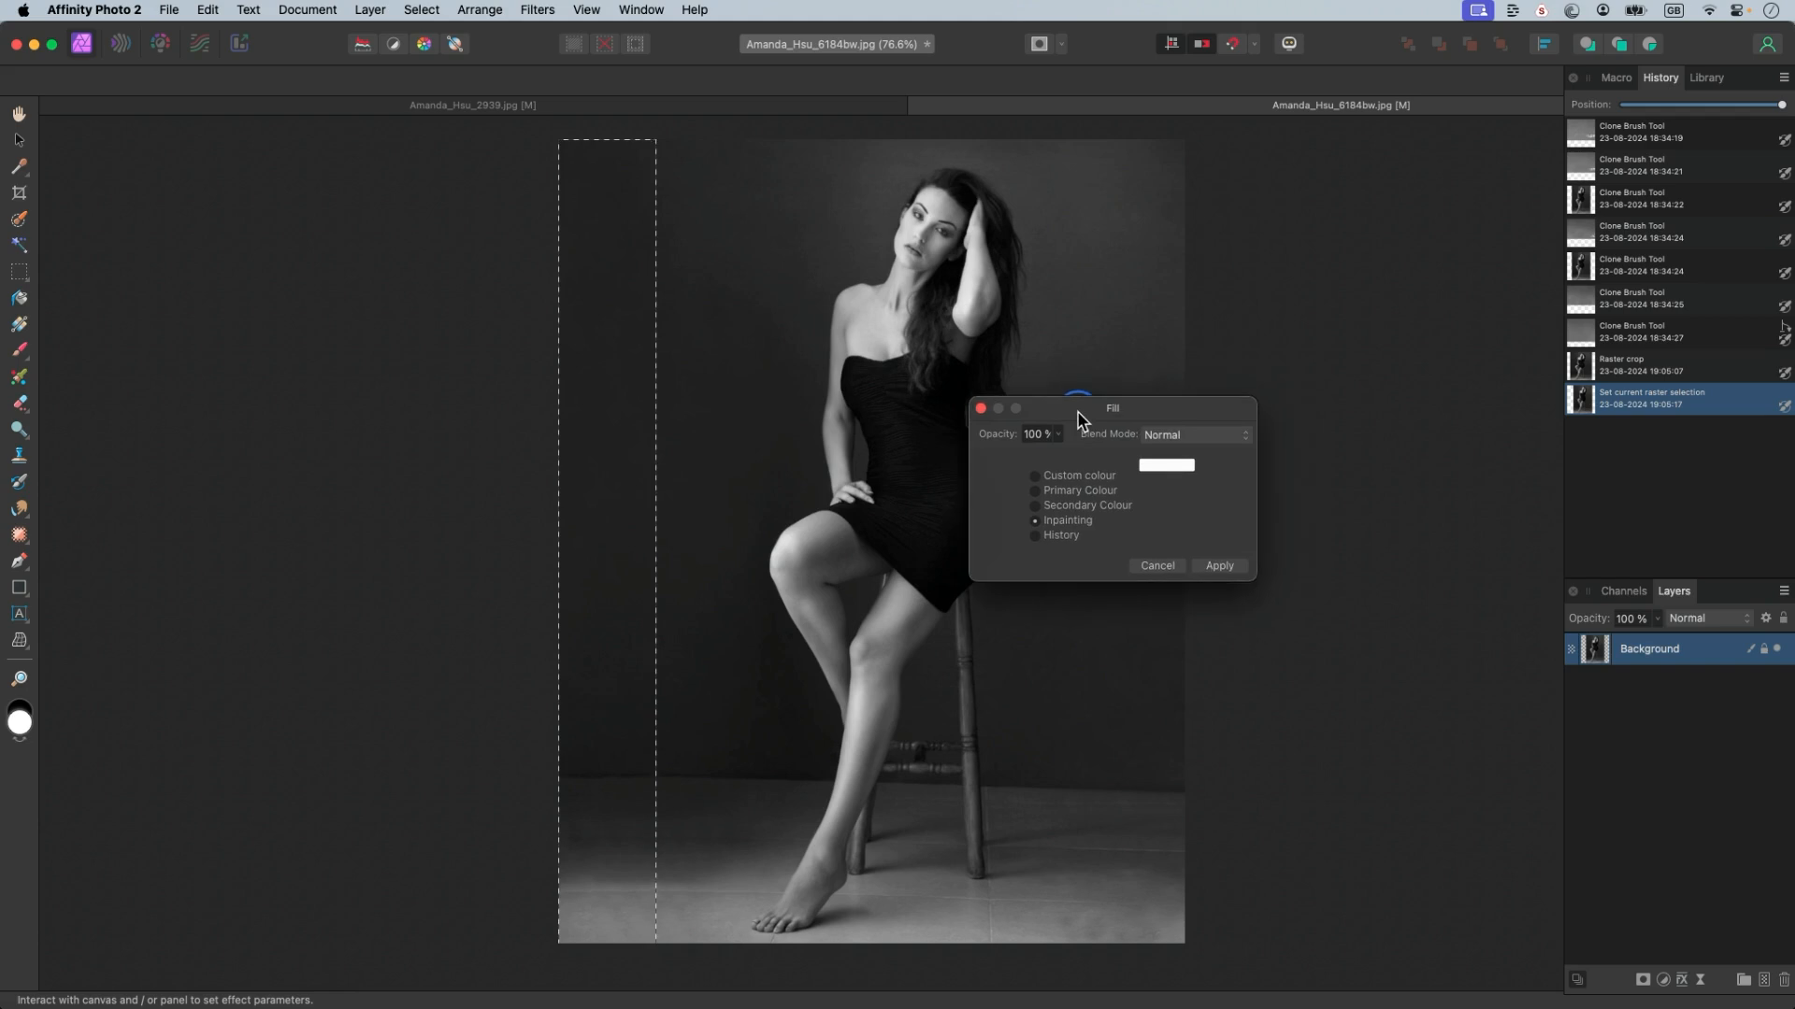
- Preview the Custom colour, Primary Colour and History fill options on the strip and switch back to Inpainting
click(1070, 478)
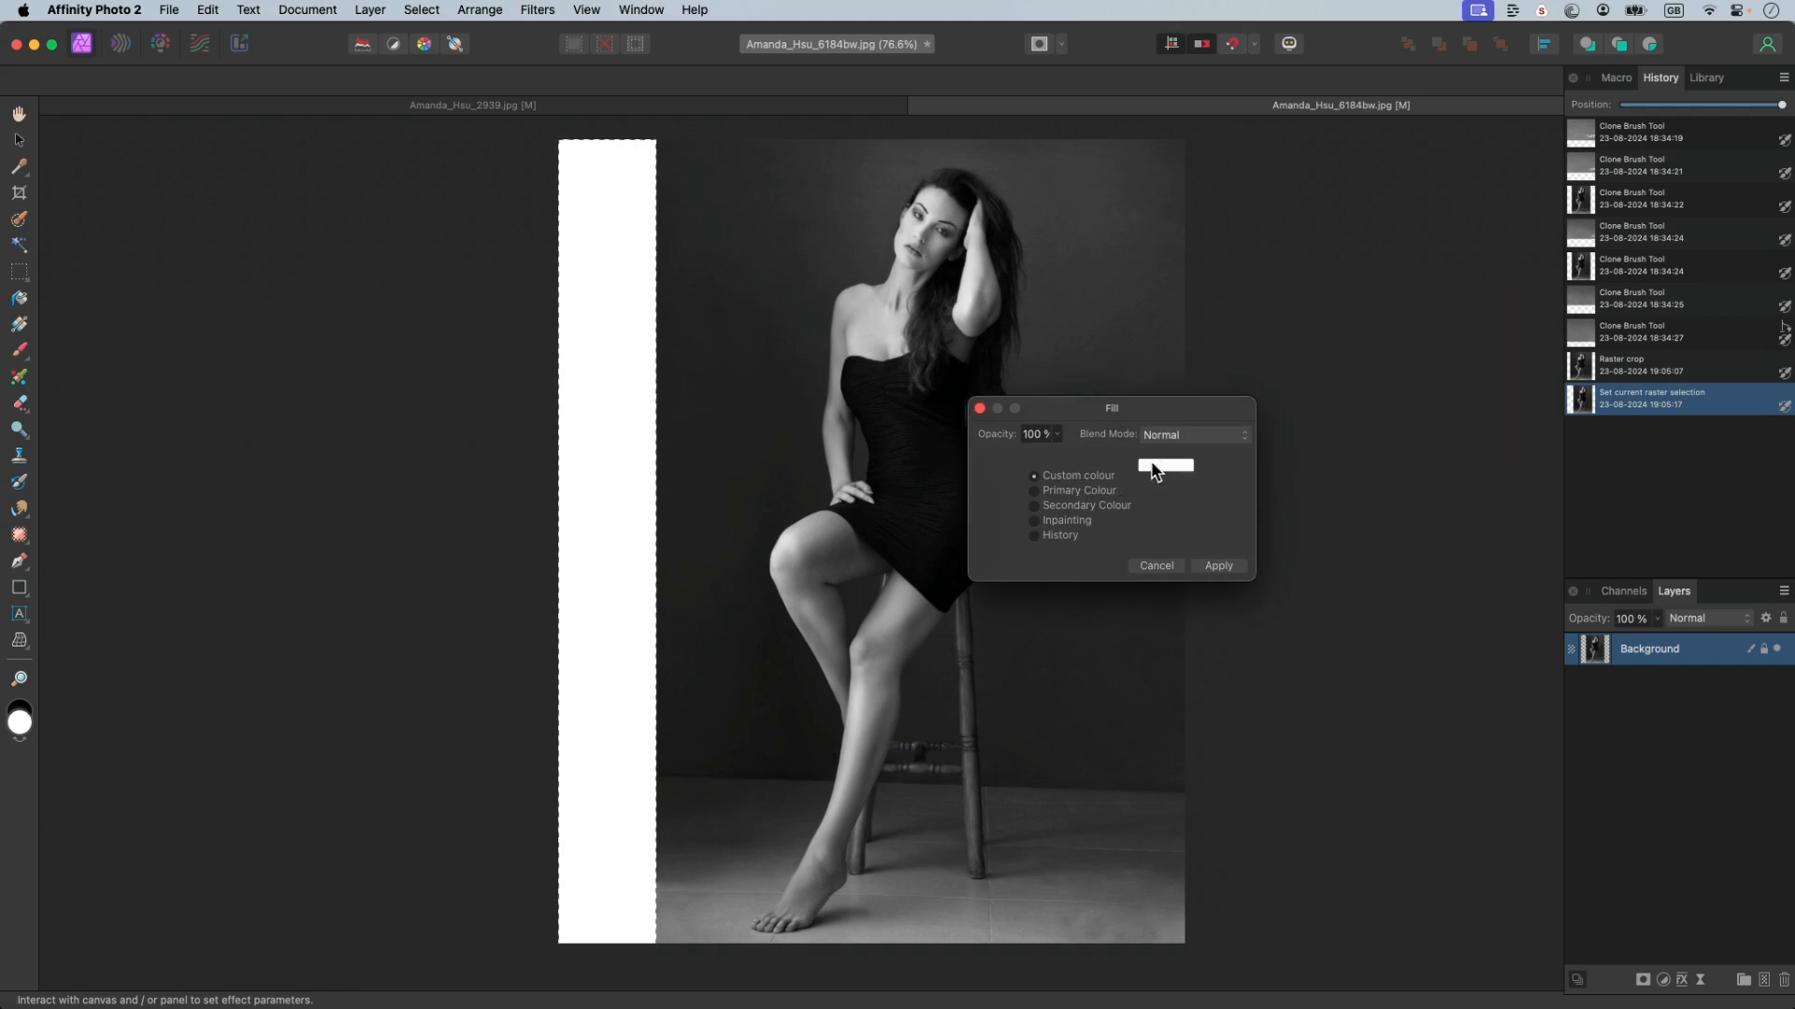
click(1067, 490)
click(1150, 473)
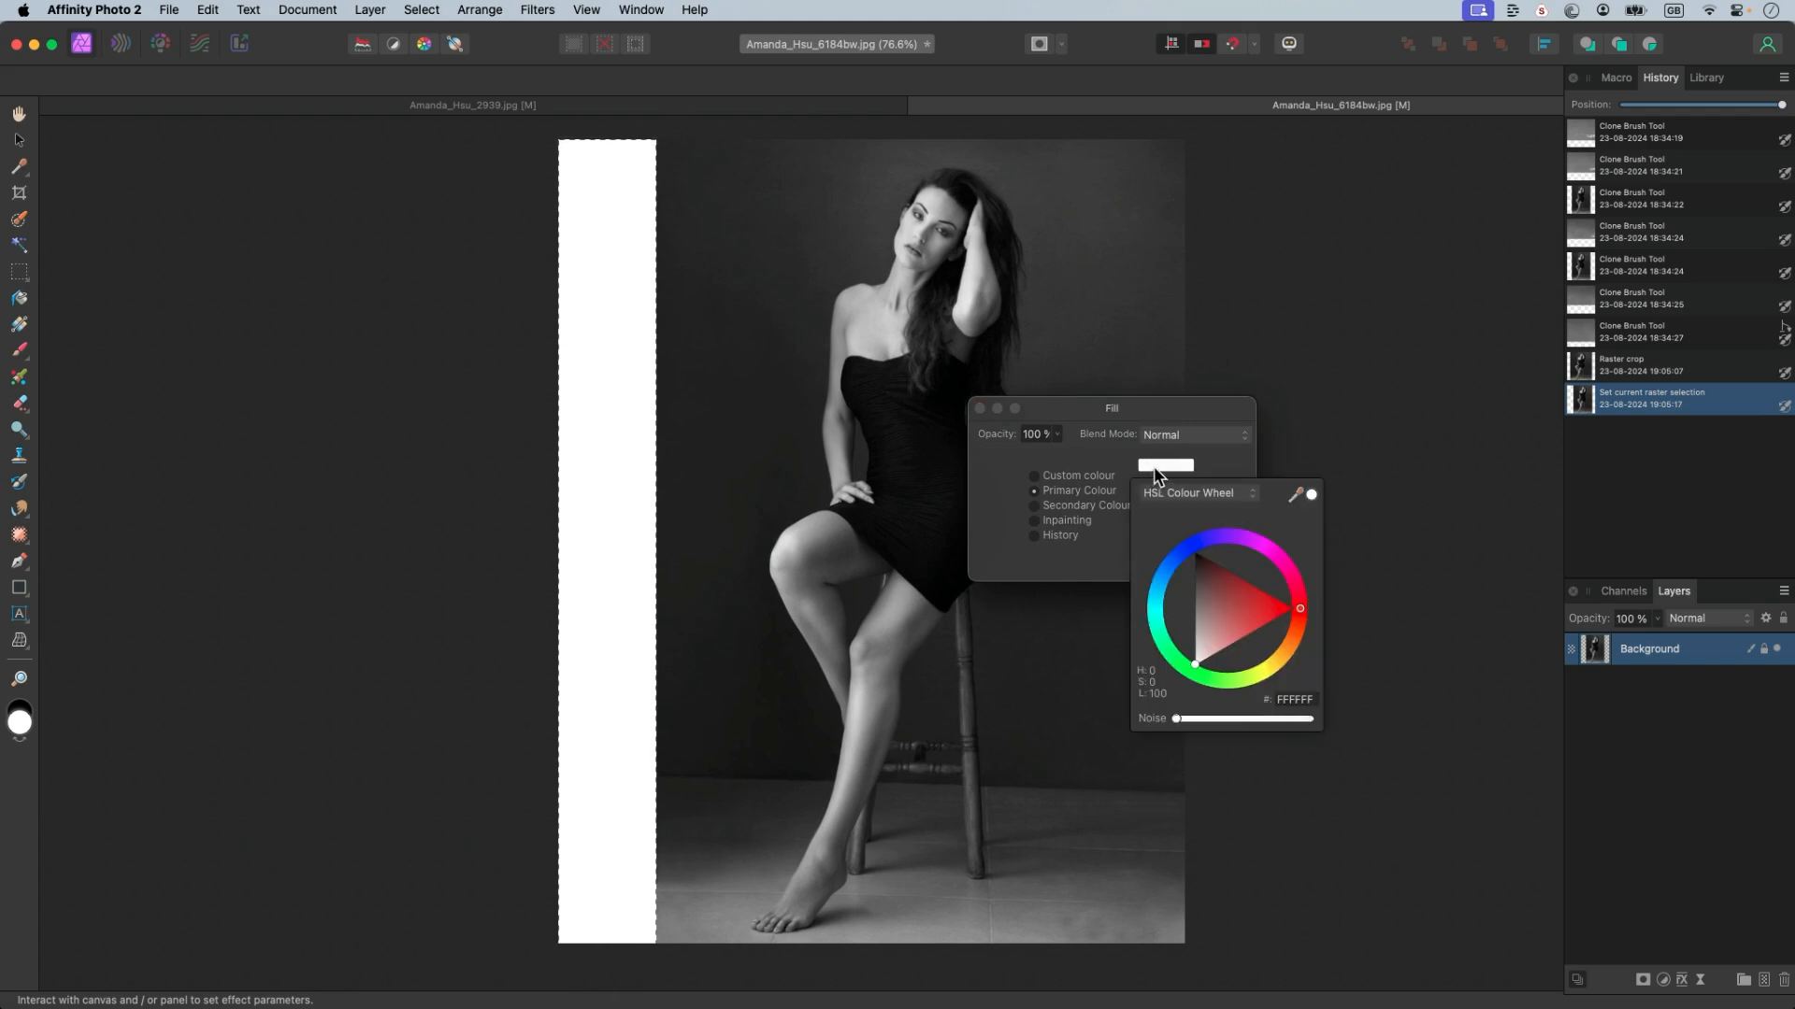
click(1071, 460)
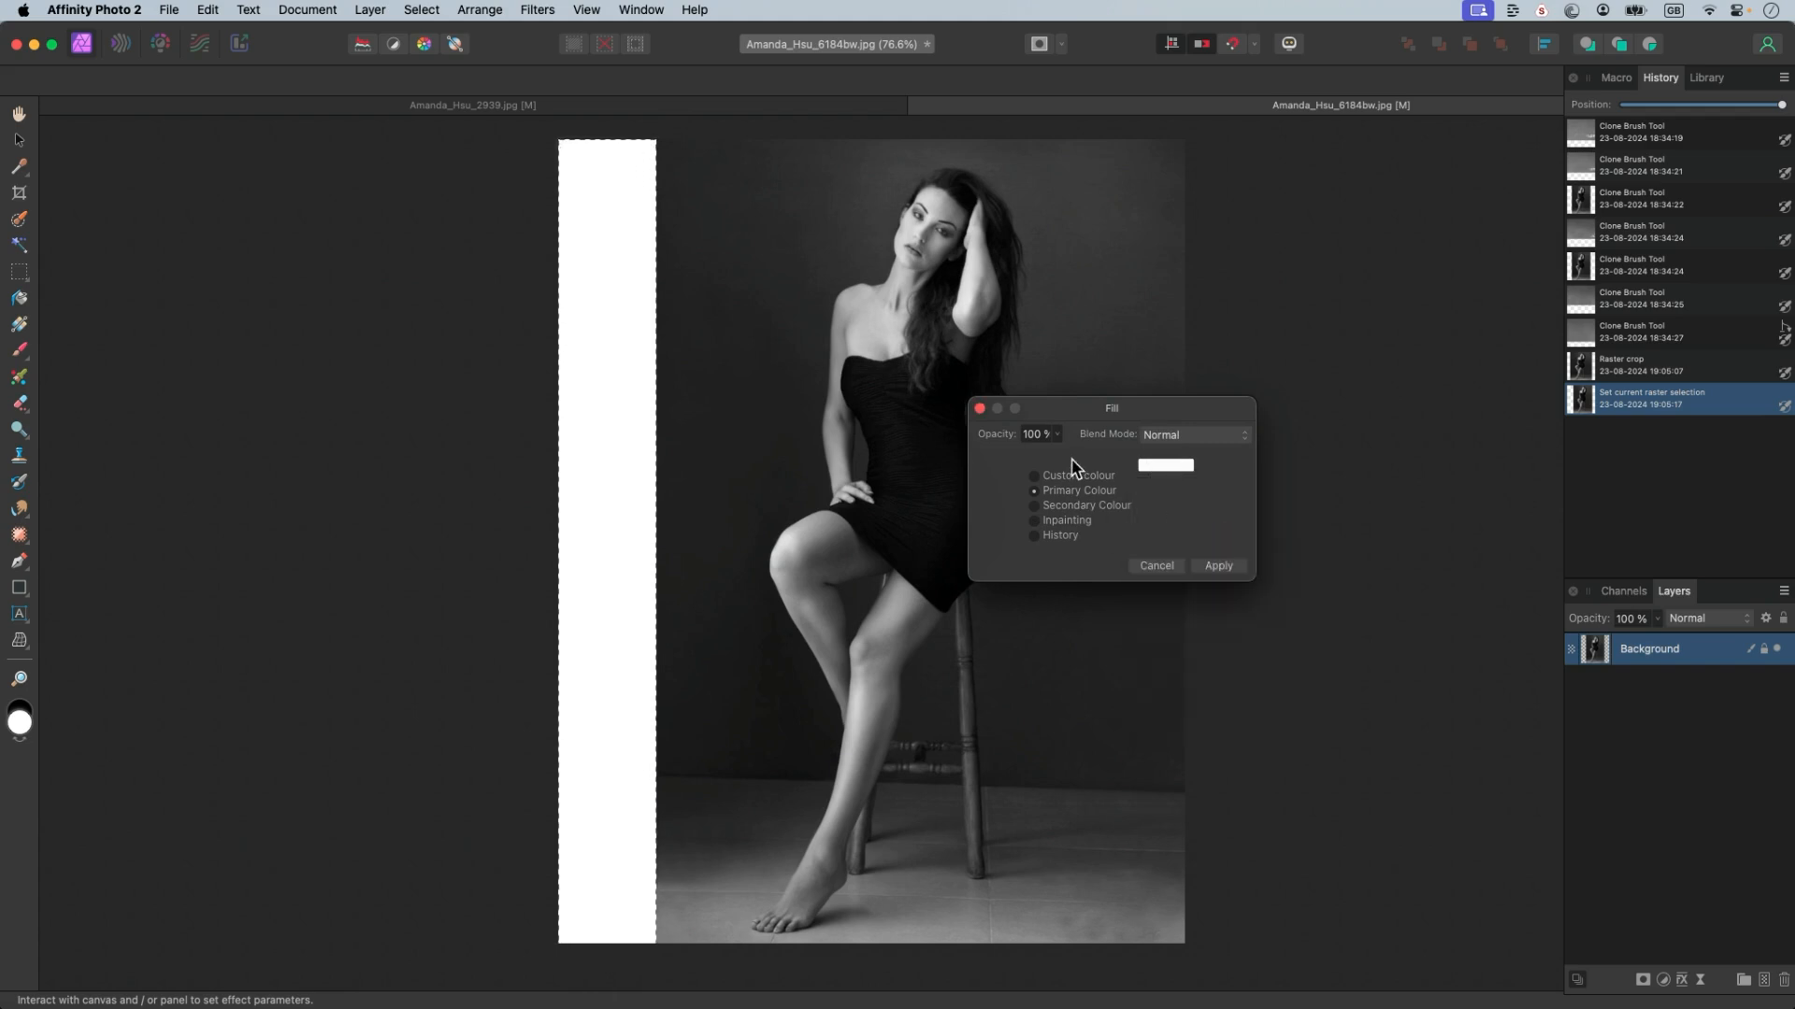
click(1065, 521)
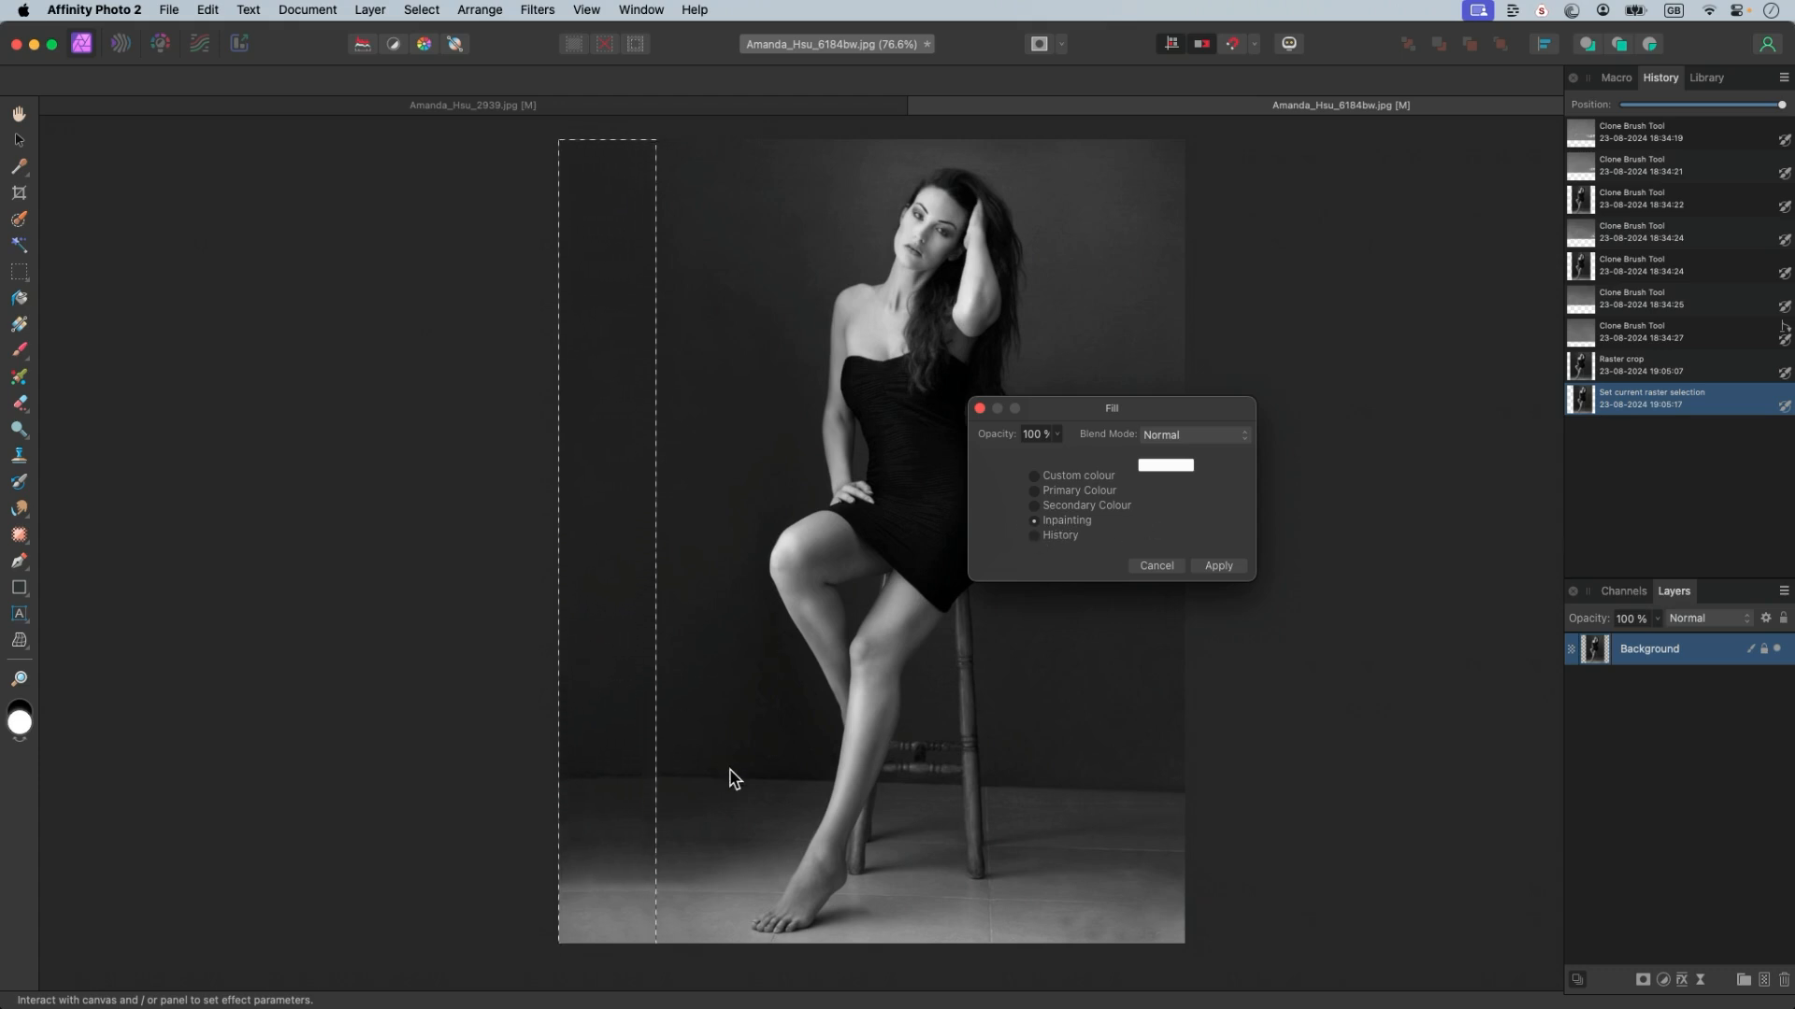
click(1049, 536)
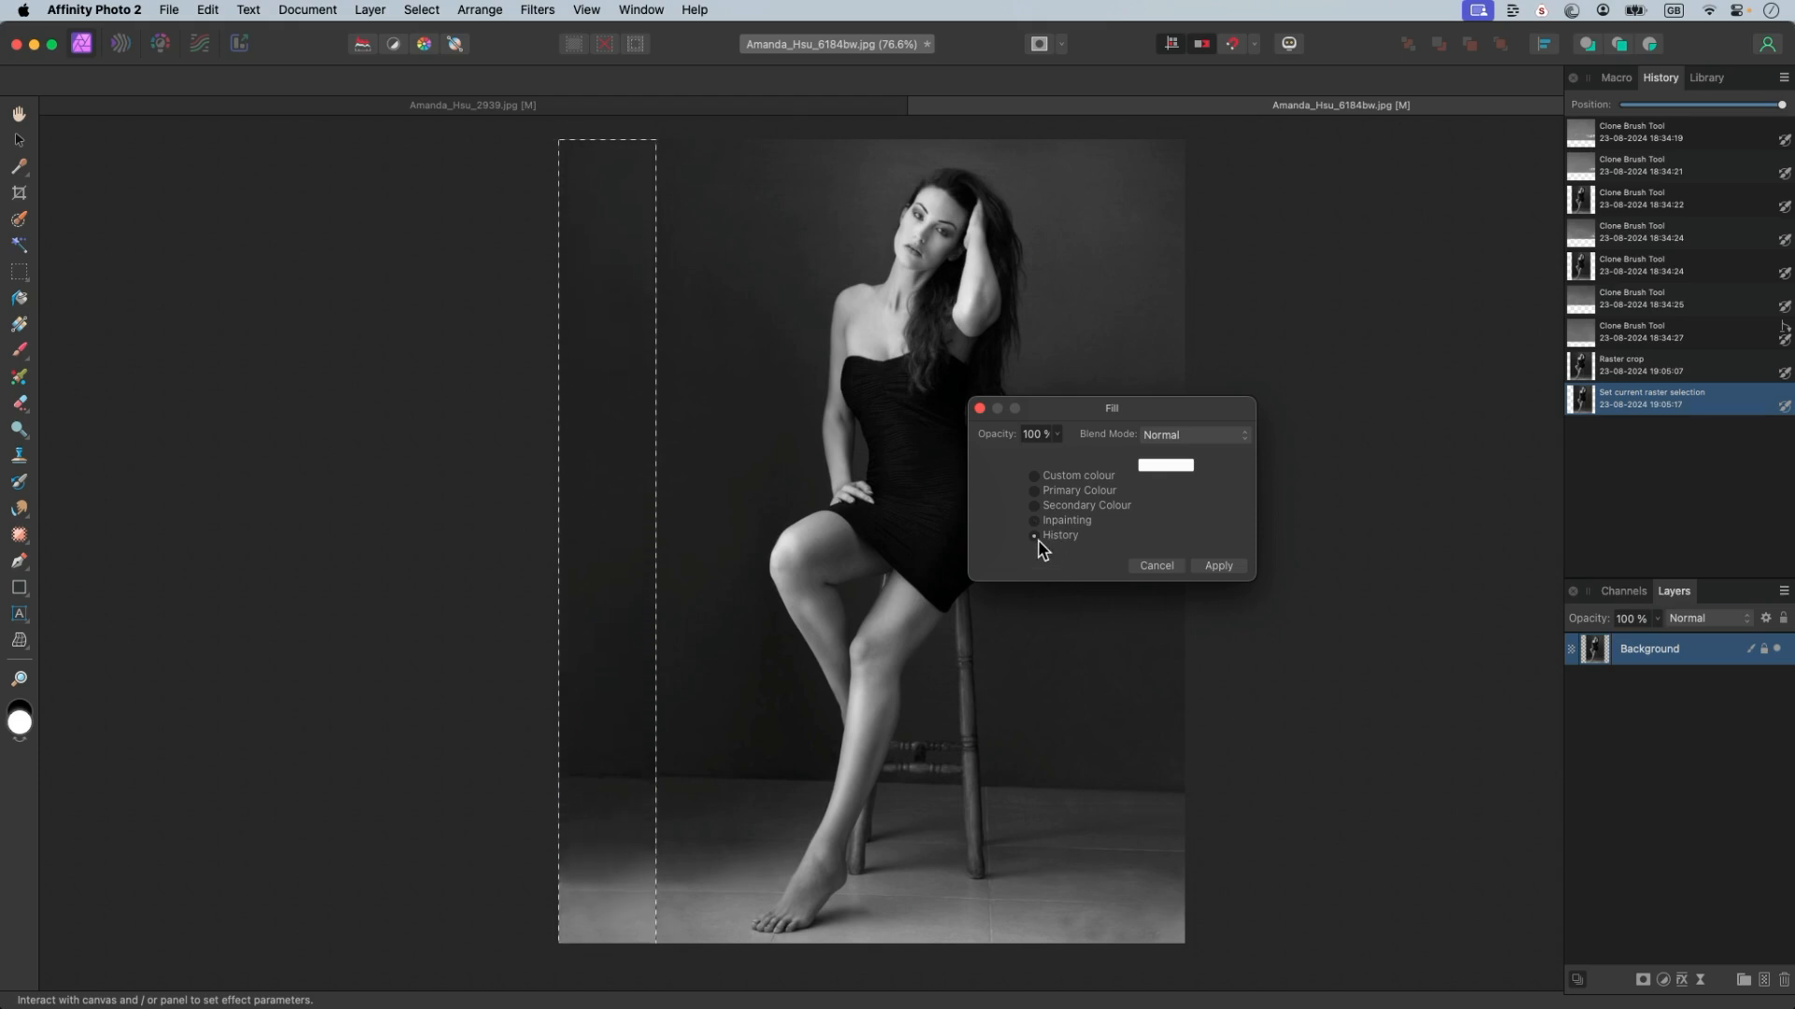
click(1035, 523)
- Try the Soft Light and Hard Light blend modes for the fill and return it to Normal
click(1196, 437)
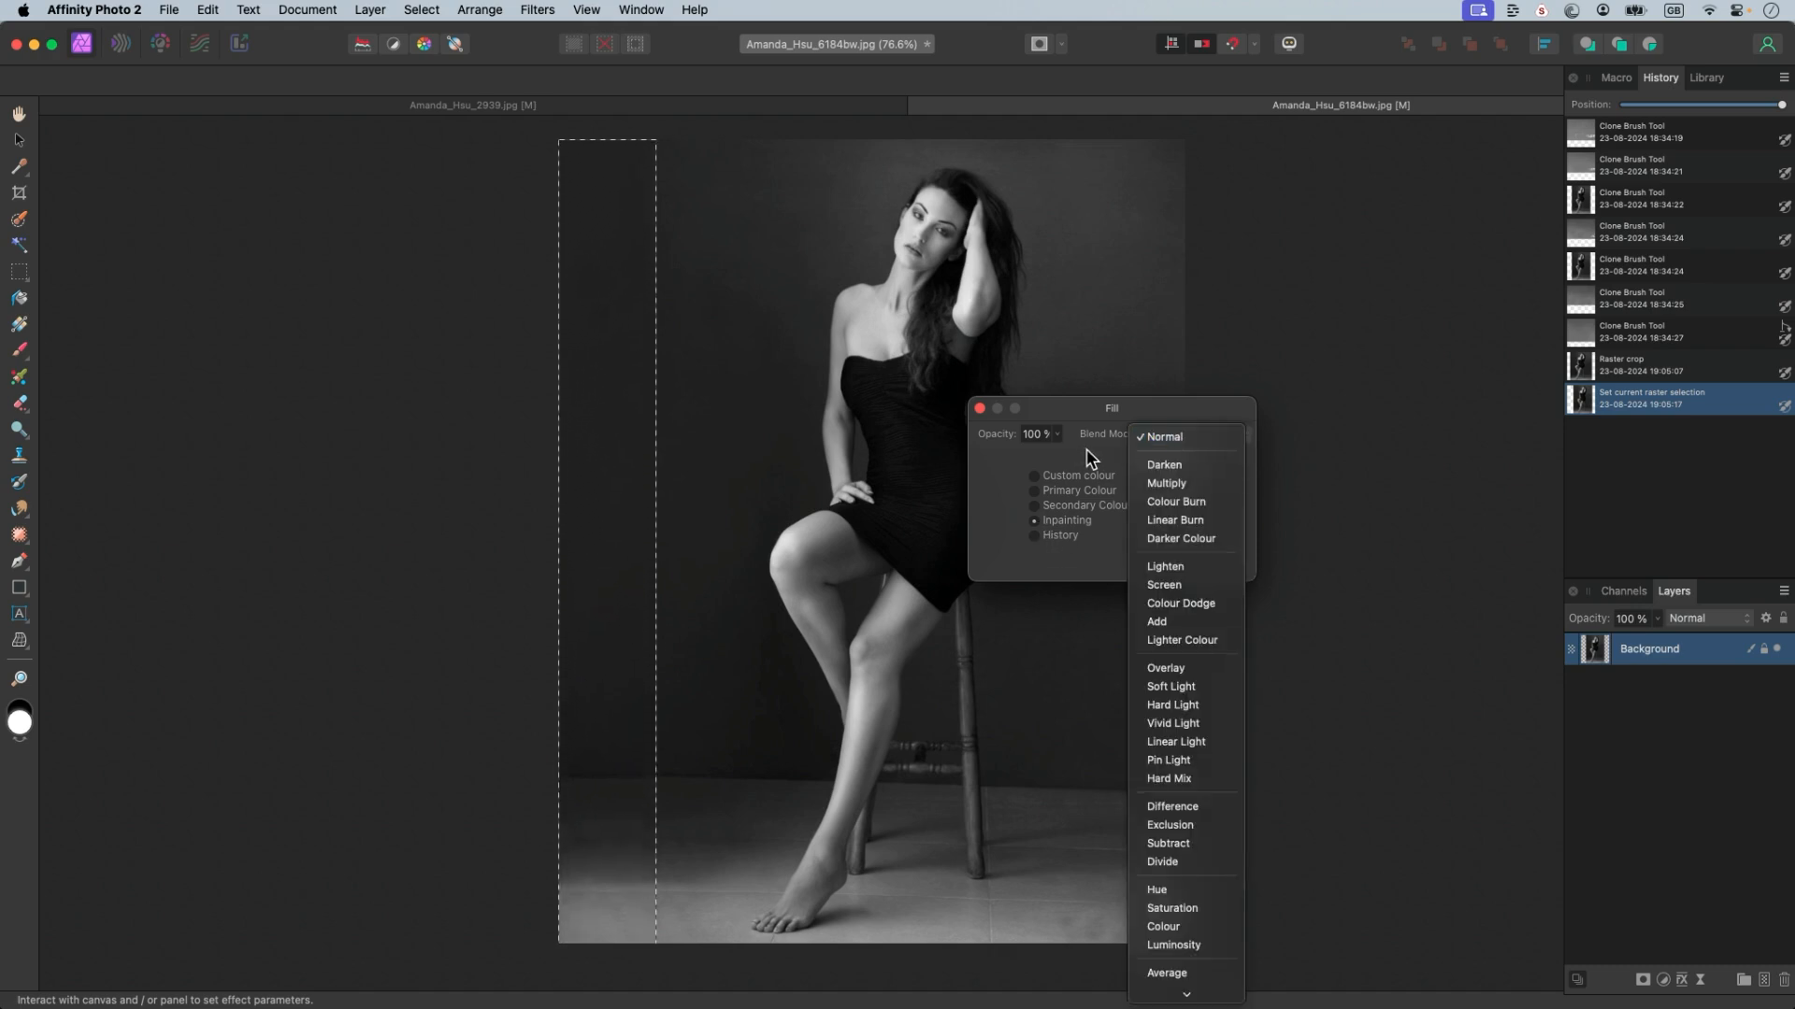
click(1202, 701)
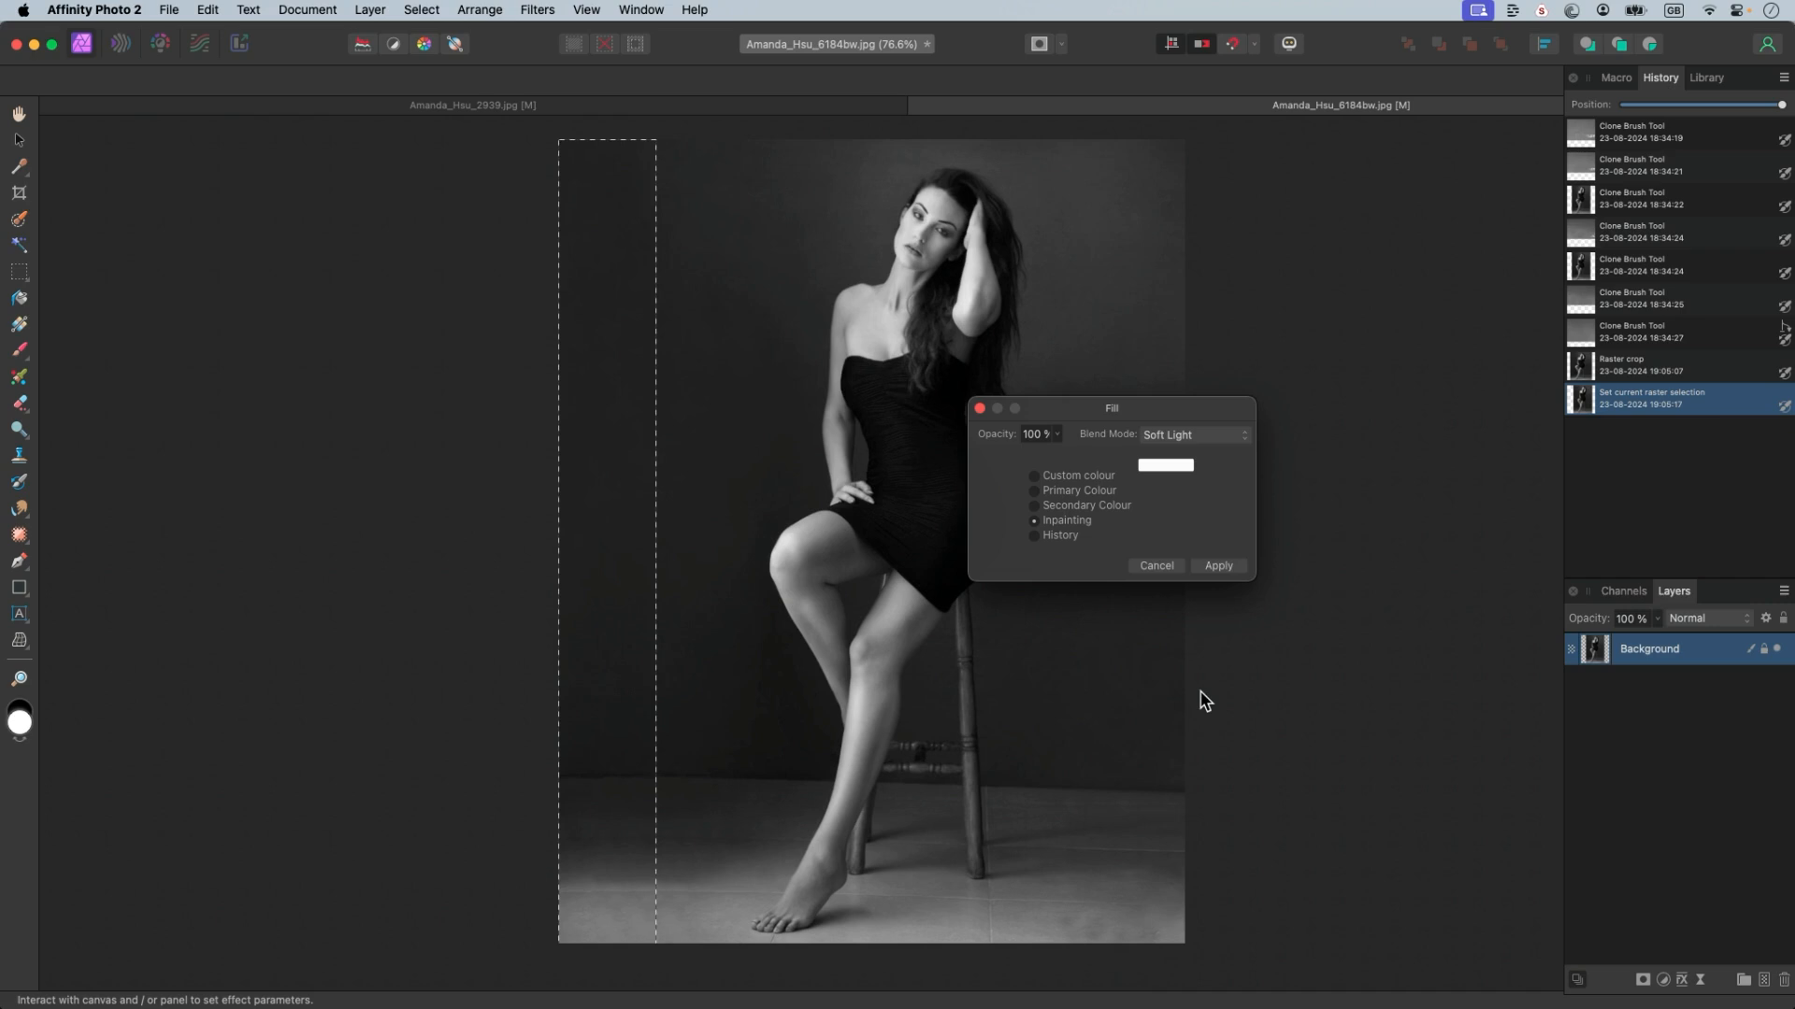
click(1198, 437)
click(1202, 454)
click(1215, 434)
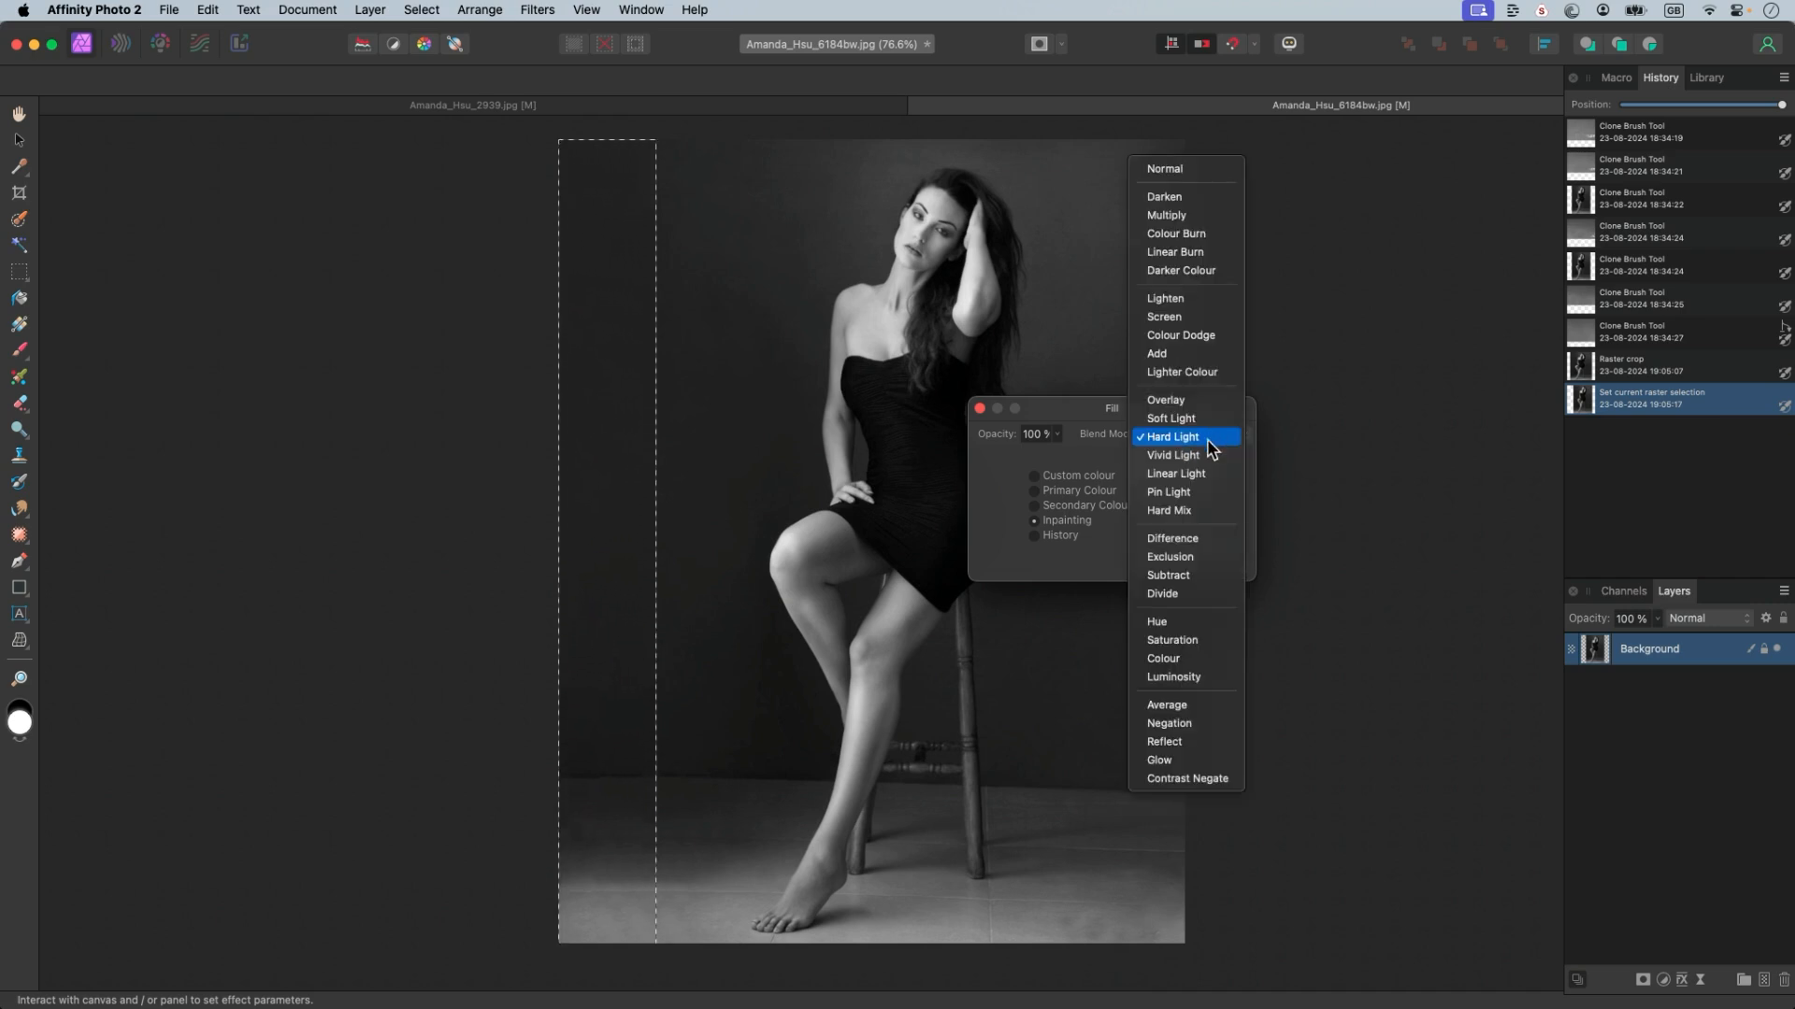
click(1206, 176)
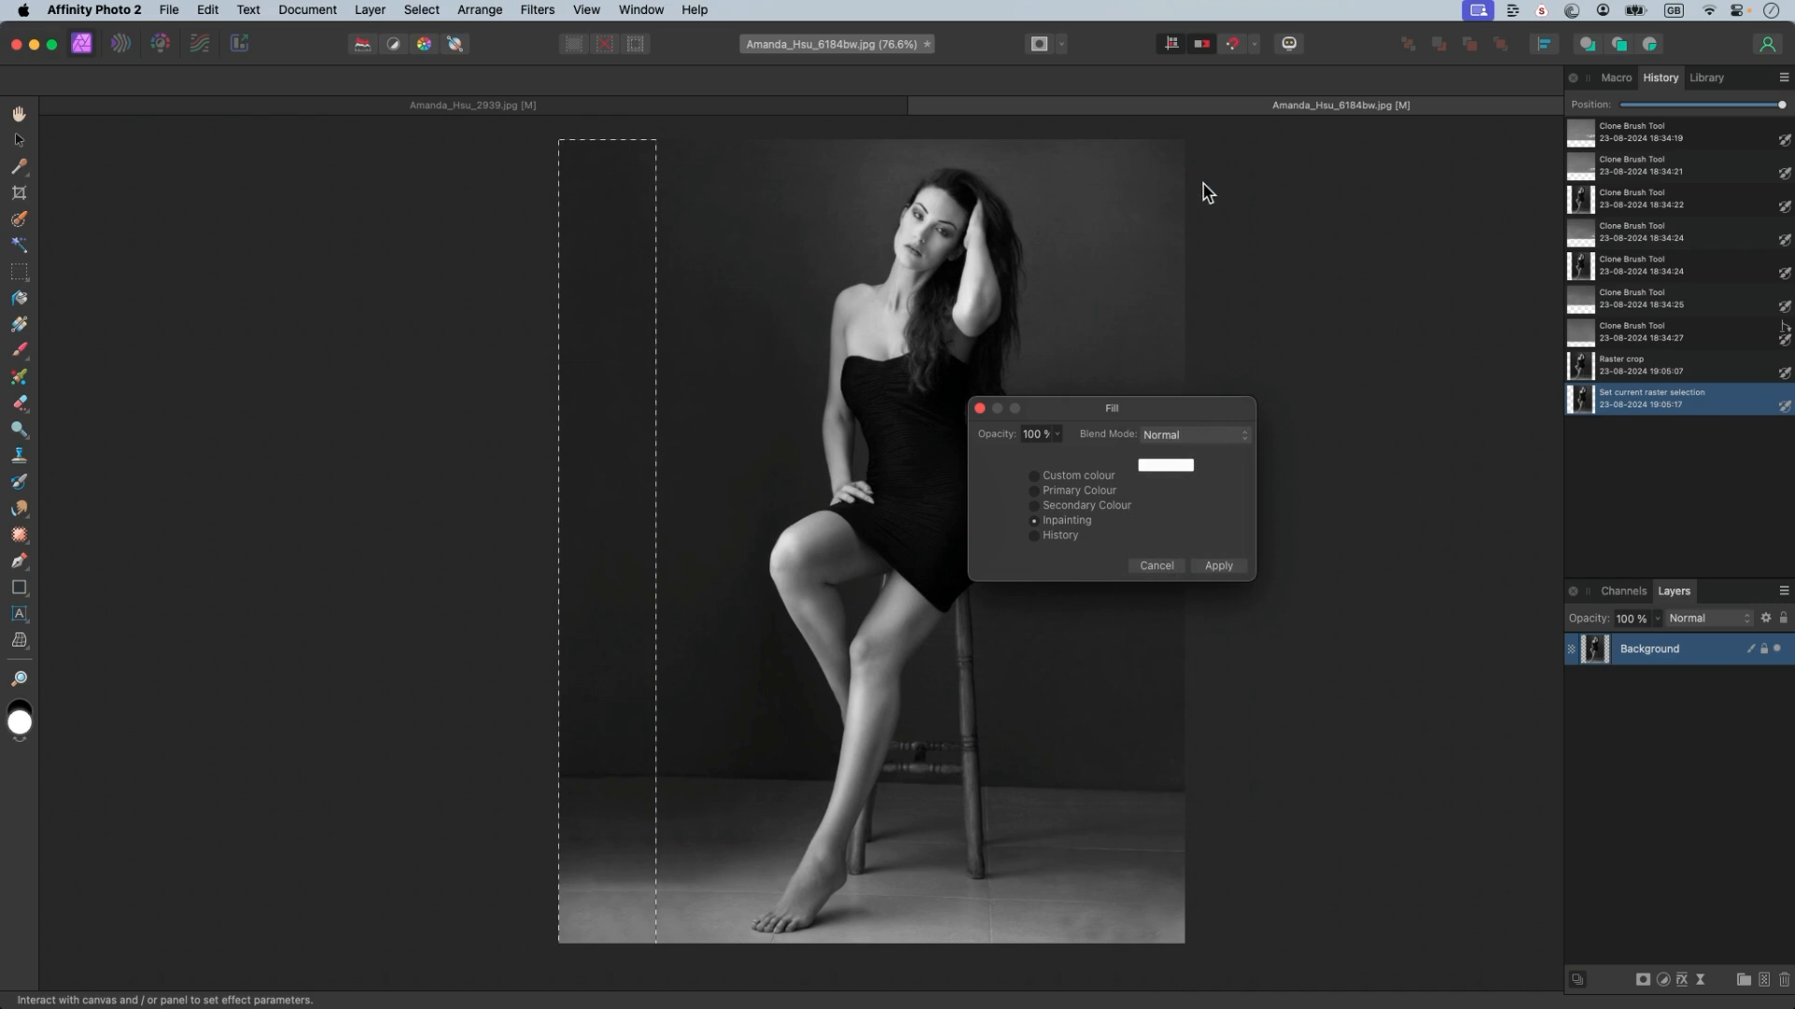
- Apply the Inpainting fill to the selected strip and clear the selection
click(1220, 565)
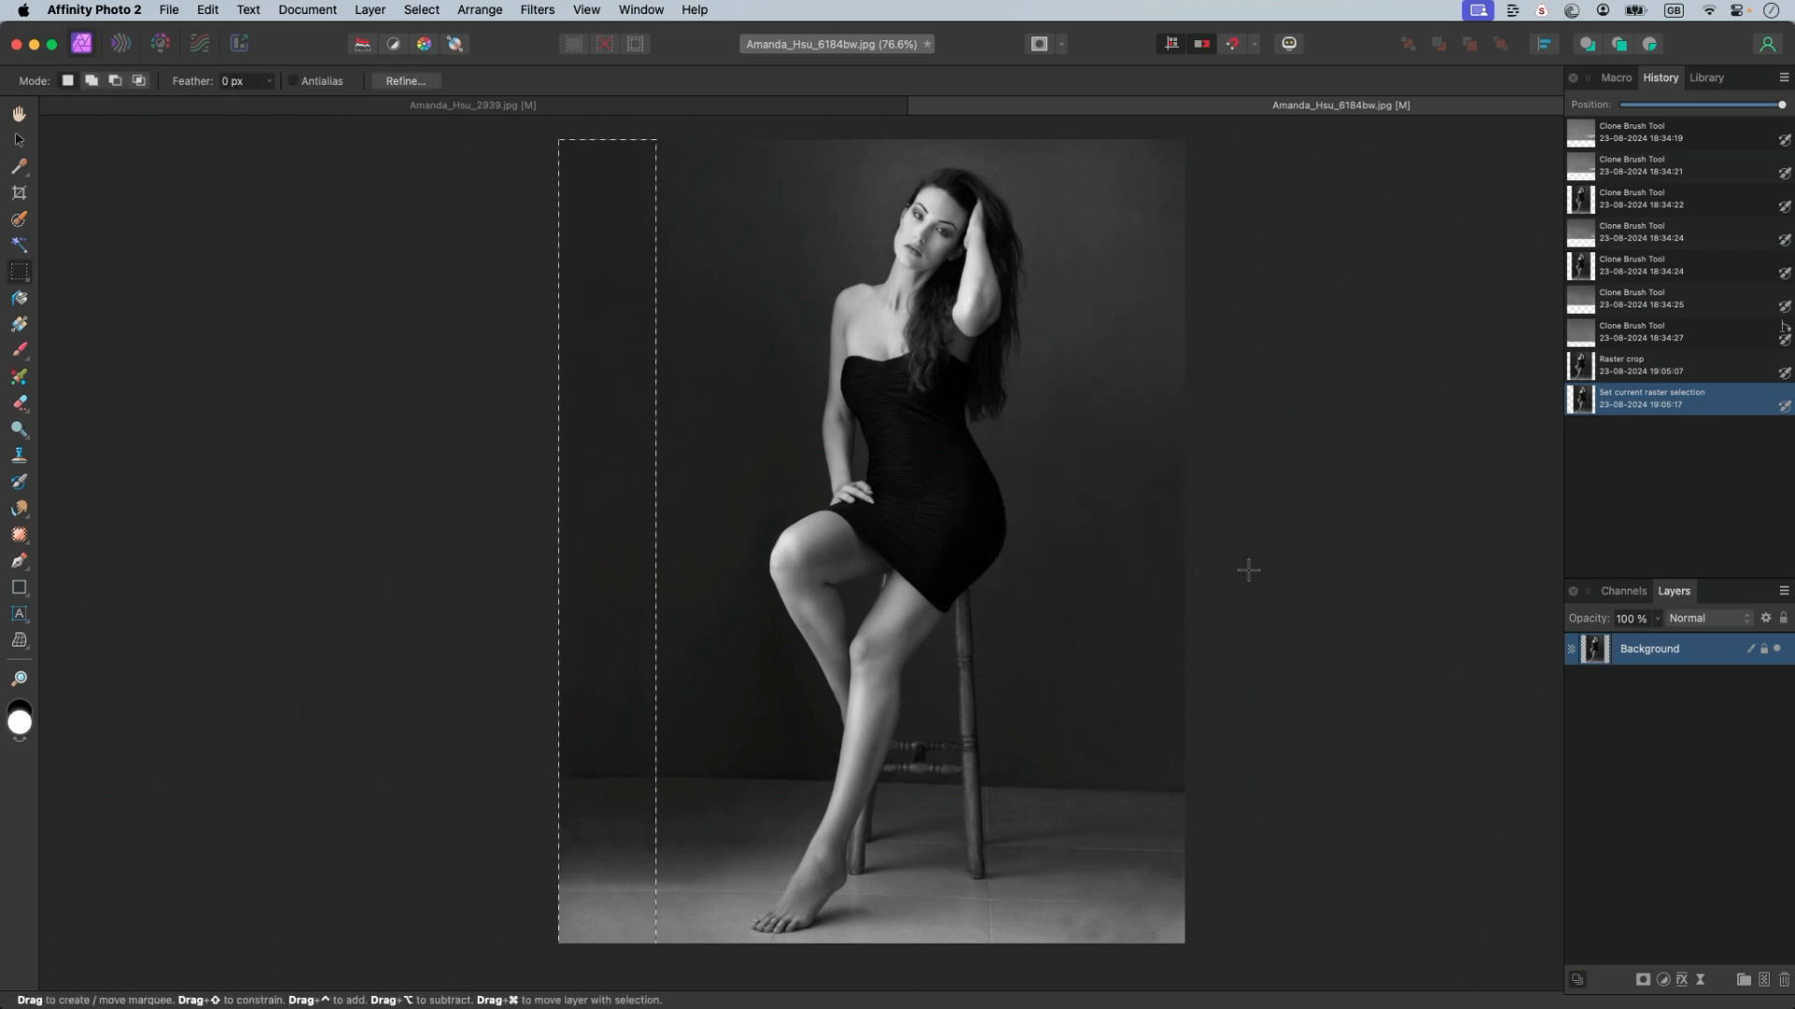
key(super+d)
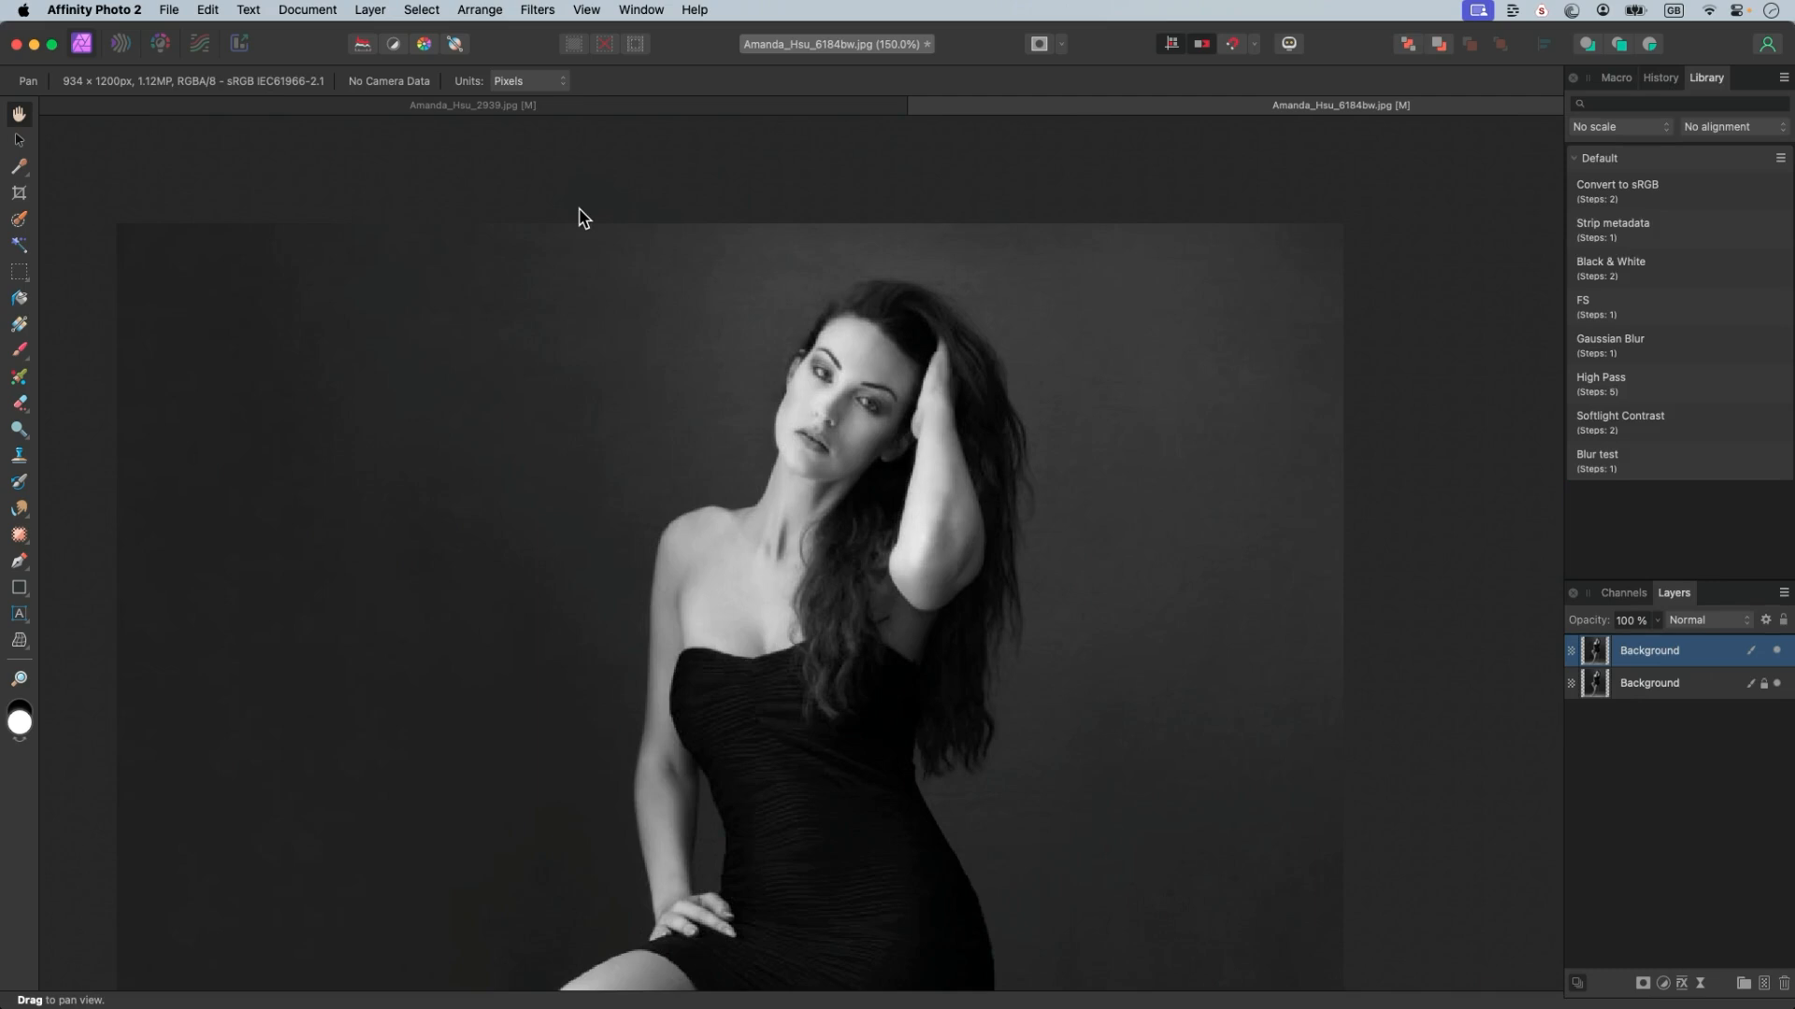
- Review the source, output and macro options for a new batch job and close it without adding any files
click(168, 9)
click(173, 9)
click(168, 10)
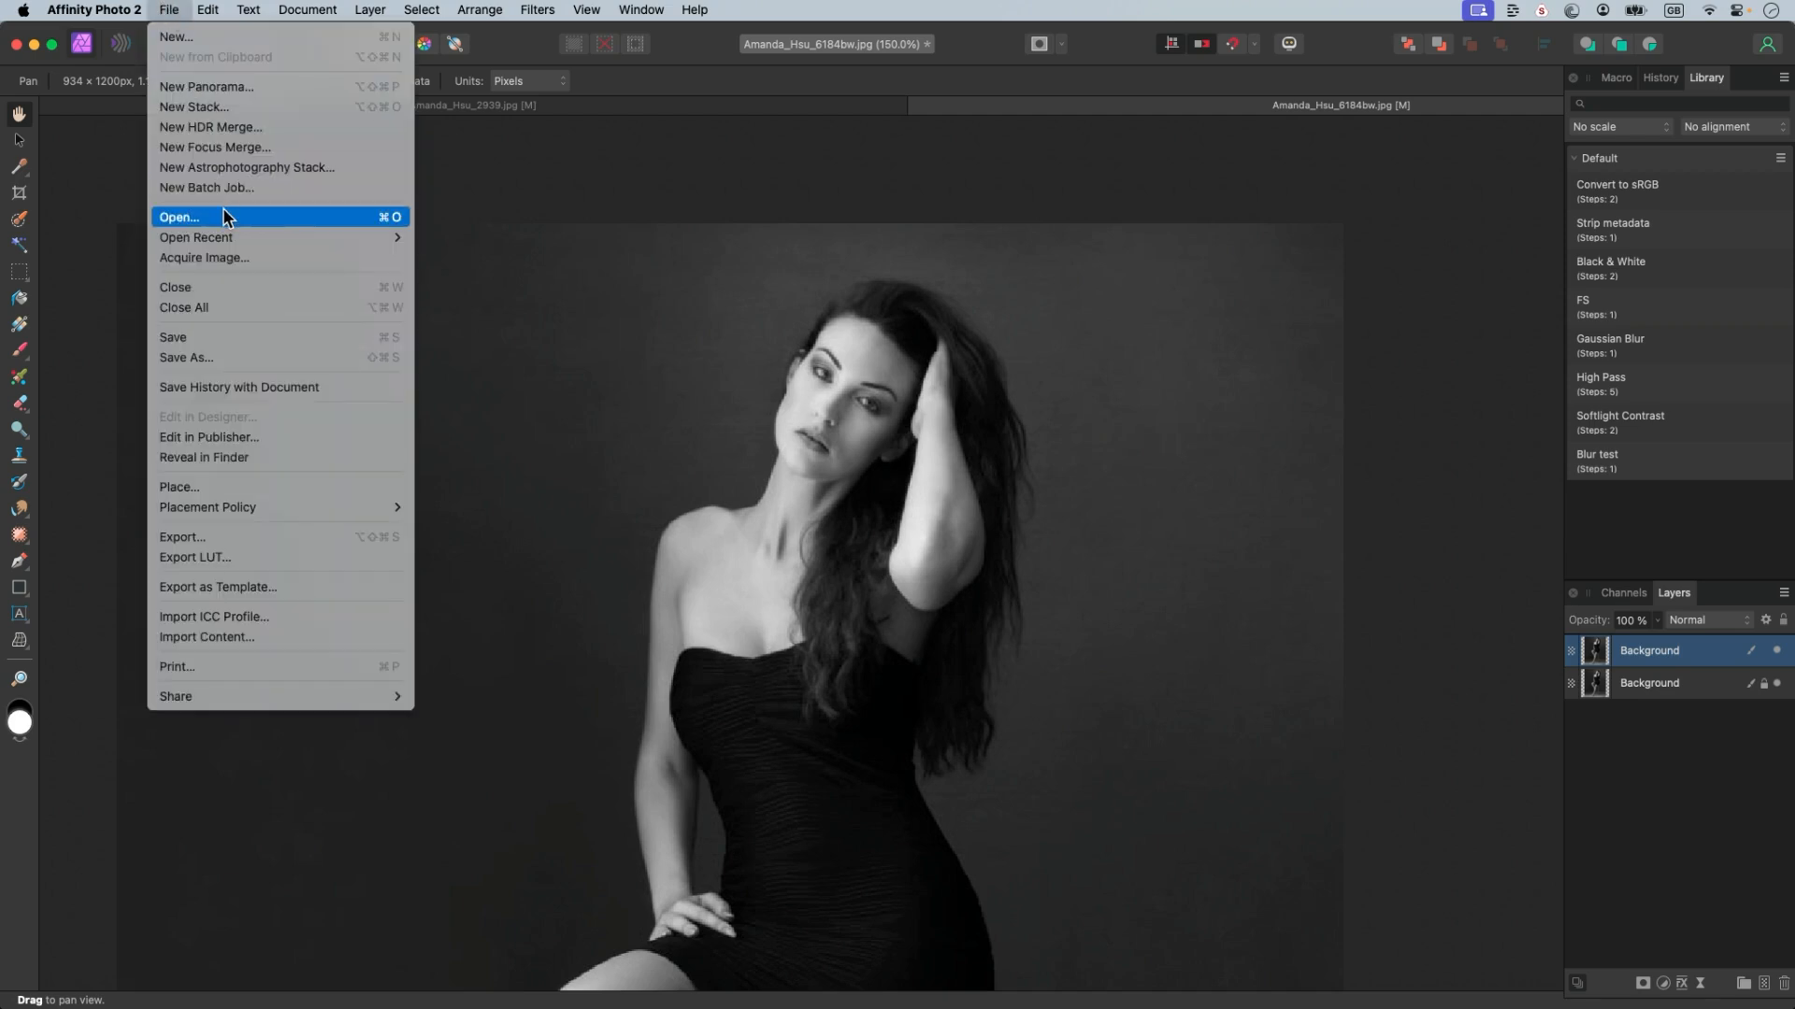
click(246, 187)
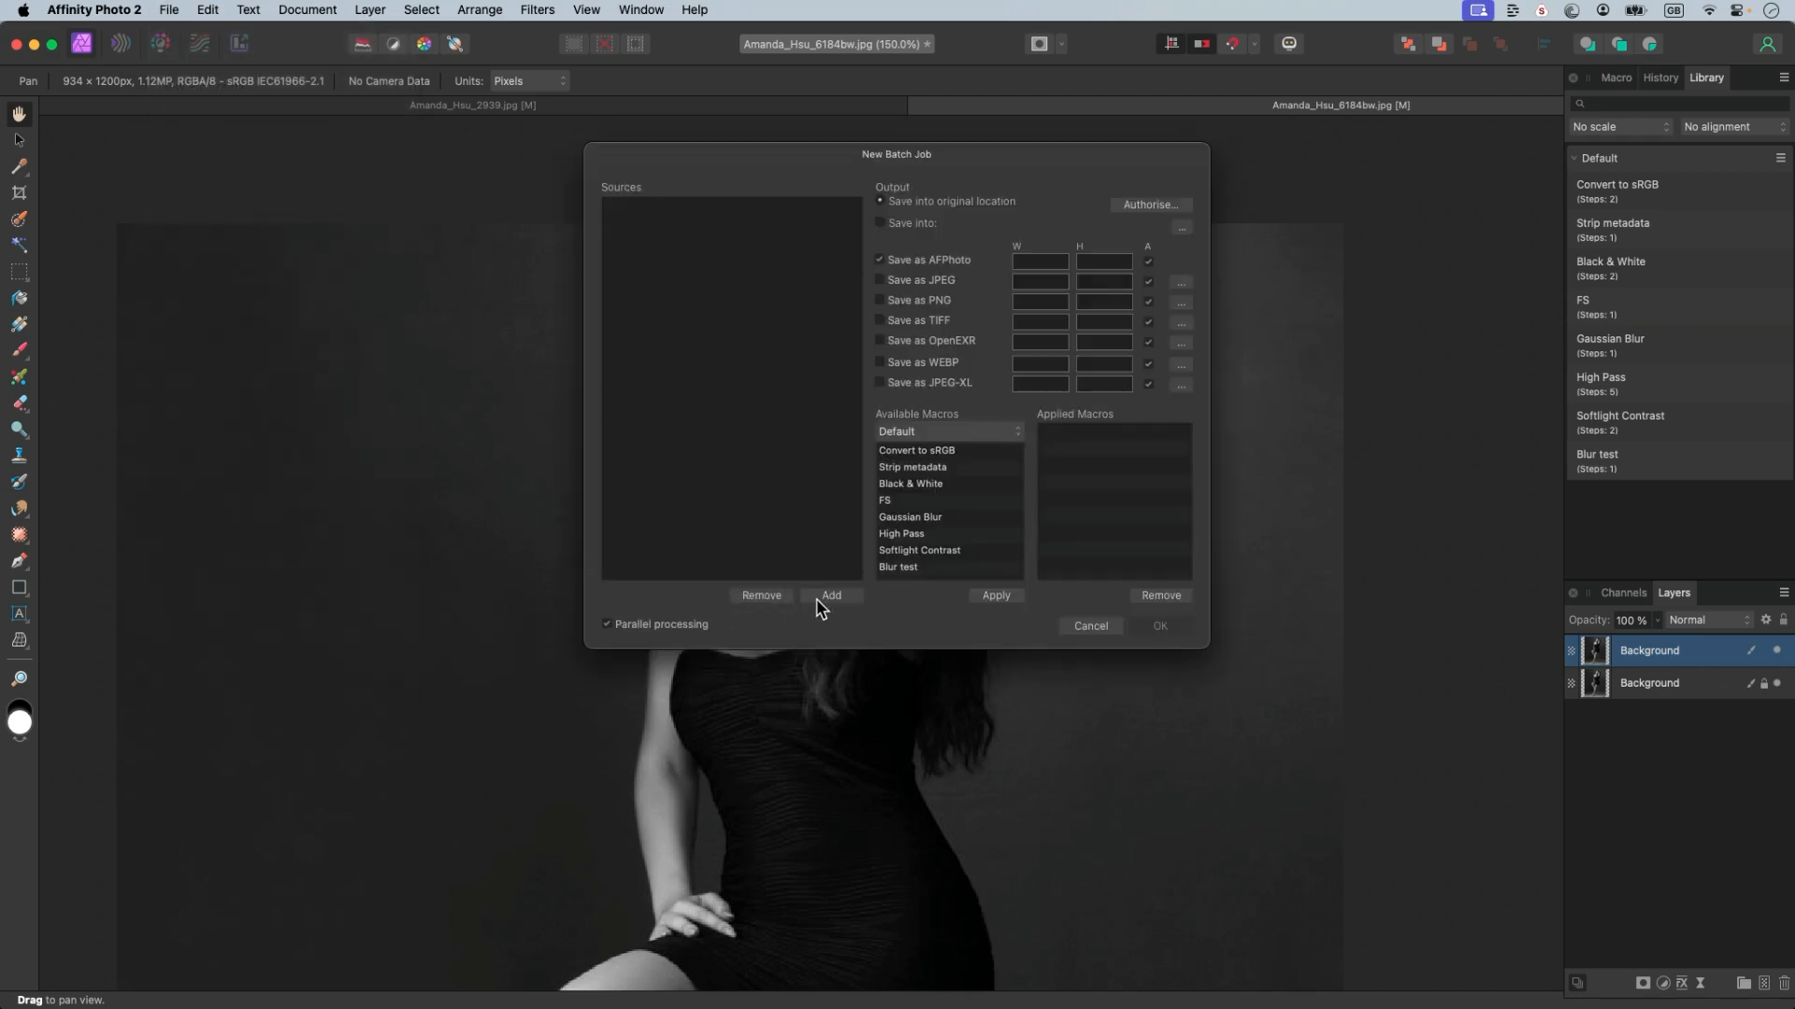
click(828, 604)
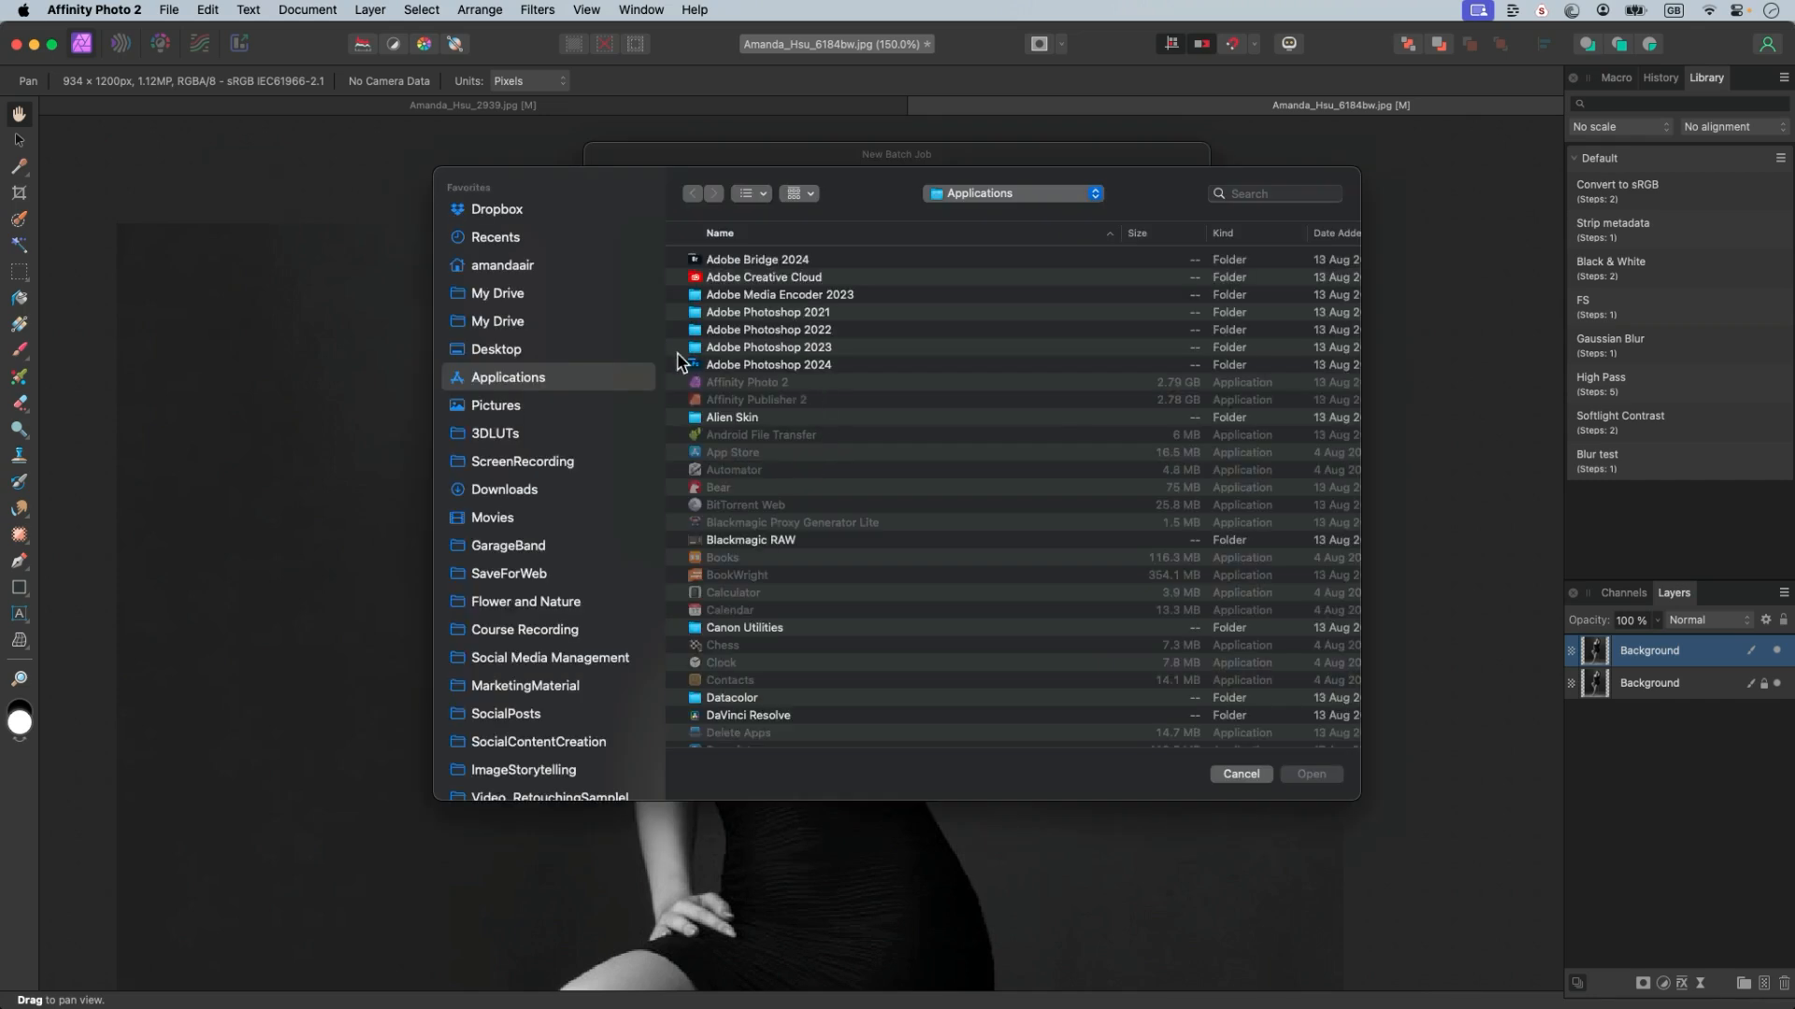
key(Escape)
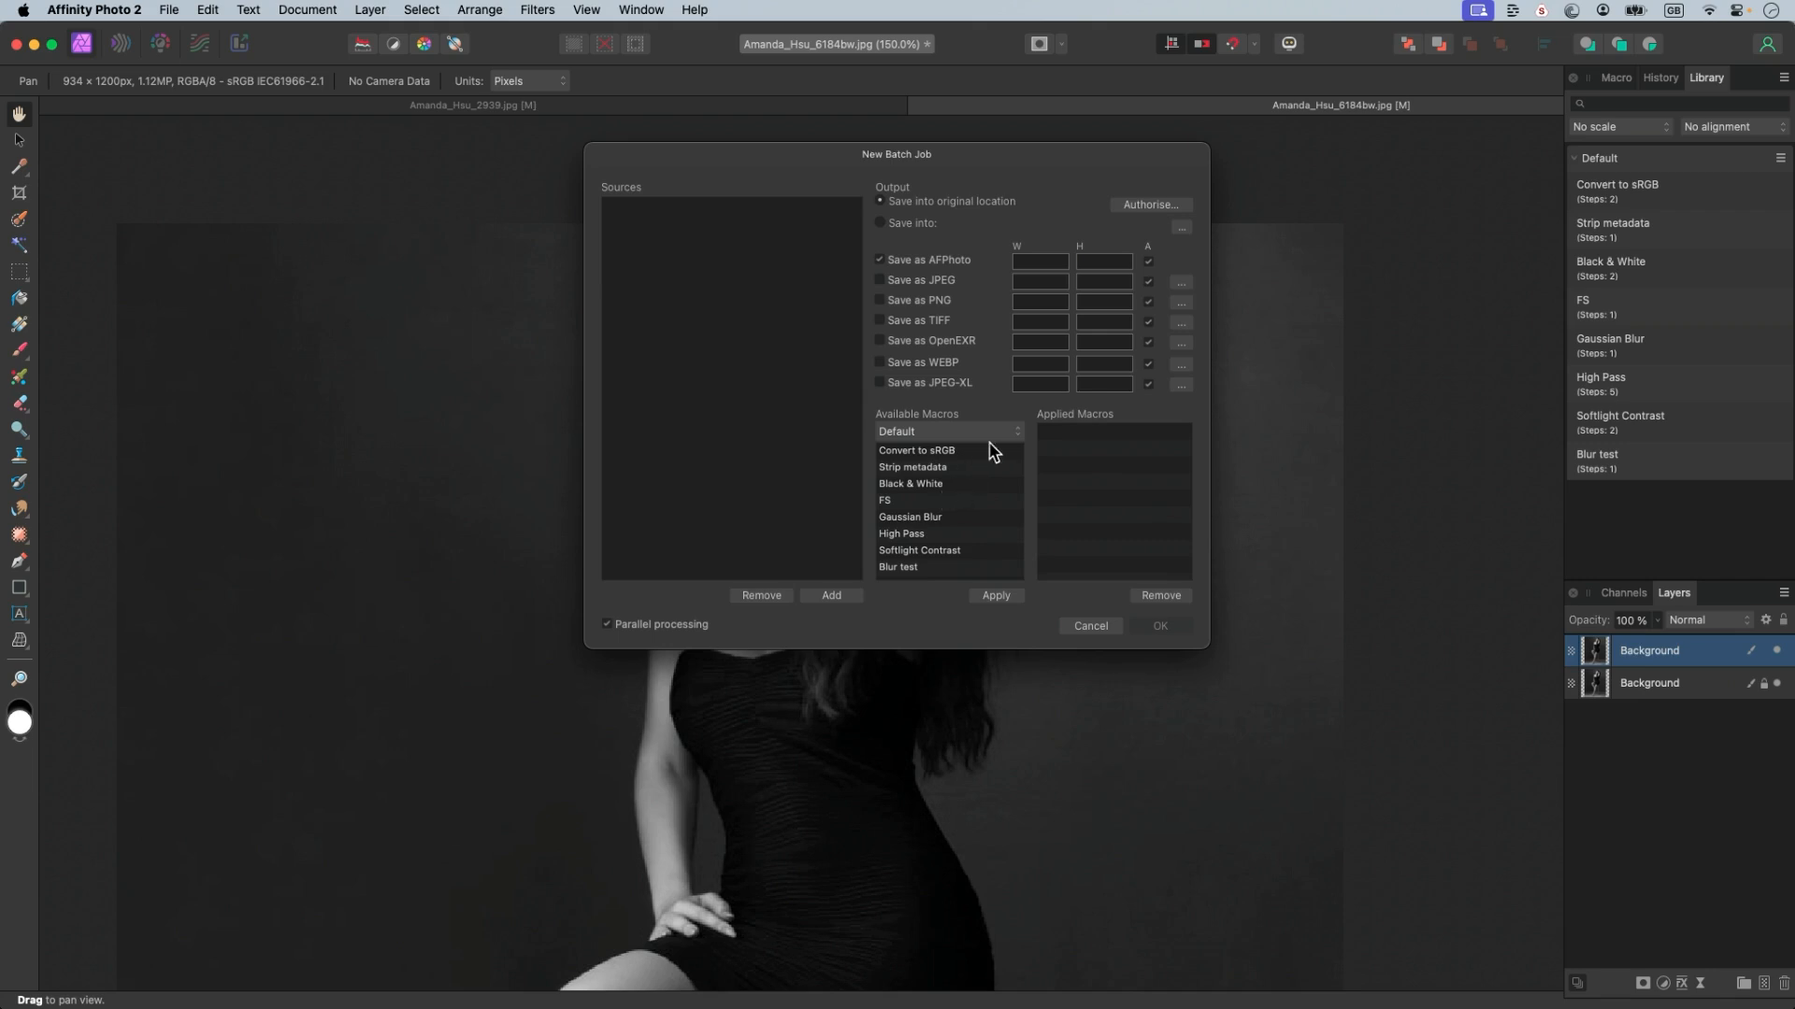
click(1089, 625)
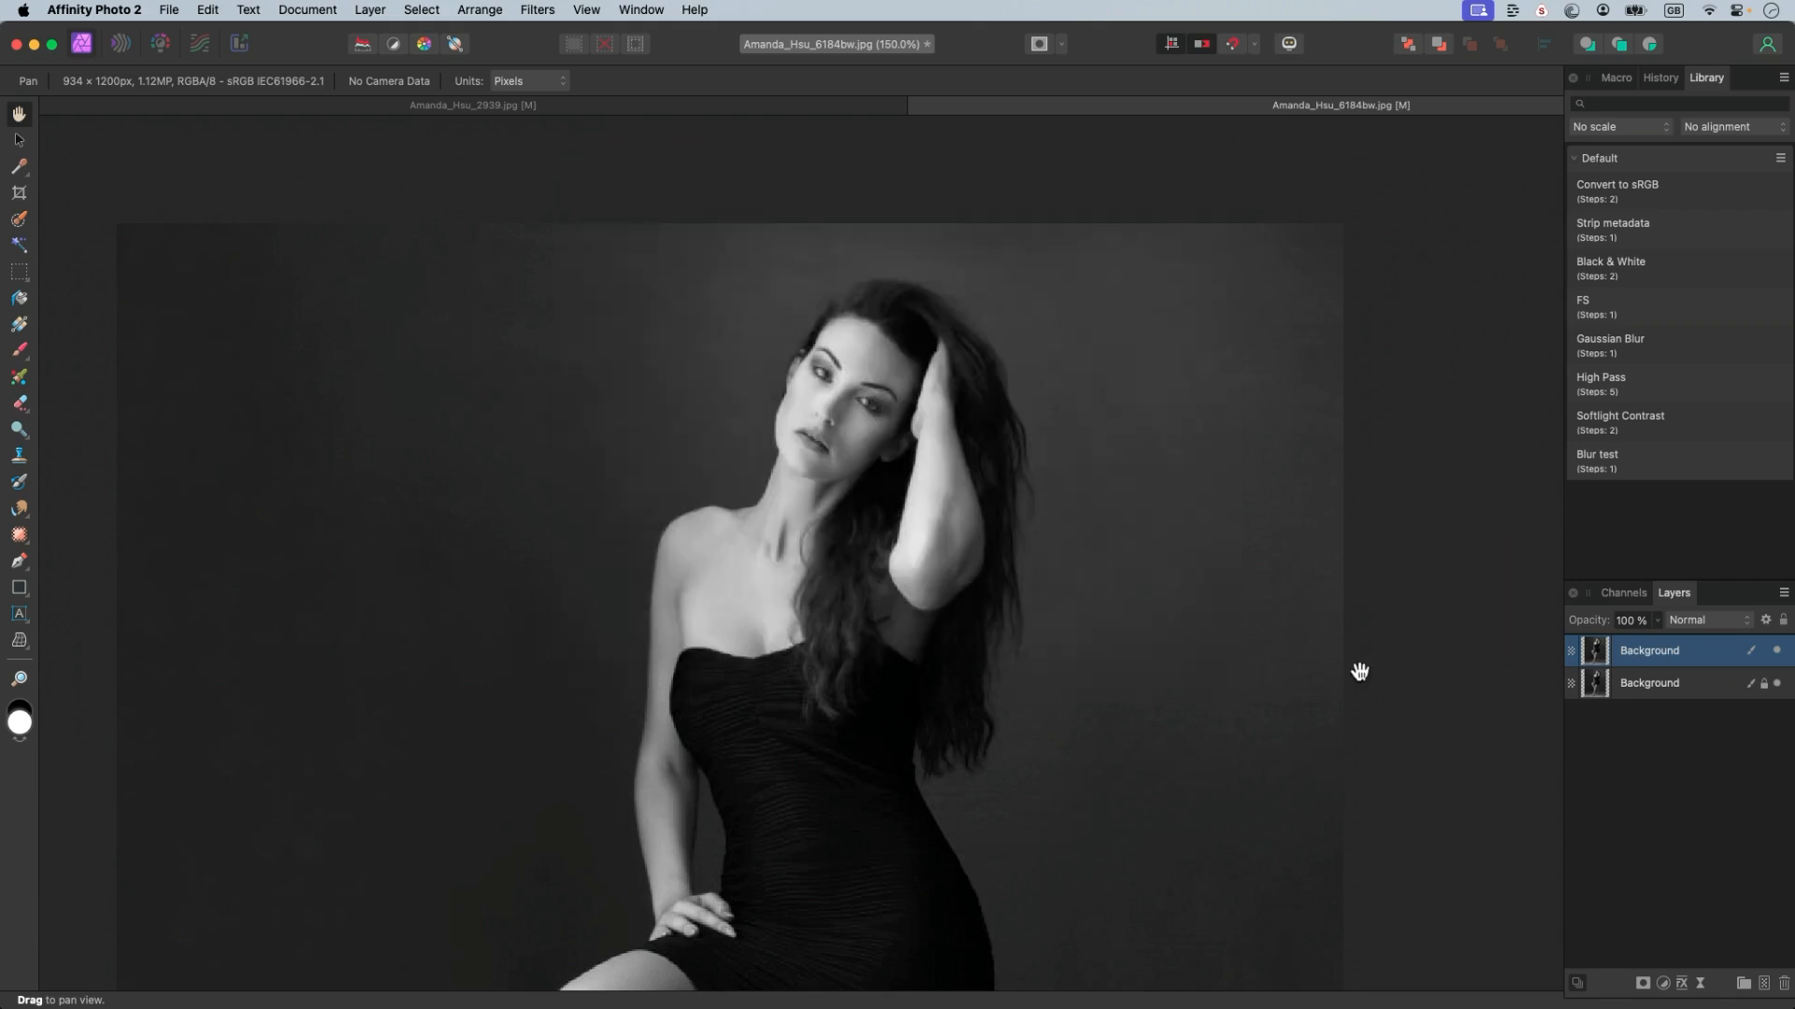